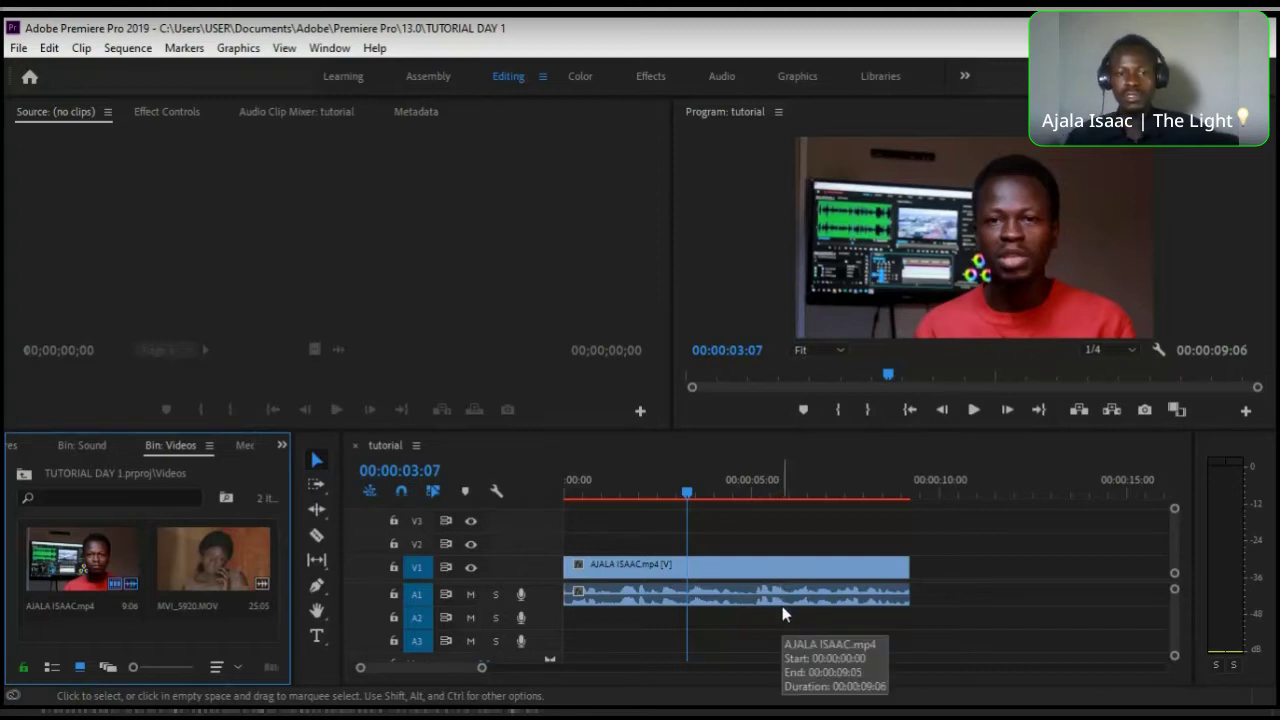
- Open the talking-head clip from the Videos bin in the Source monitor and make that monitor active
double_click(40, 573)
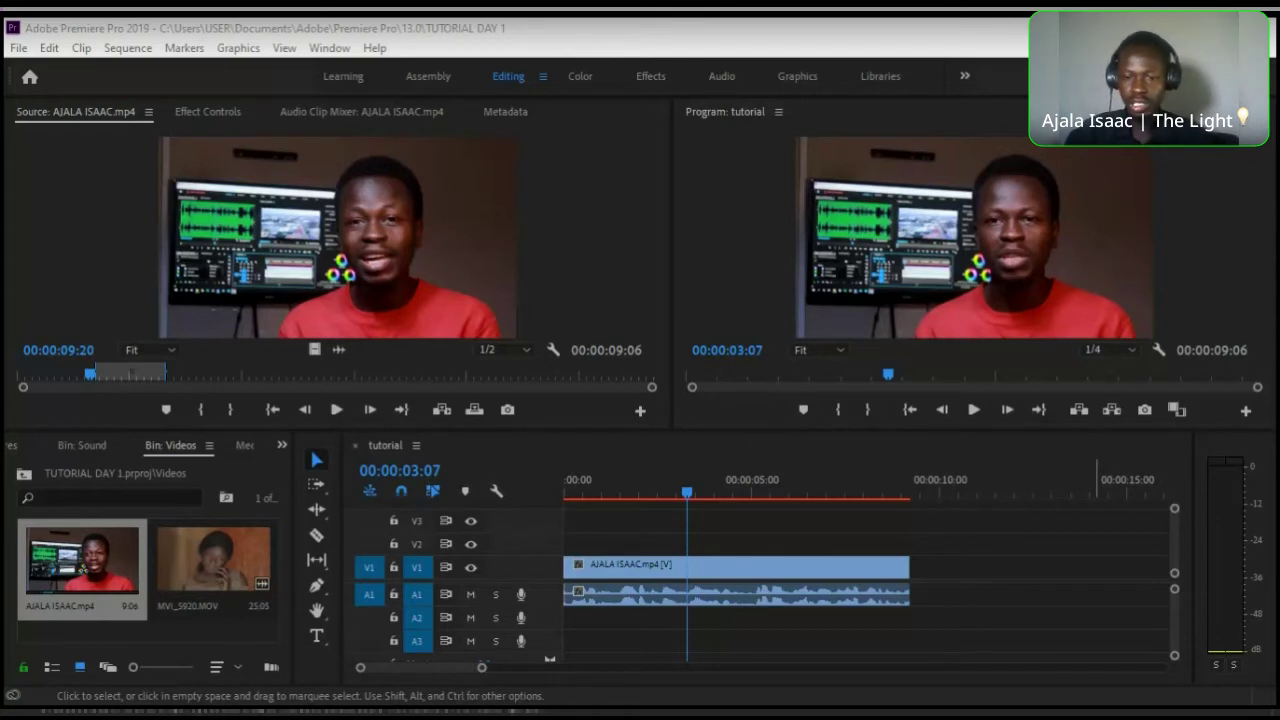
key(shift+2)
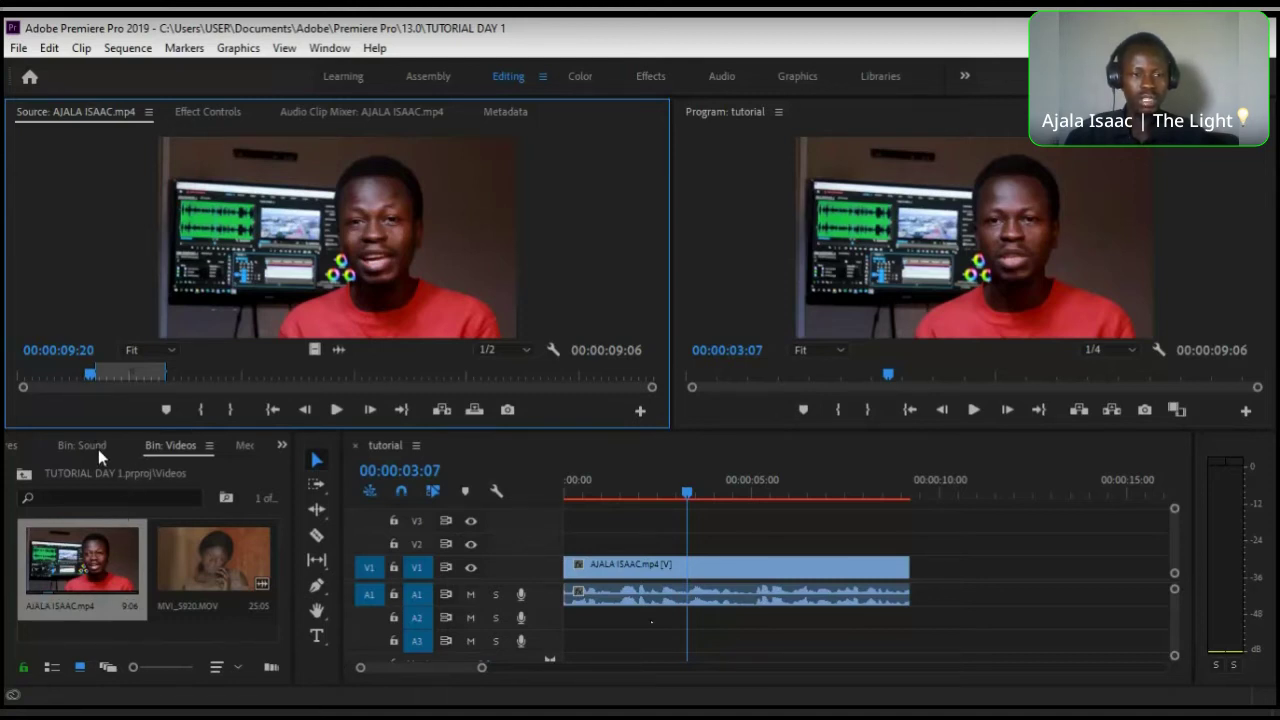
- Show the project's top-level bins and enlarge the Project panel in width and height
click(15, 448)
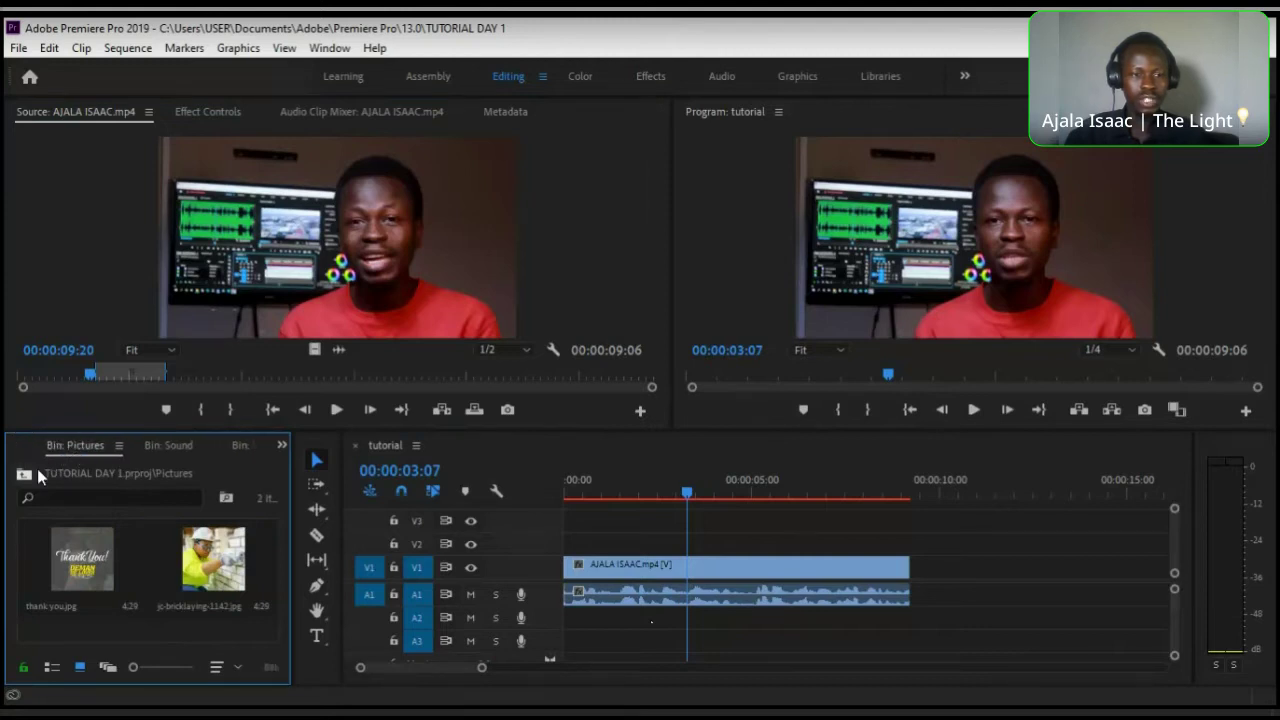
click(27, 474)
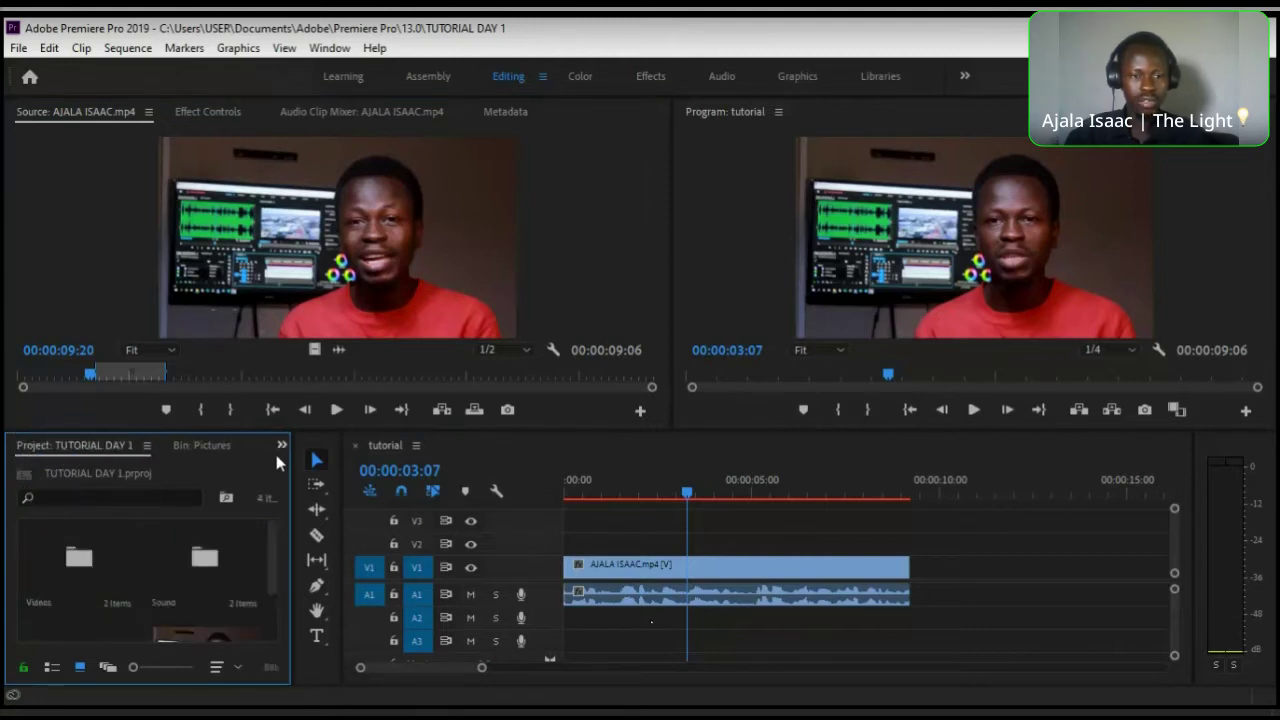
drag(288, 446, 418, 446)
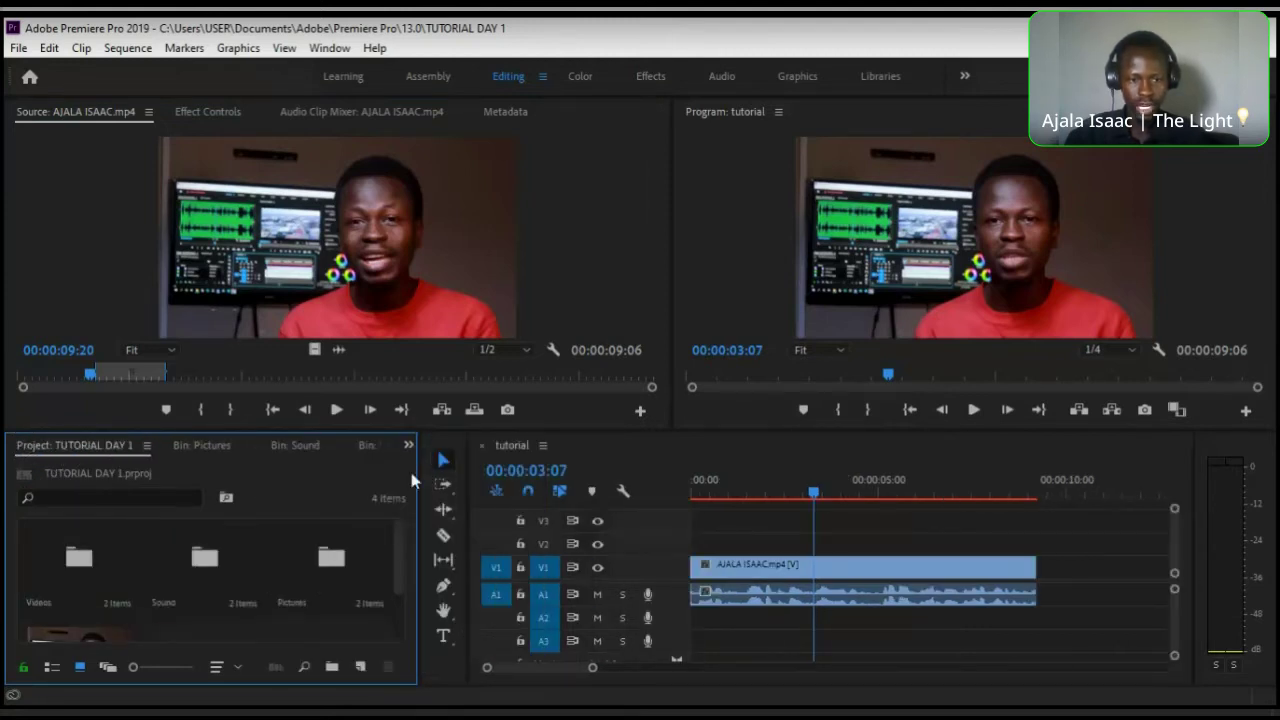
scroll(400, 548, down, 1)
scroll(400, 548, up, 1)
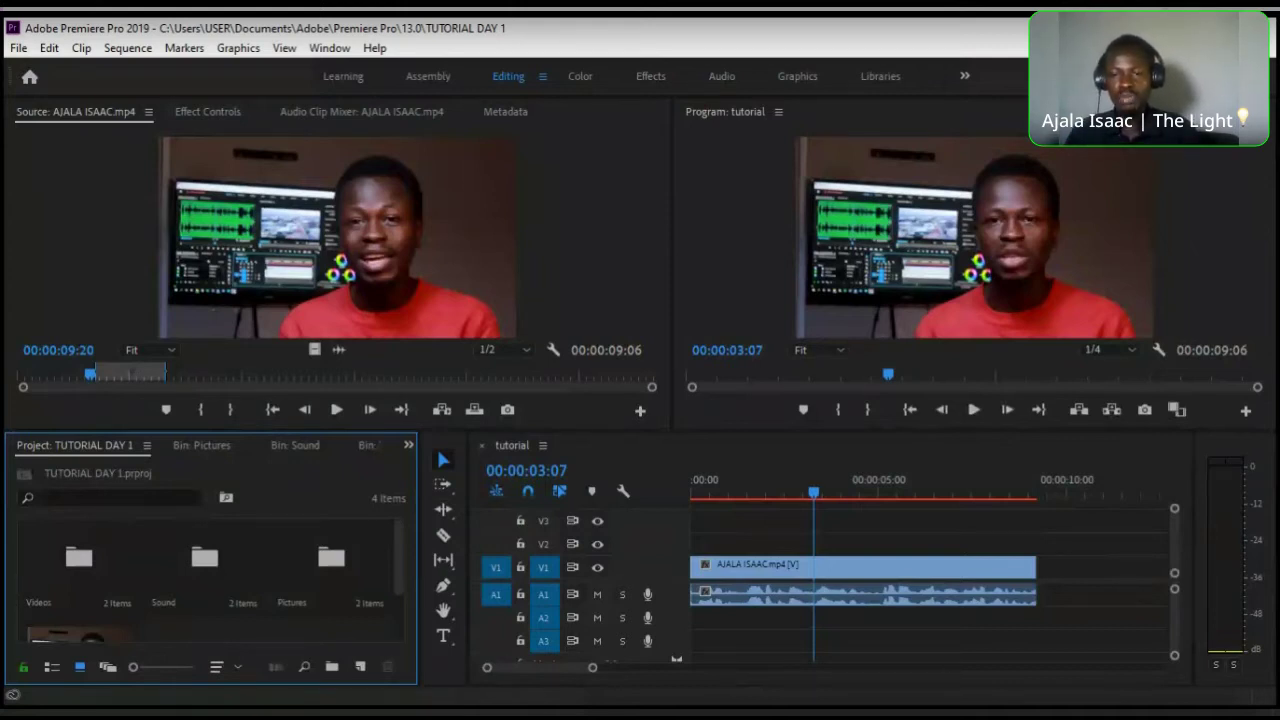
key(alt+Tab)
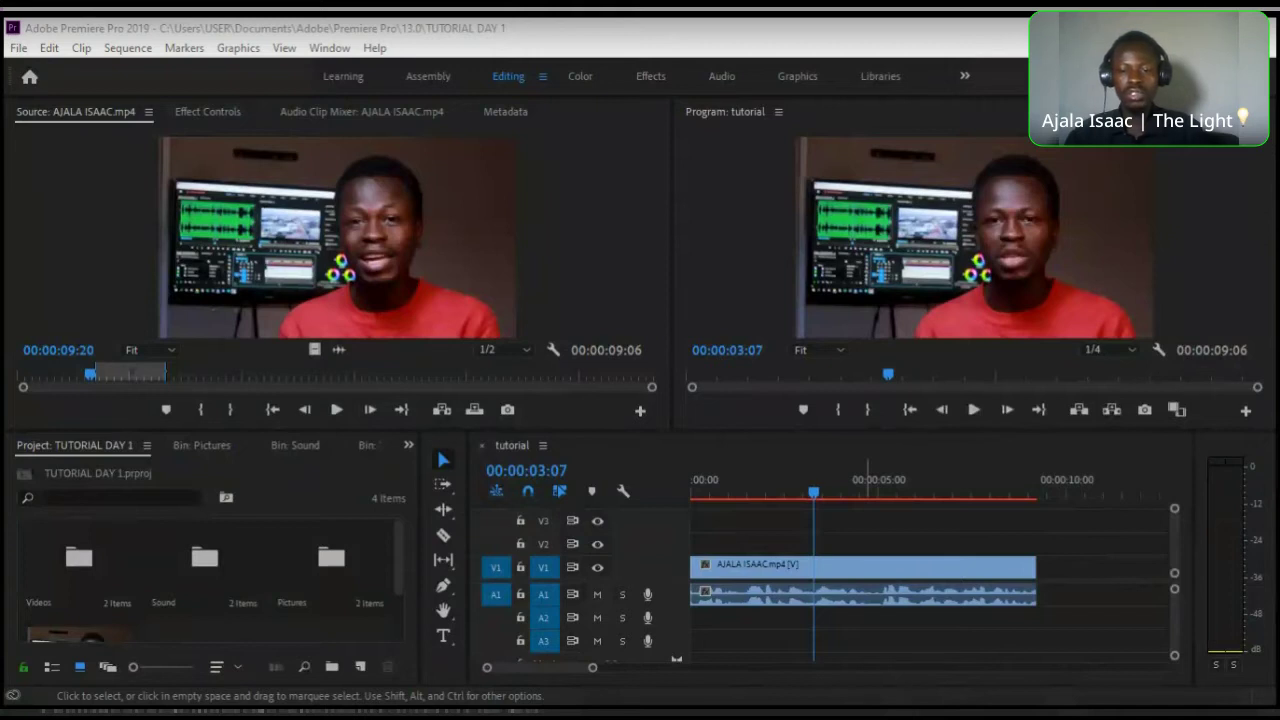
click(210, 520)
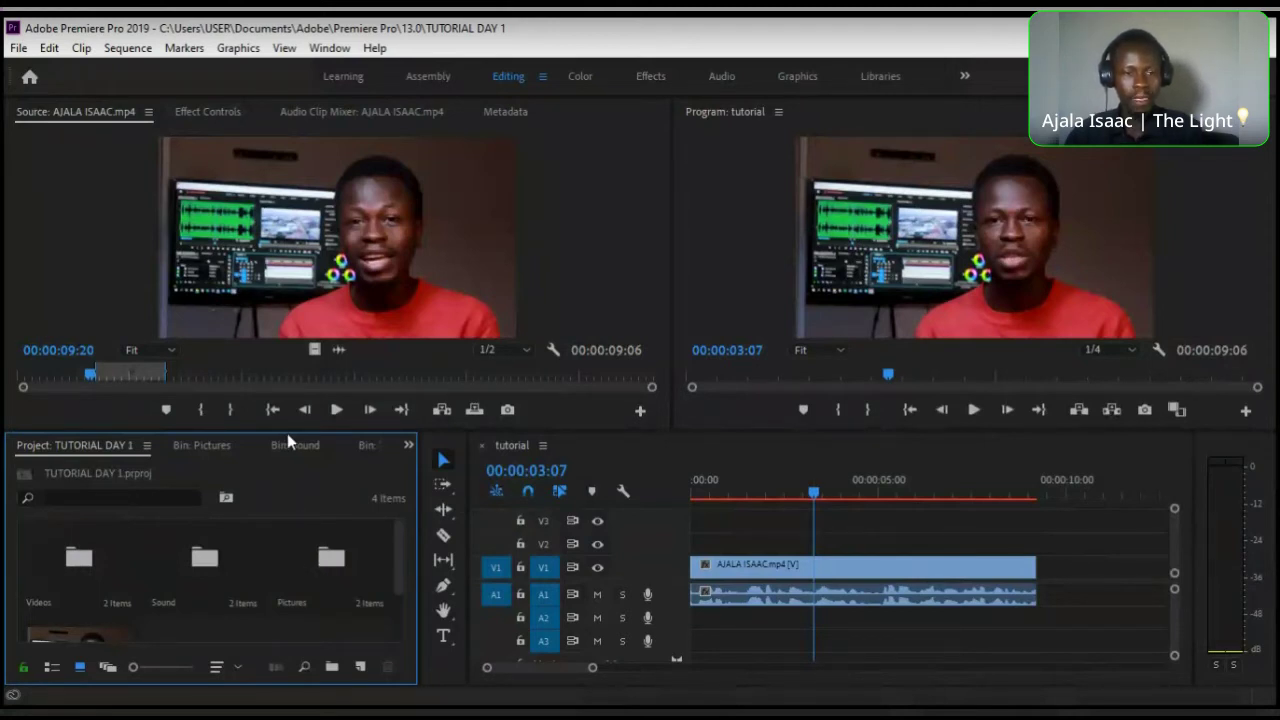
drag(284, 432, 290, 391)
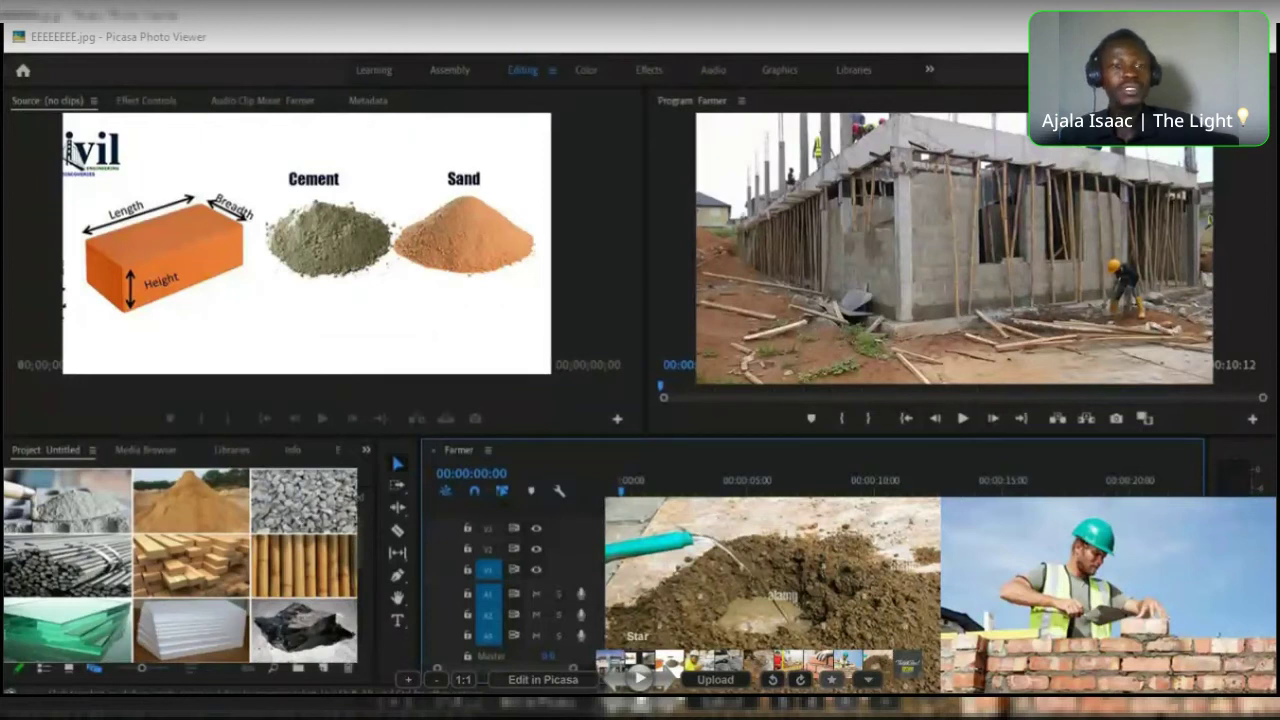
mouse_move(792, 684)
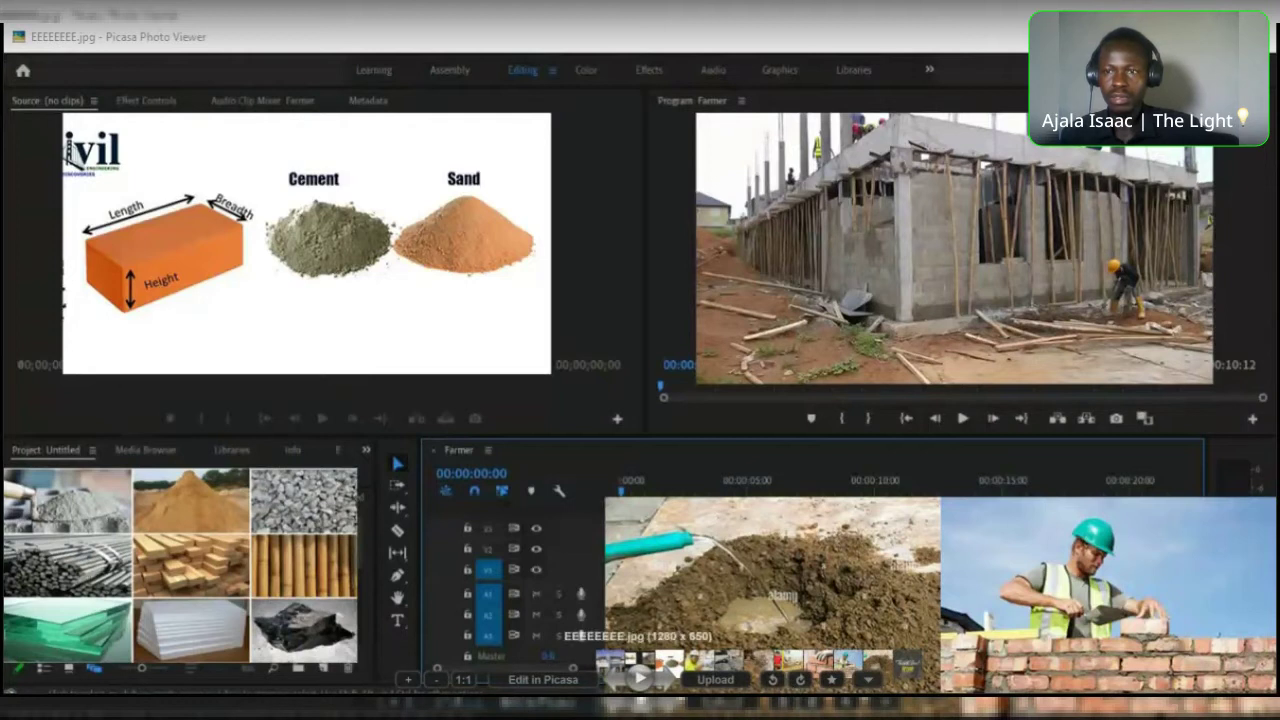
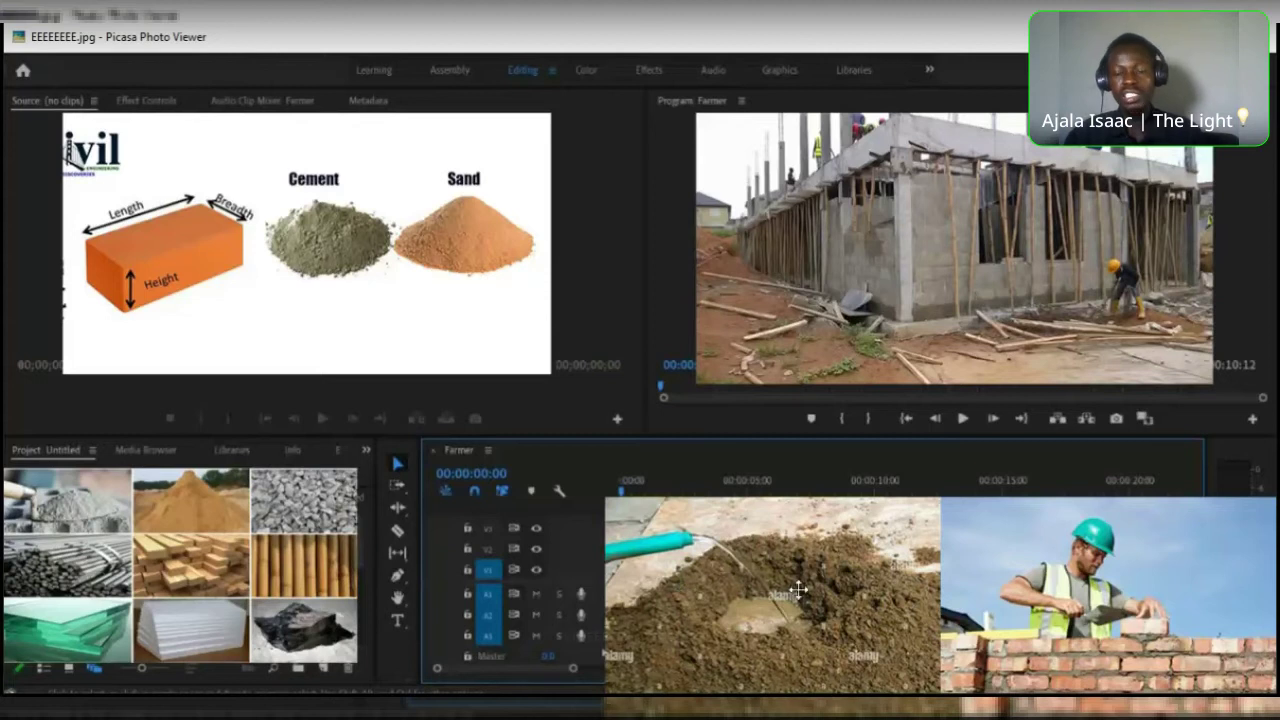
mouse_move(810, 648)
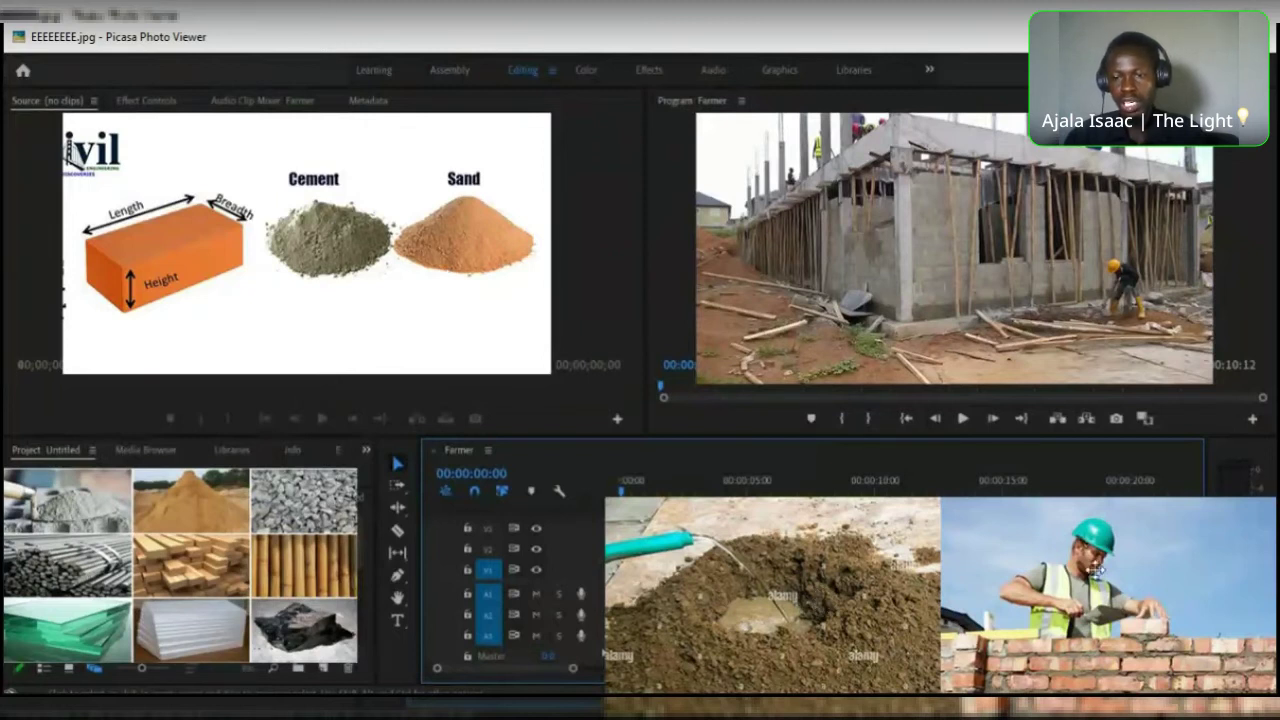
mouse_move(1140, 622)
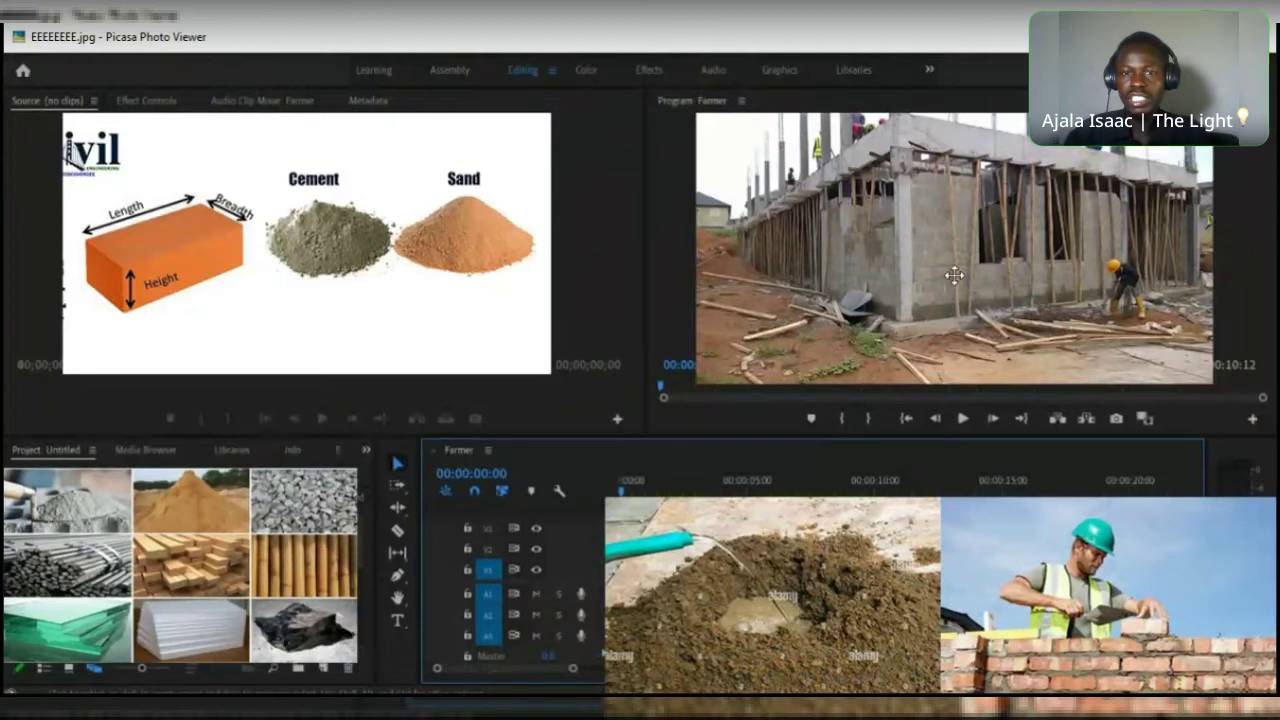
mouse_move(826, 614)
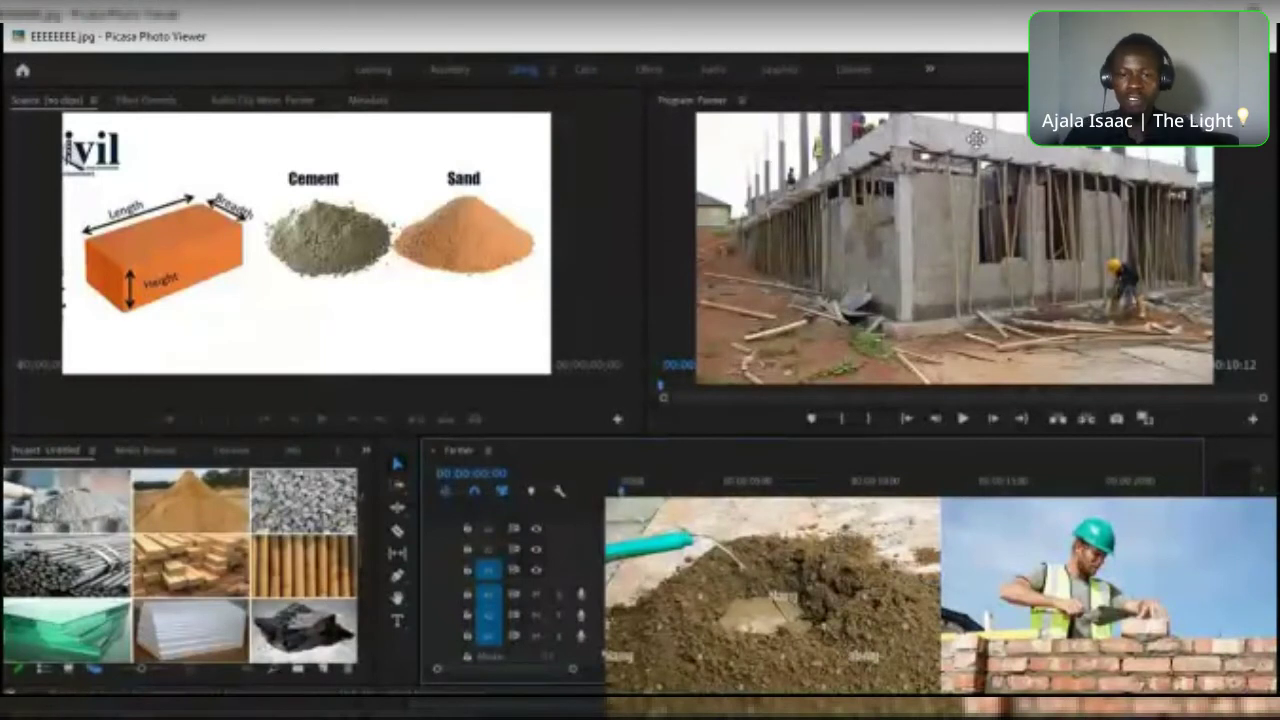
mouse_move(977, 345)
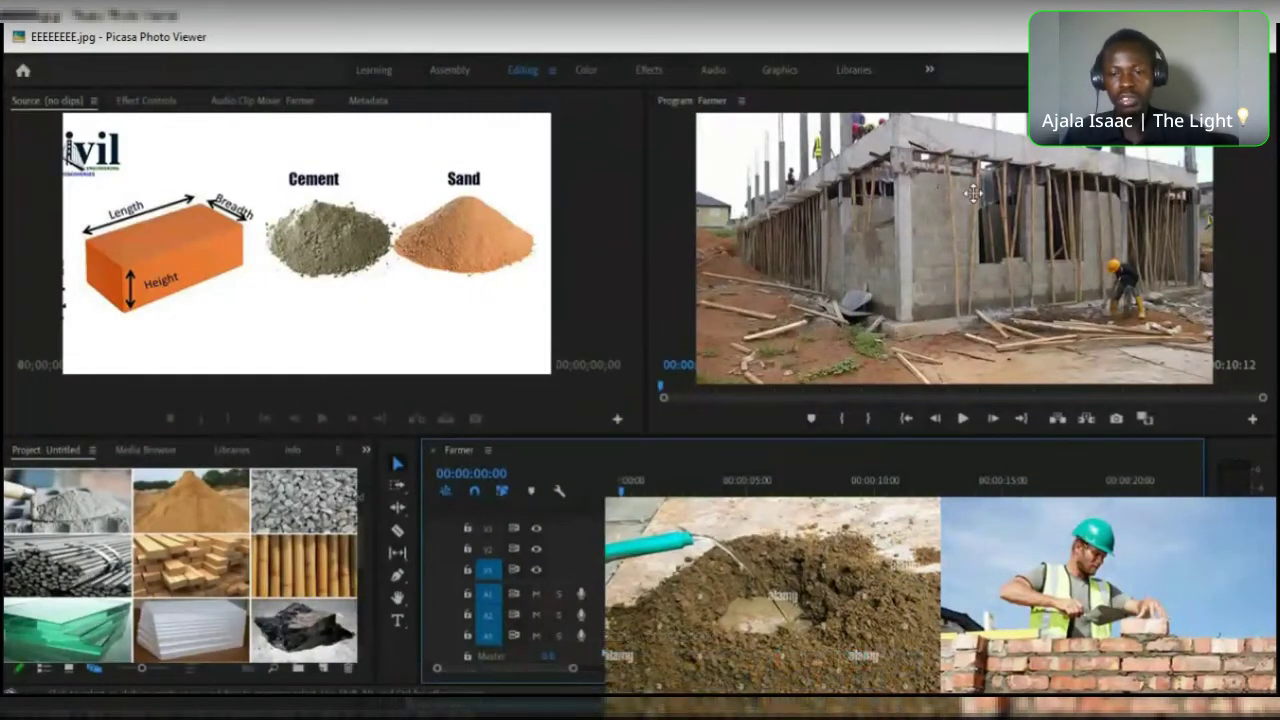
mouse_move(1196, 563)
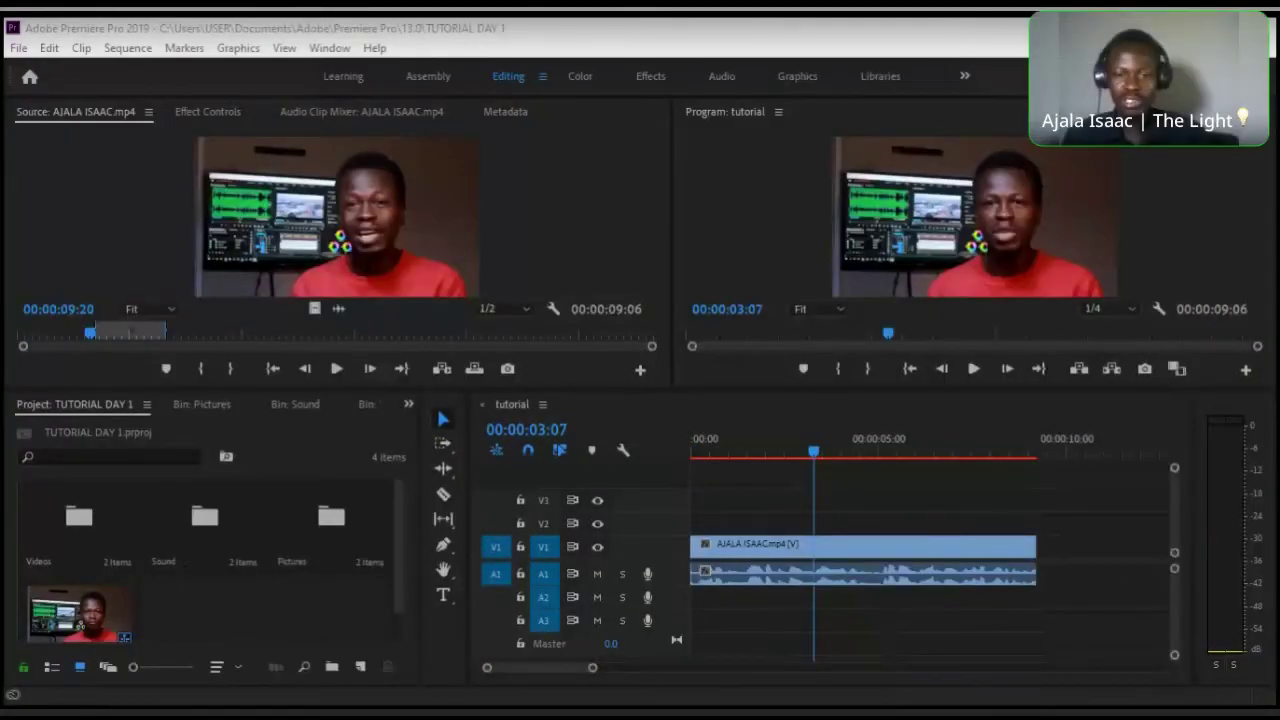
- Use the Selection tool to select the clip in the tutorial sequence and the Pictures bin in the project
key(shift+1)
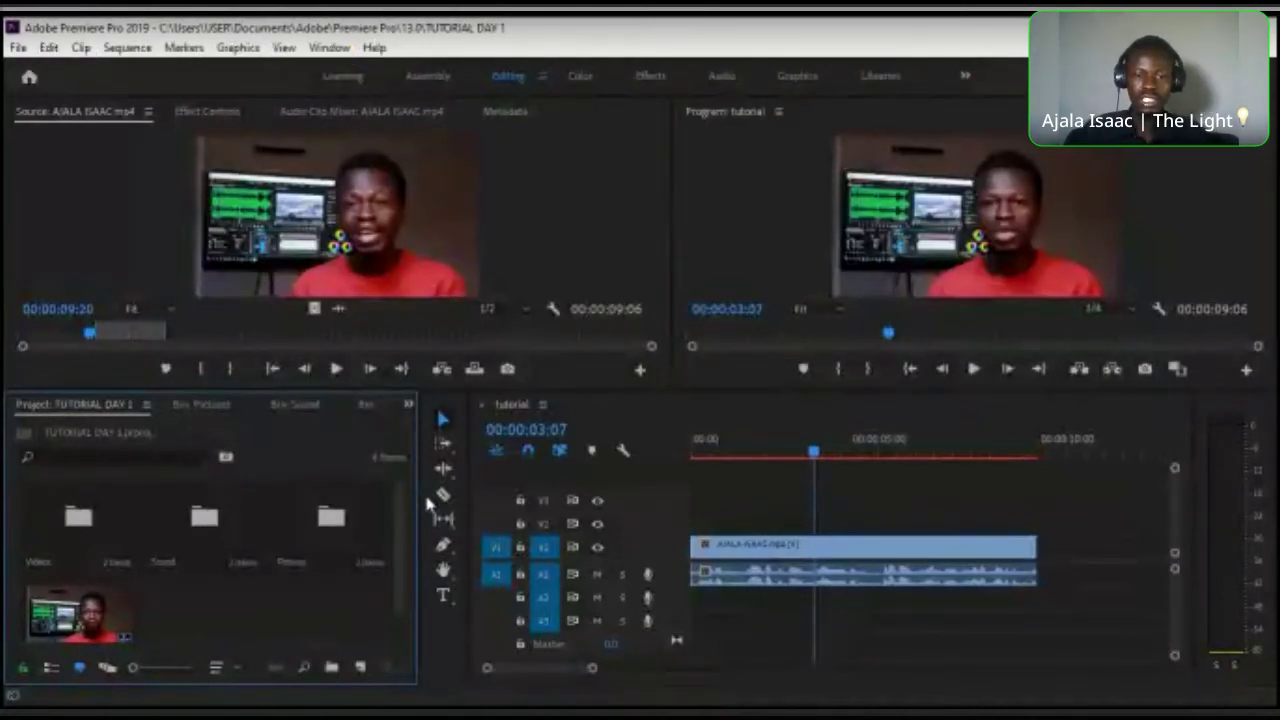
click(445, 420)
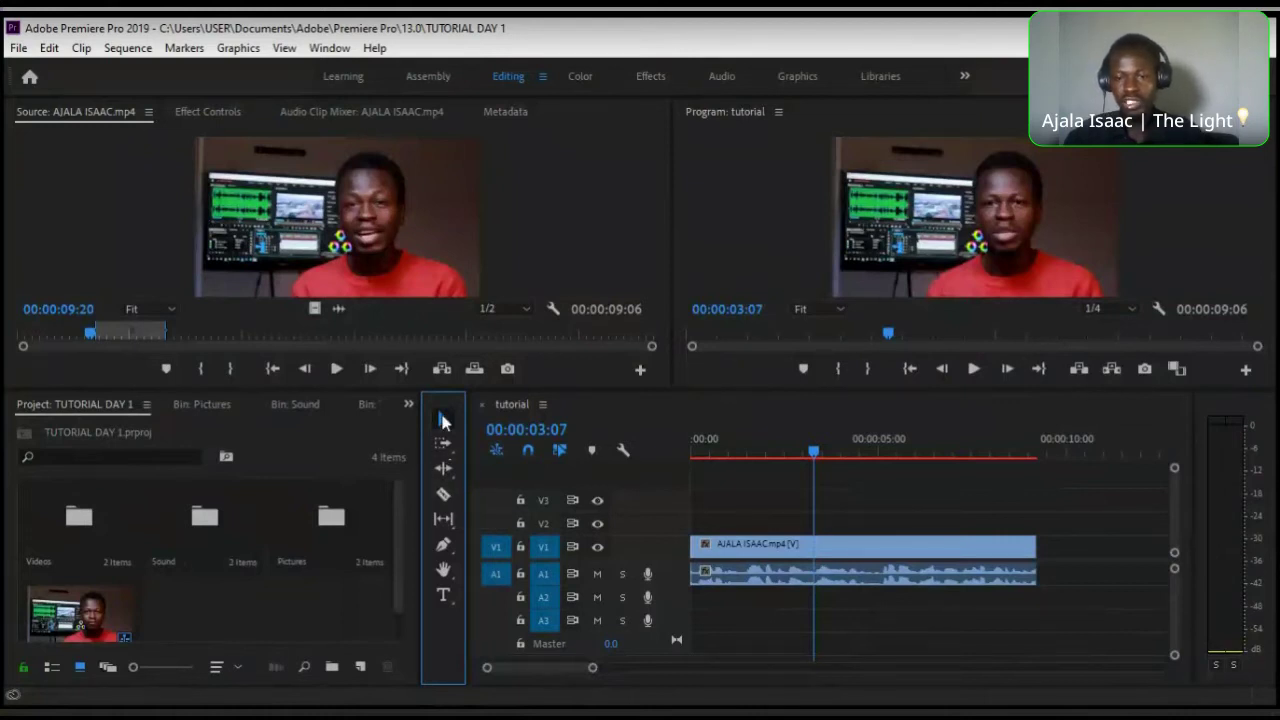
mouse_move(771, 556)
mouse_down()
mouse_move(896, 558)
mouse_move(748, 560)
mouse_up()
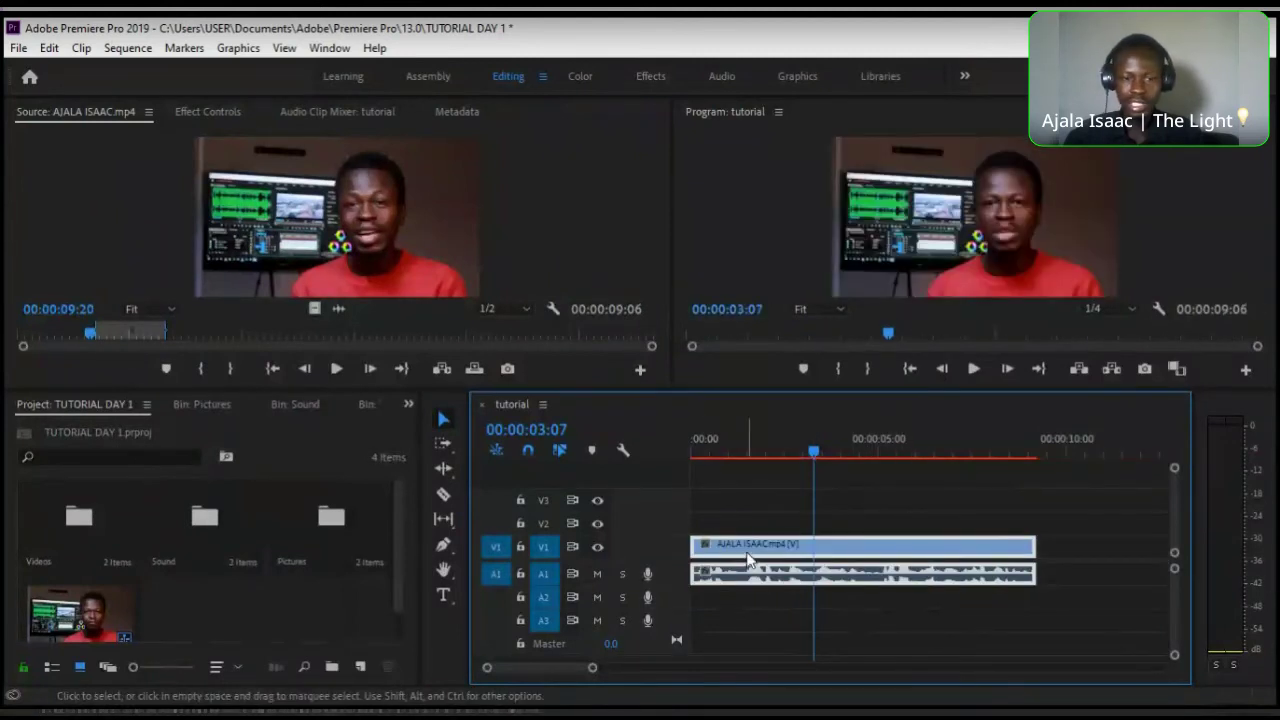
click(342, 530)
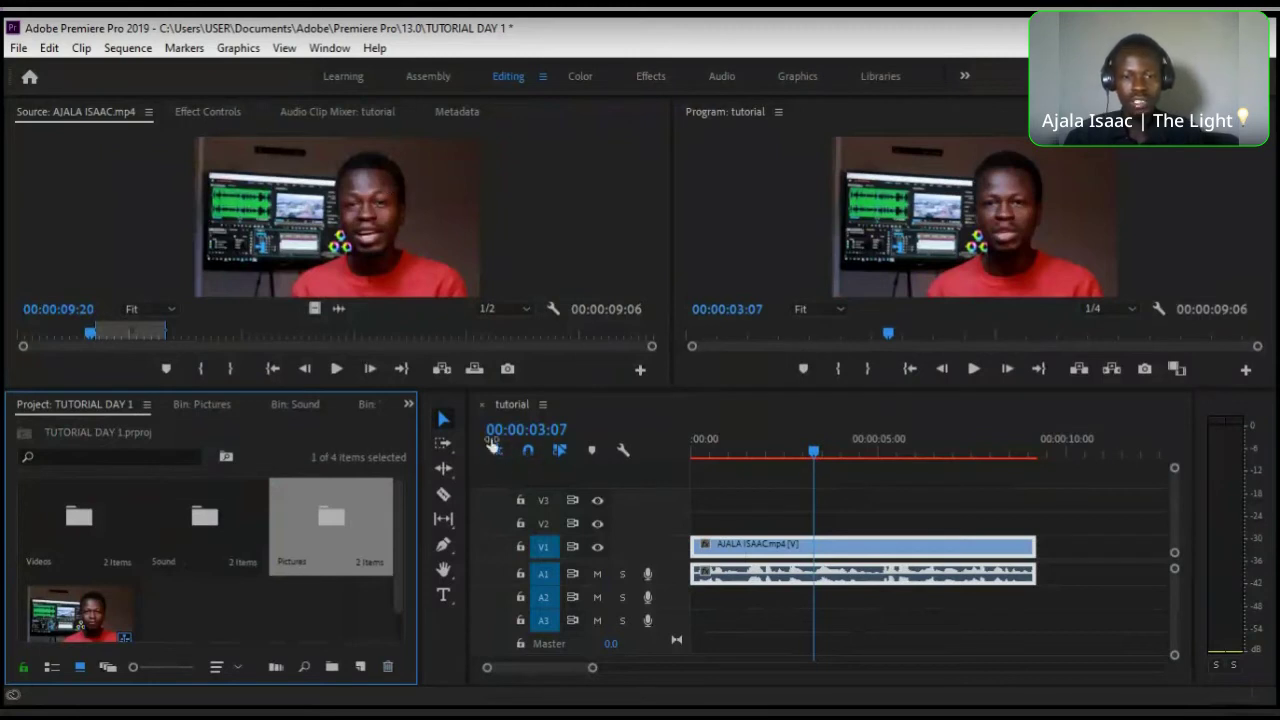
click(443, 494)
click(444, 420)
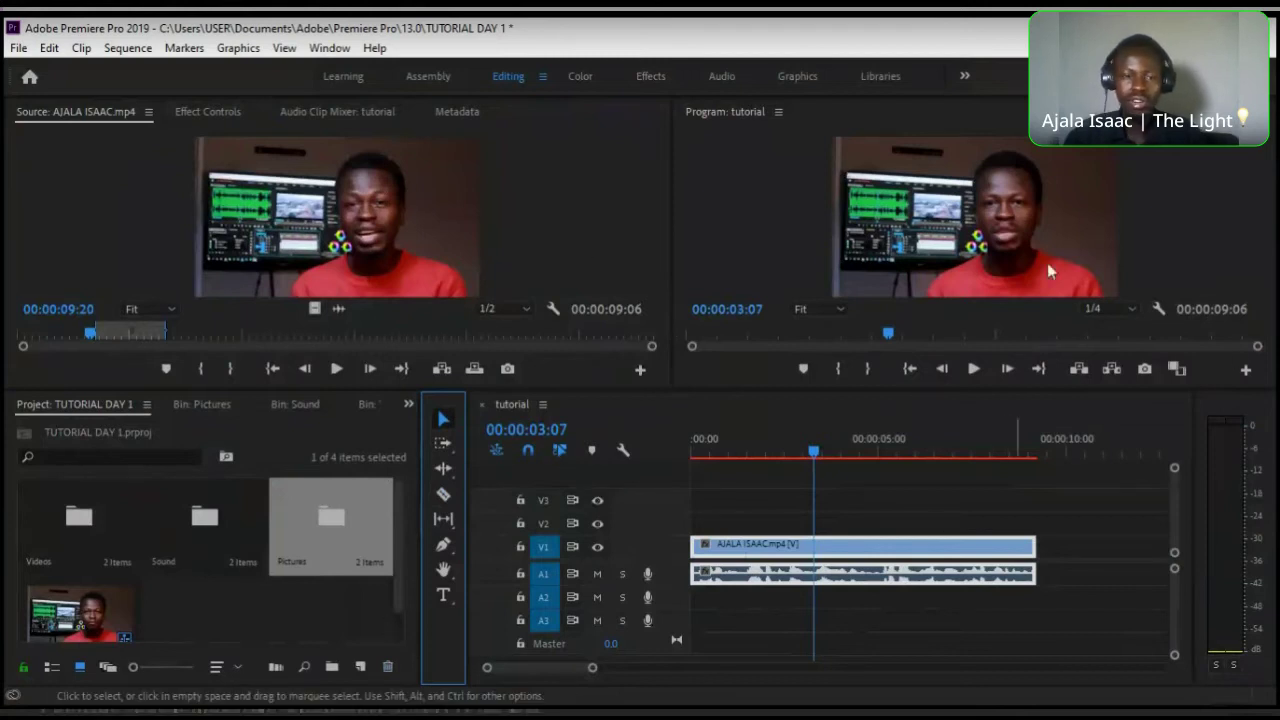
click(445, 497)
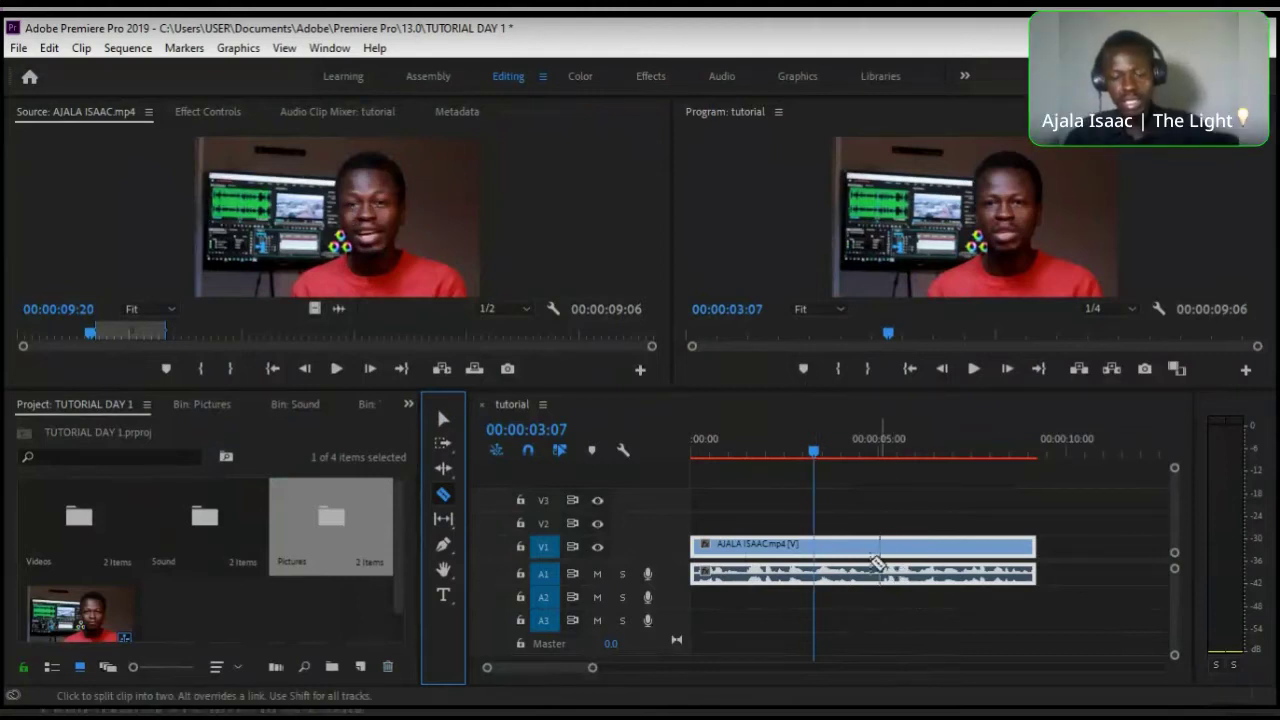
- Trim the end of the timeline clip back to 00:00:03:07 and move the playhead to 00:00:04:07
key(v)
click(1033, 552)
drag(1033, 552, 815, 552)
click(853, 452)
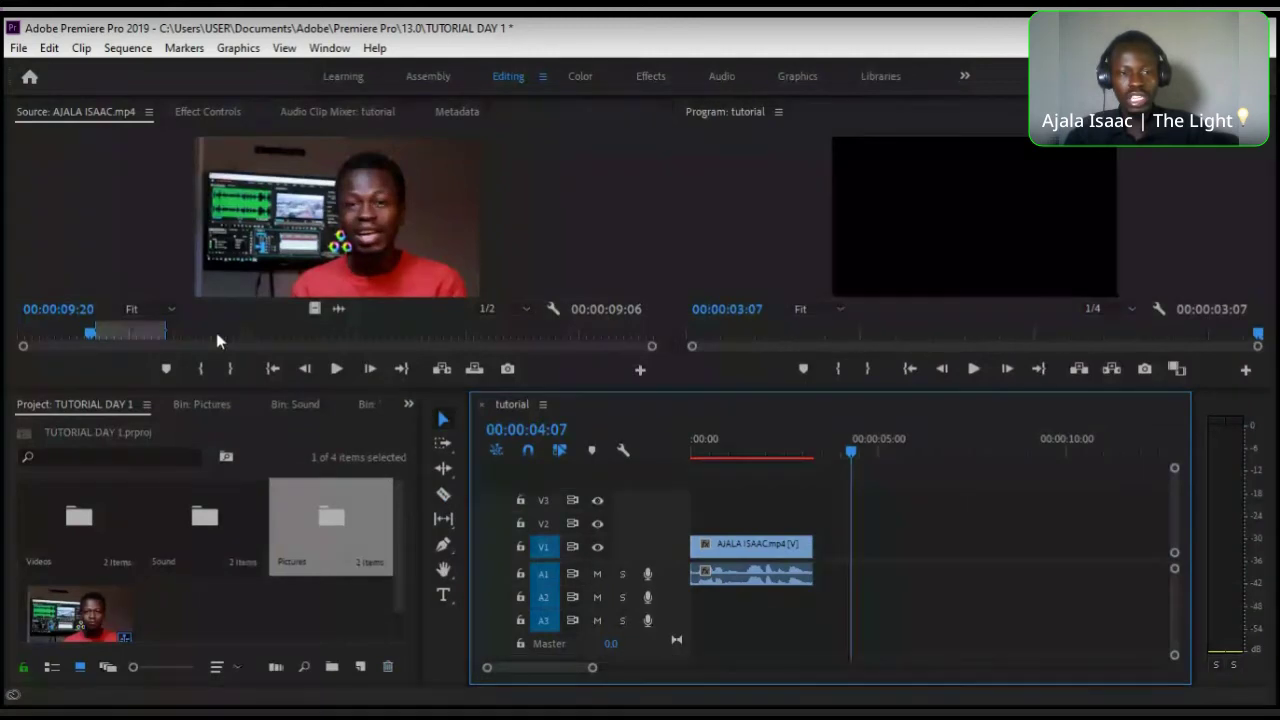
- Add the source clip with video and audio to the timeline after the trimmed clip, and widen the Timeline panel
click(132, 331)
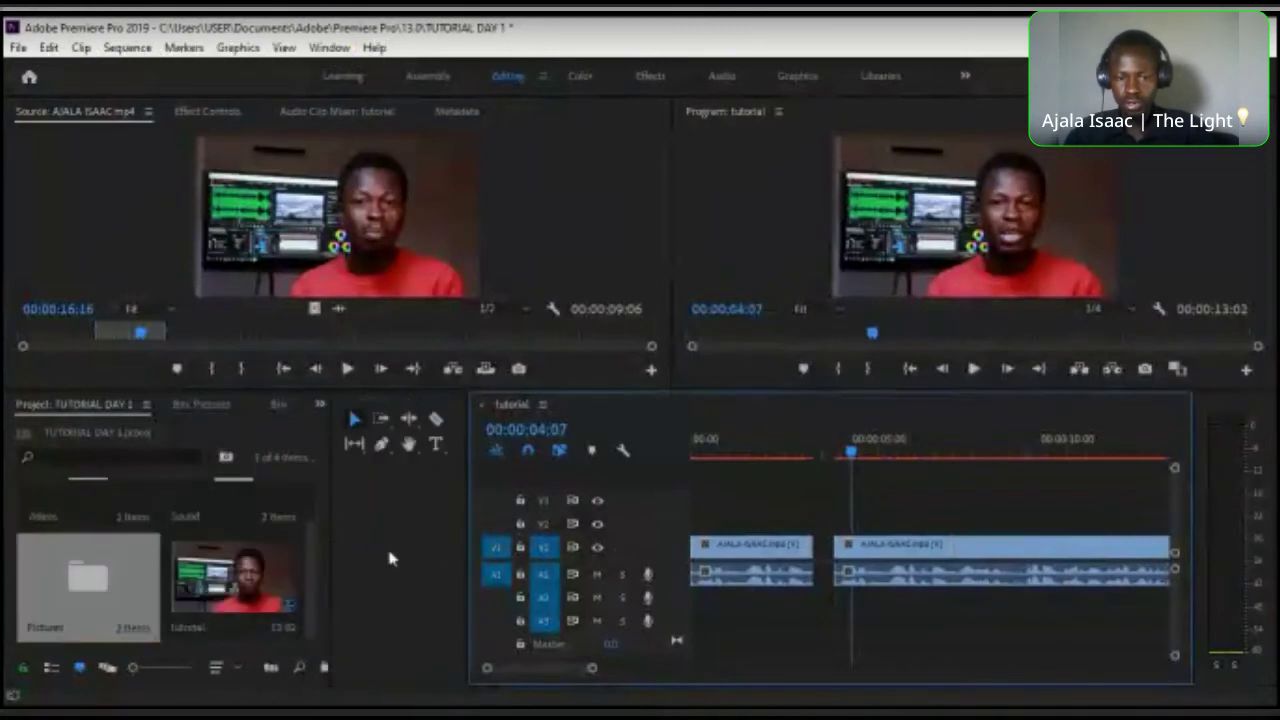
drag(468, 552, 337, 552)
- Delete the second clip from the timeline, including its linked audio
click(790, 572)
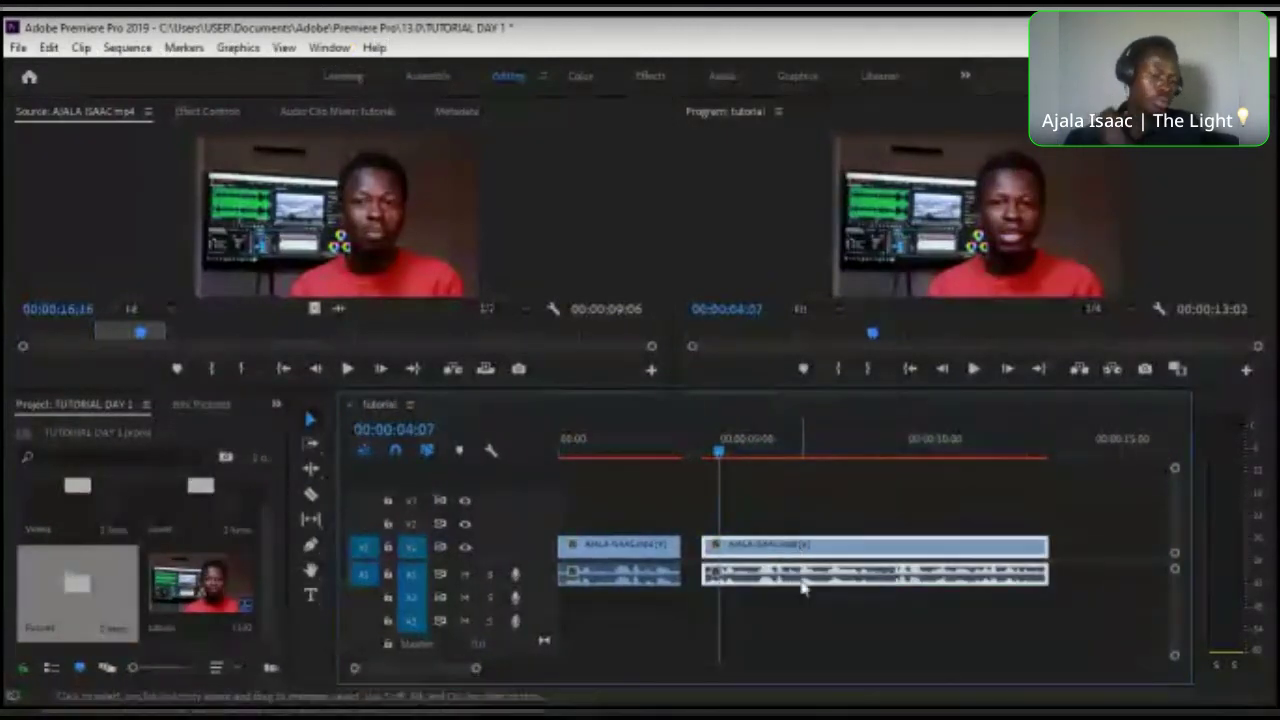
key(Delete)
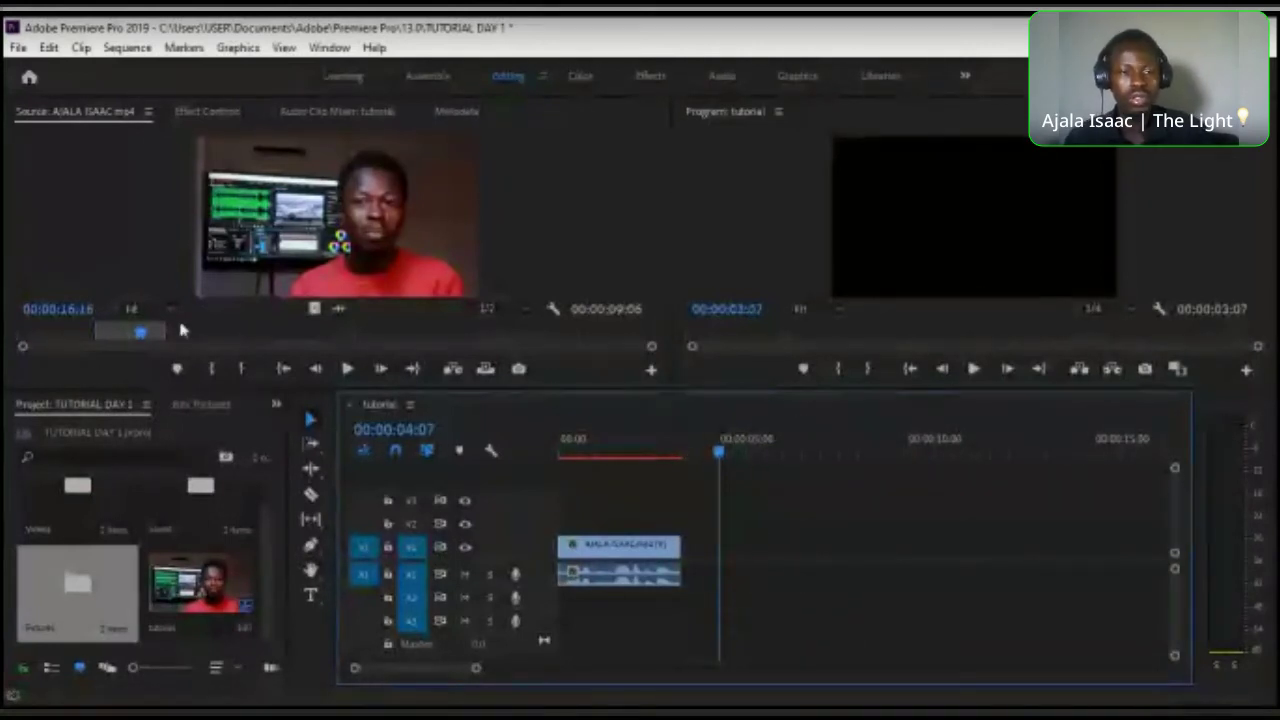
- Place only the source clip's video on track V1 at 00:00:04:07, and undo the placement
click(313, 309)
drag(338, 309, 735, 556)
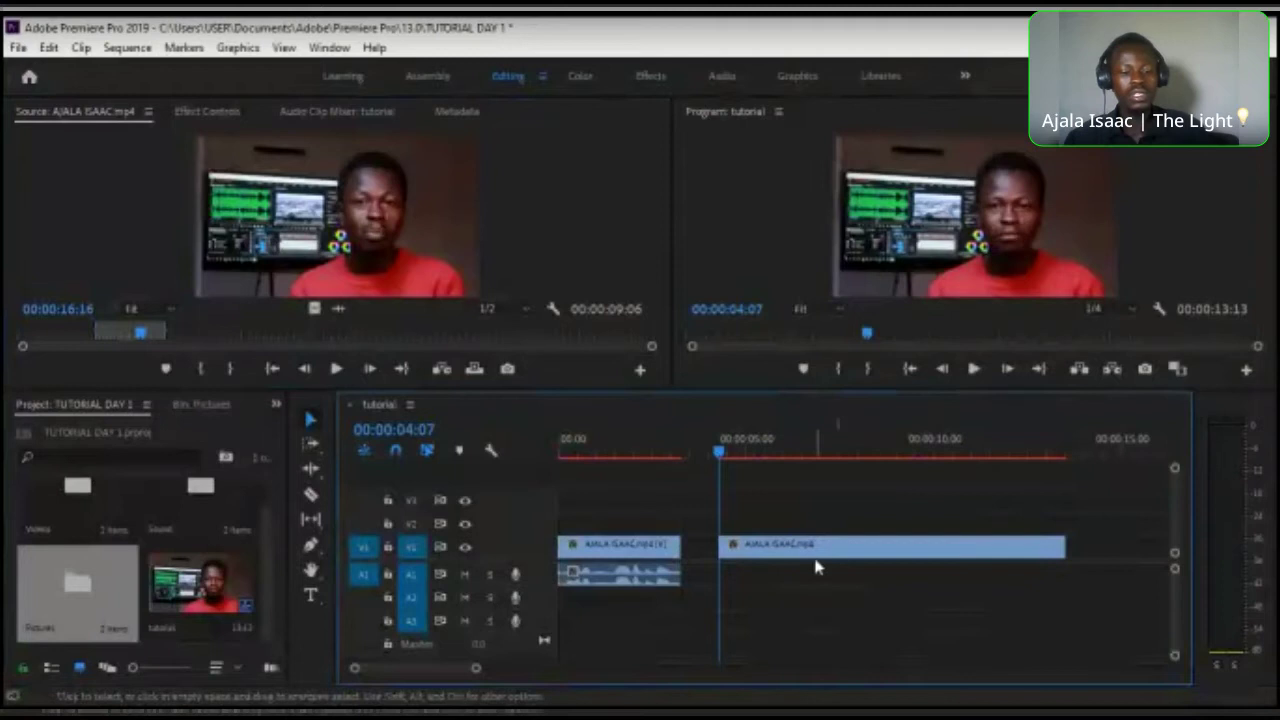
key(ctrl+z)
- Place only the source clip's audio on track A1 after the first clip, and undo the placement
drag(336, 311, 722, 601)
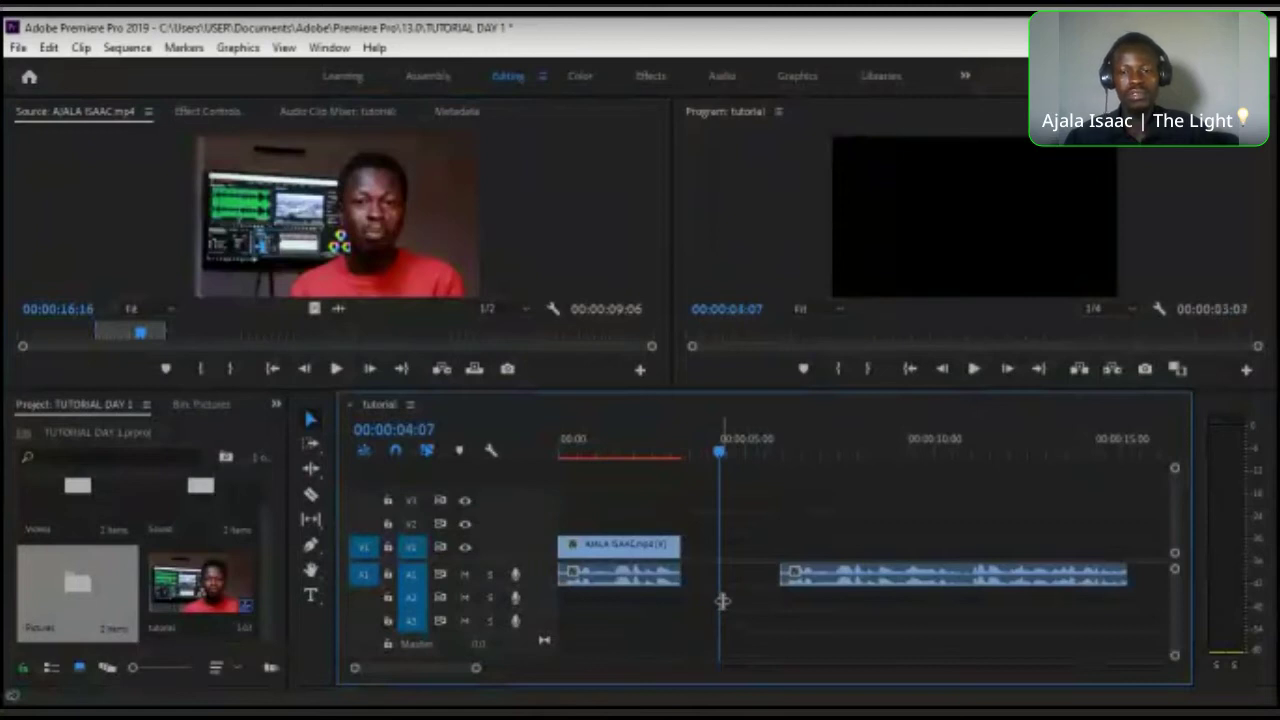
key(ctrl+z)
- Move the timeline playhead to 00:00:01:18 and enlarge the Timeline and Project panels in height
click(624, 430)
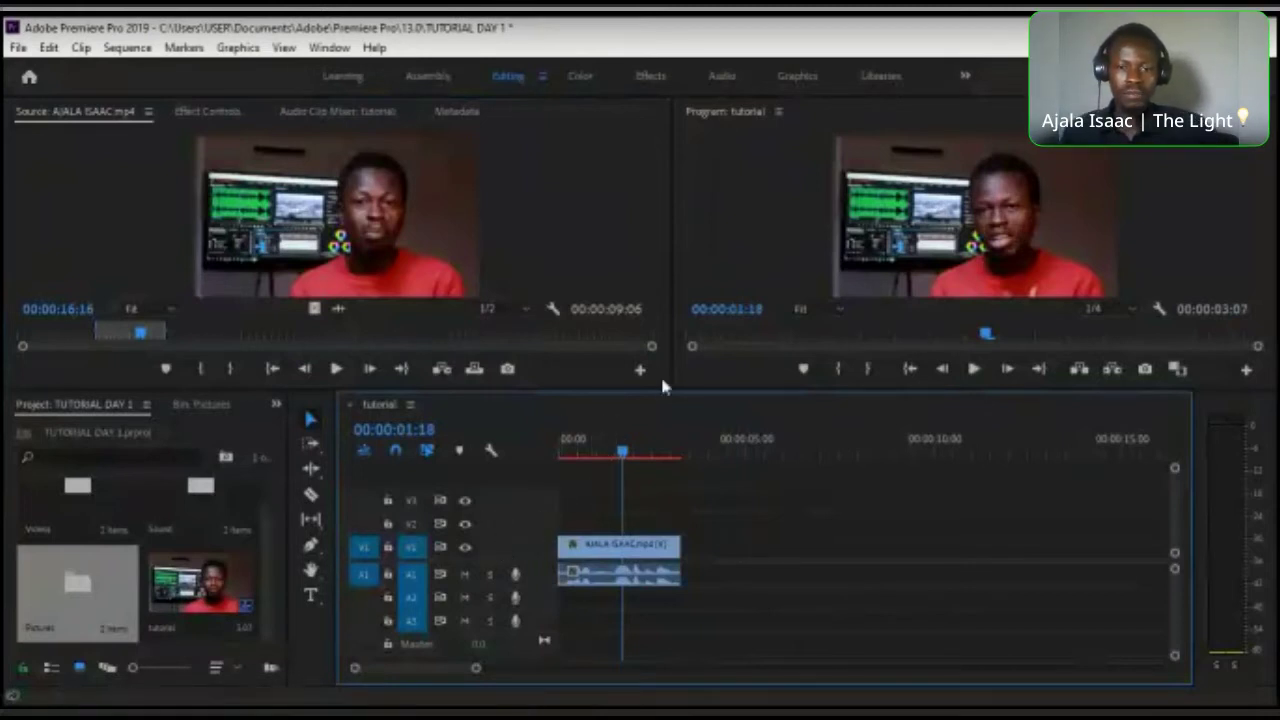
drag(660, 387, 662, 319)
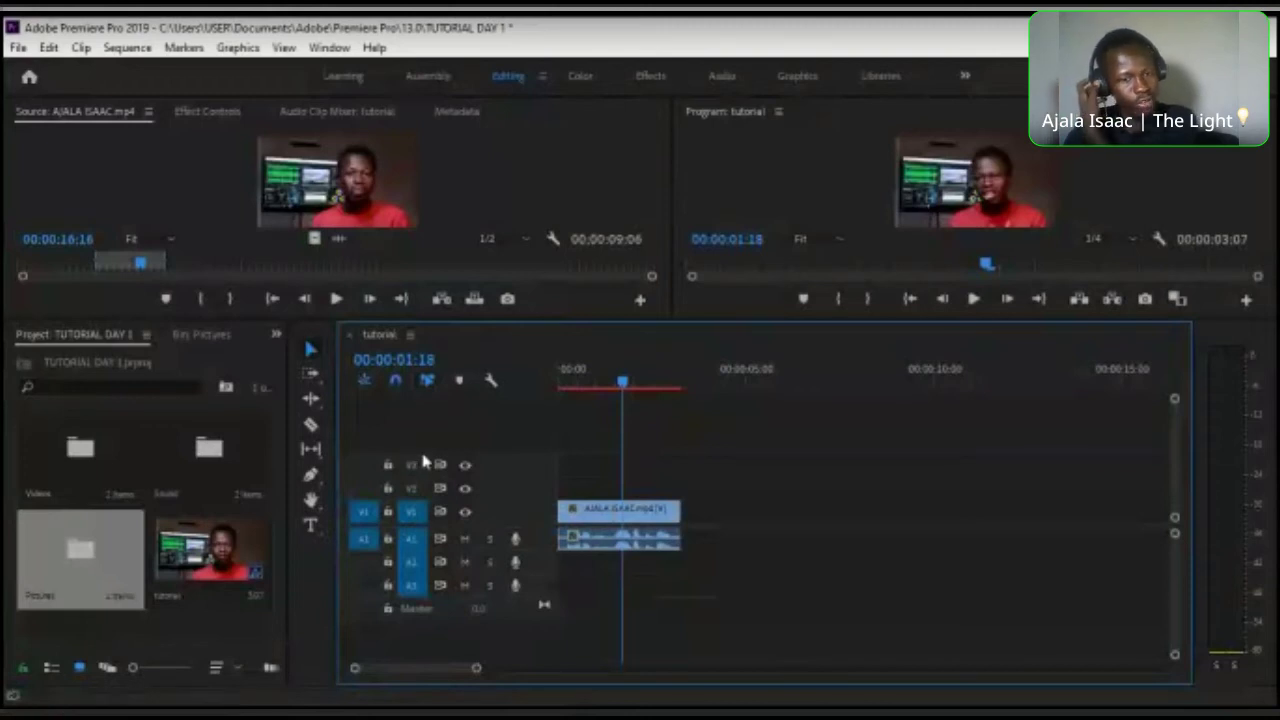
click(410, 561)
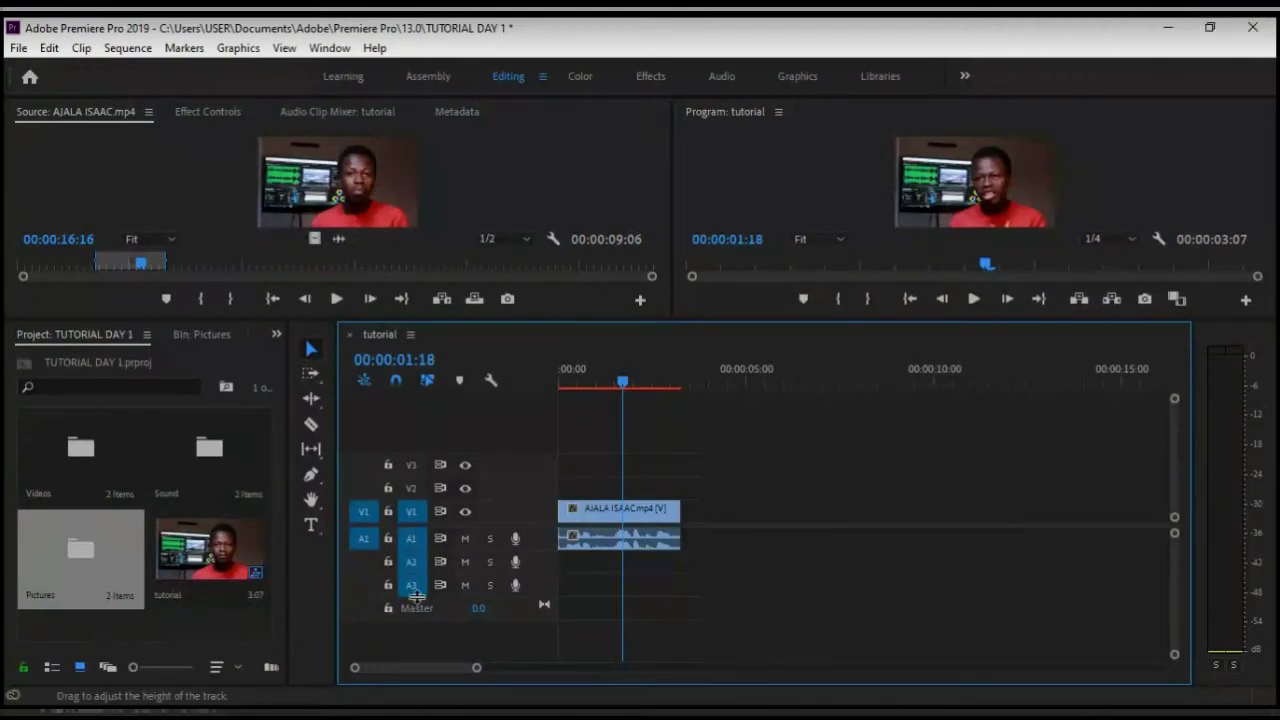
- Open the trimmed clip on track V1 of the tutorial sequence in the Source monitor
click(585, 514)
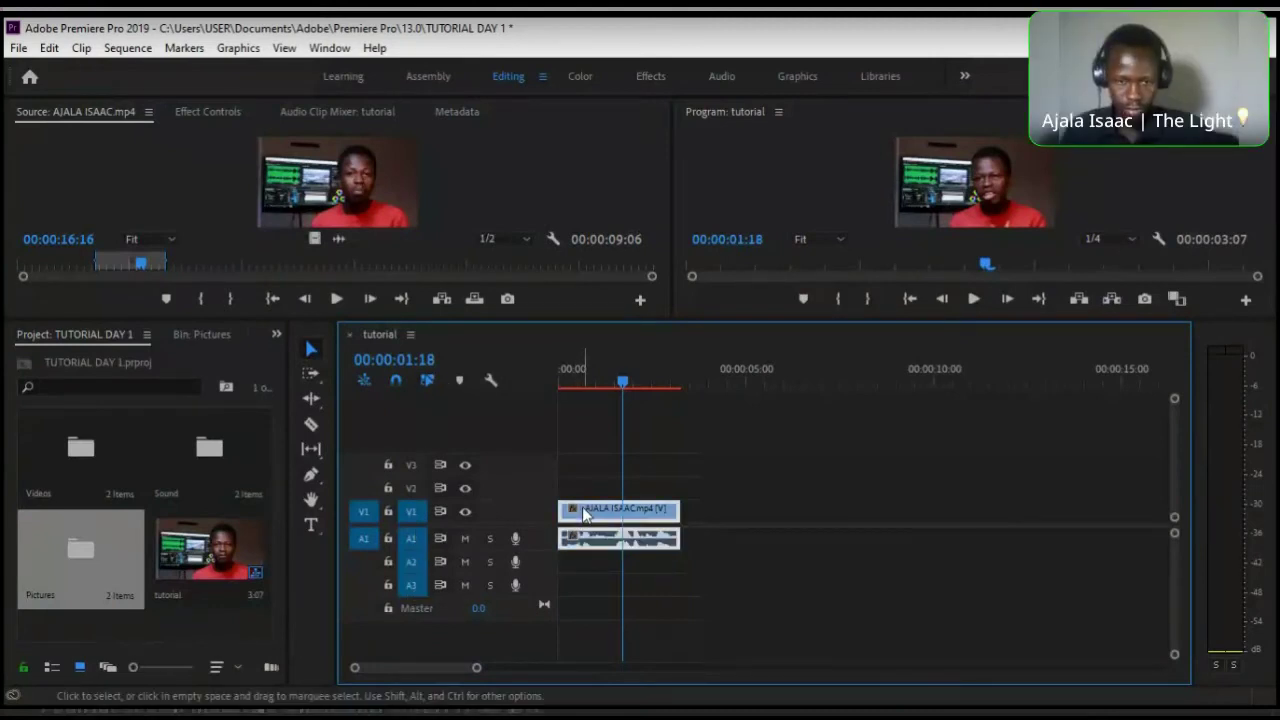
click(750, 524)
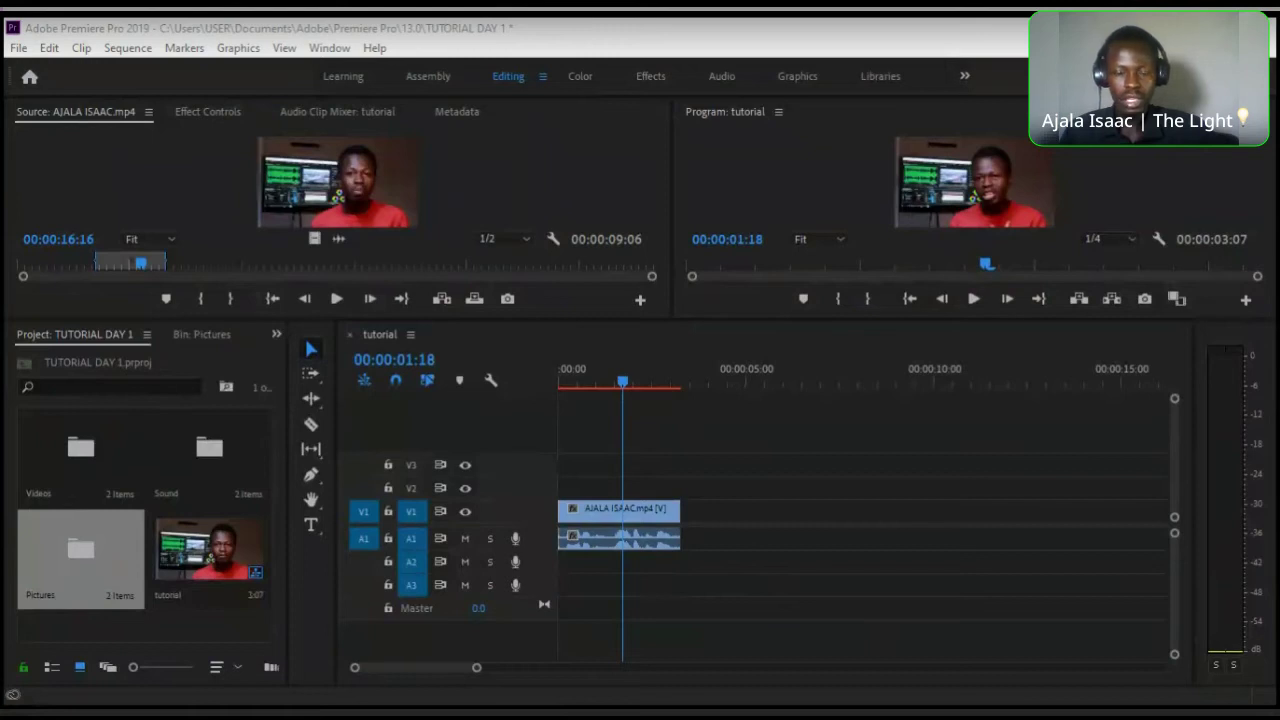
click(540, 600)
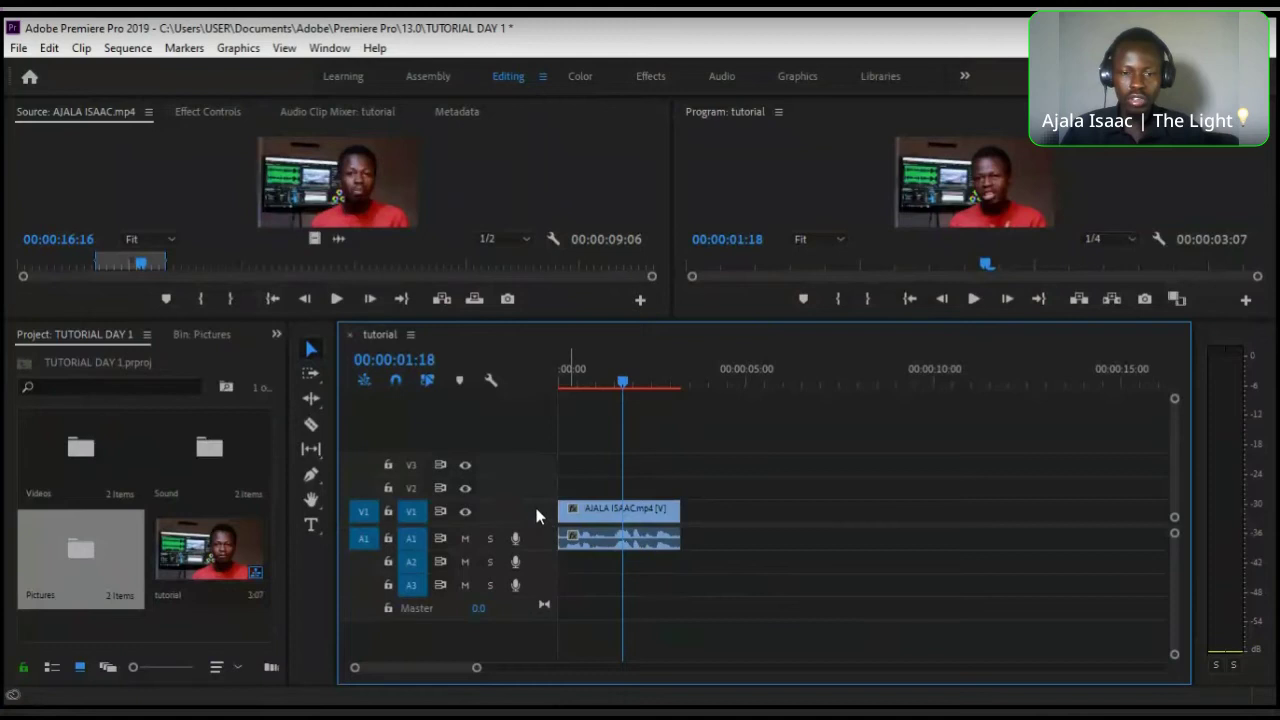
click(603, 510)
double_click(603, 510)
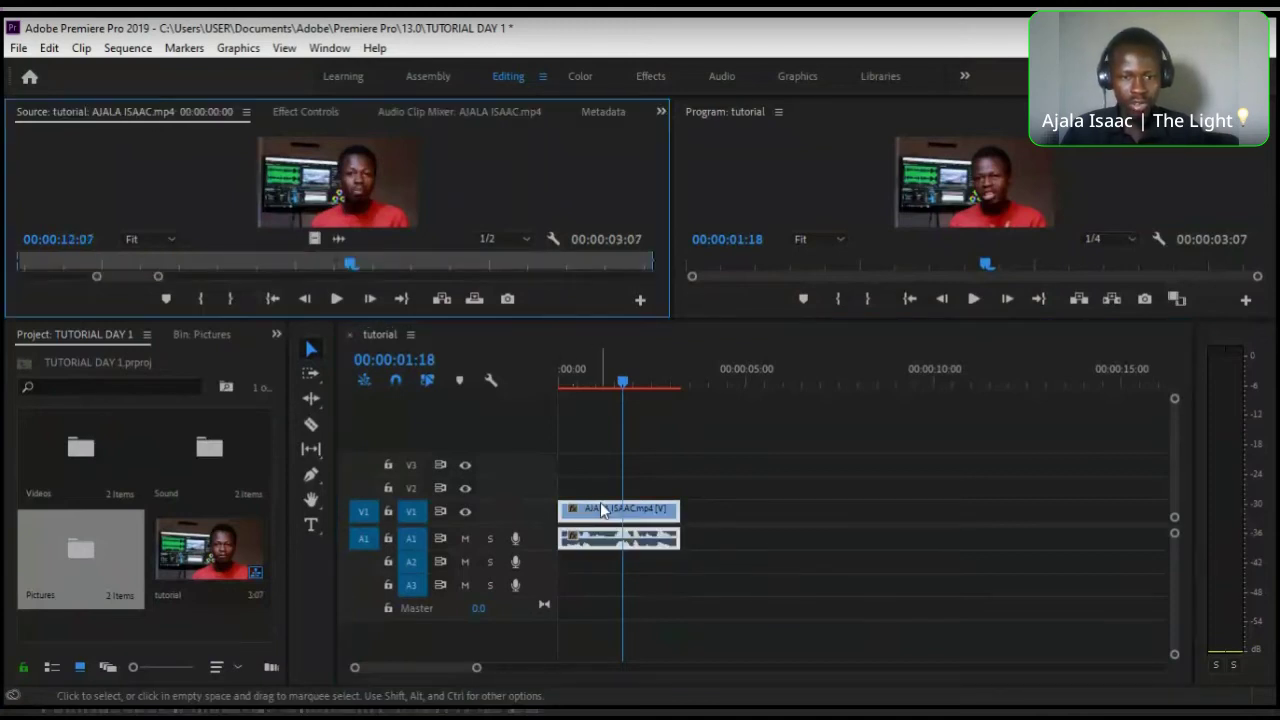
- Compare the trimmed timeline clip with its original from the Videos bin in the Source monitor, leaving the original loaded
click(603, 512)
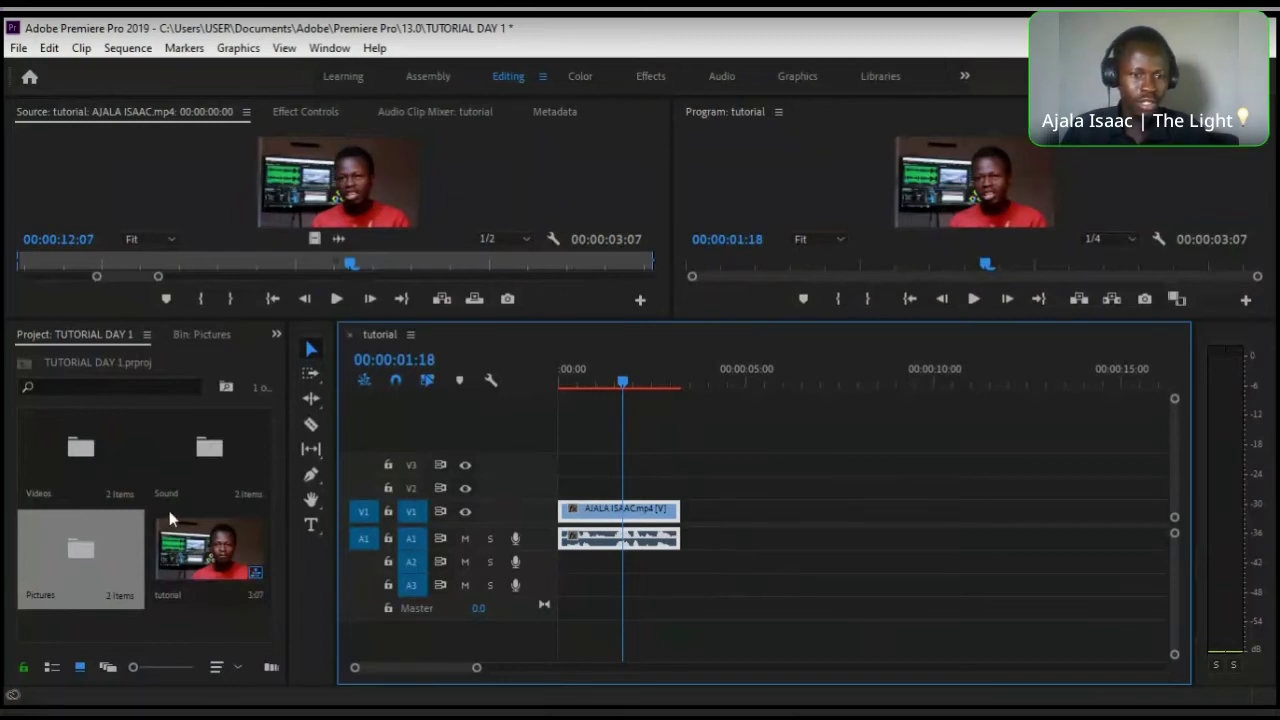
double_click(66, 455)
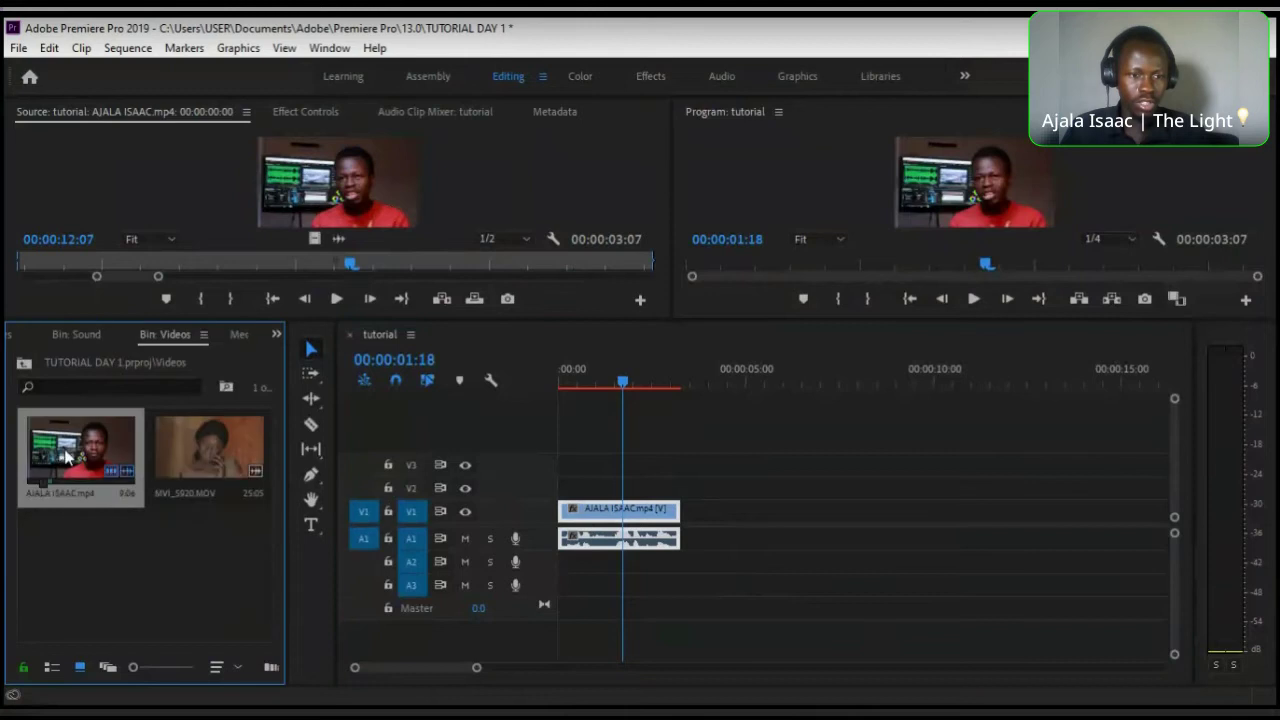
double_click(68, 455)
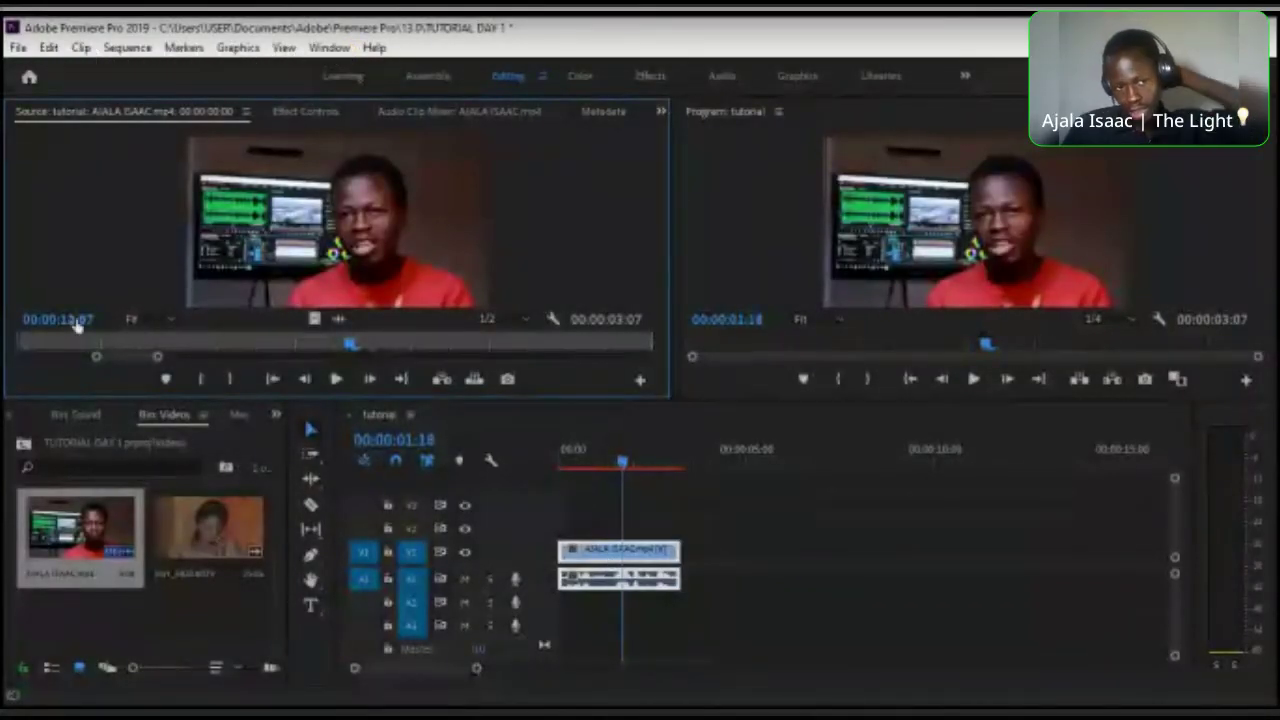
drag(350, 344, 694, 366)
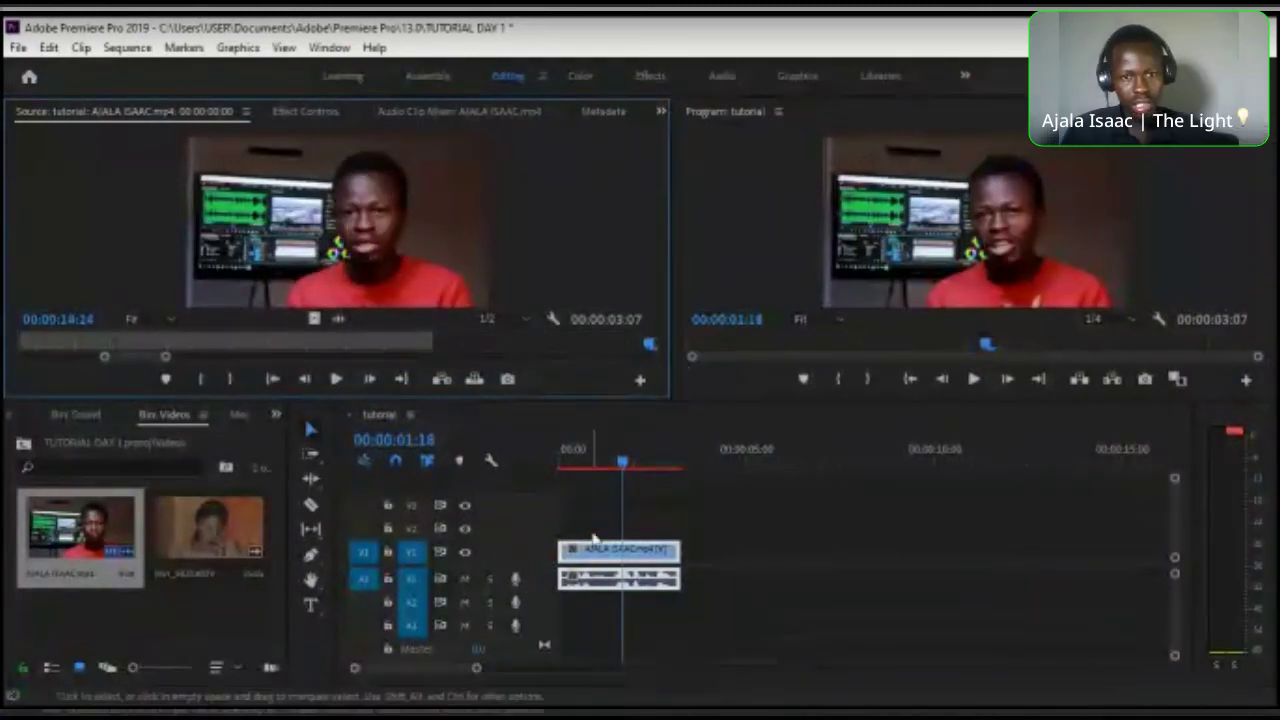
double_click(573, 565)
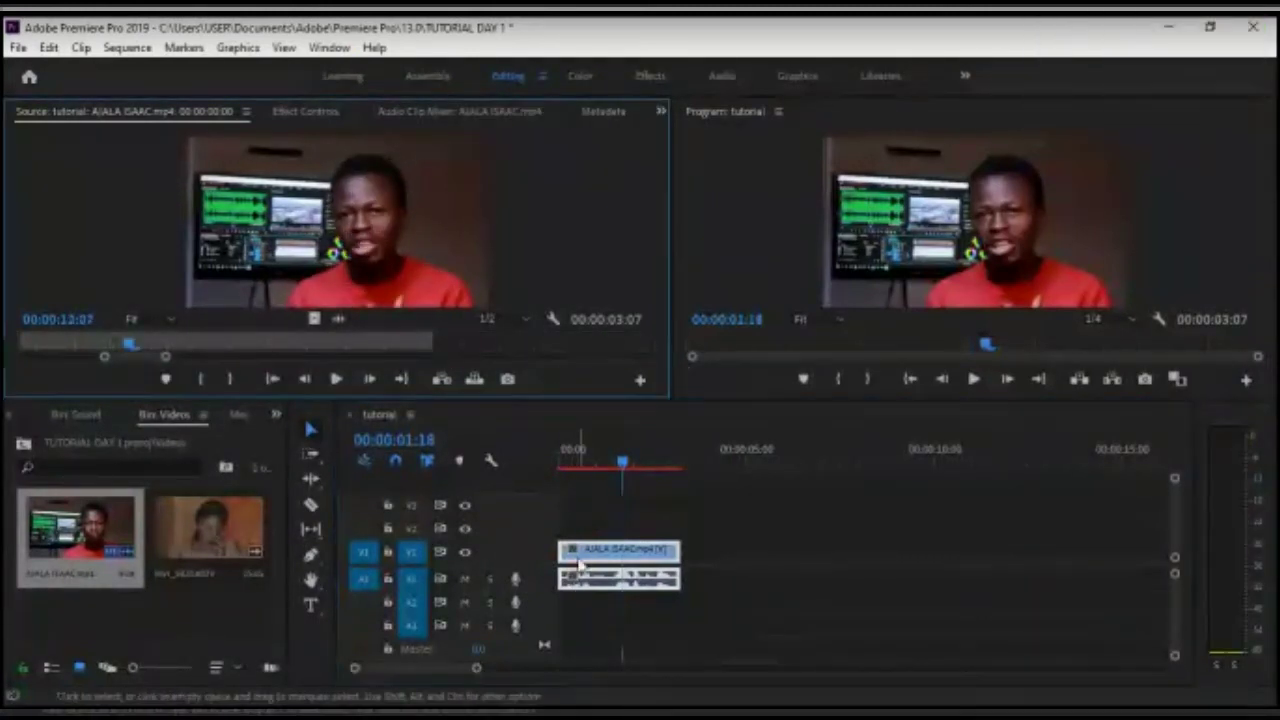
double_click(112, 539)
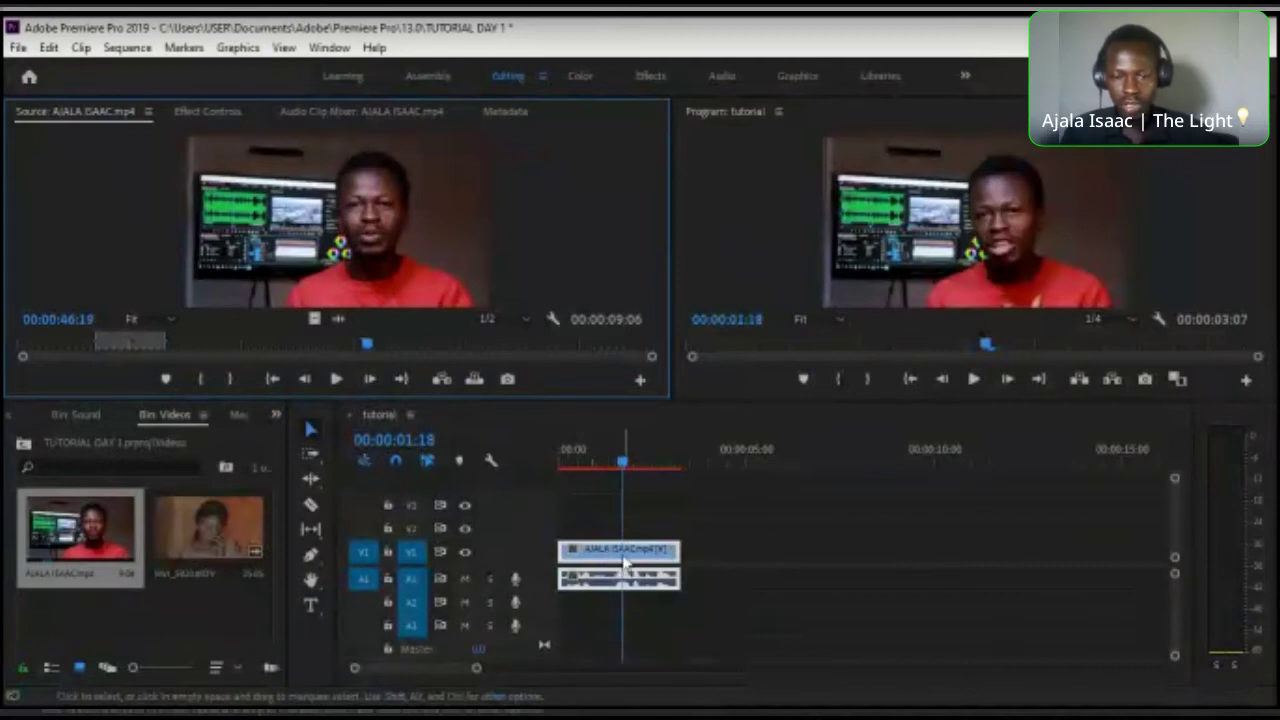
- Zoom in on the tutorial sequence's timeline and expand tracks V1 and A1 to reveal the clip's thumbnail and waveform
double_click(516, 552)
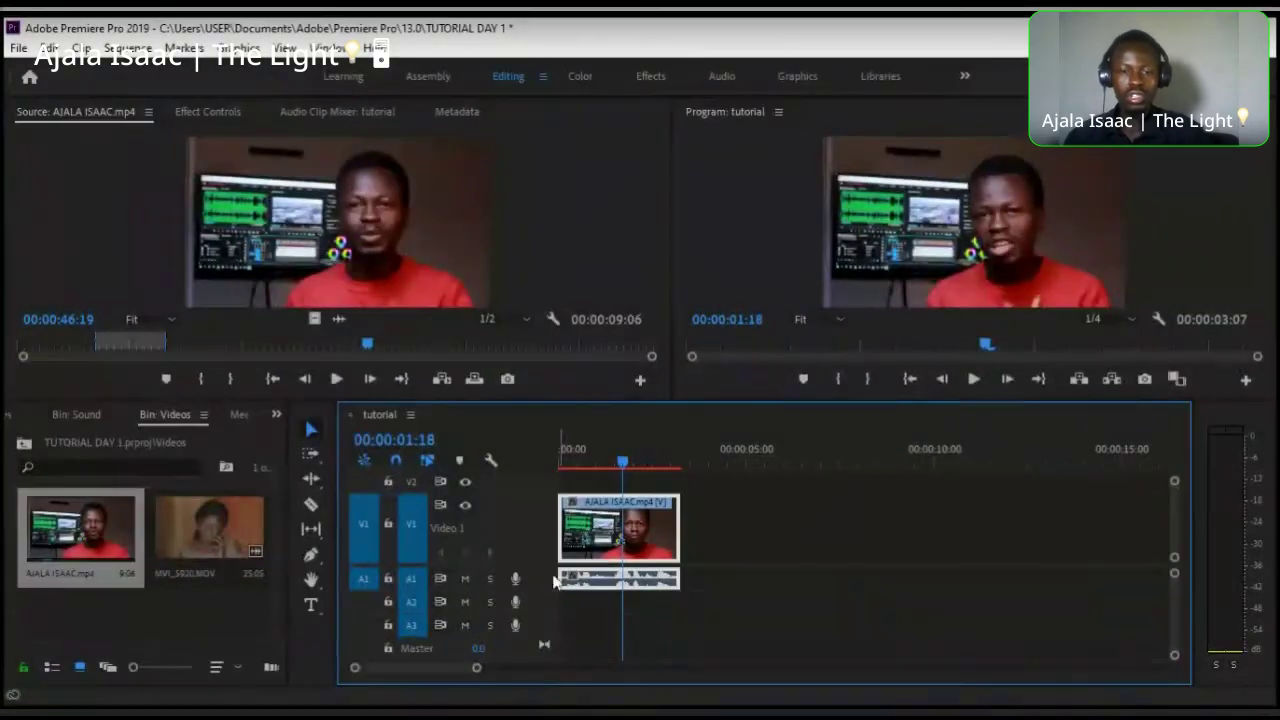
drag(477, 670, 432, 670)
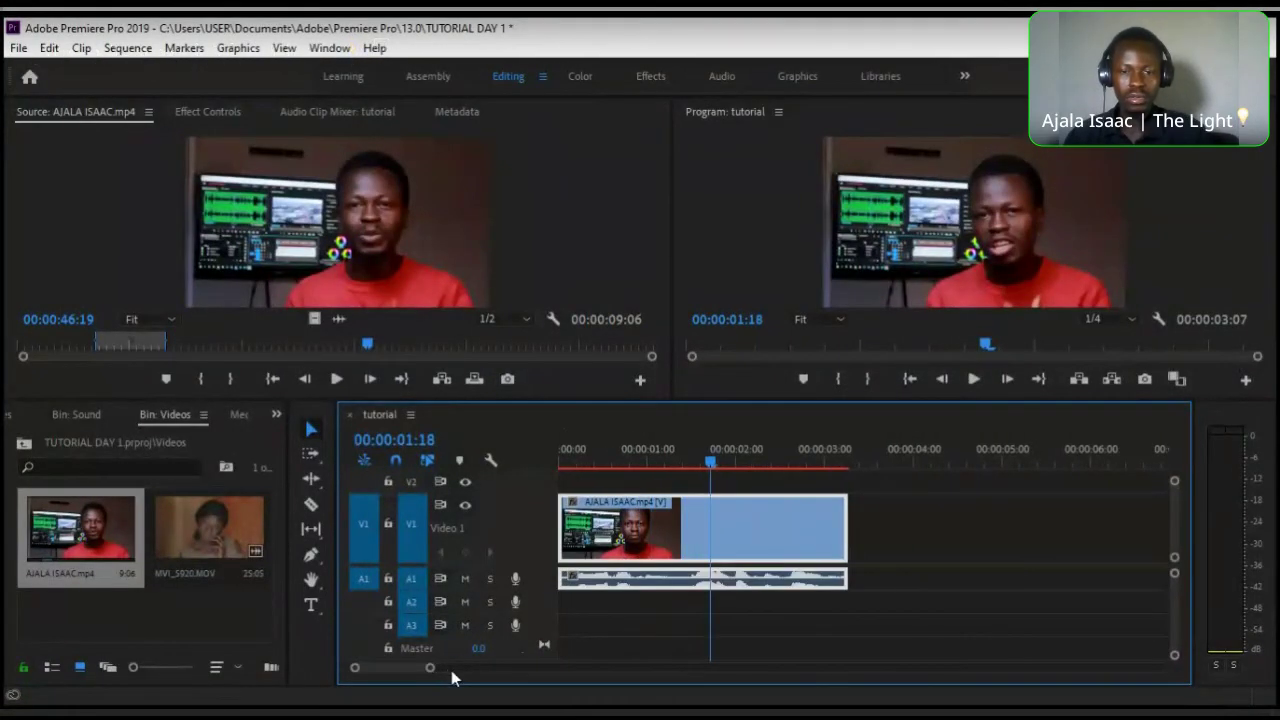
click(966, 547)
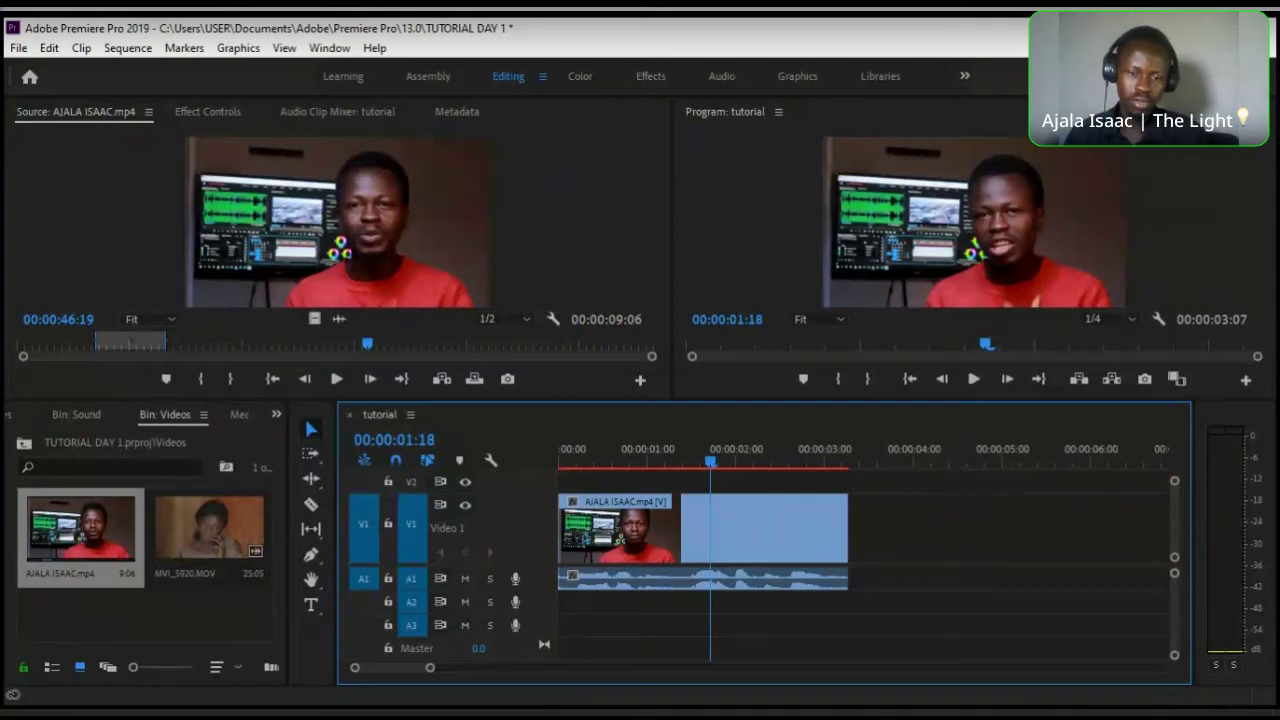
double_click(542, 580)
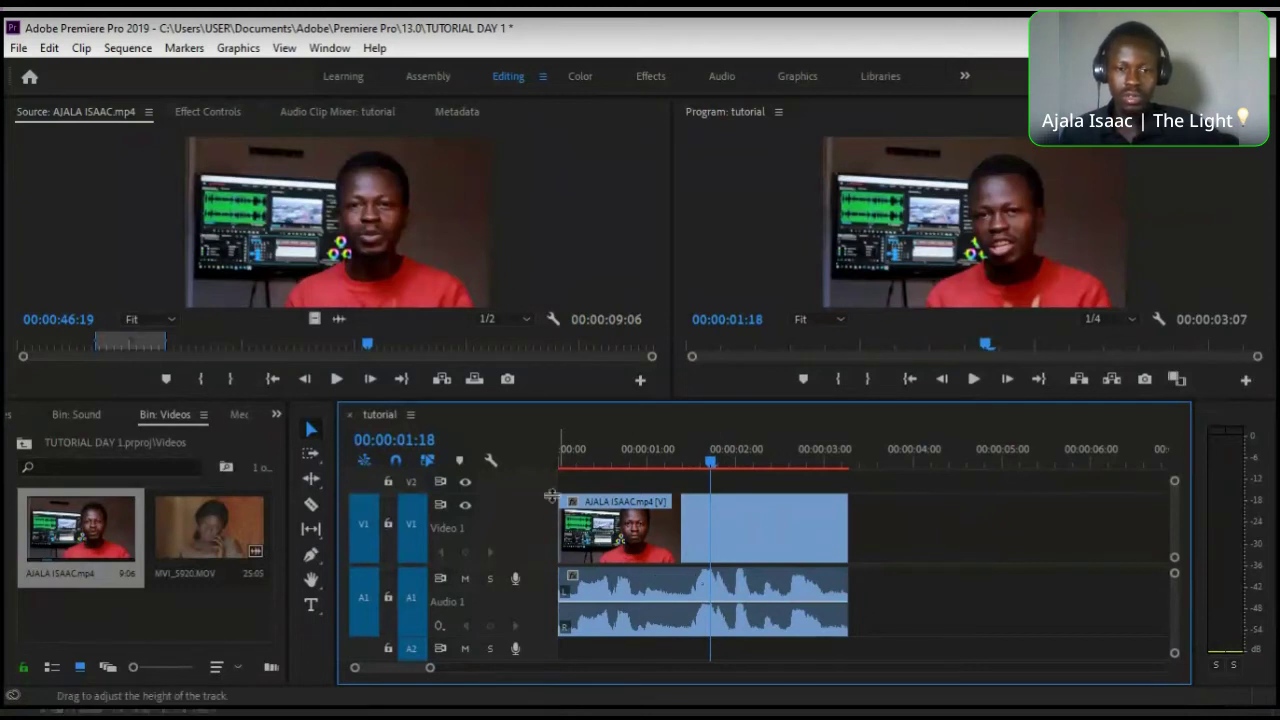
- Toggle the heights of tracks V1 and A1 between collapsed and expanded, leaving both tracks collapsed
double_click(528, 516)
double_click(541, 583)
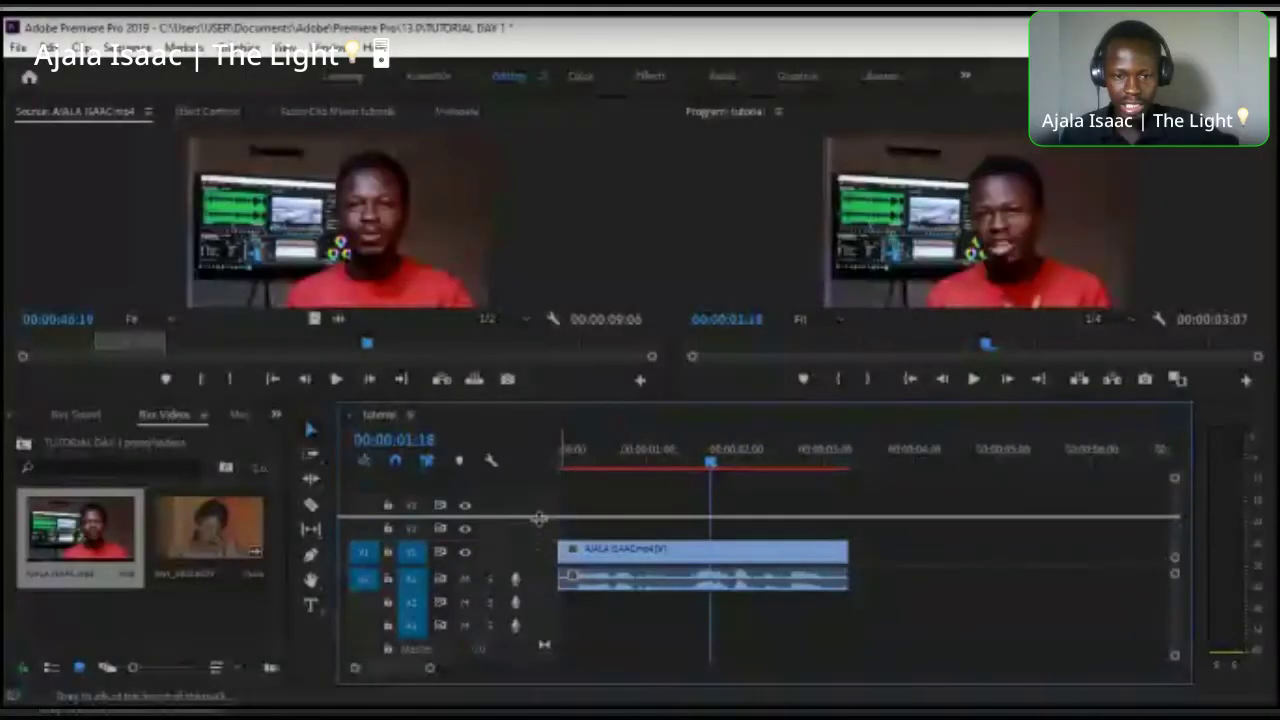
double_click(541, 505)
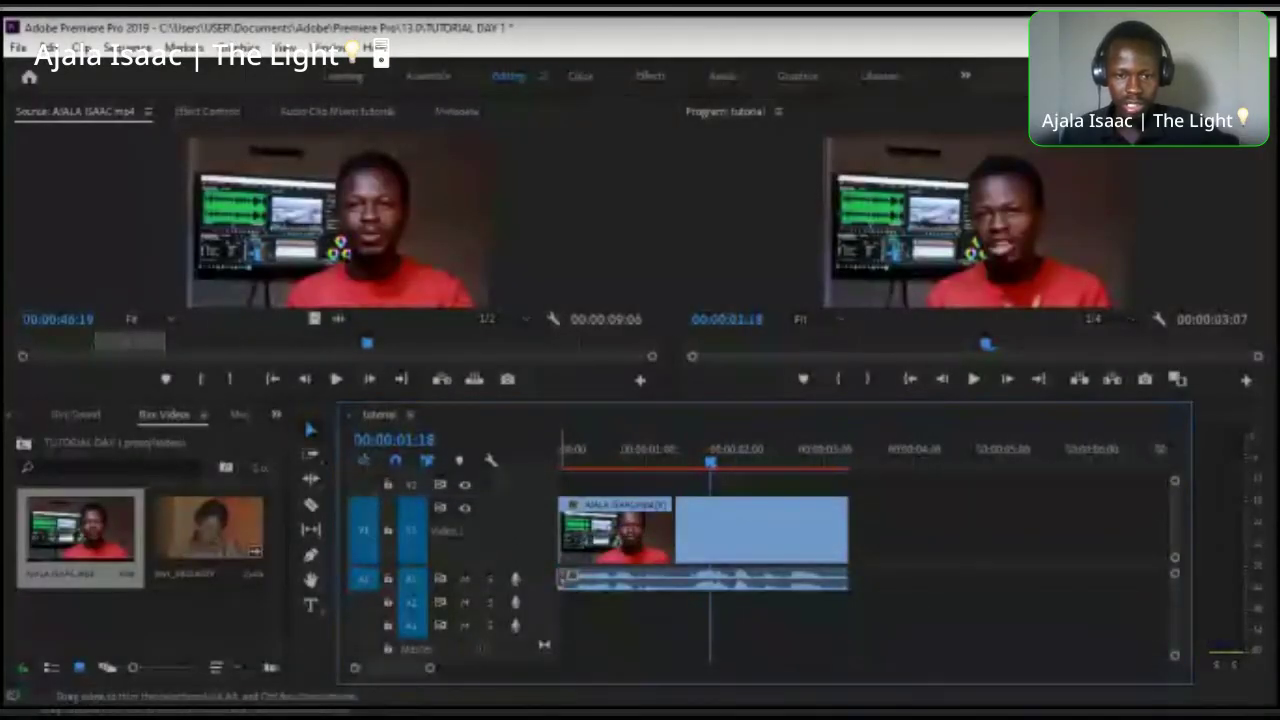
drag(538, 590, 538, 639)
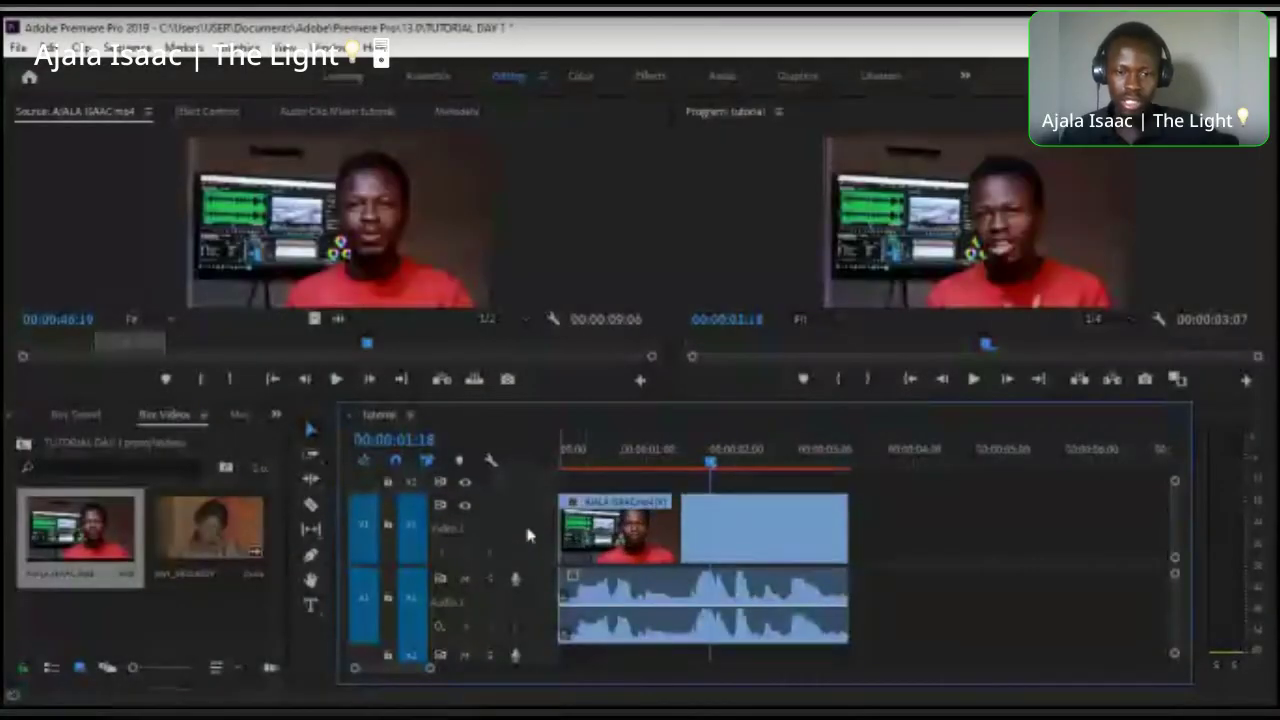
double_click(524, 521)
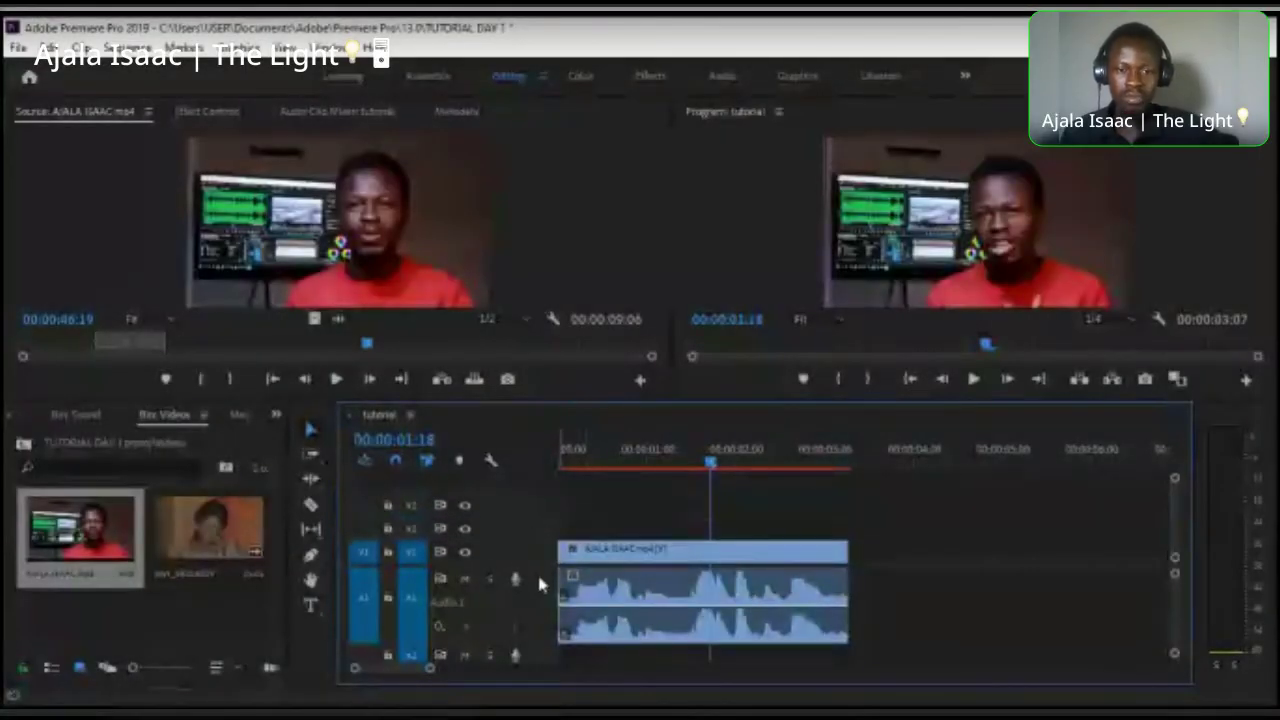
double_click(538, 586)
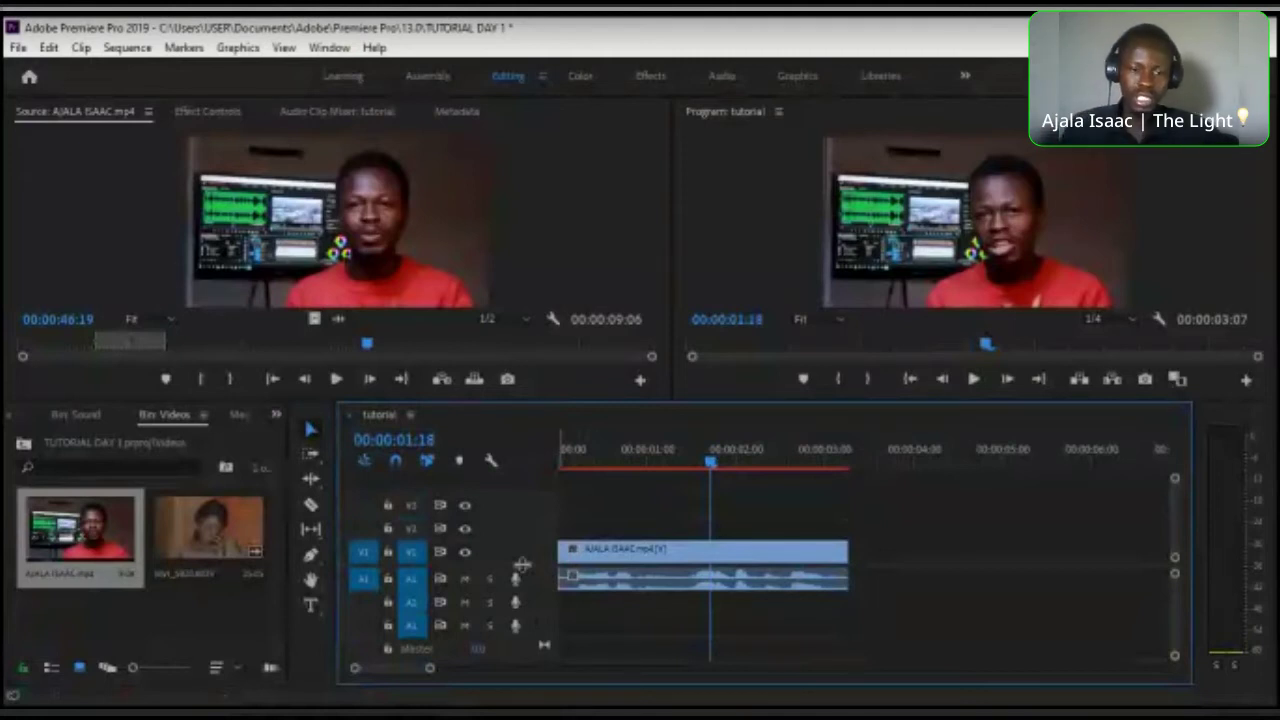
- Load MVI_5920.MOV from the Videos bin into the Source monitor
click(197, 537)
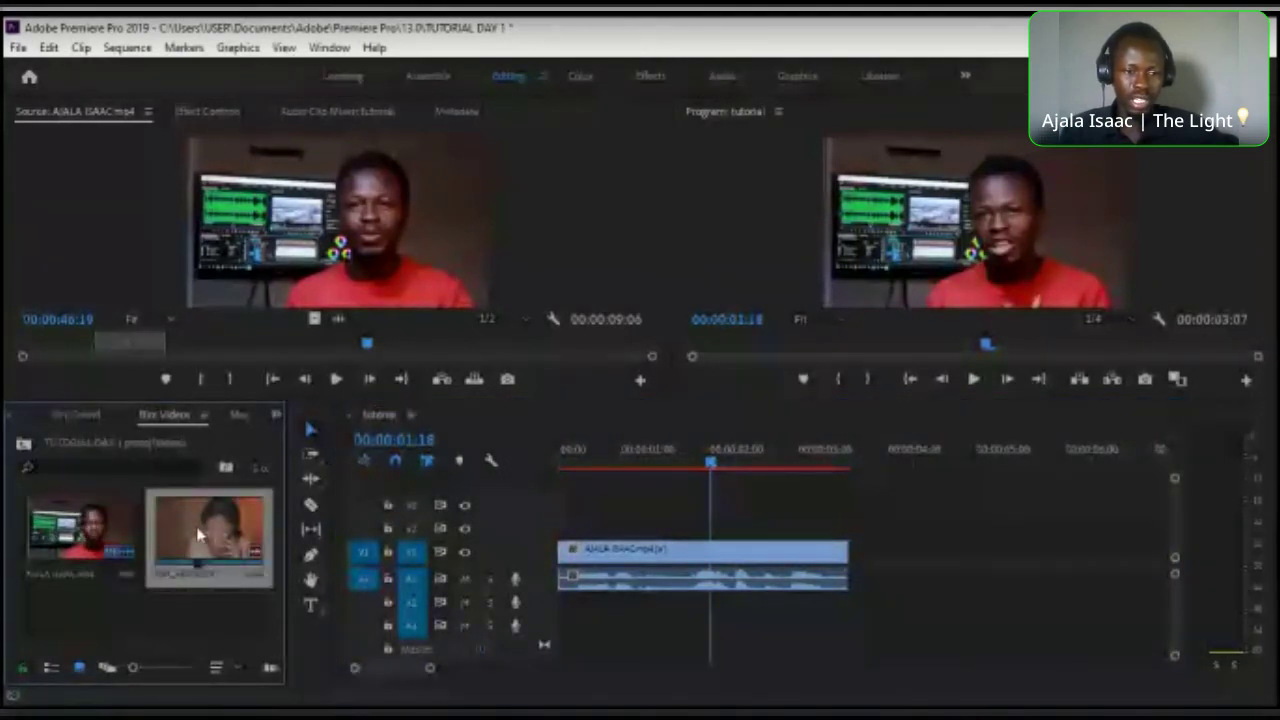
drag(197, 535, 136, 539)
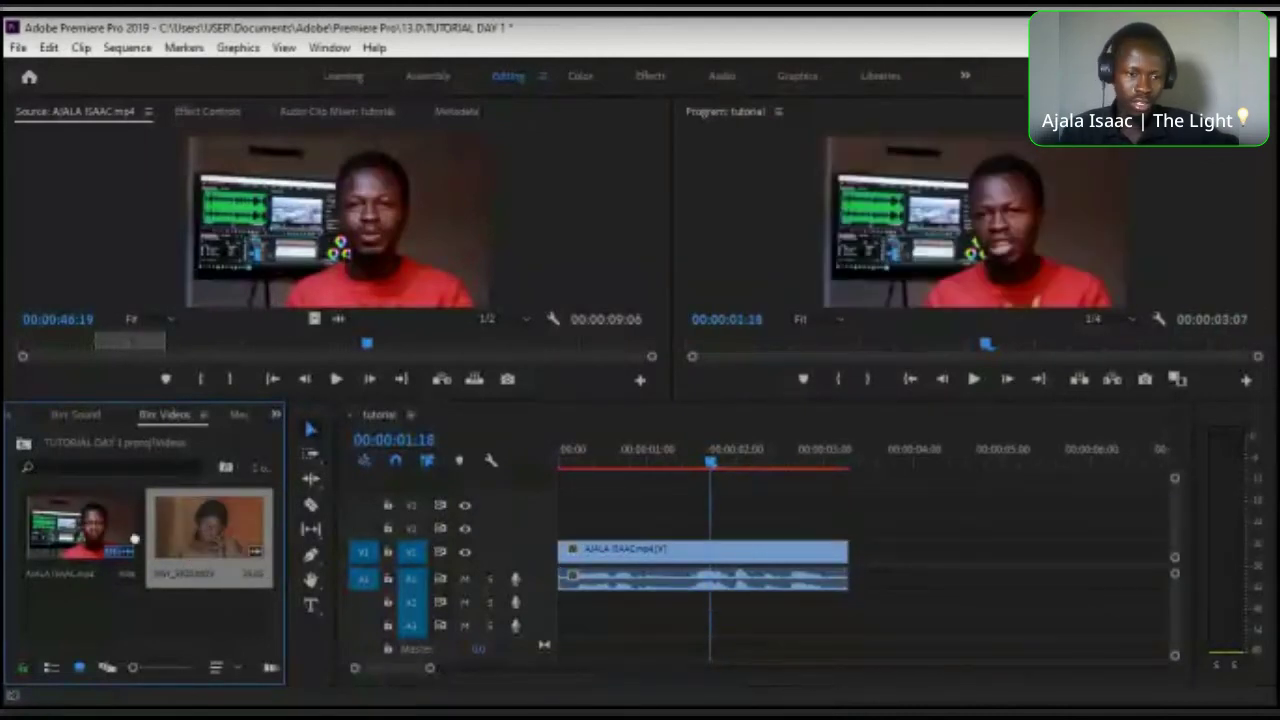
double_click(197, 530)
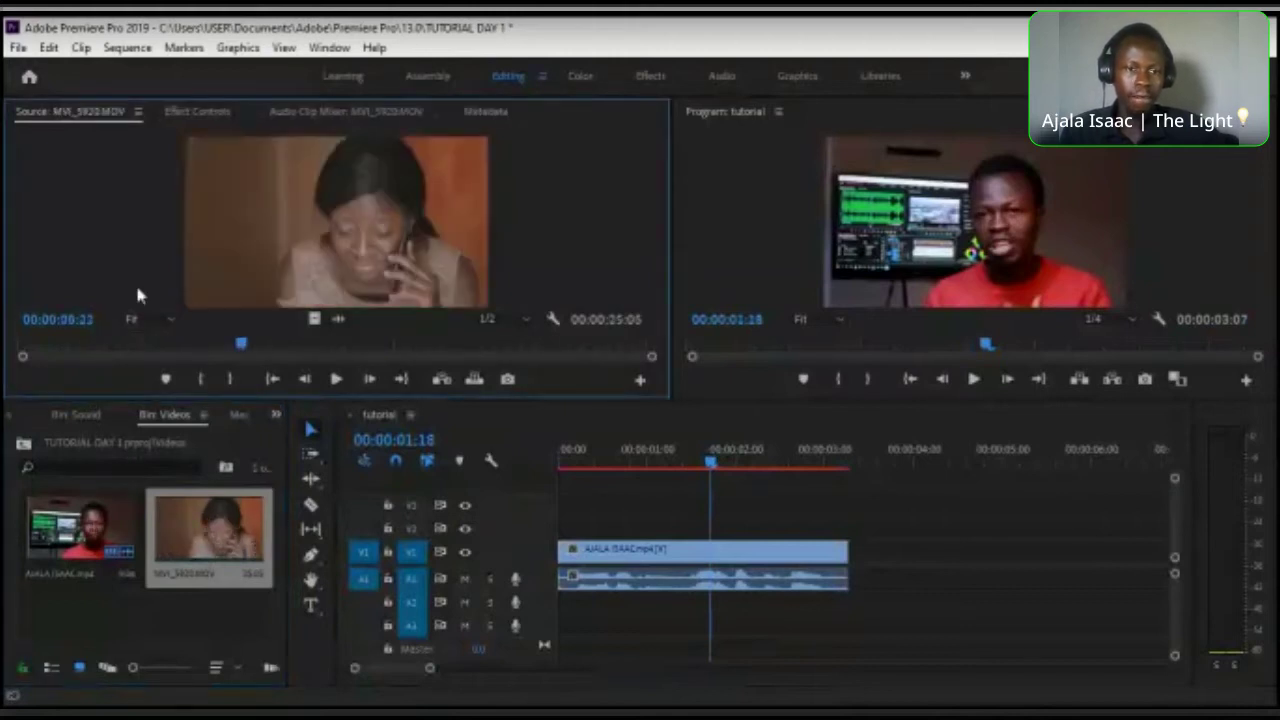
- Mark In at 00:00:03:10 and Out at 00:00:12:06 on MVI_5920.MOV, and clear both marks
drag(165, 343, 106, 346)
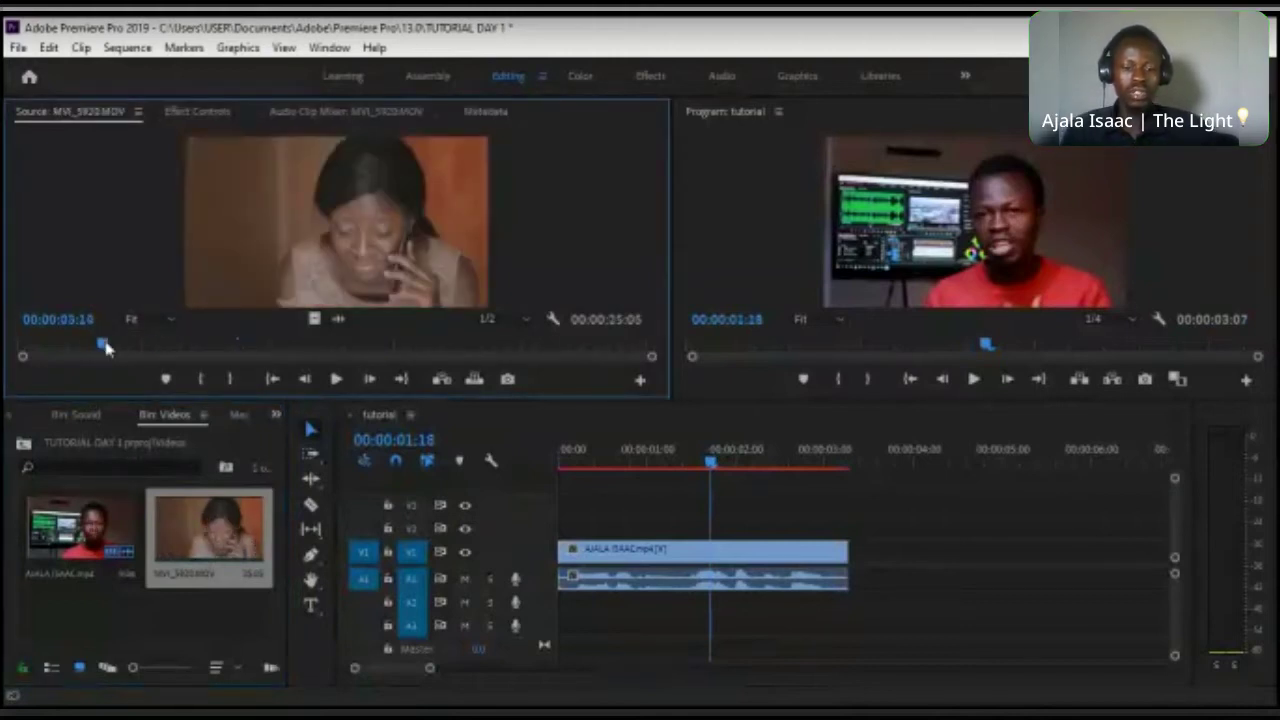
key(i)
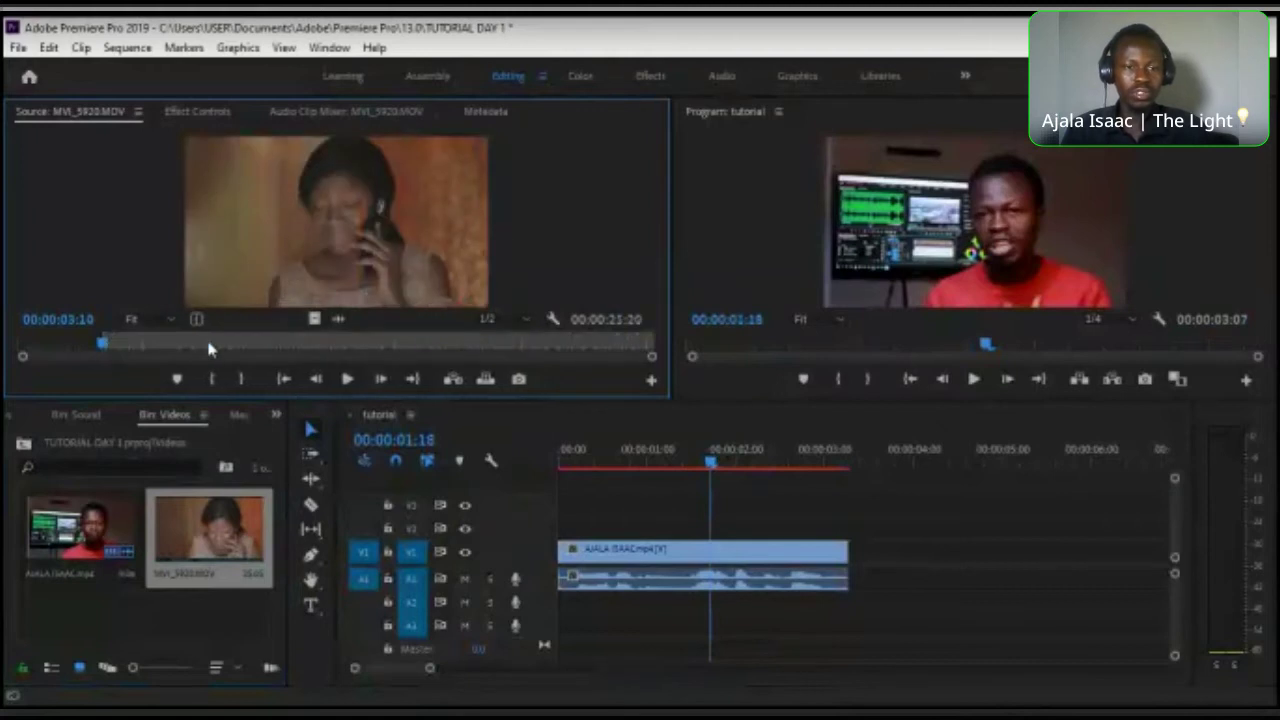
click(322, 345)
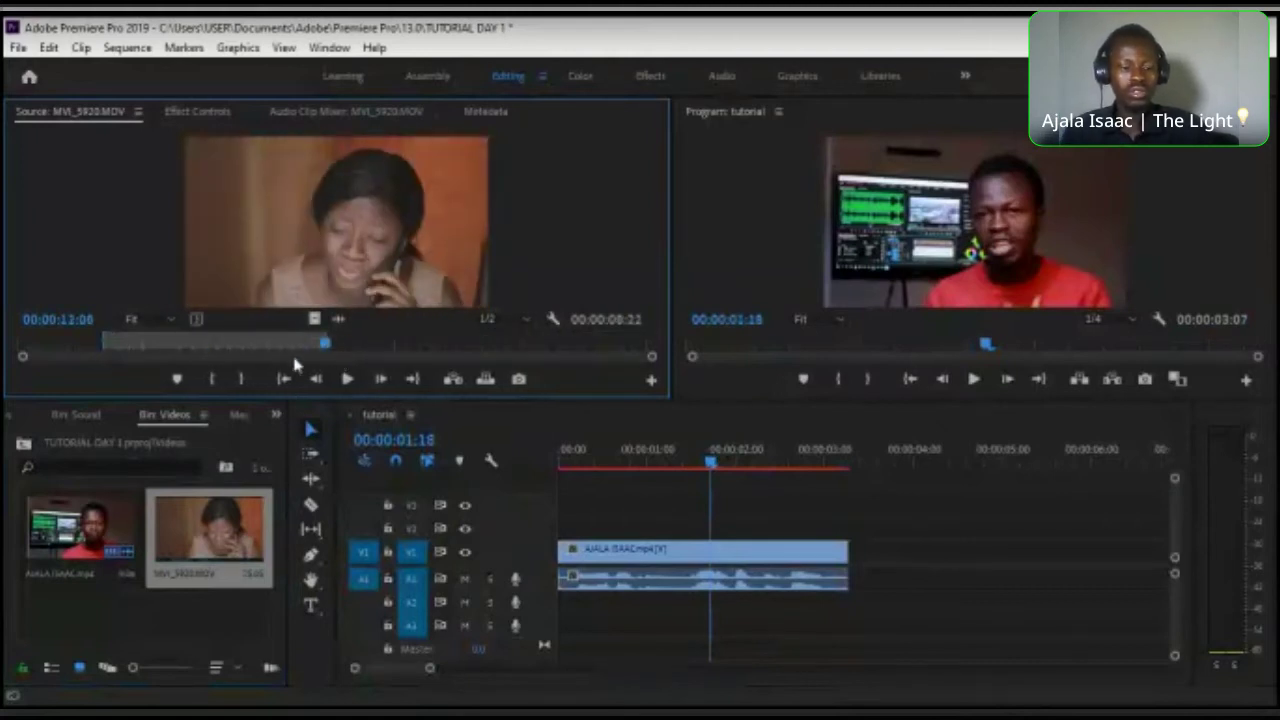
key(ctrl+shift+i)
- Mark In at 00:00:06:01 and Out at 00:00:14:20 on MVI_5920.MOV in the Source monitor
click(171, 345)
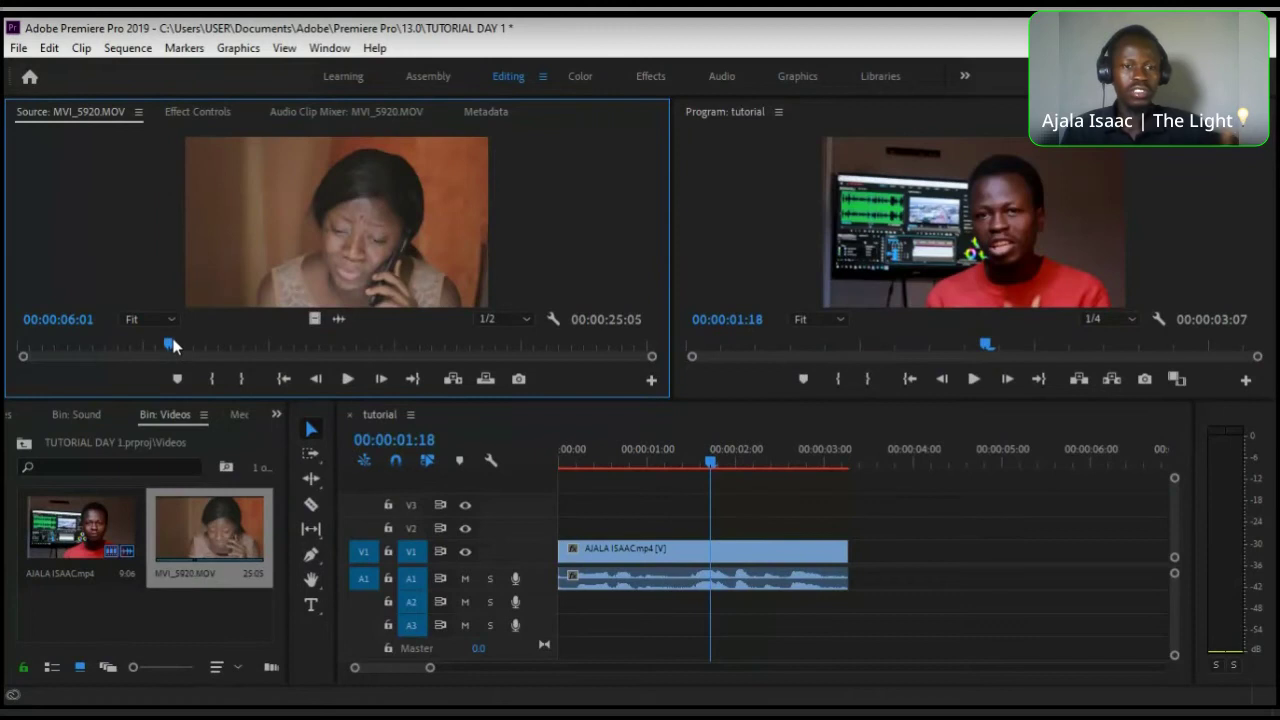
click(213, 382)
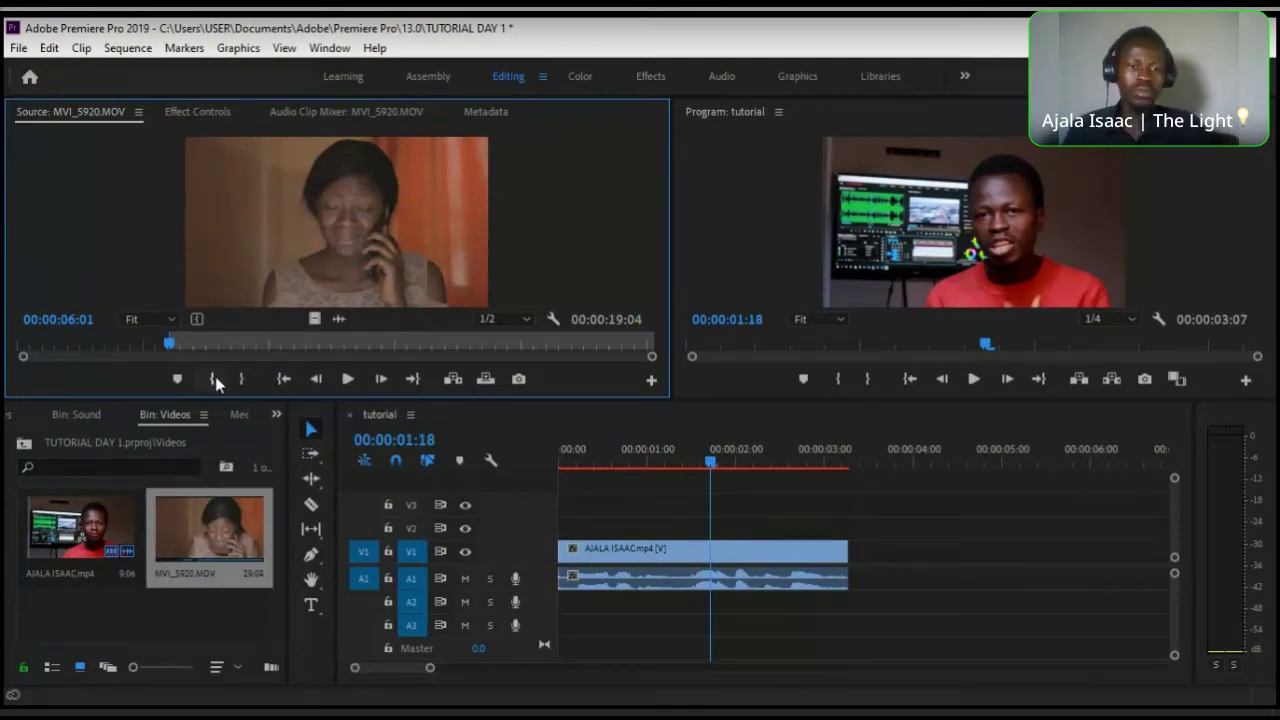
drag(251, 347, 391, 345)
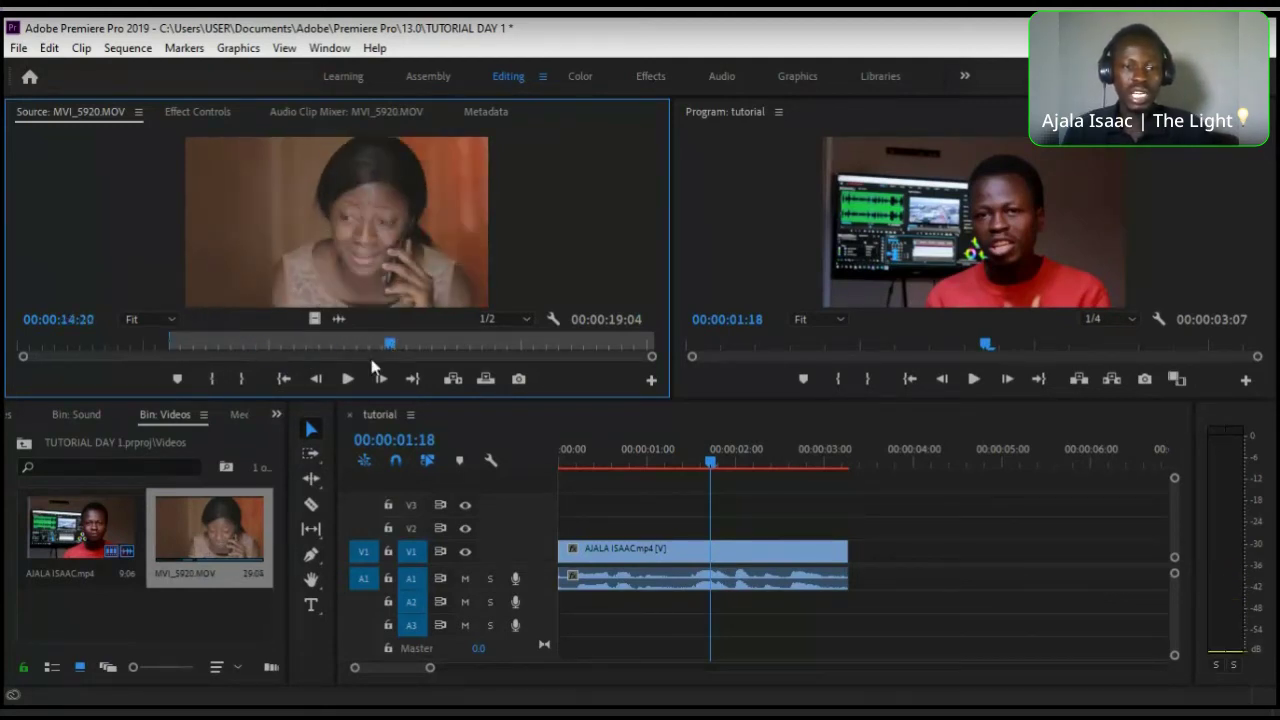
click(245, 379)
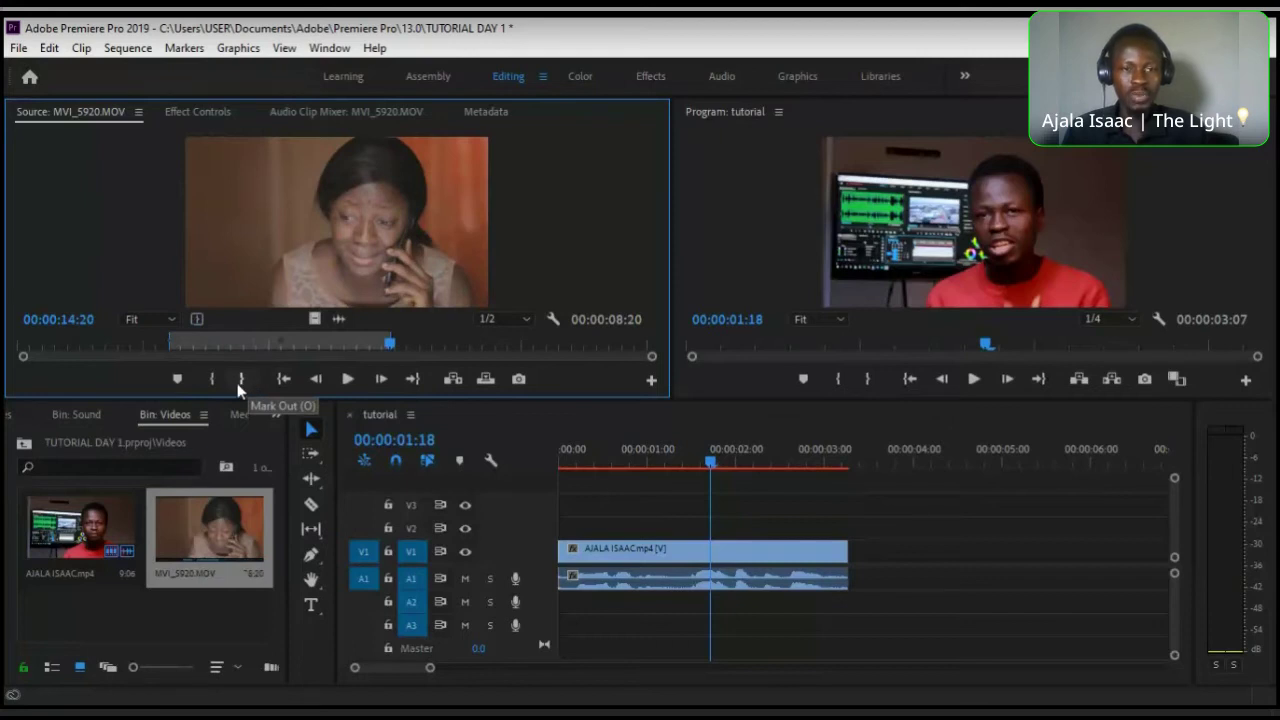
- Try to place the marked MVI_5920.MOV range over the existing clip on tracks V1 and A1, and undo the placement
drag(338, 218, 618, 528)
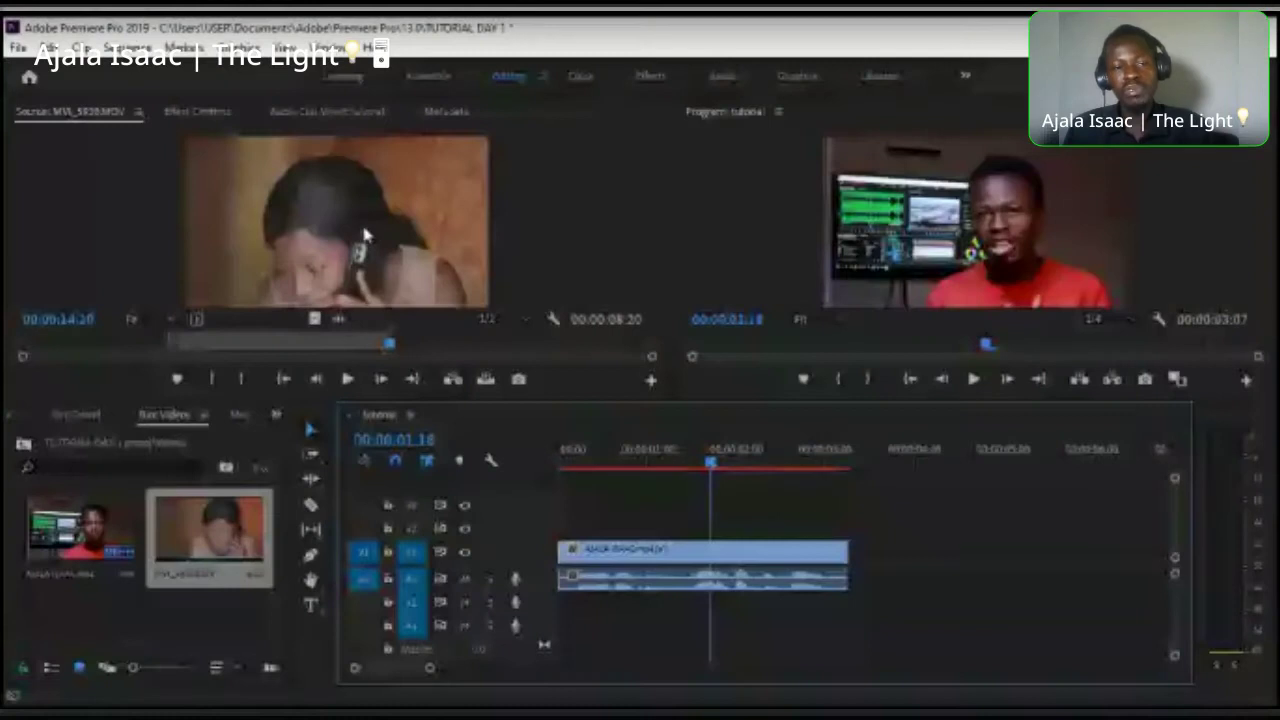
click(305, 201)
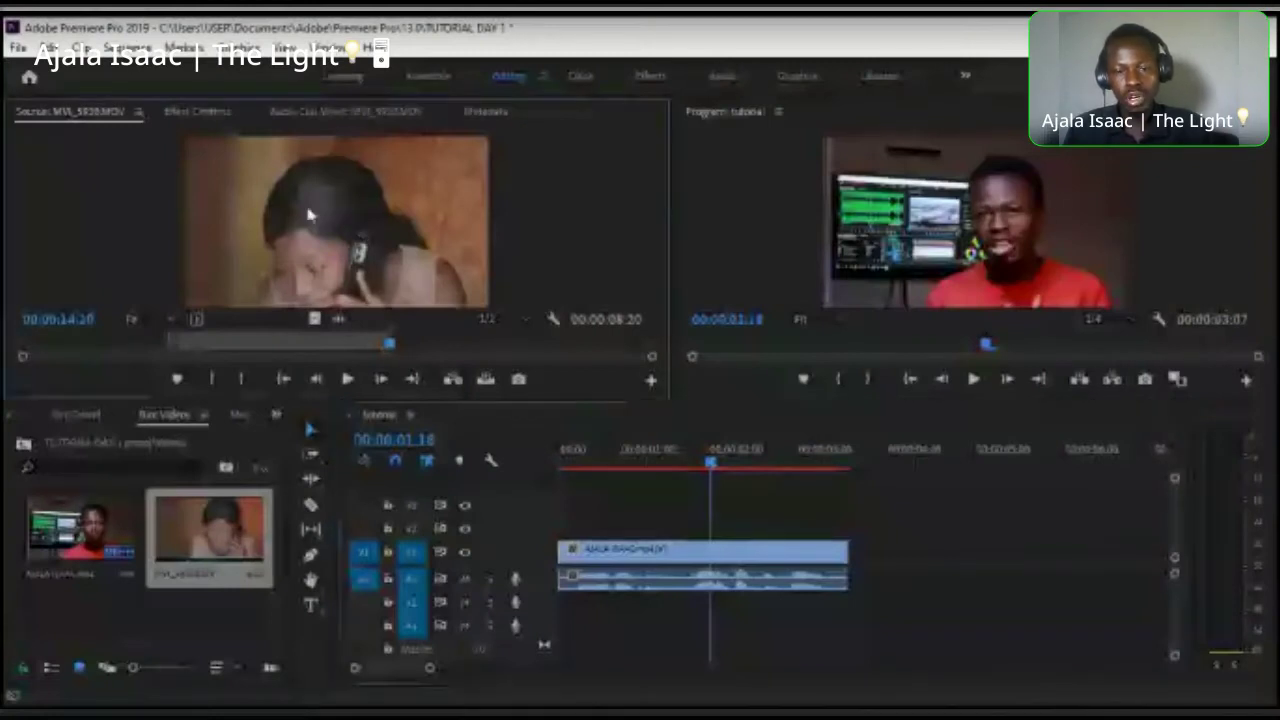
drag(528, 418, 607, 576)
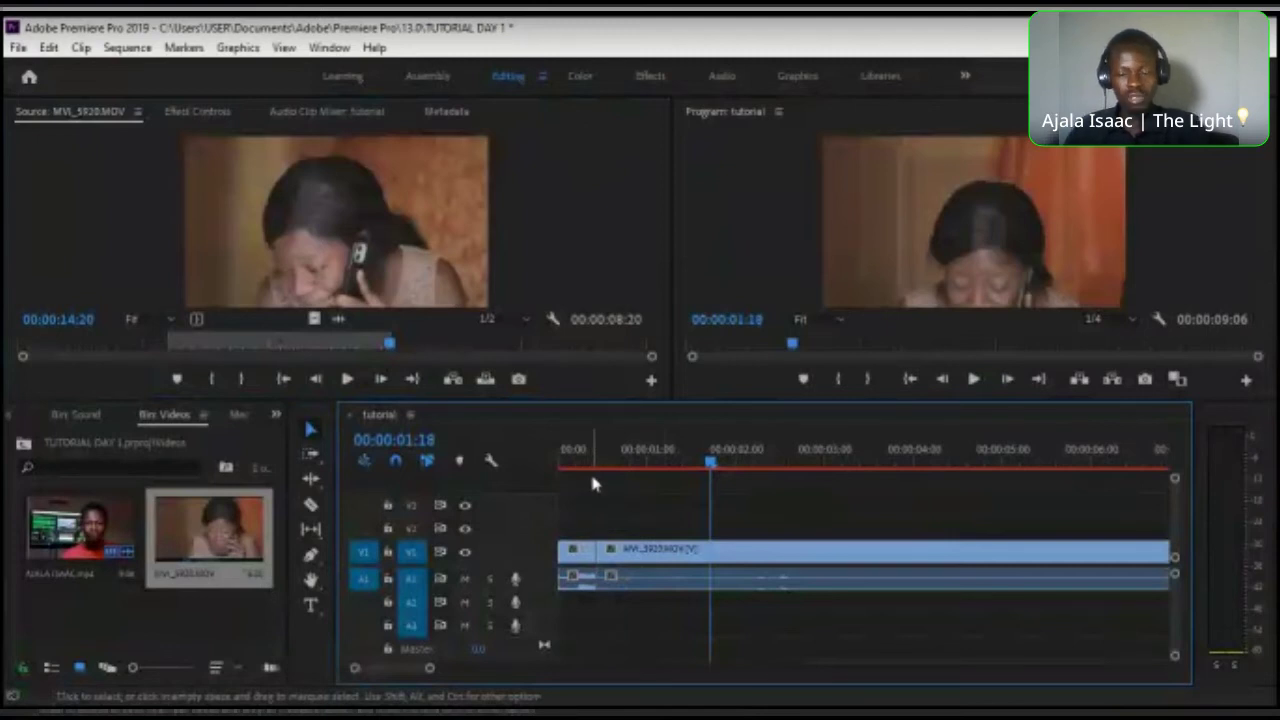
key(ctrl+z)
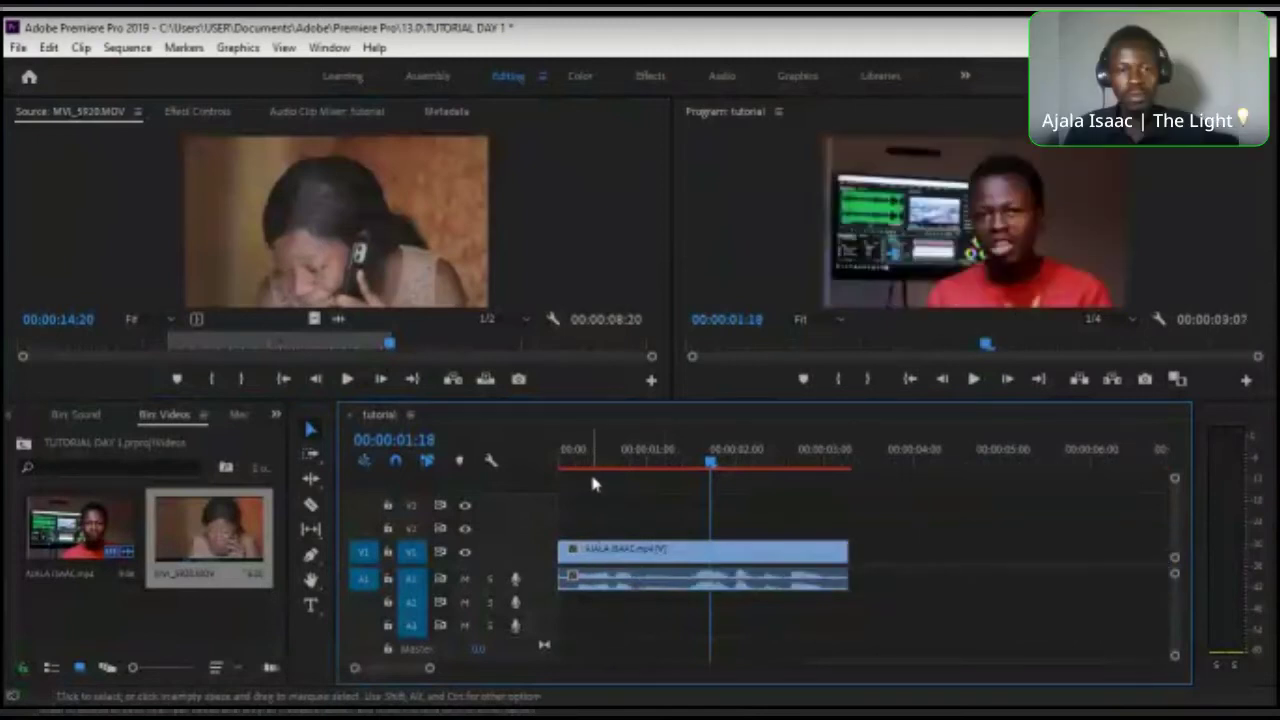
- Place the marked MVI_5920.MOV range on tracks V2 and A2 from about 00:00:01:06, and set the playhead to 00:00:01:01
drag(372, 229, 680, 548)
click(652, 463)
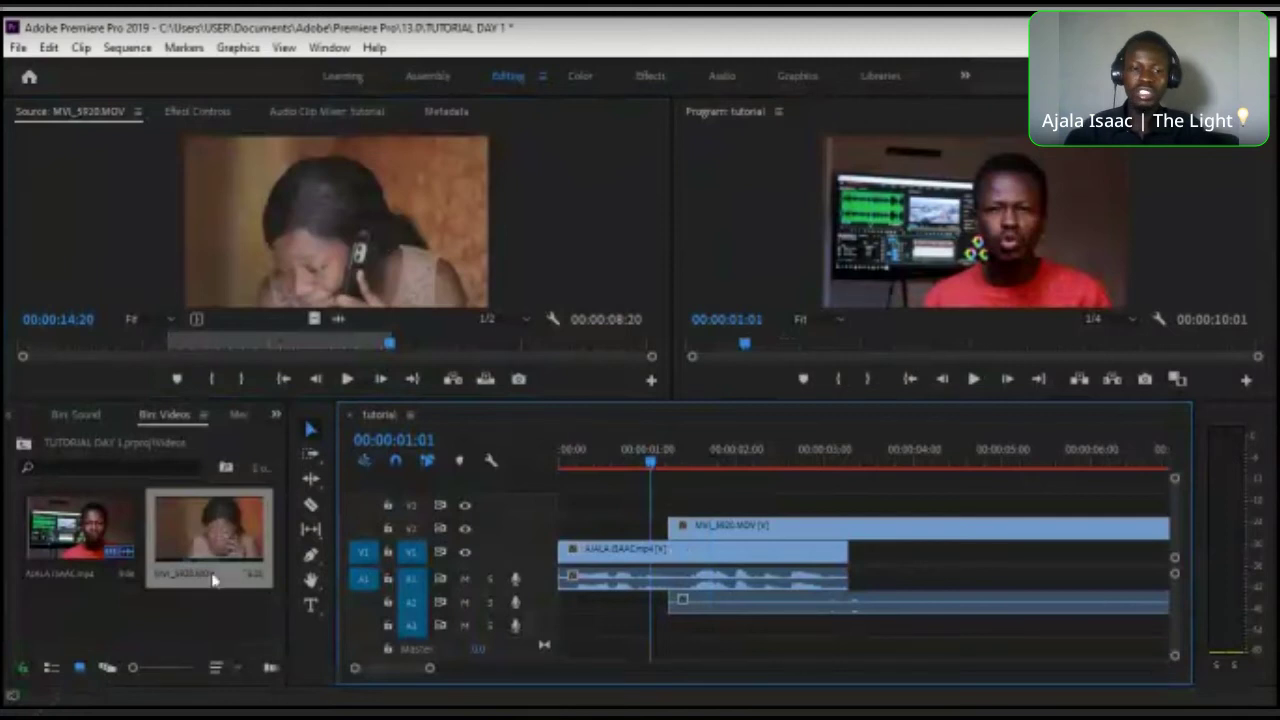
- Place thank you.jpg from the Pictures bin on track V3, aligned with the V2 clip's start, and move the playhead to 00:00:01:15
click(90, 425)
click(232, 413)
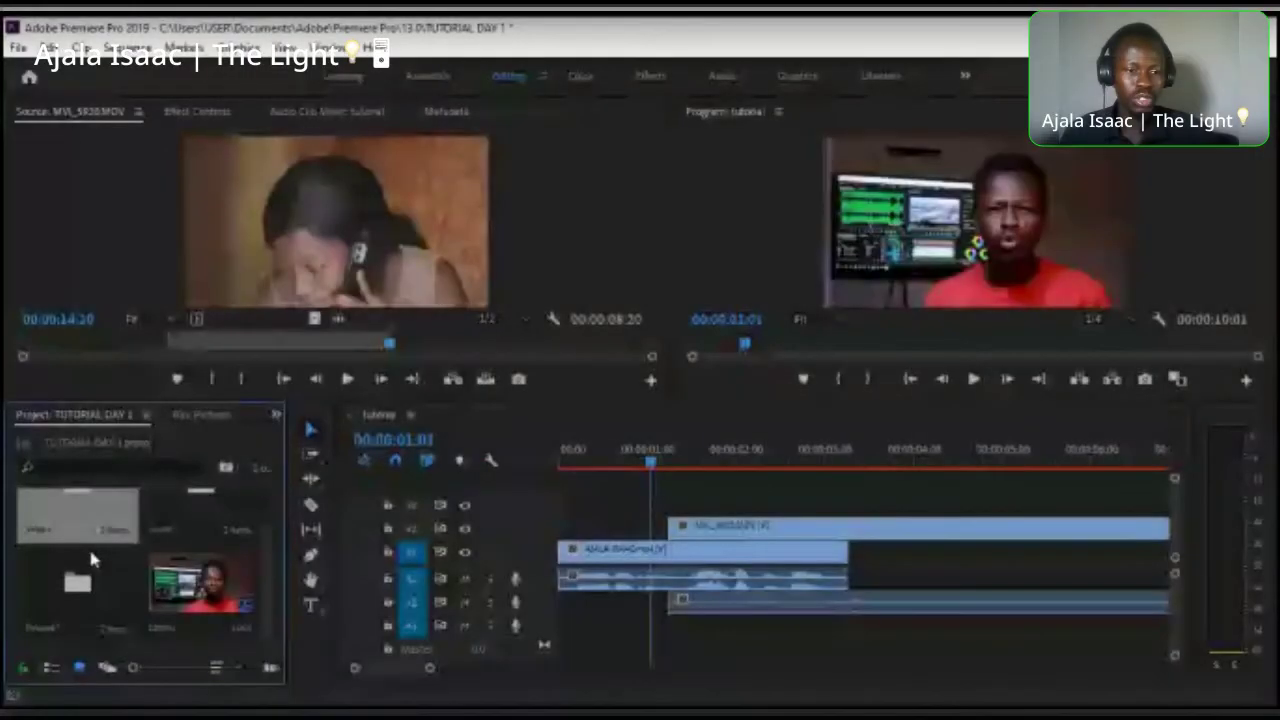
double_click(88, 546)
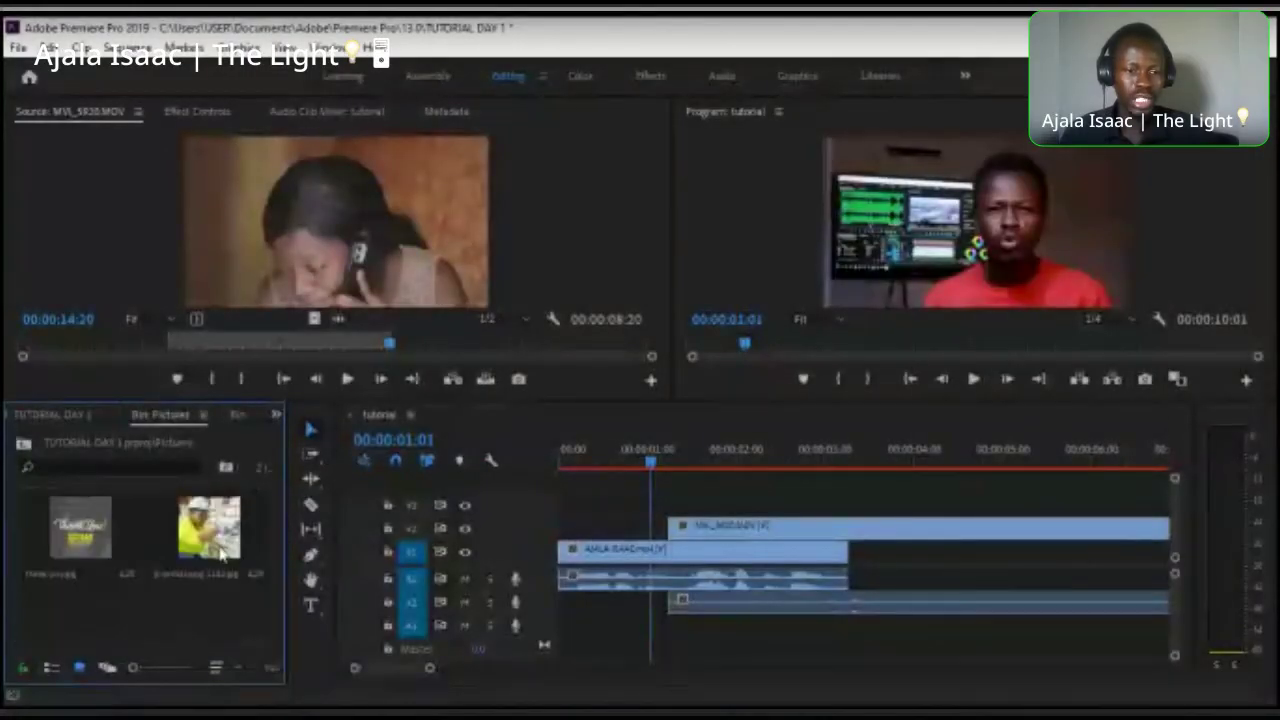
click(100, 548)
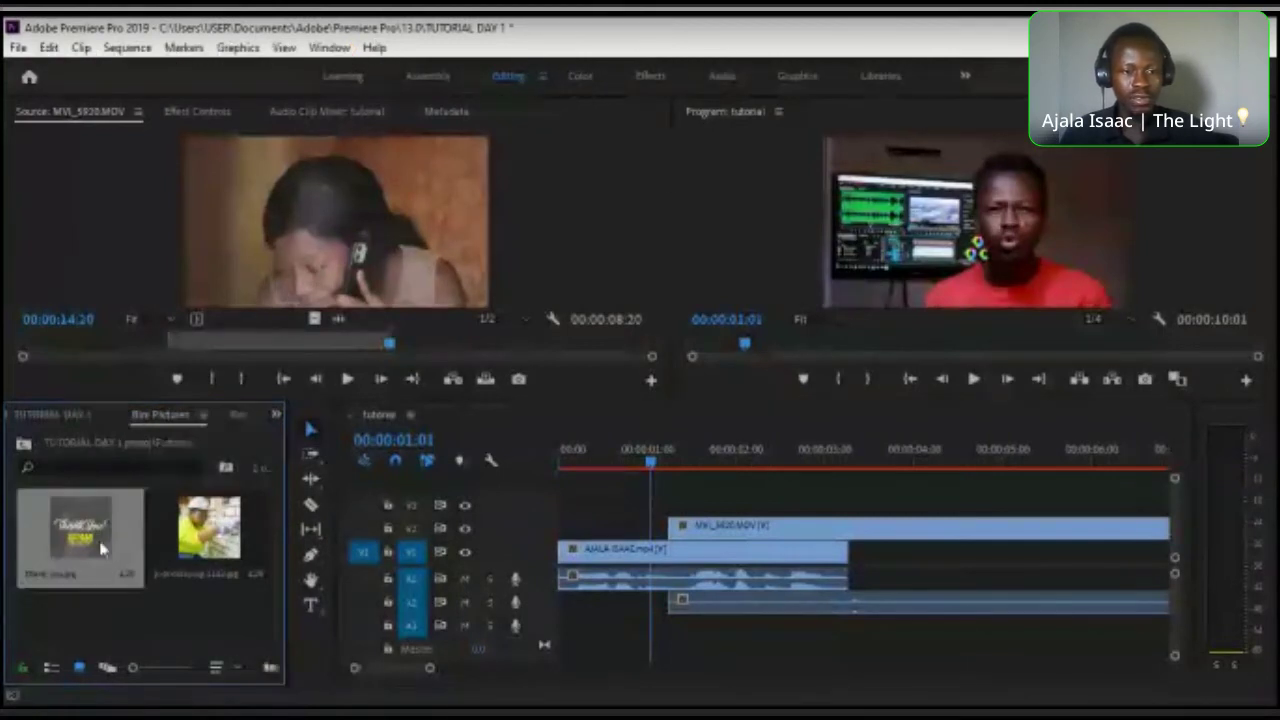
drag(100, 548, 685, 510)
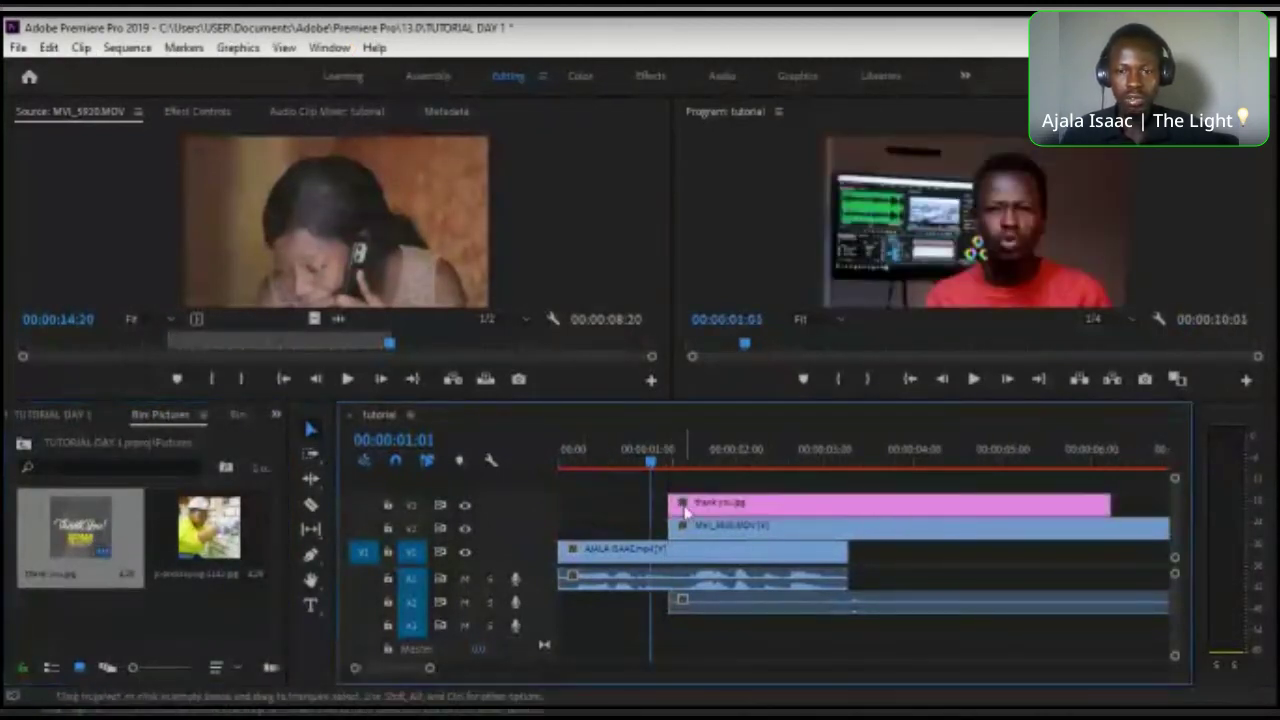
click(700, 460)
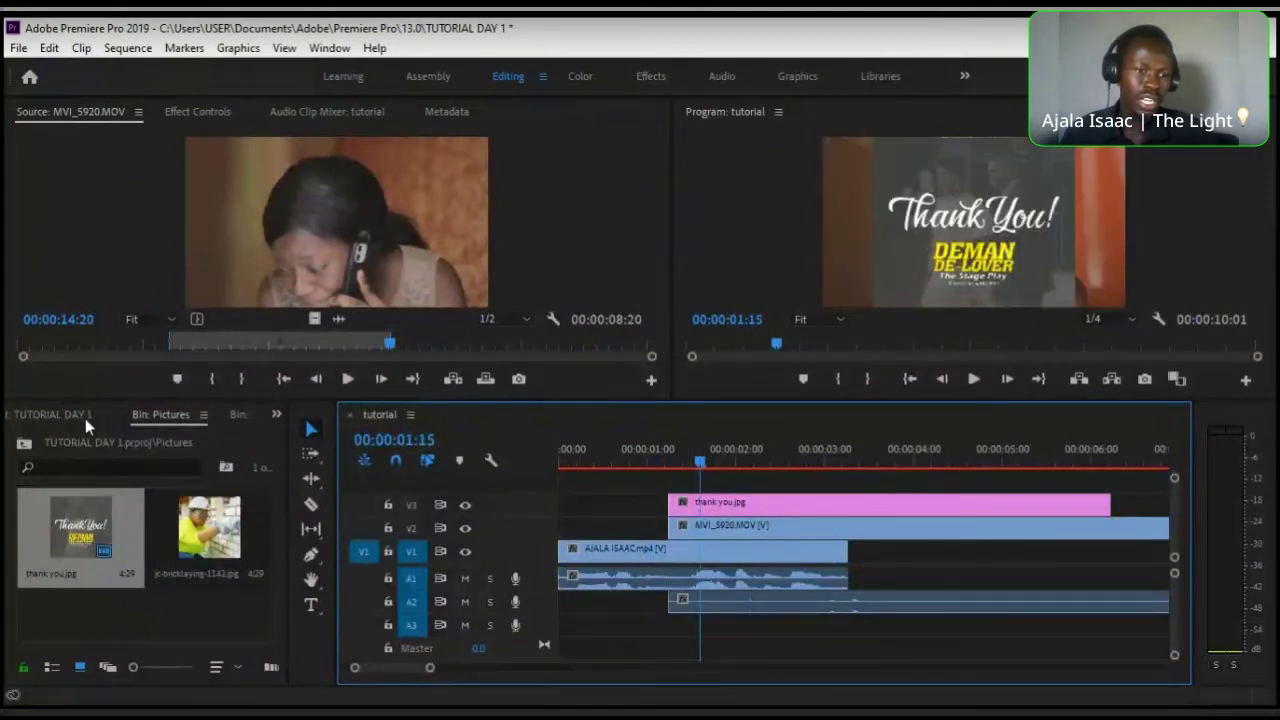
- Place the 5:51 chantmore audio clip from the Sound bin on track A3 at the start of the sequence
click(24, 442)
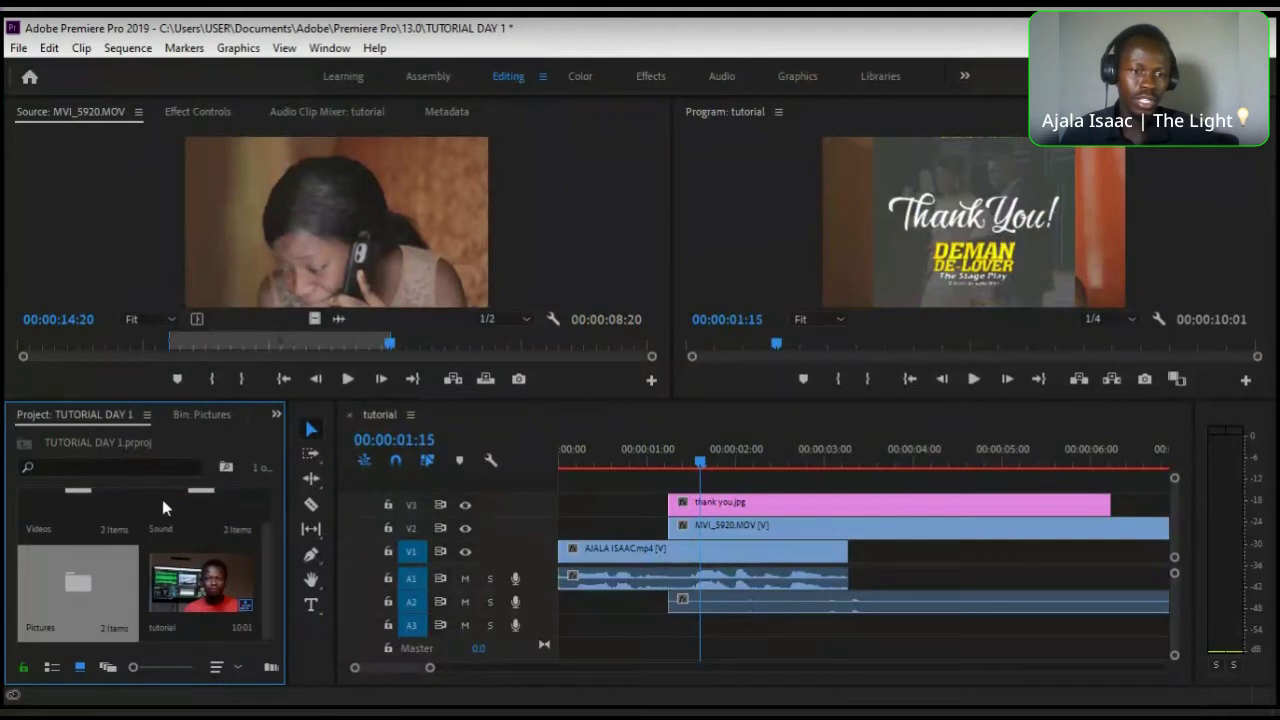
scroll(193, 514, up, 1)
double_click(200, 524)
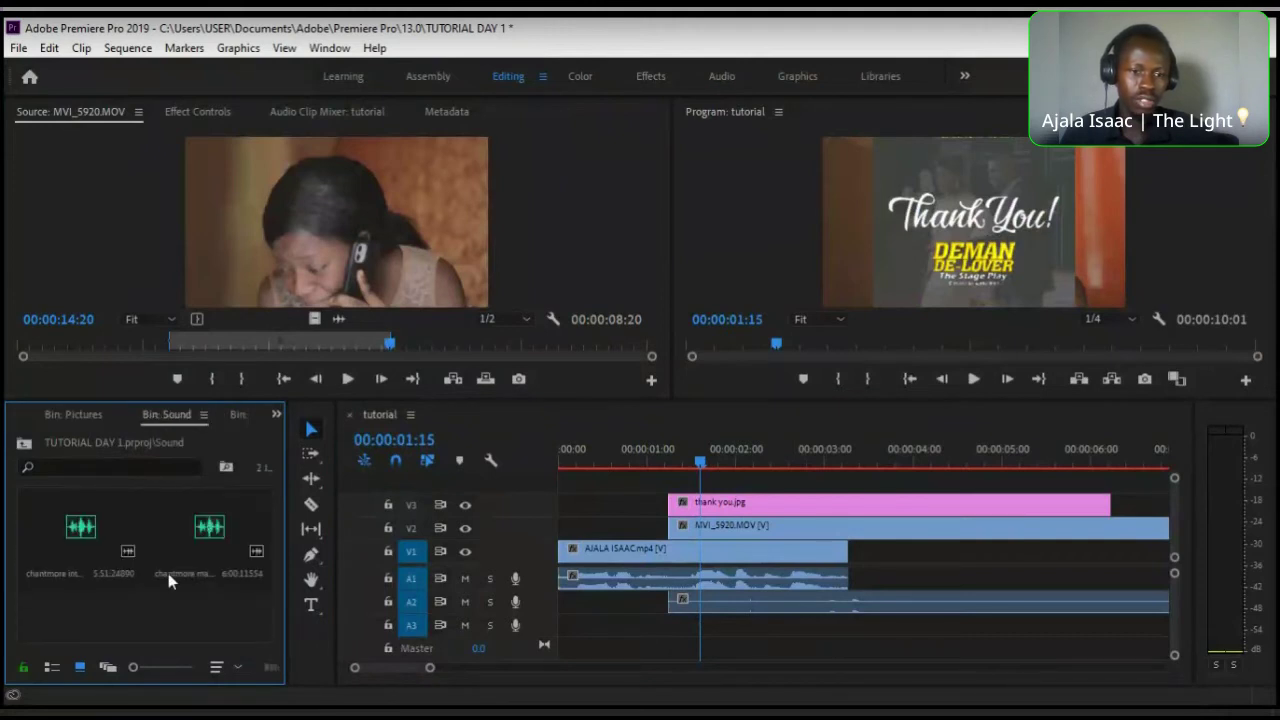
click(70, 537)
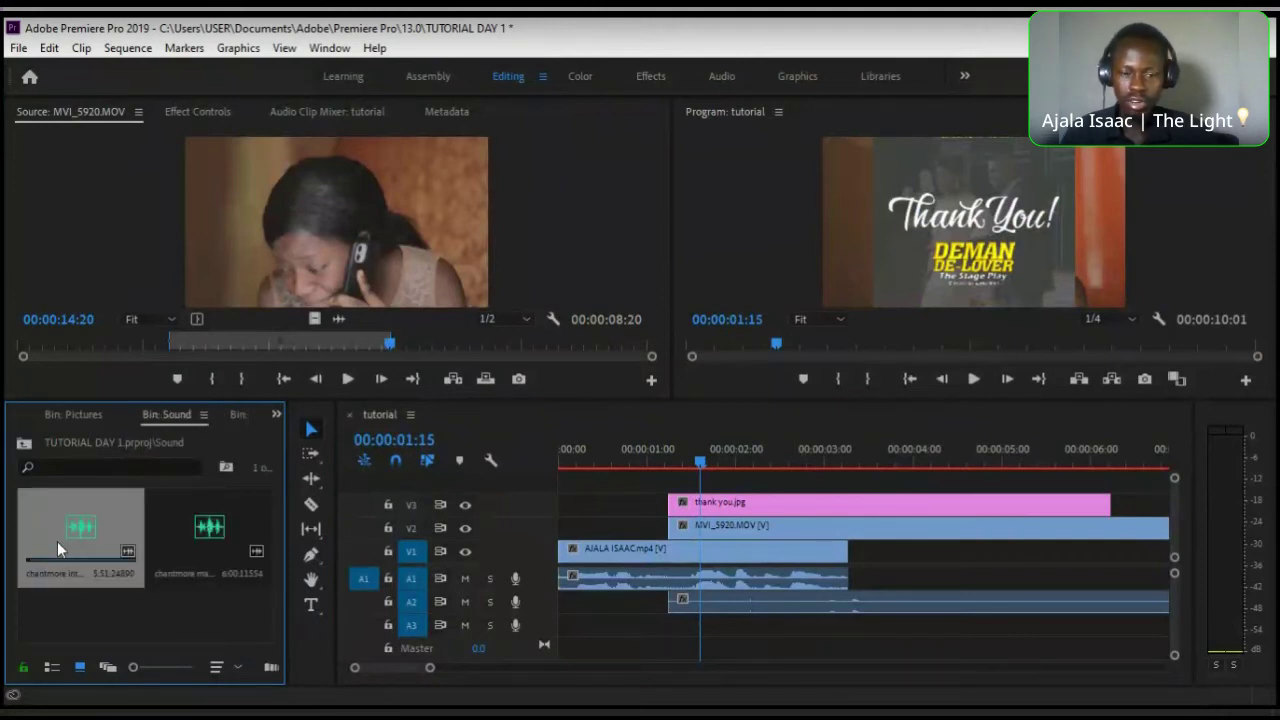
drag(63, 533, 572, 636)
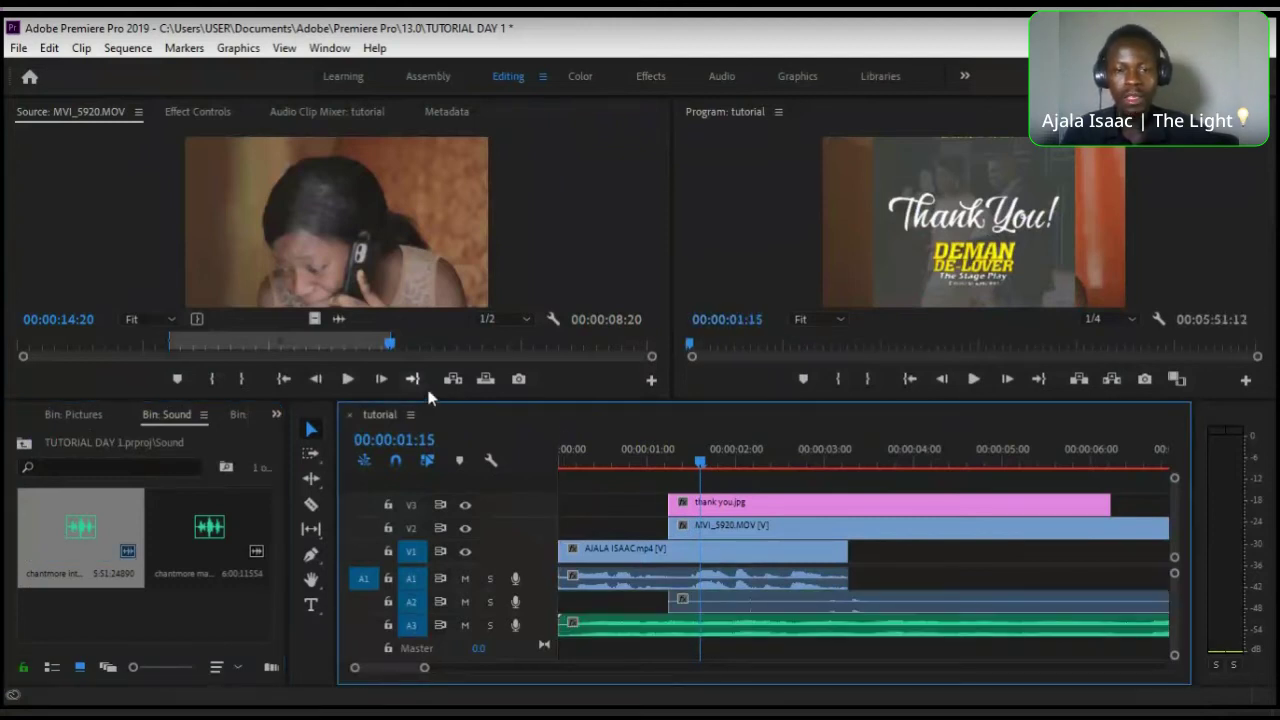
- Enlarge the timeline area slightly and add one video track after Video 3 and one standard audio track after Audio 3
drag(578, 401, 564, 376)
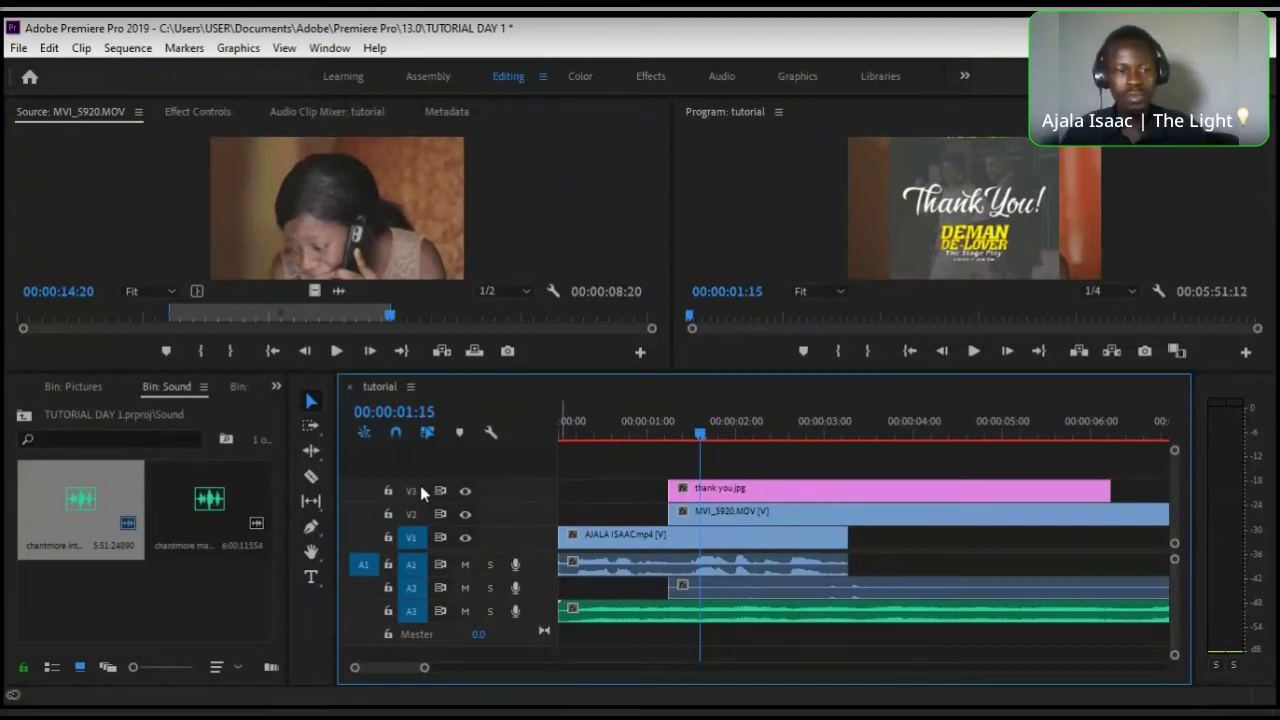
click(107, 626)
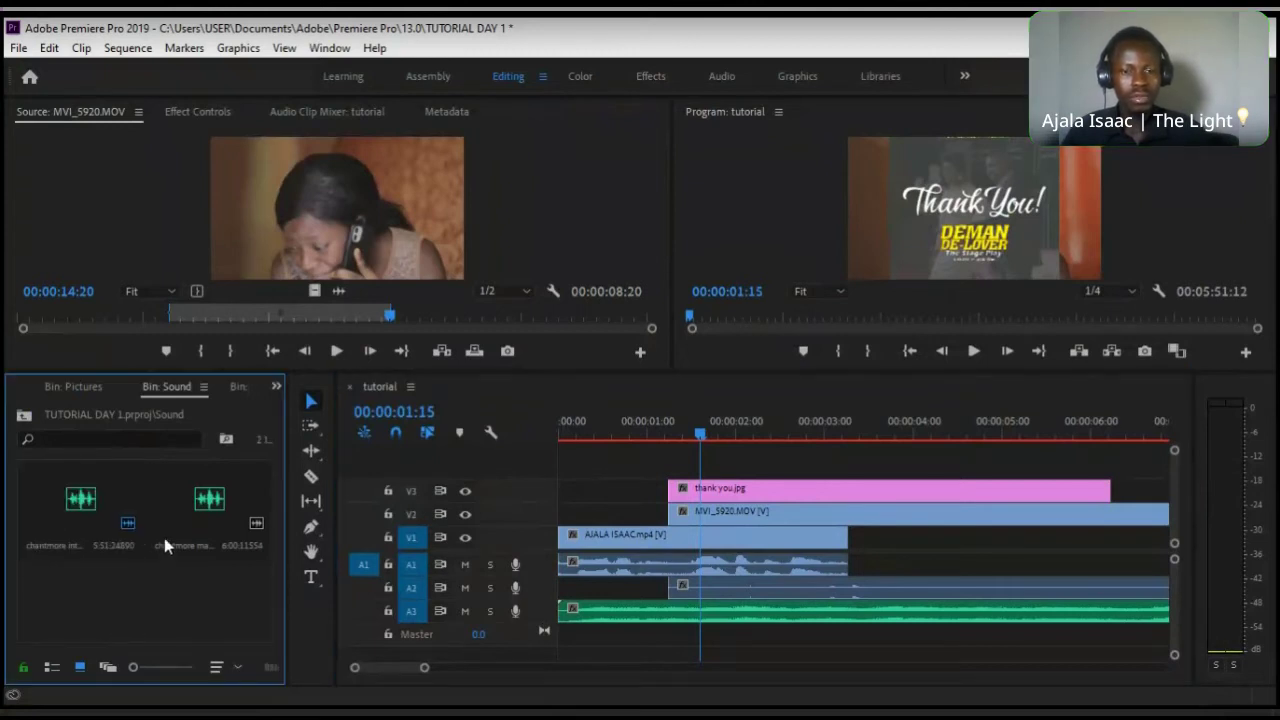
click(516, 635)
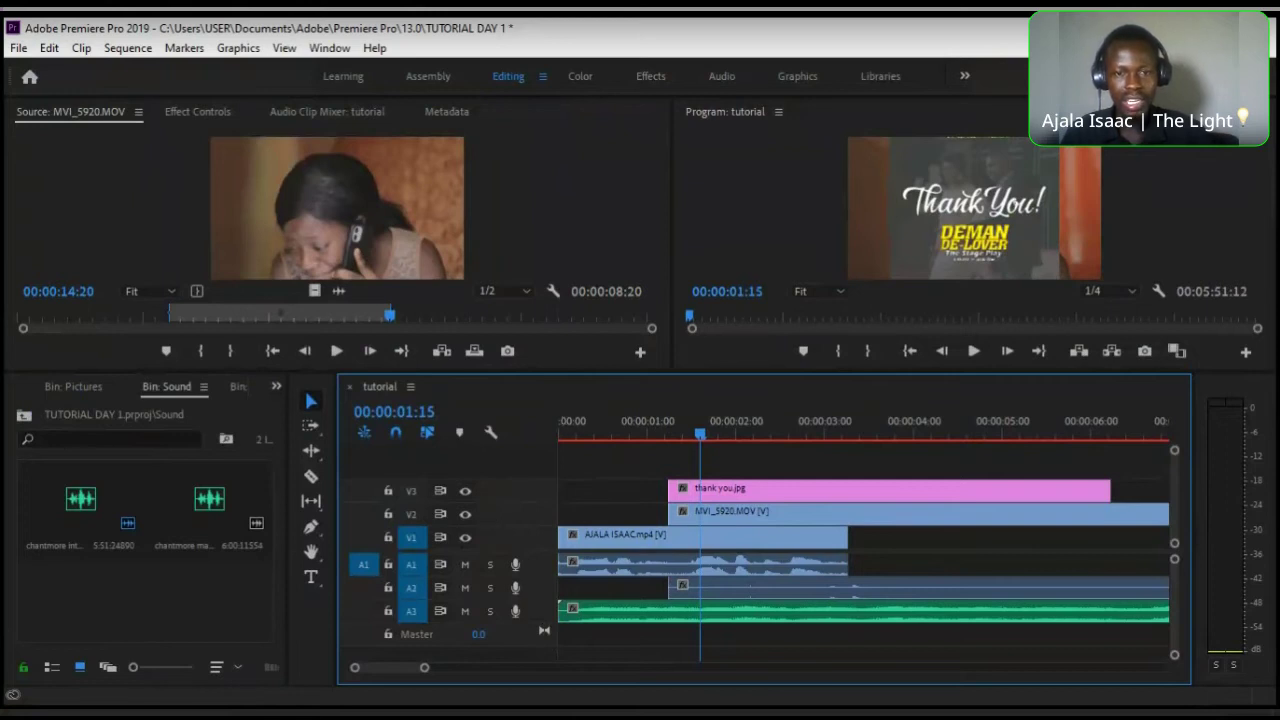
right_click(548, 391)
click(556, 398)
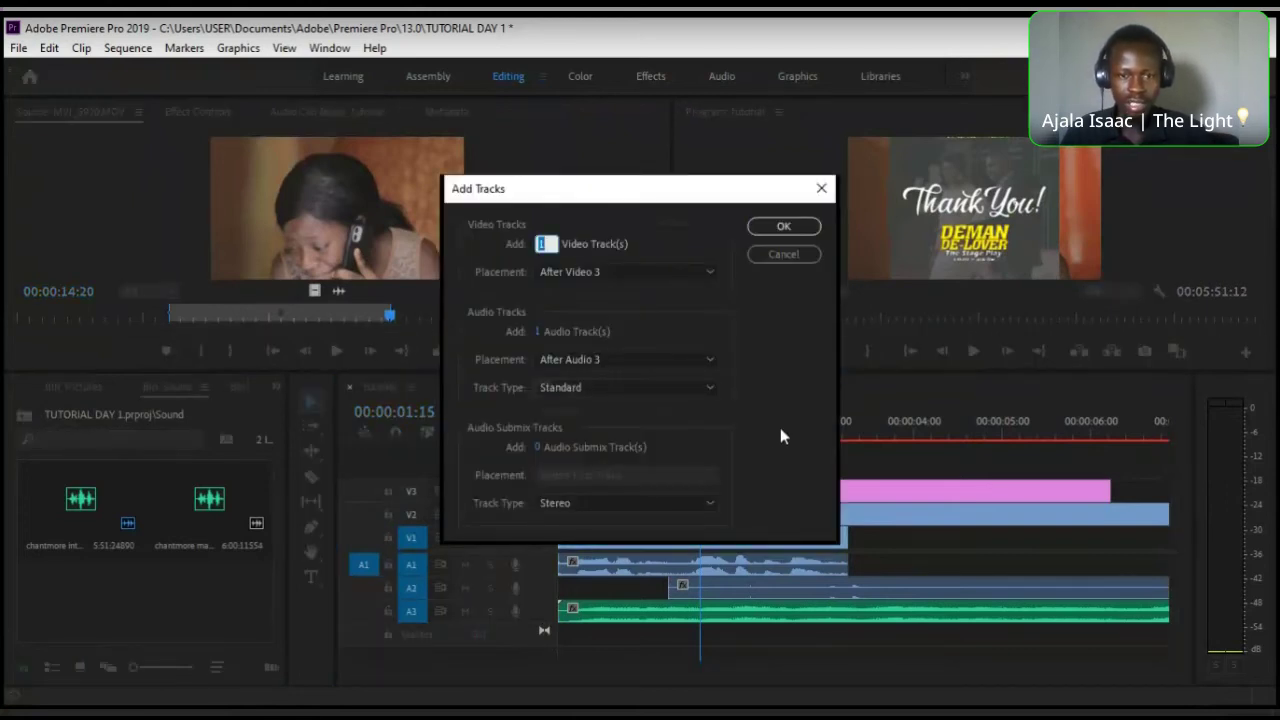
click(784, 228)
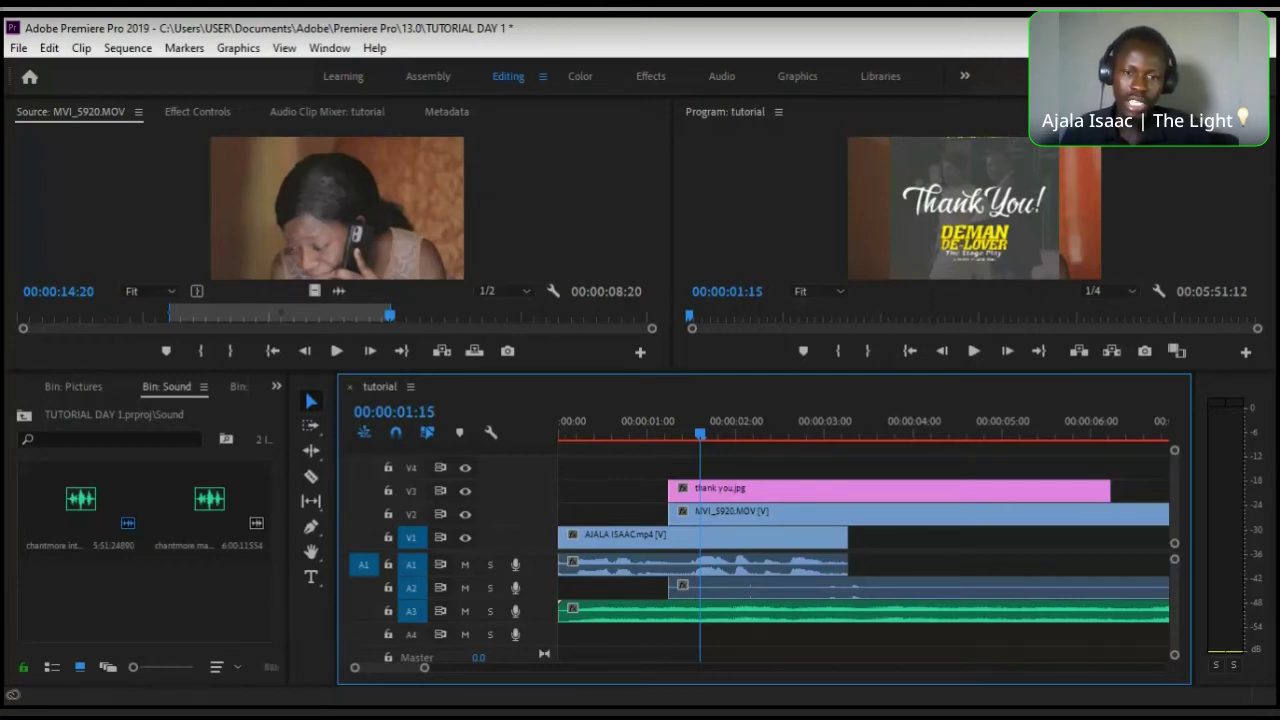
- Try shifting MVI_5920.MOV to V3 and thank you.jpg to V4, and undo the shift
drag(760, 488, 602, 347)
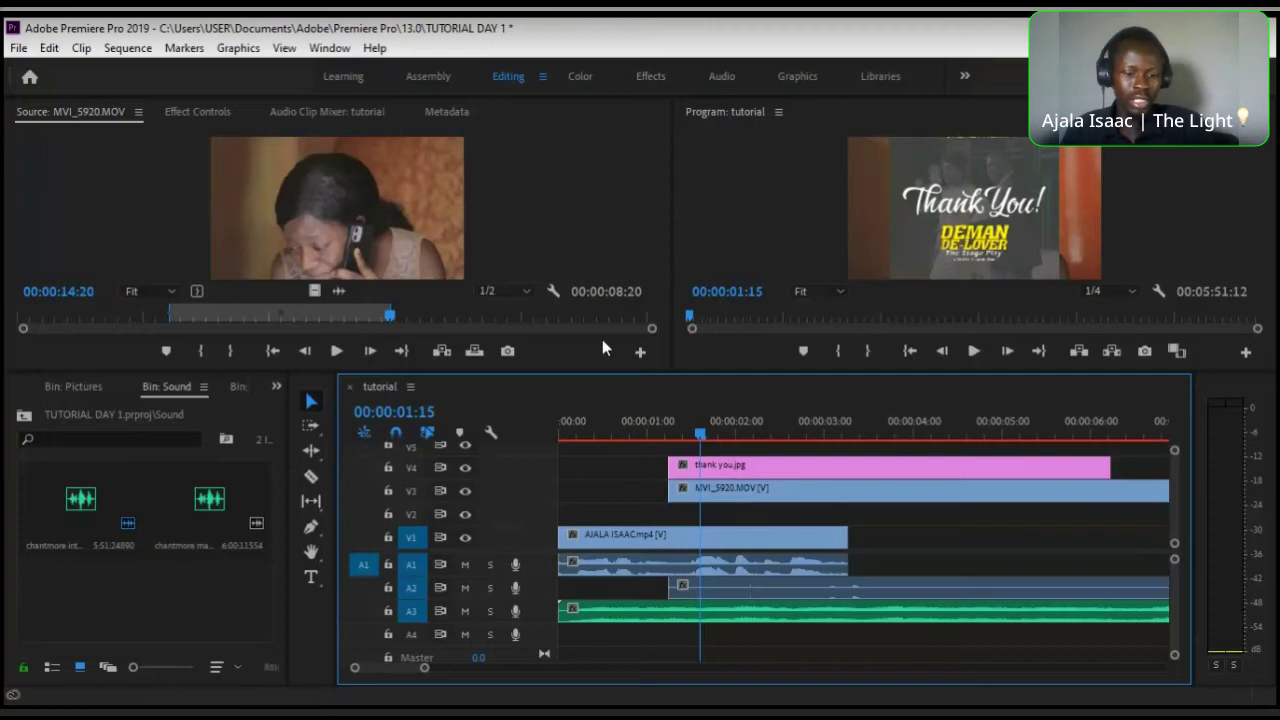
key(ctrl+z)
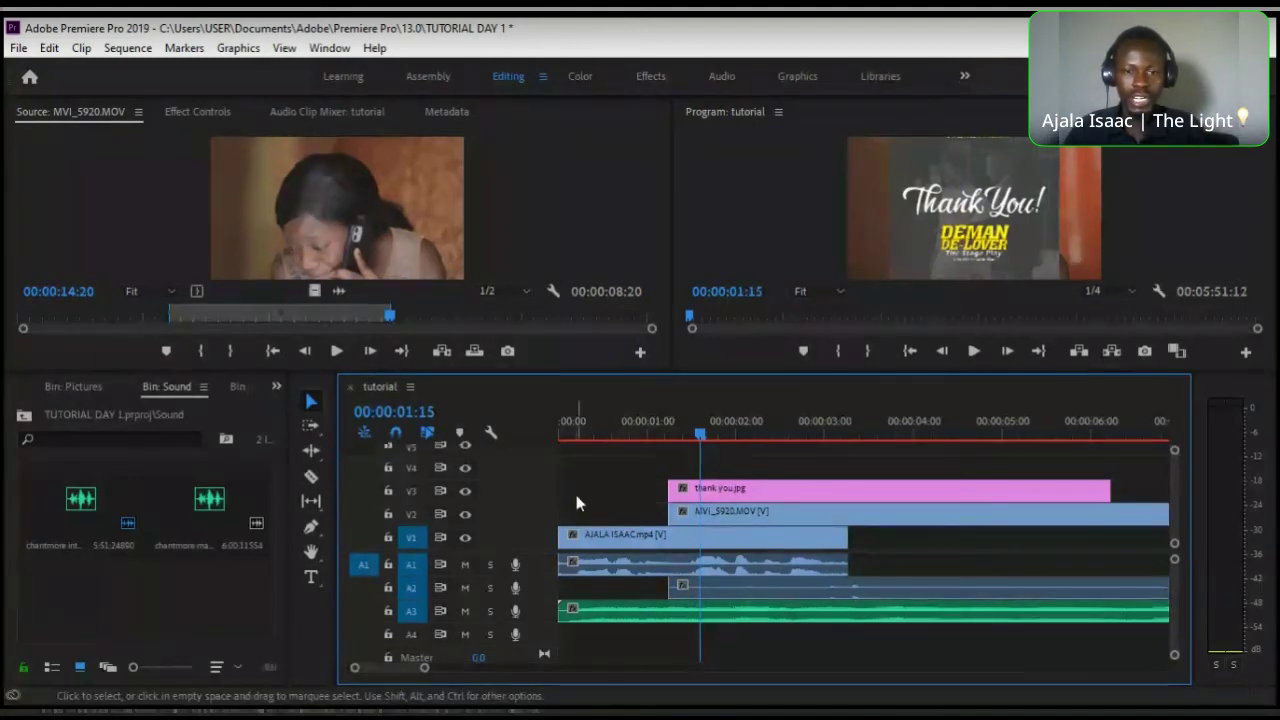
- Enlarge the timeline area to show tracks V5 through A5, and move the playhead to 00:00:00:00
drag(500, 372, 500, 321)
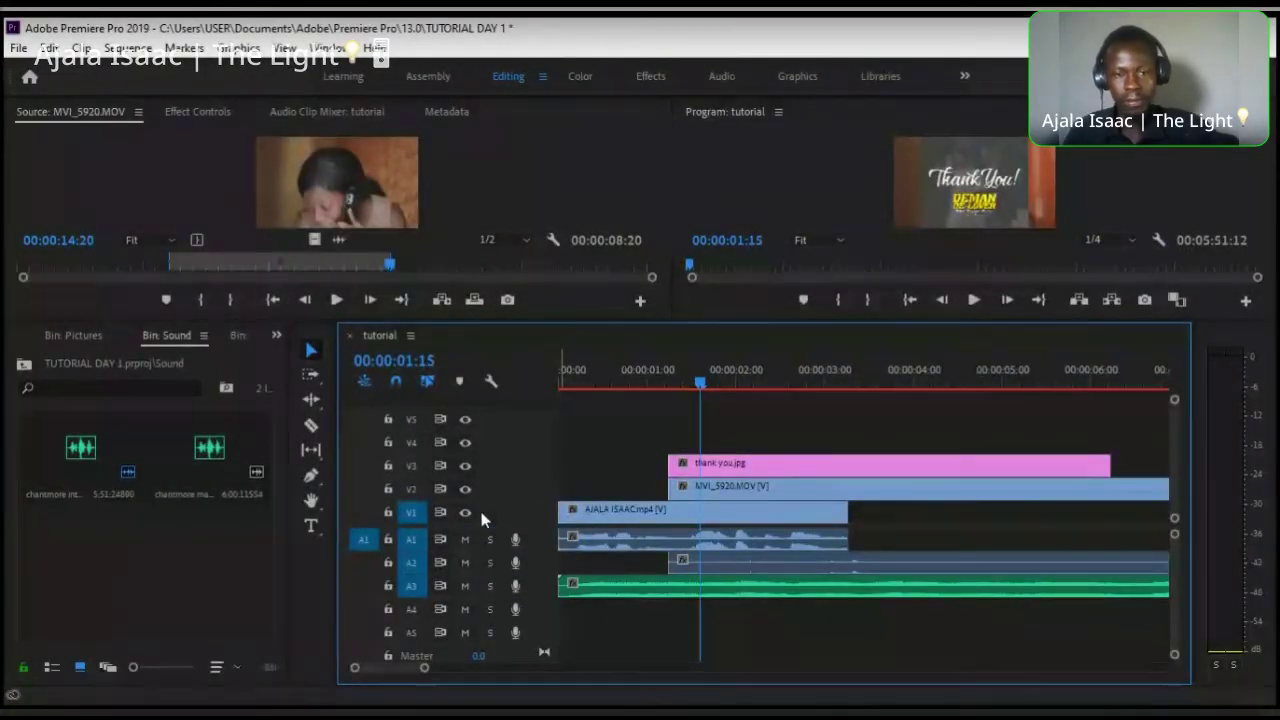
click(584, 380)
drag(582, 386, 502, 386)
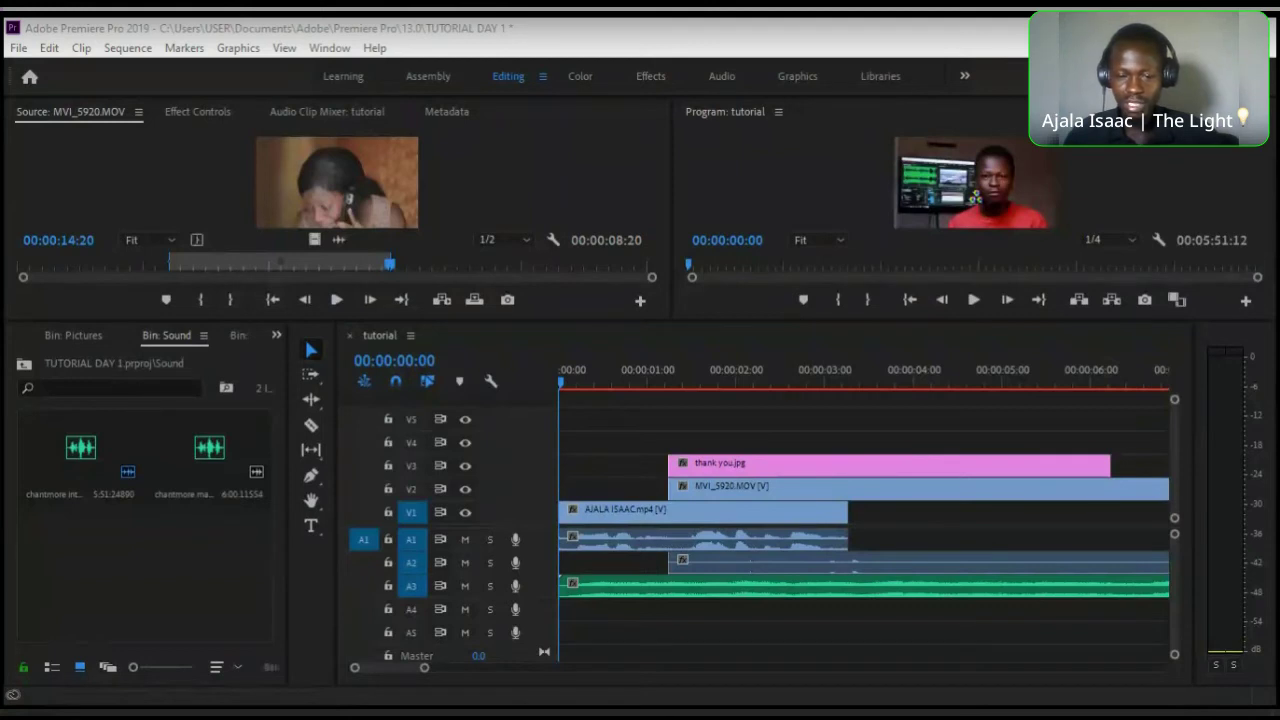
key(alt+Tab)
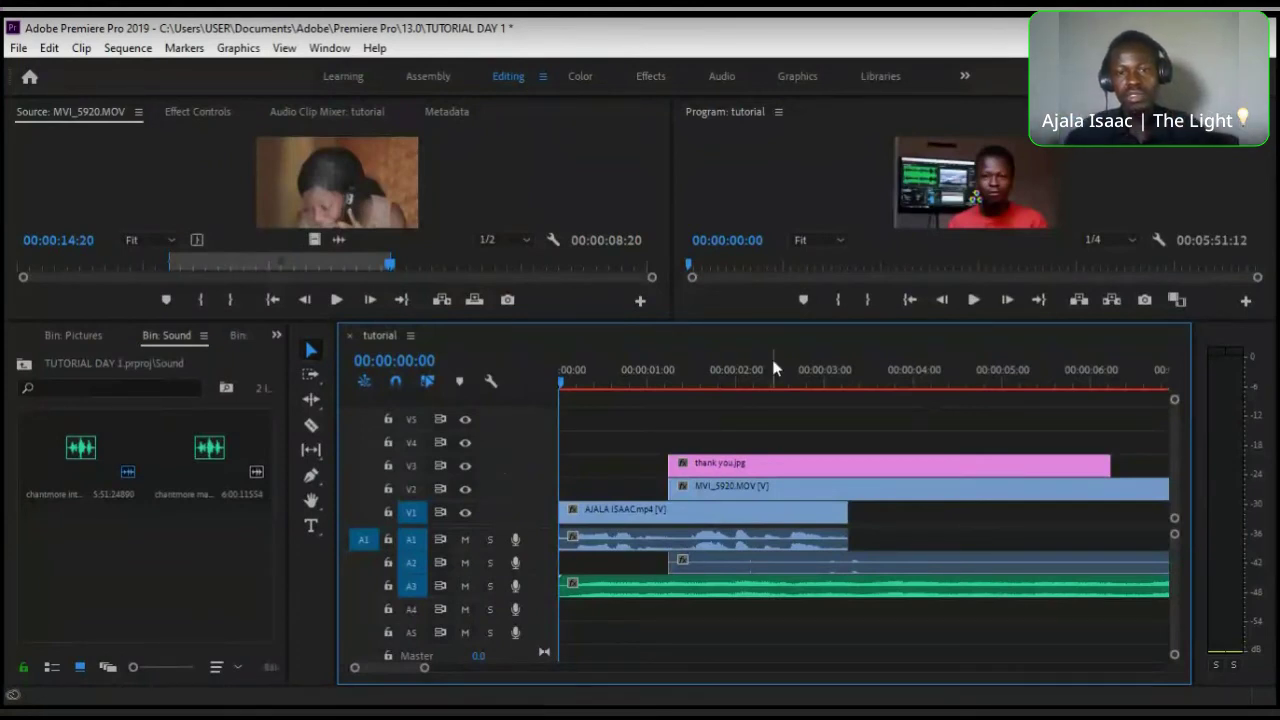
- Move the playhead to 00:00:01:01 and reduce the timeline area's height to give the monitors more room
click(686, 377)
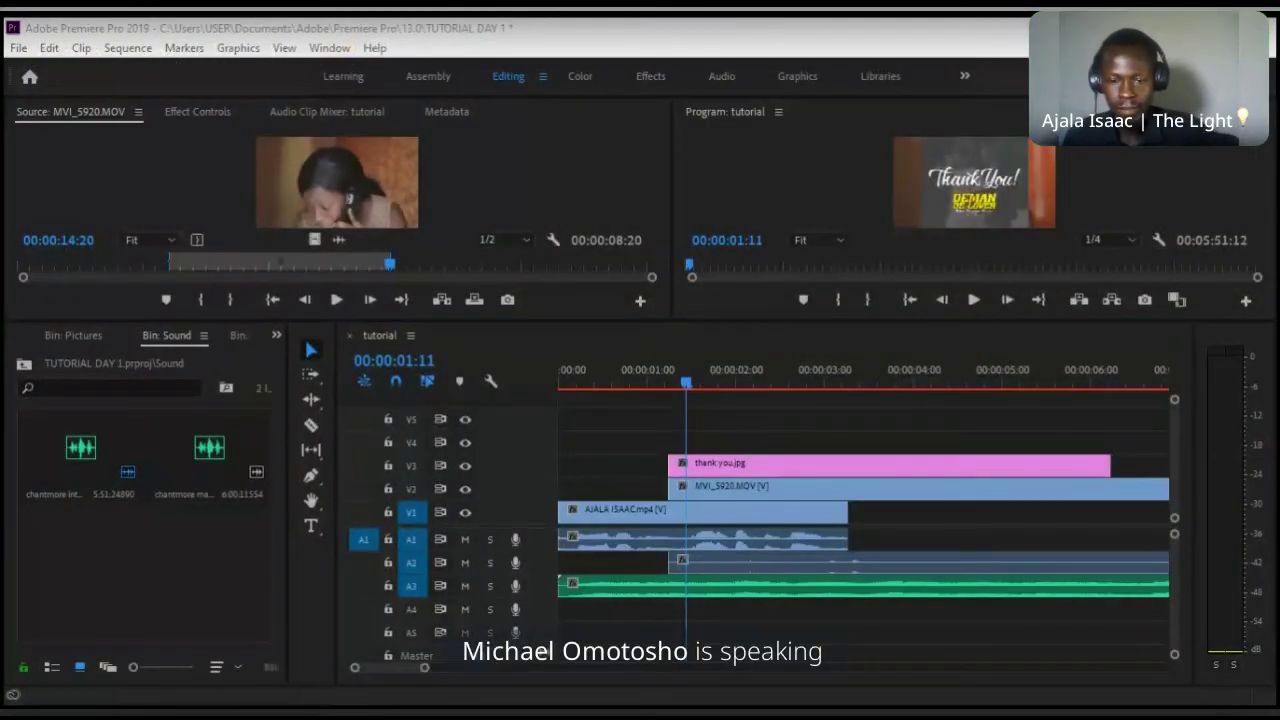
click(900, 620)
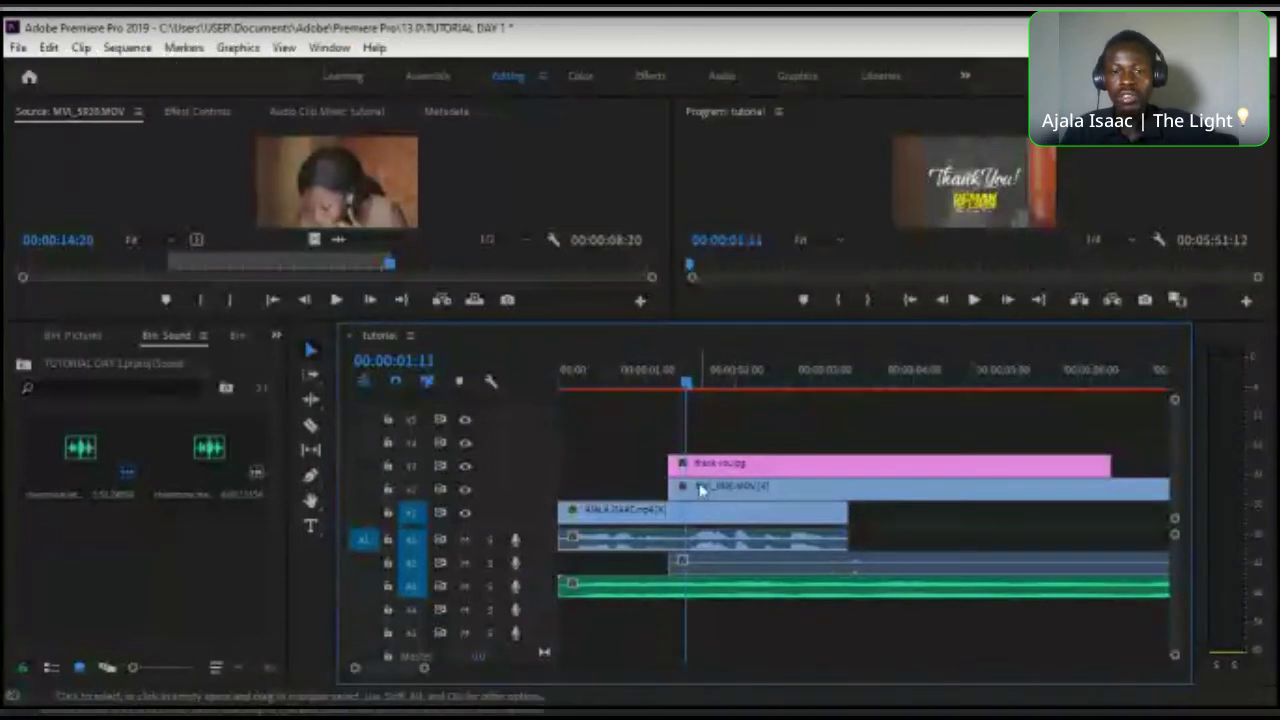
click(651, 380)
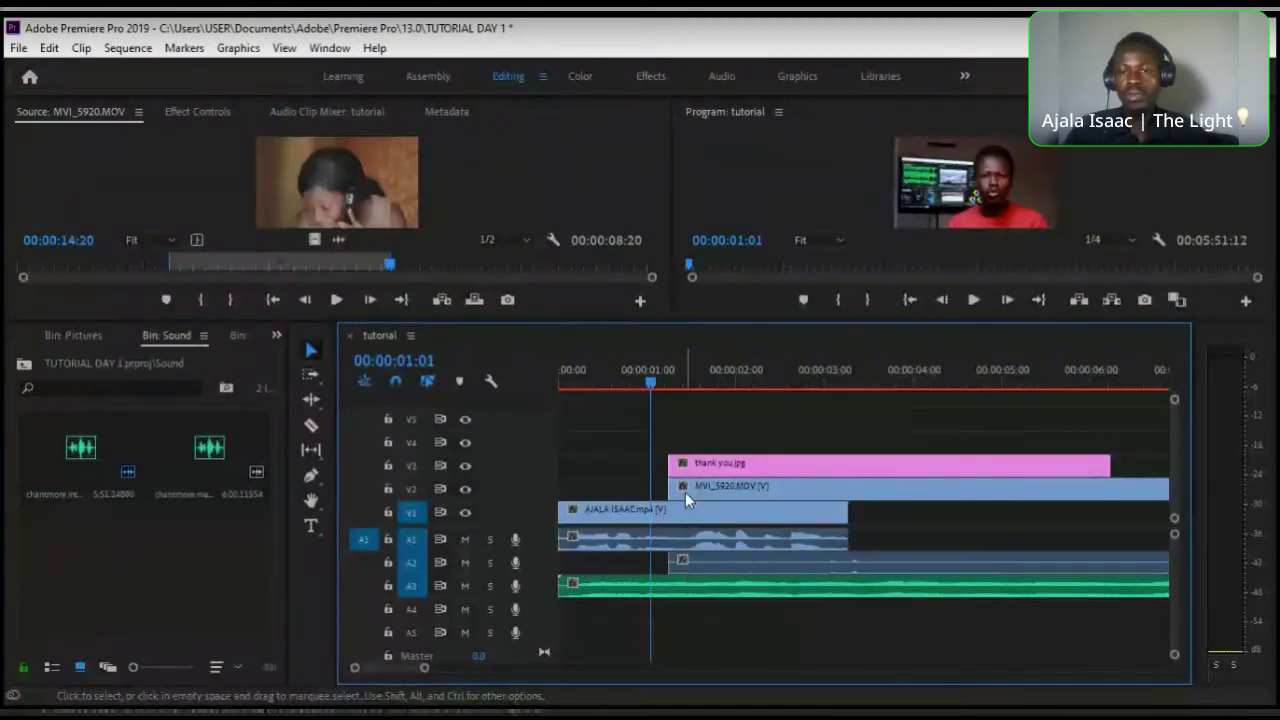
drag(925, 322, 932, 389)
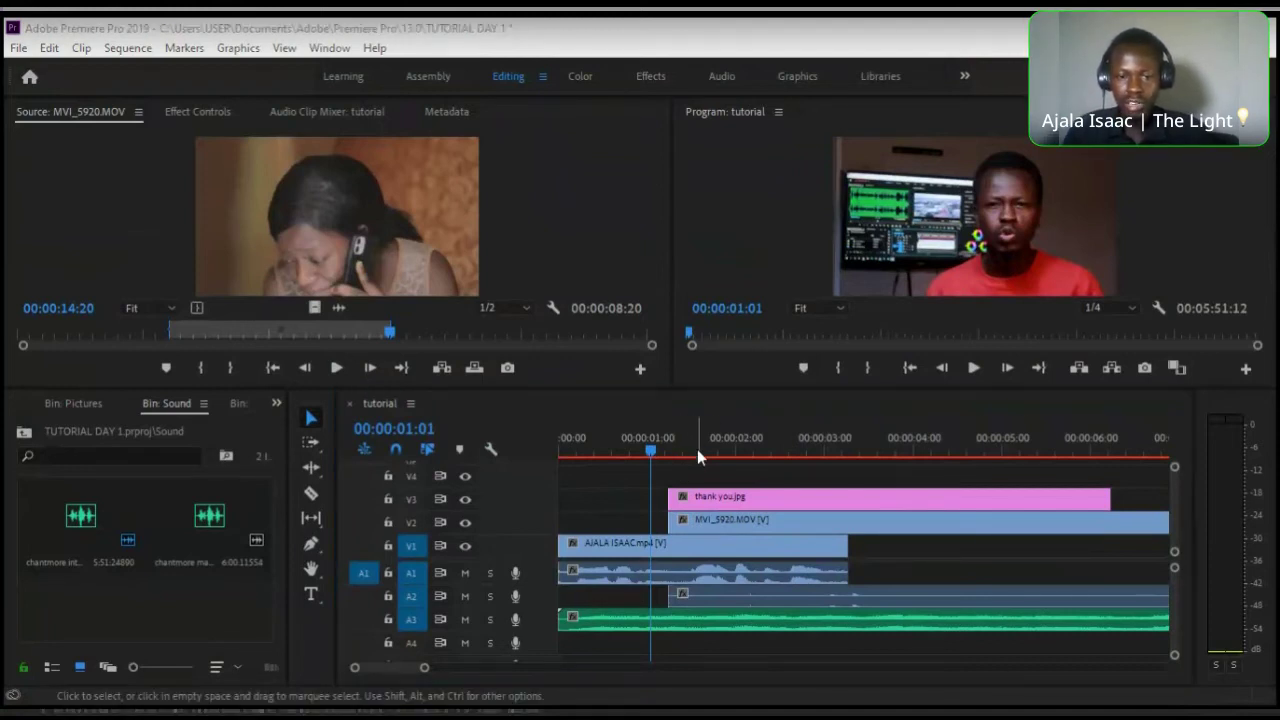
- Open the V1 clip in the Source monitor, and move thank you.jpg along V3 to start at about 00:00:02:11
double_click(622, 551)
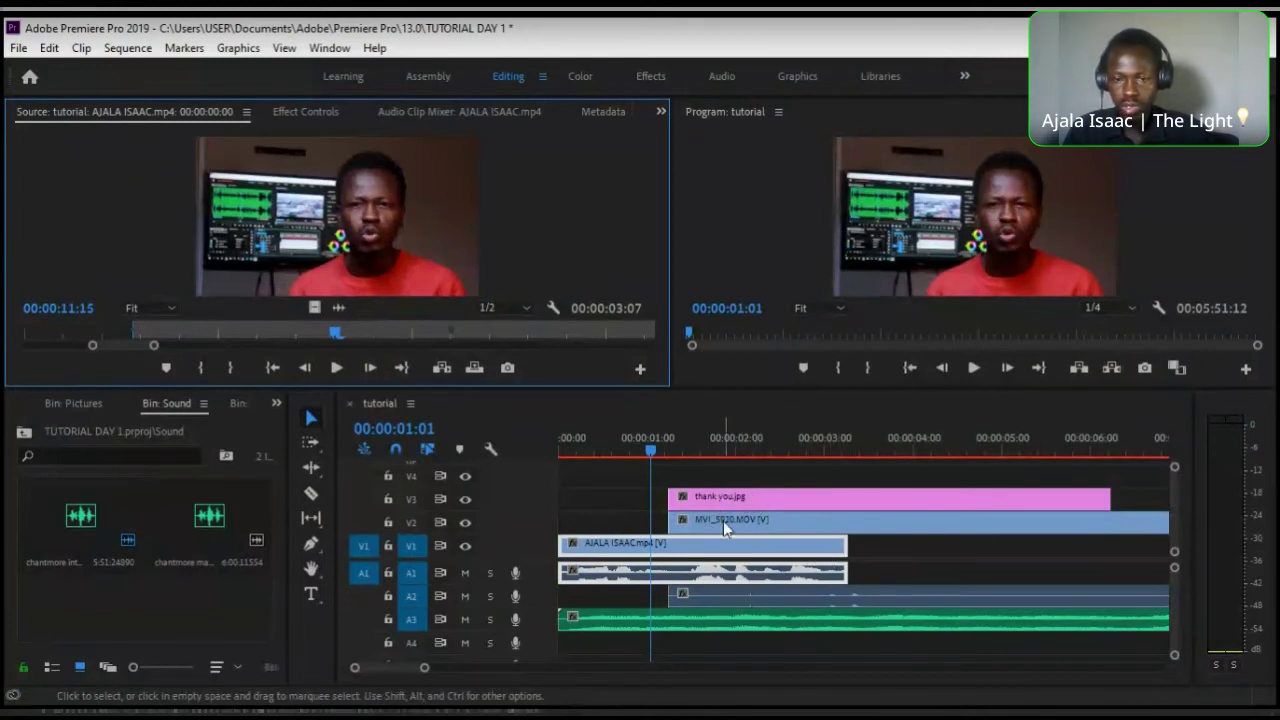
drag(706, 496, 813, 497)
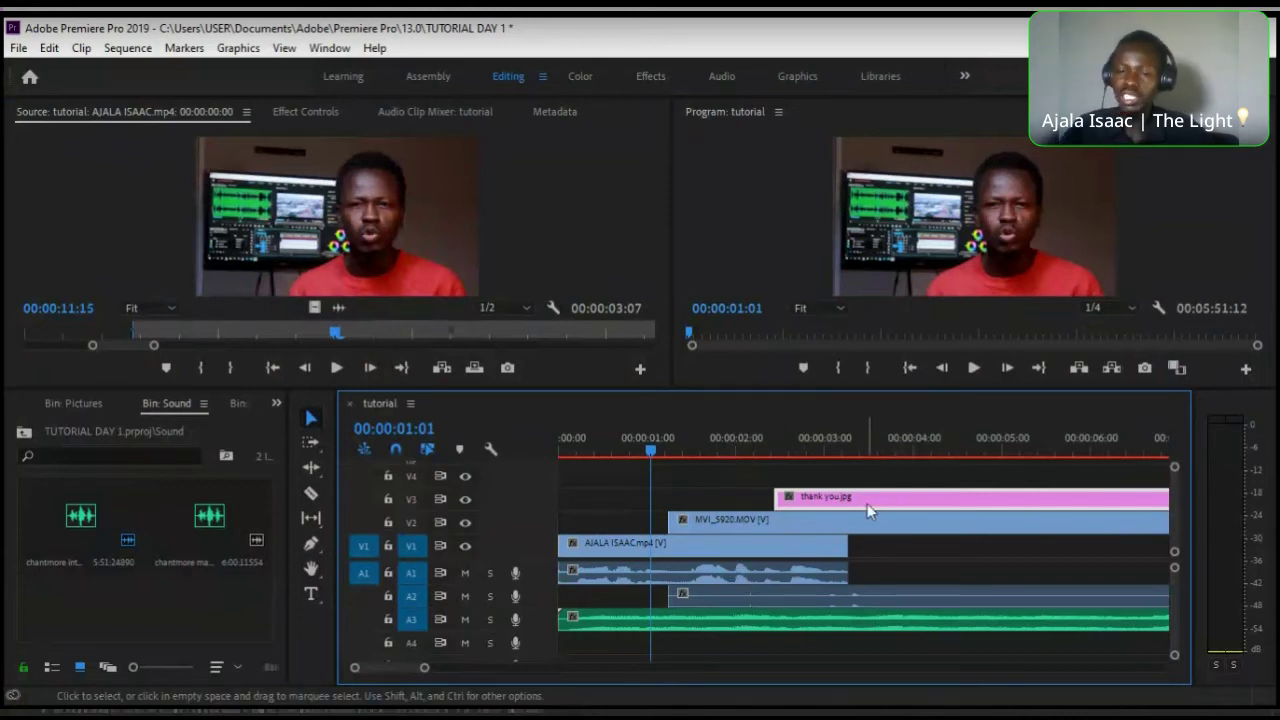
- Mute audio tracks A2 and A3, and play the sequence from 00:00:01:01 to about 00:00:05:01
click(465, 597)
click(465, 619)
click(953, 372)
click(950, 369)
click(972, 369)
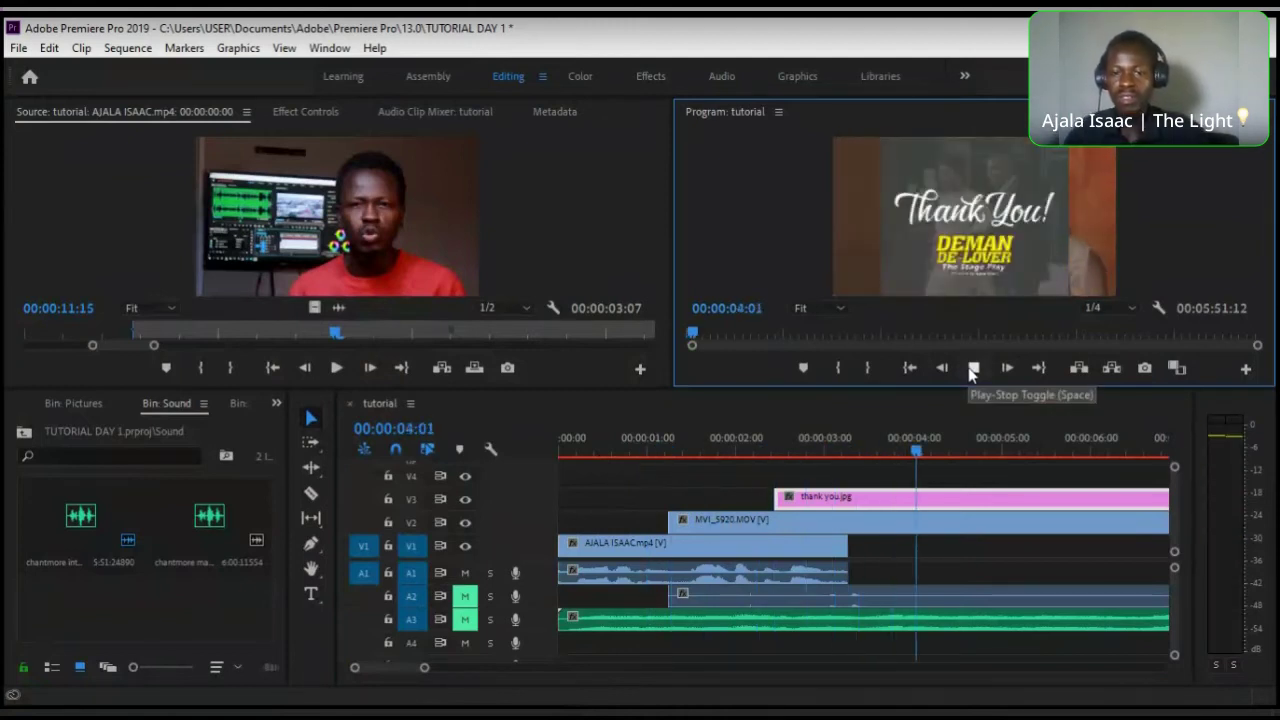
click(972, 369)
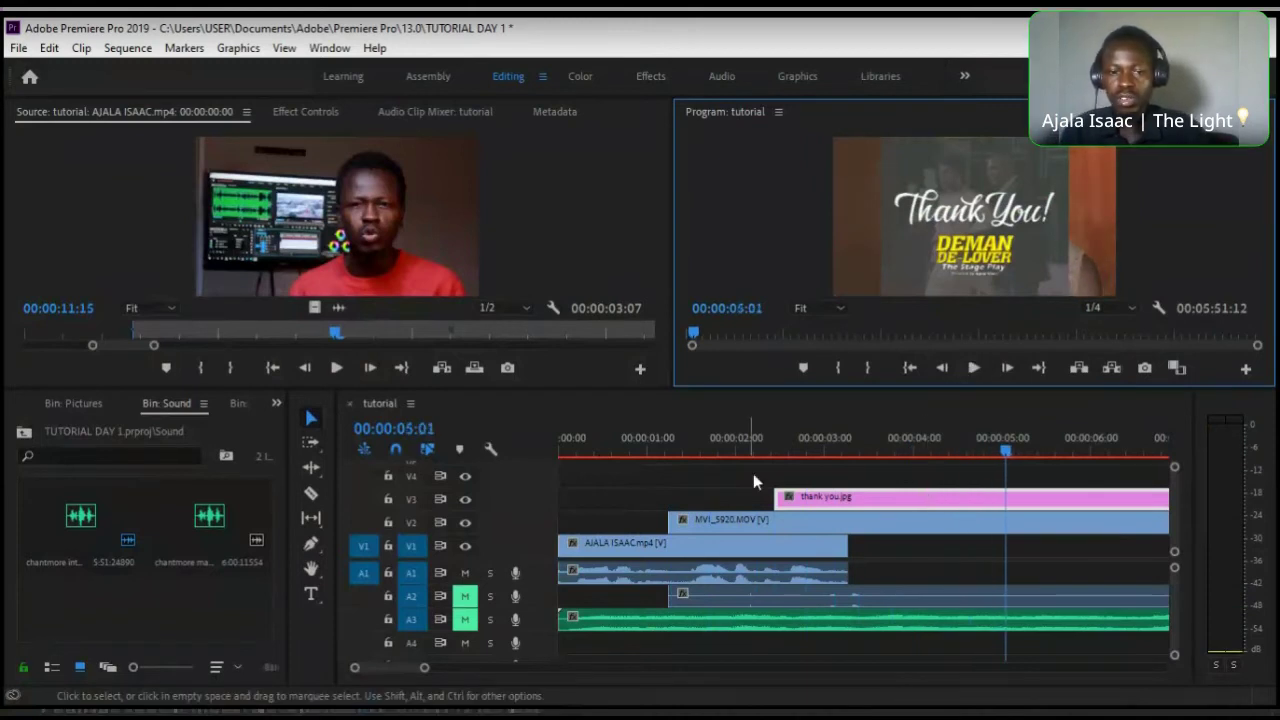
- Play the sequence from its start to 00:00:01:15 to check where the V2 clip covers the V1 clip
click(663, 458)
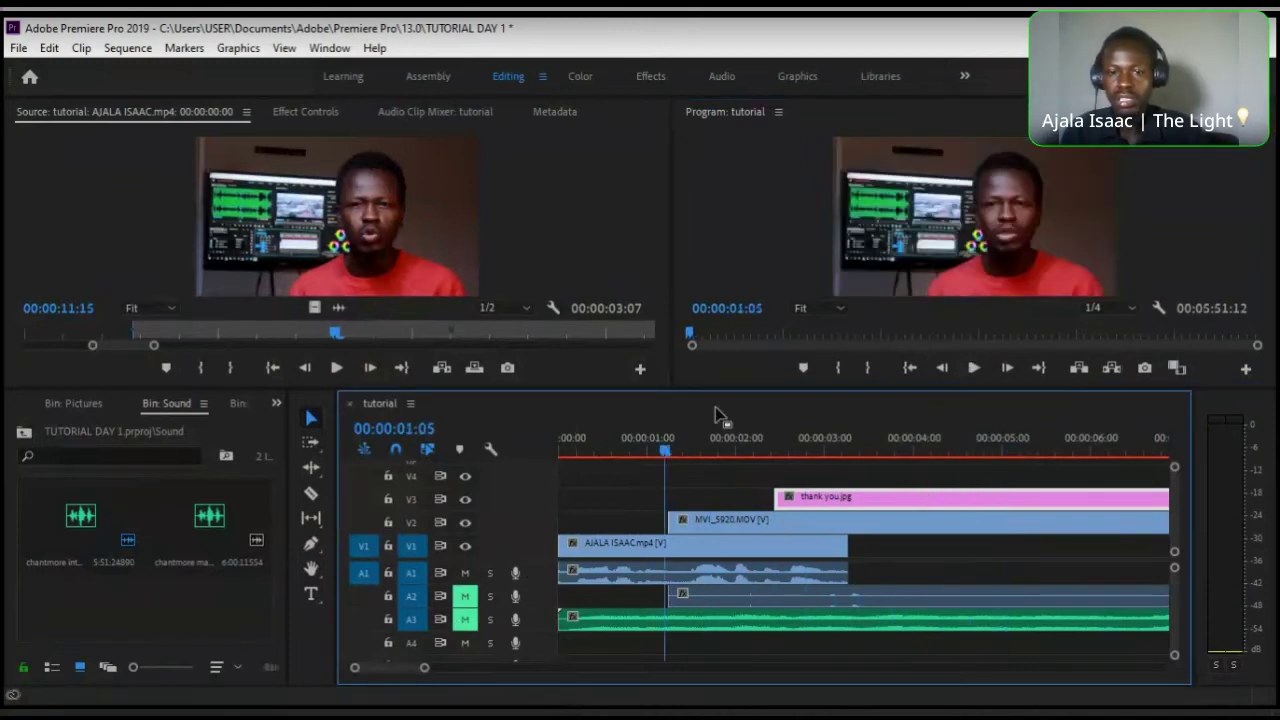
drag(590, 447, 458, 480)
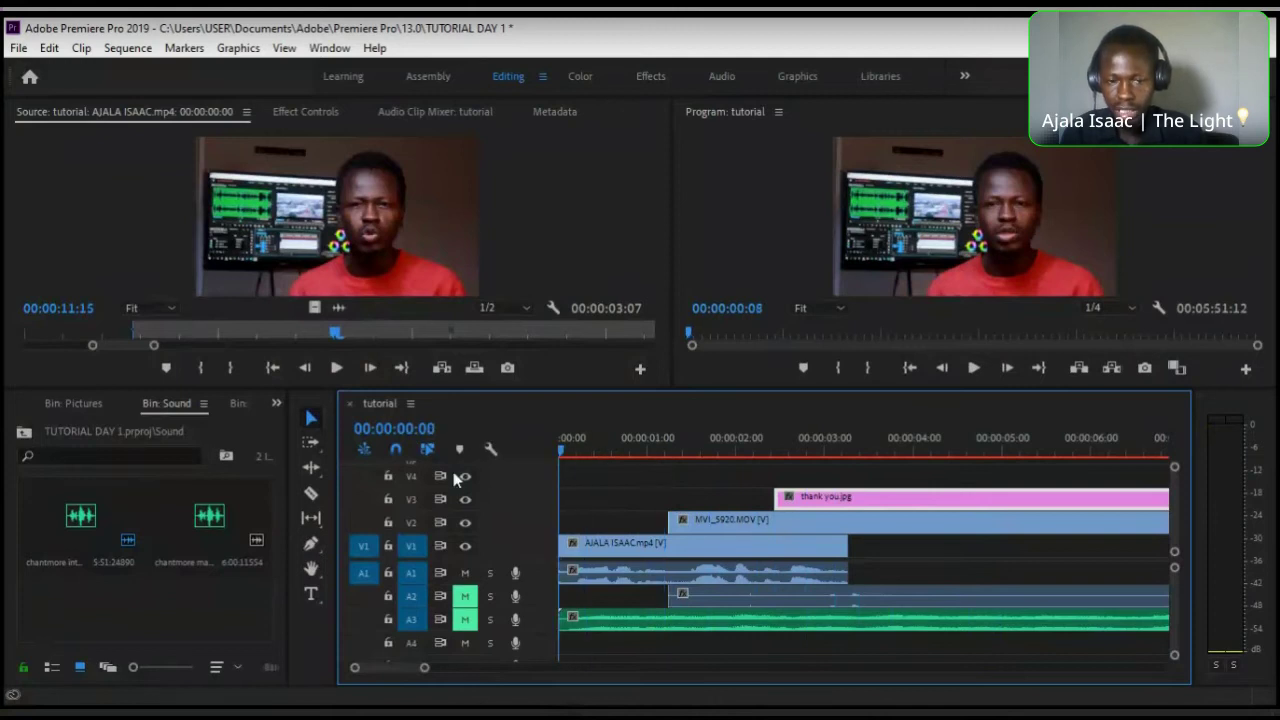
key(space)
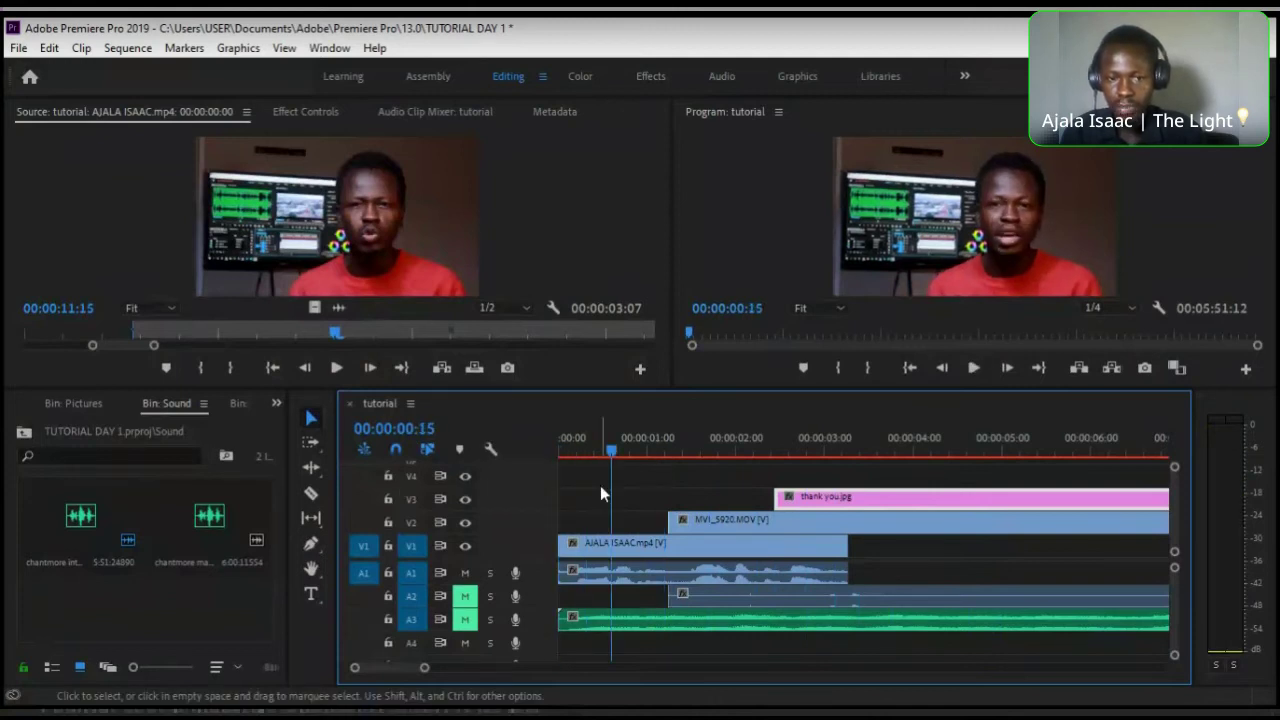
drag(612, 440, 526, 447)
key(space)
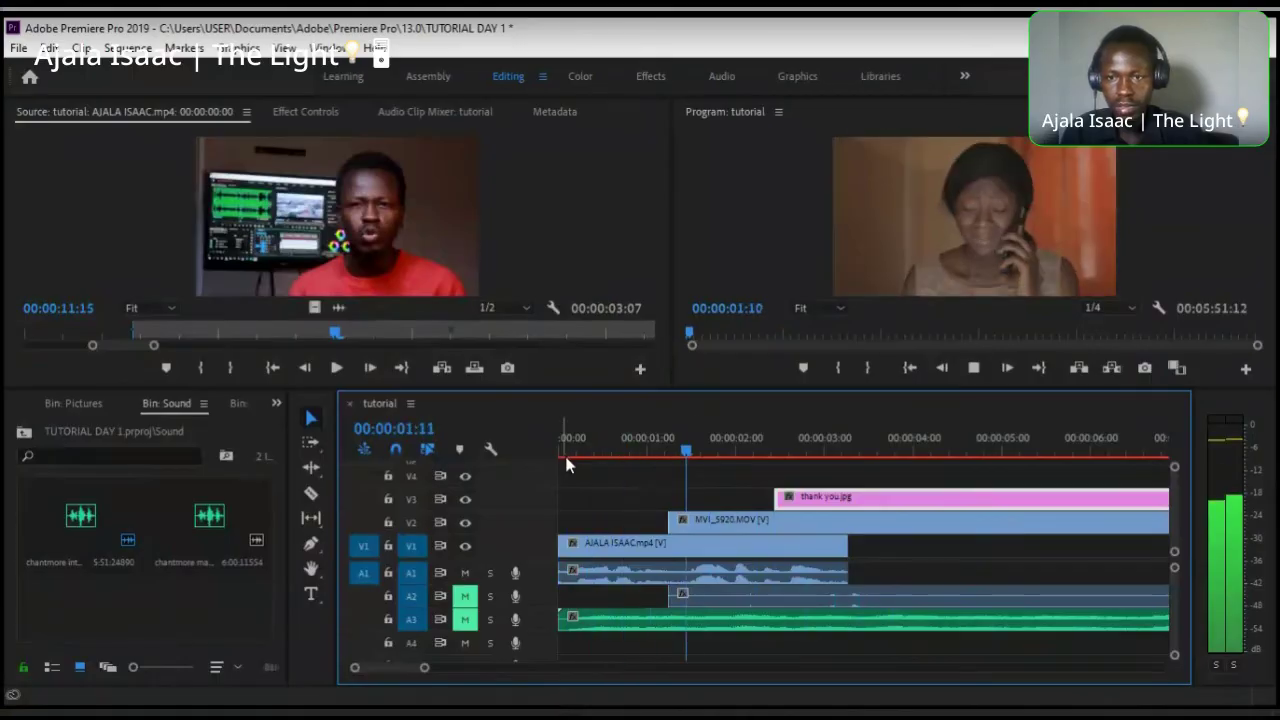
key(space)
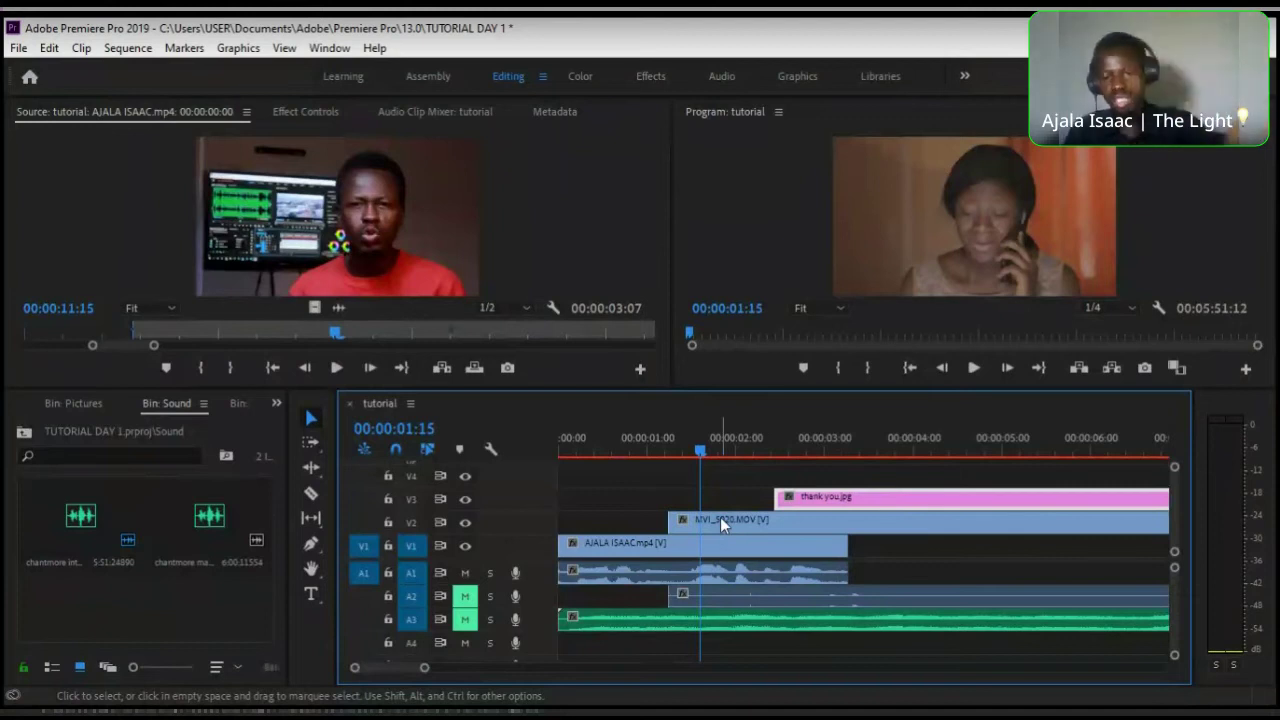
- Continue playback from 00:00:01:15 to about 00:00:05:05 to check how thank you.jpg on V3 covers the lower tracks
key(space)
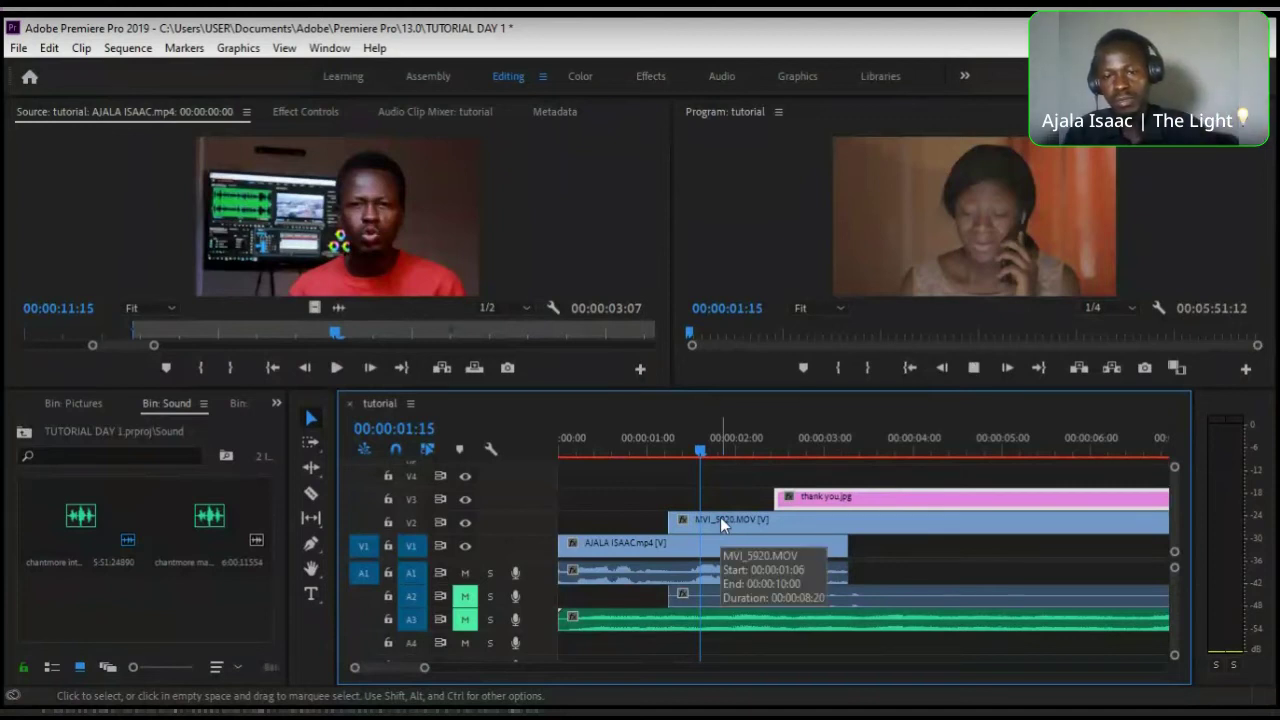
key(space)
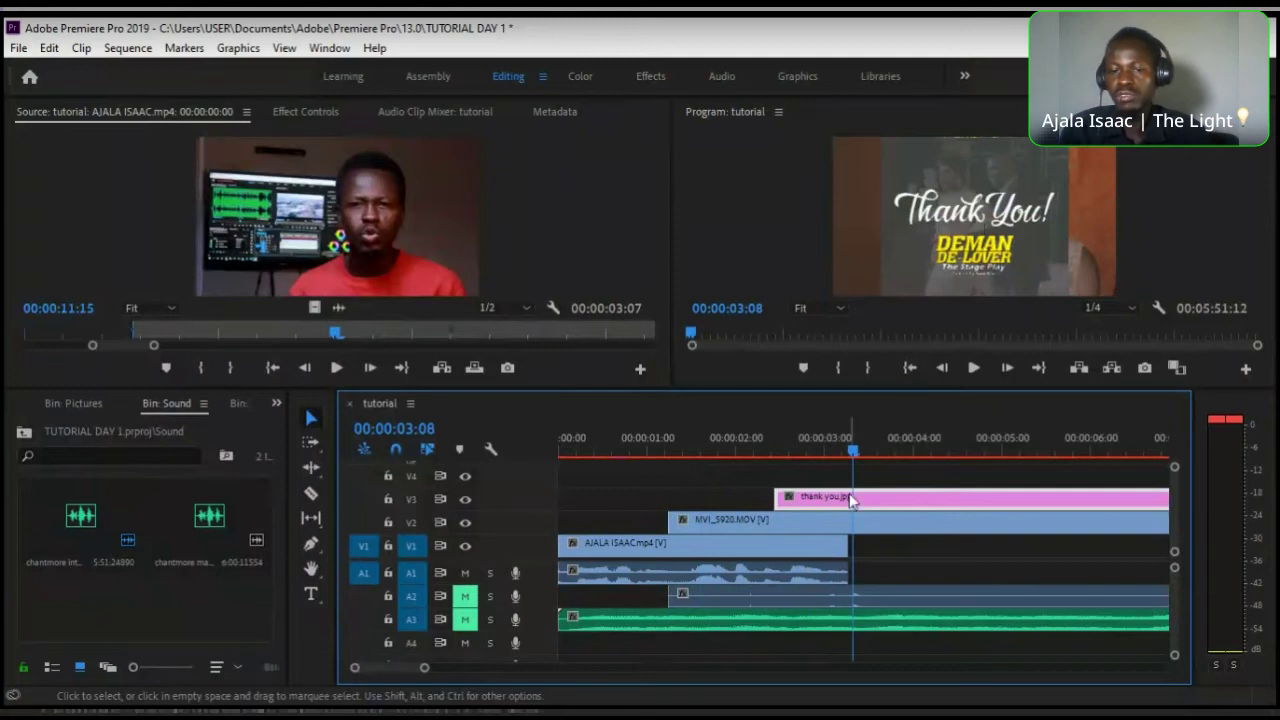
key(space)
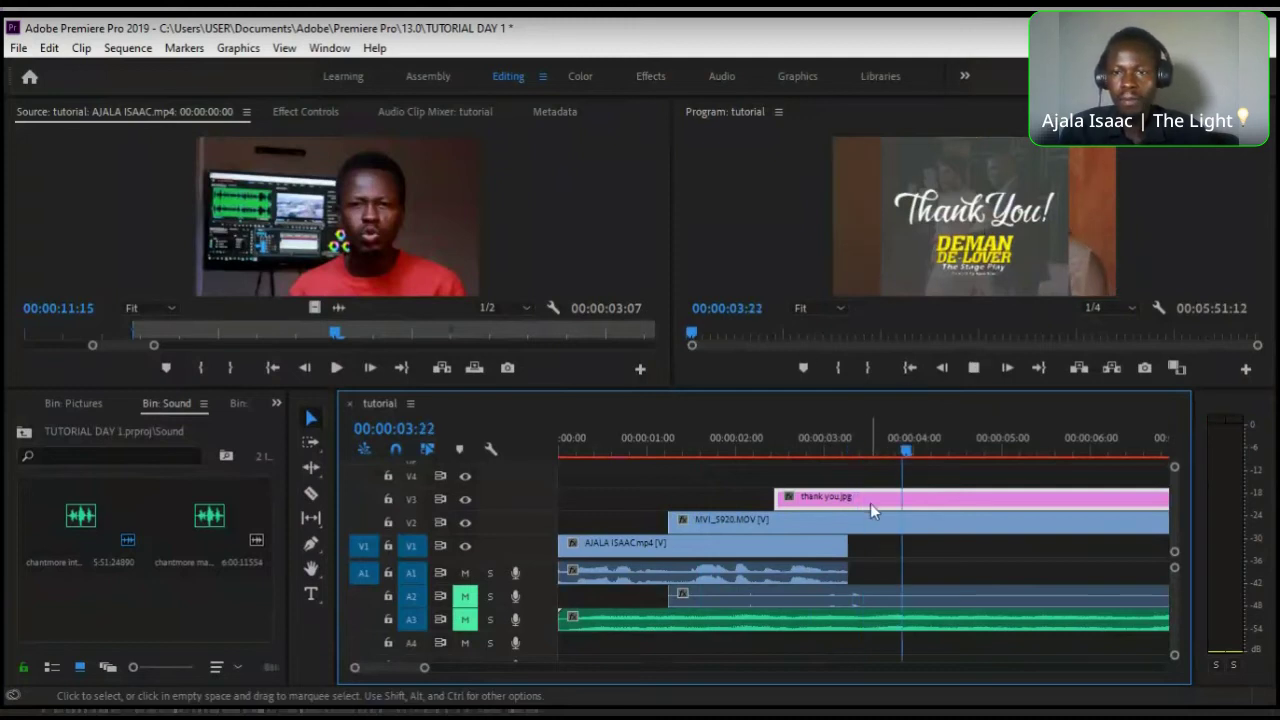
key(space)
- Set the playhead to 00:00:01:01 and unmute audio tracks A2 and A3
key(minus)
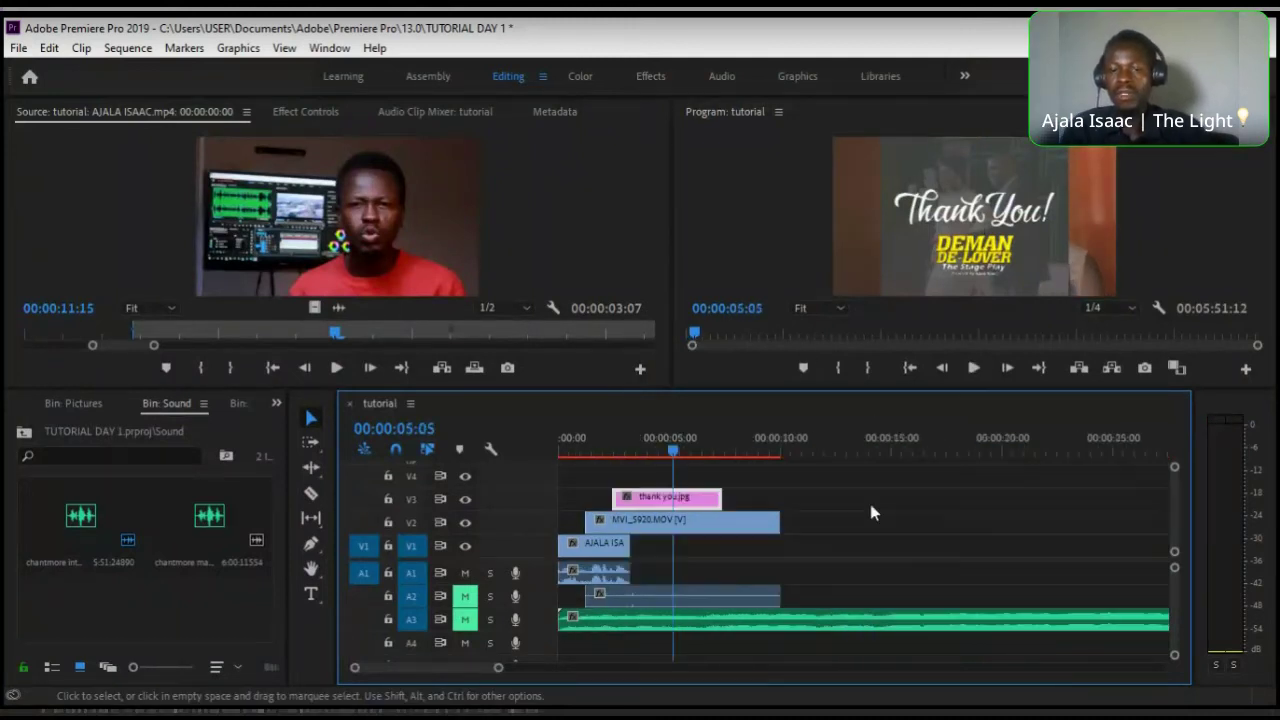
click(613, 438)
drag(613, 438, 605, 438)
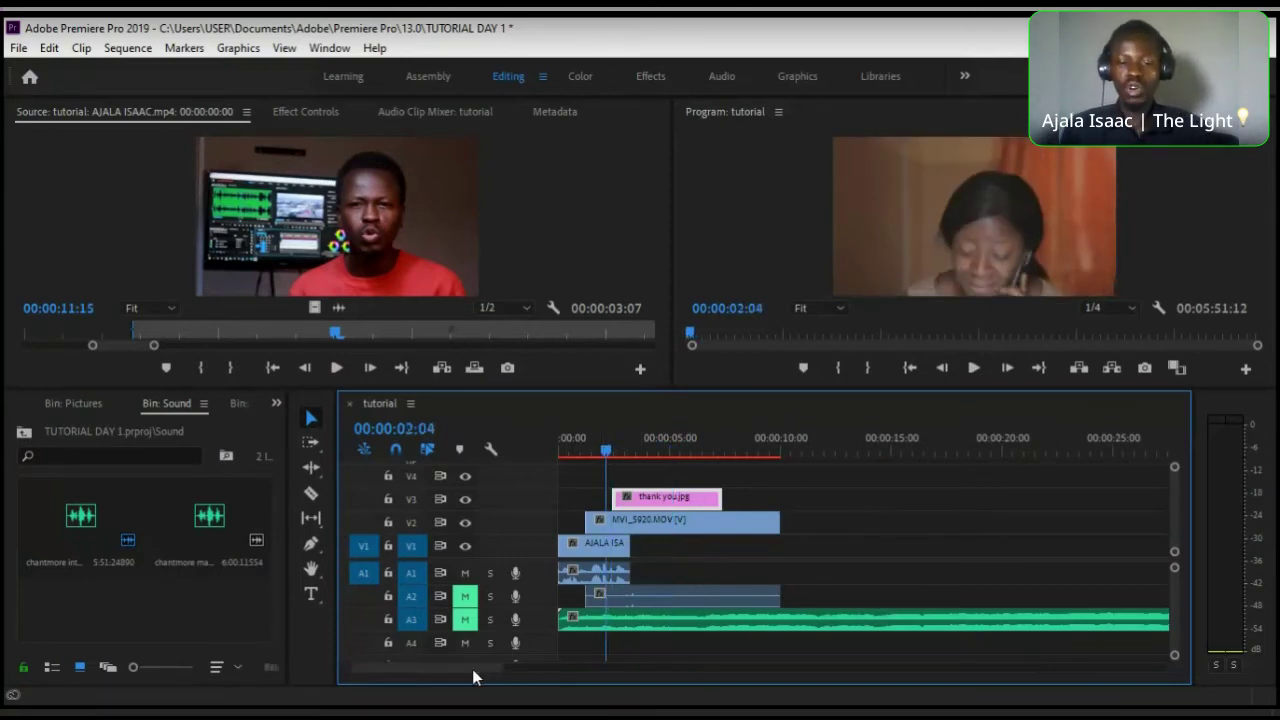
drag(502, 668, 440, 668)
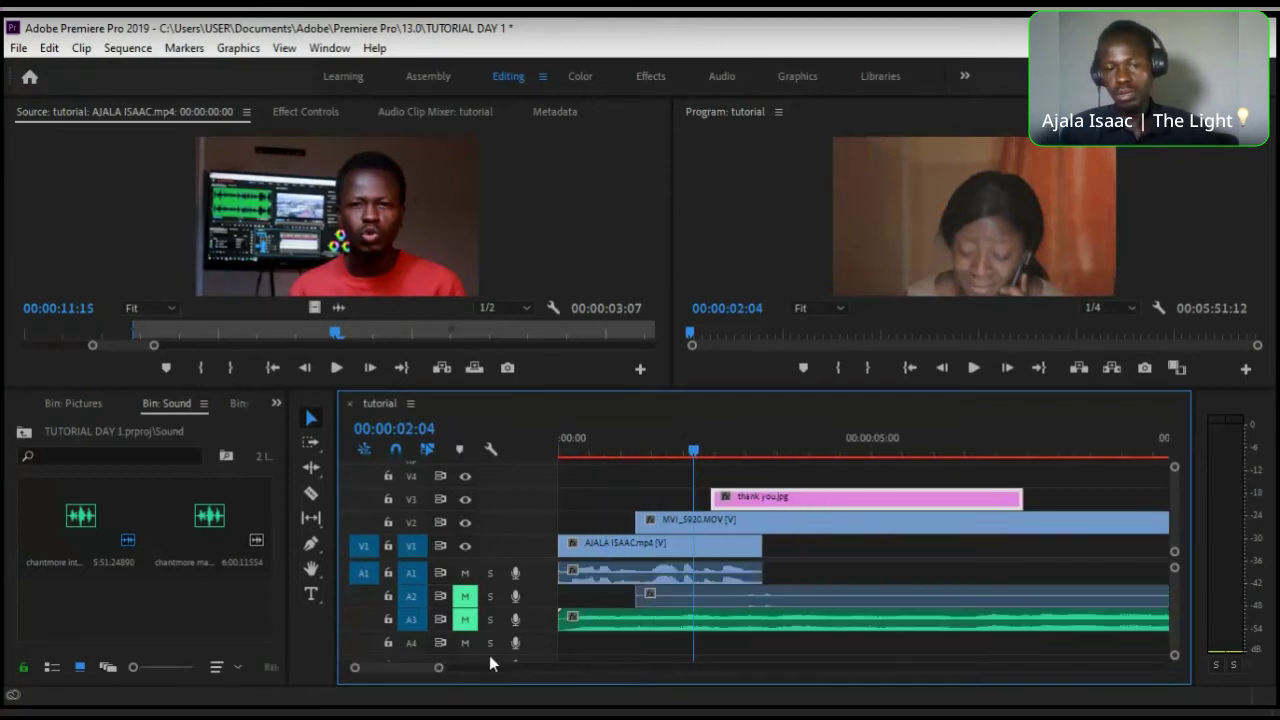
click(625, 442)
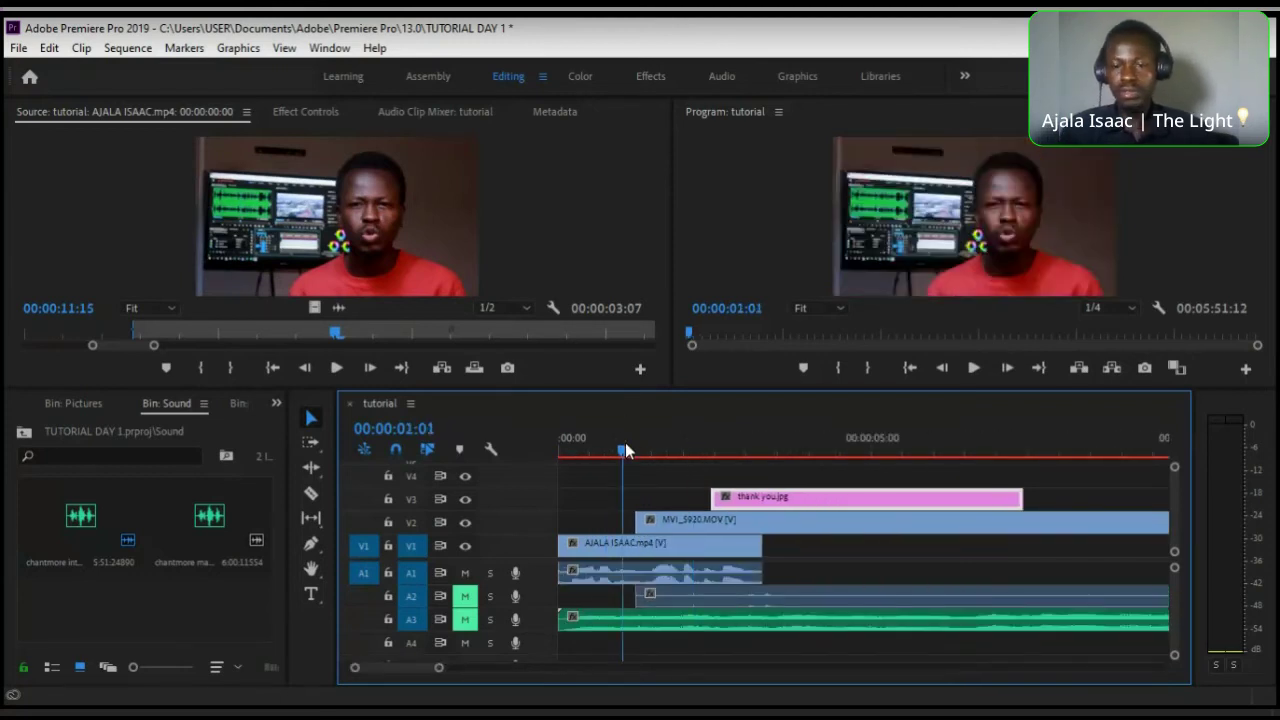
click(464, 596)
click(464, 619)
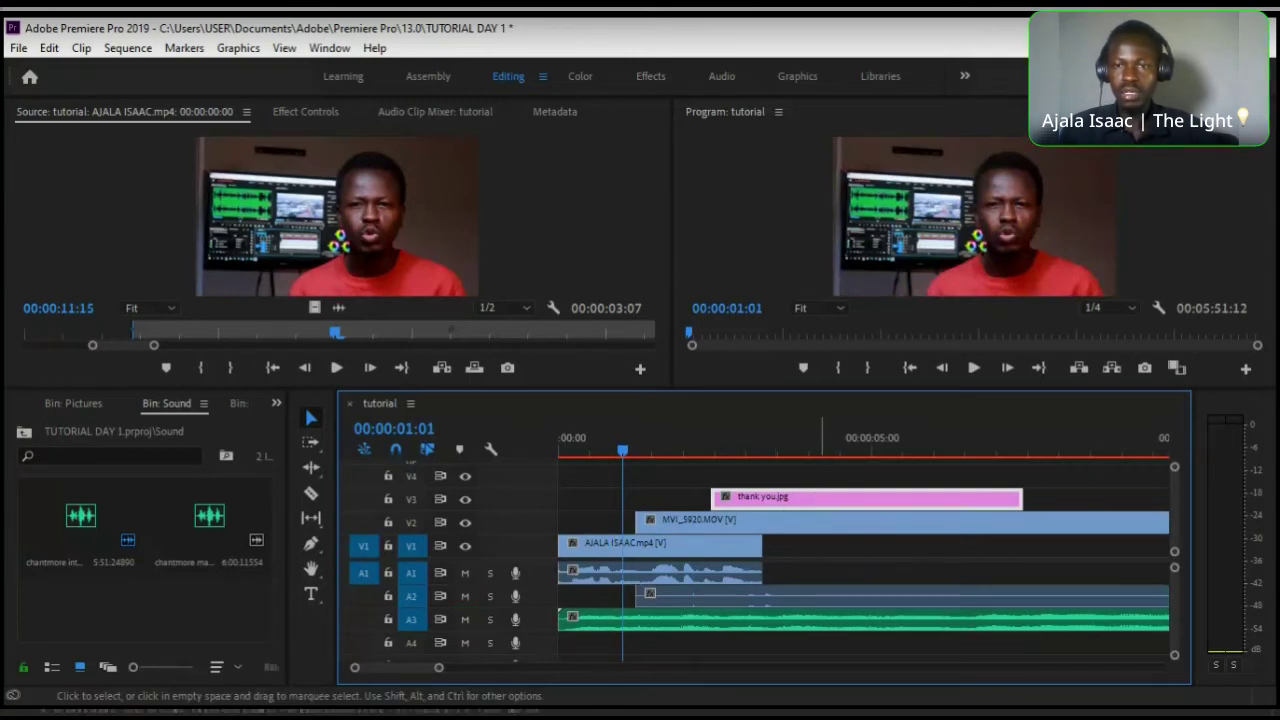
- Delete thank you.jpg from V3, MVI_5920.MOV with its linked audio from V2 and A2, and the music clip from A3
click(777, 498)
key(Delete)
click(777, 520)
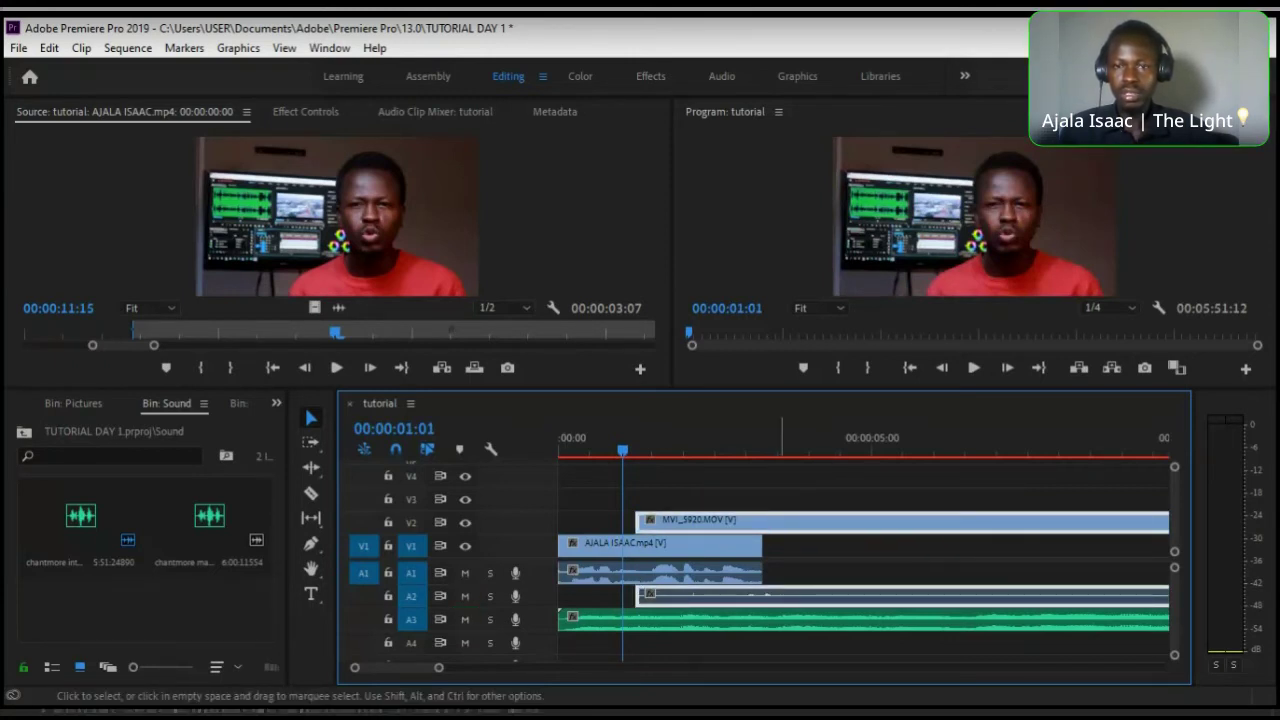
key(Delete)
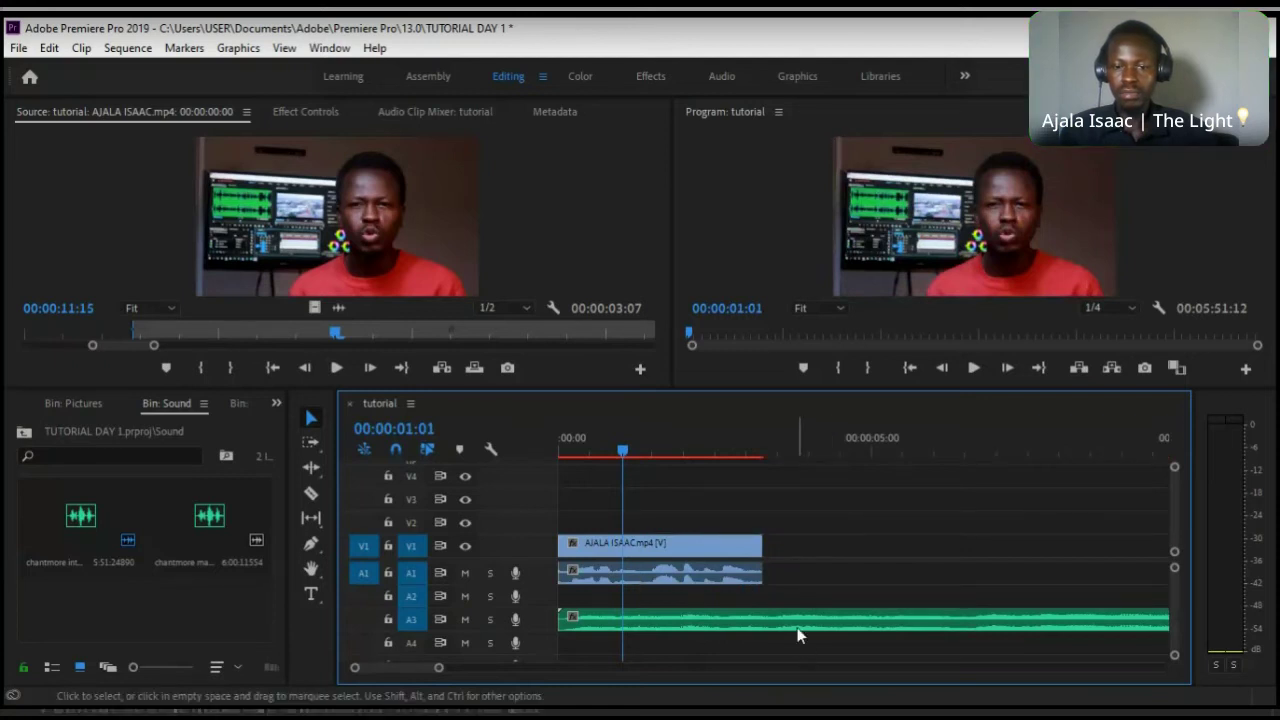
click(800, 620)
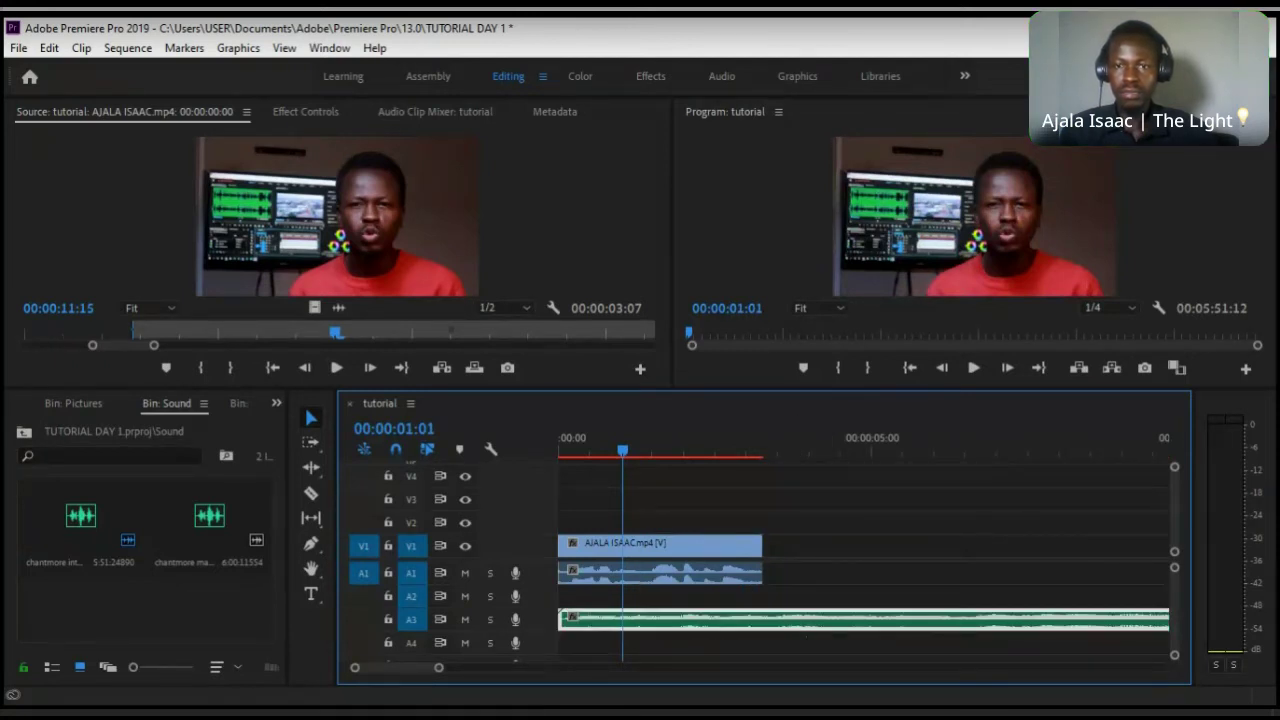
key(Delete)
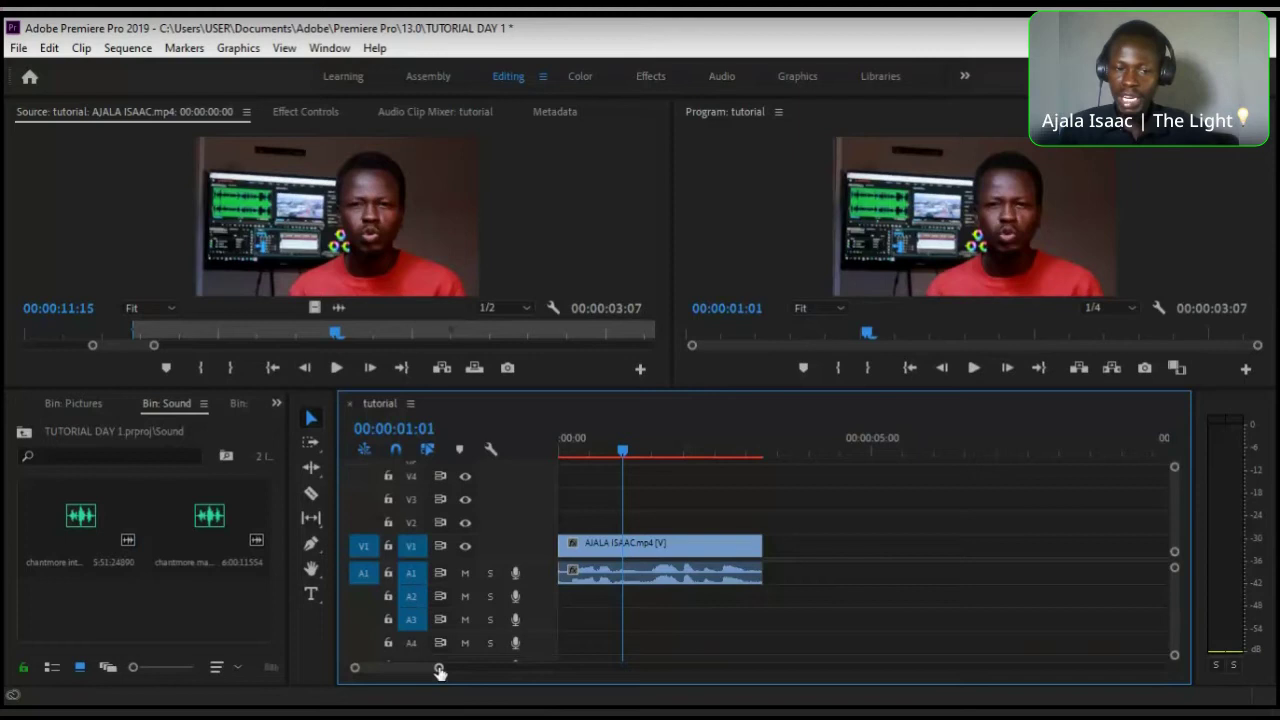
- Set the playhead to 00:00:00:06 and open the Videos bin
drag(438, 667, 423, 670)
click(596, 447)
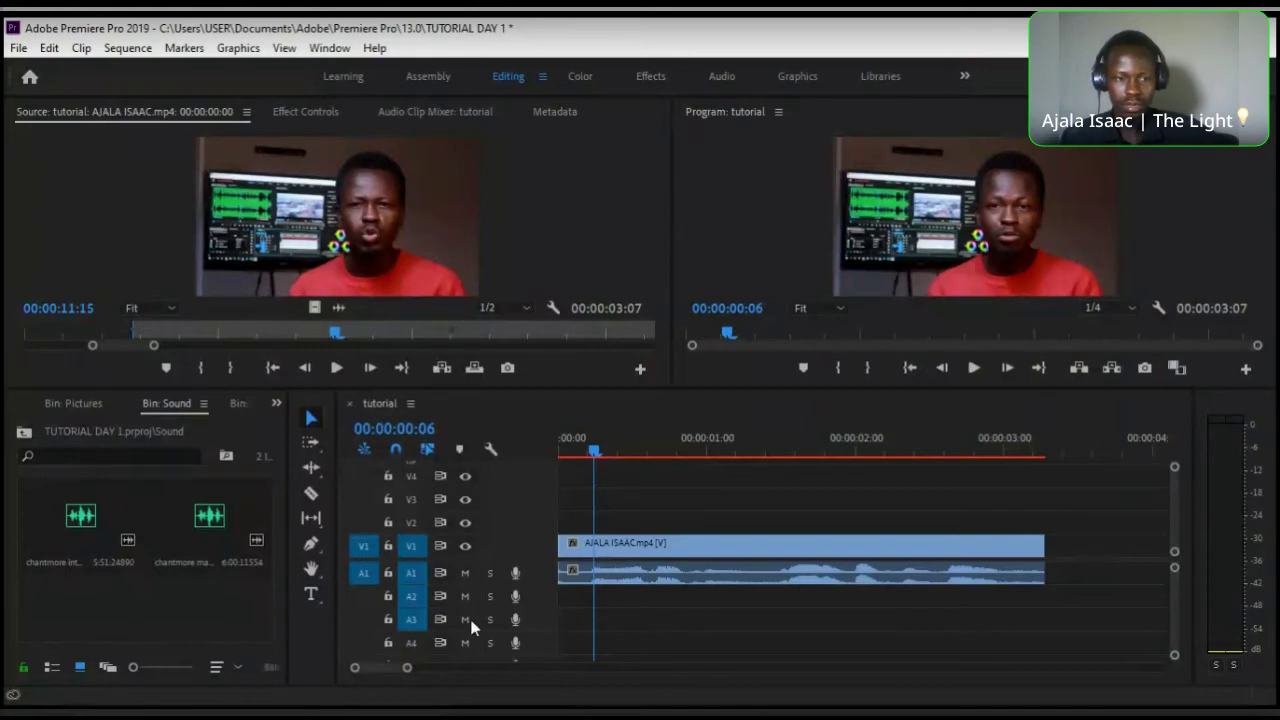
click(96, 405)
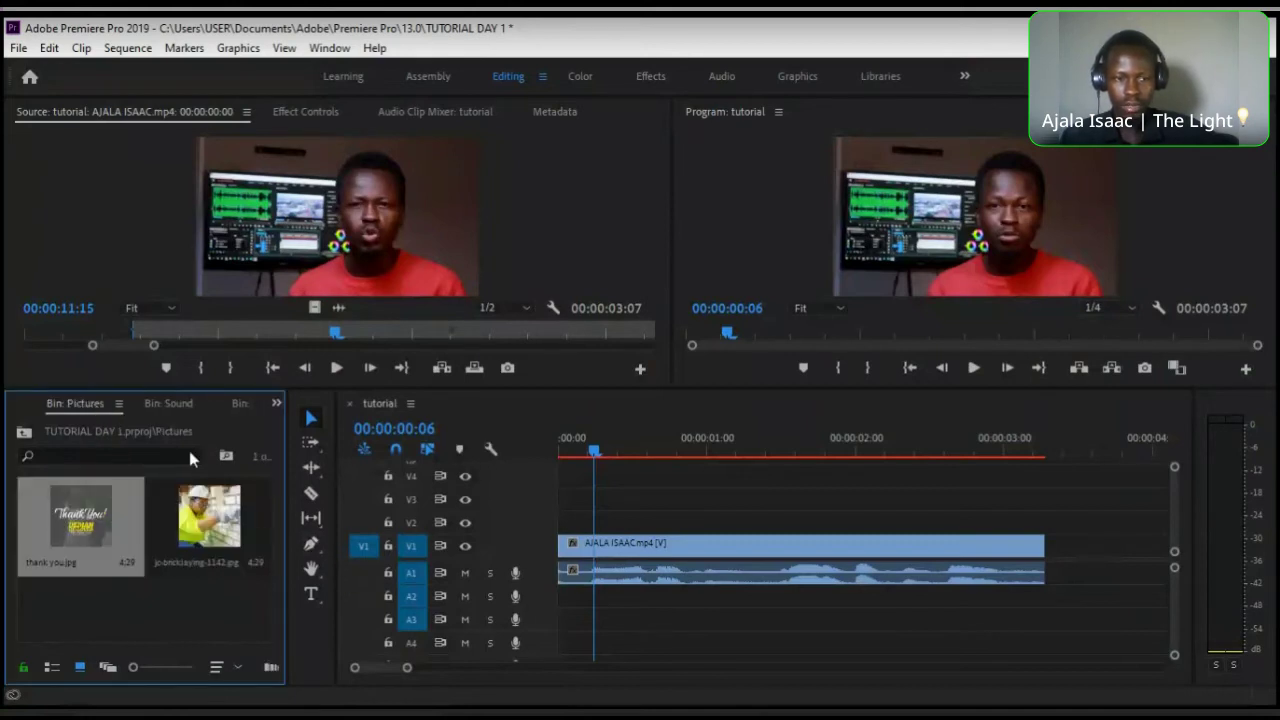
click(165, 405)
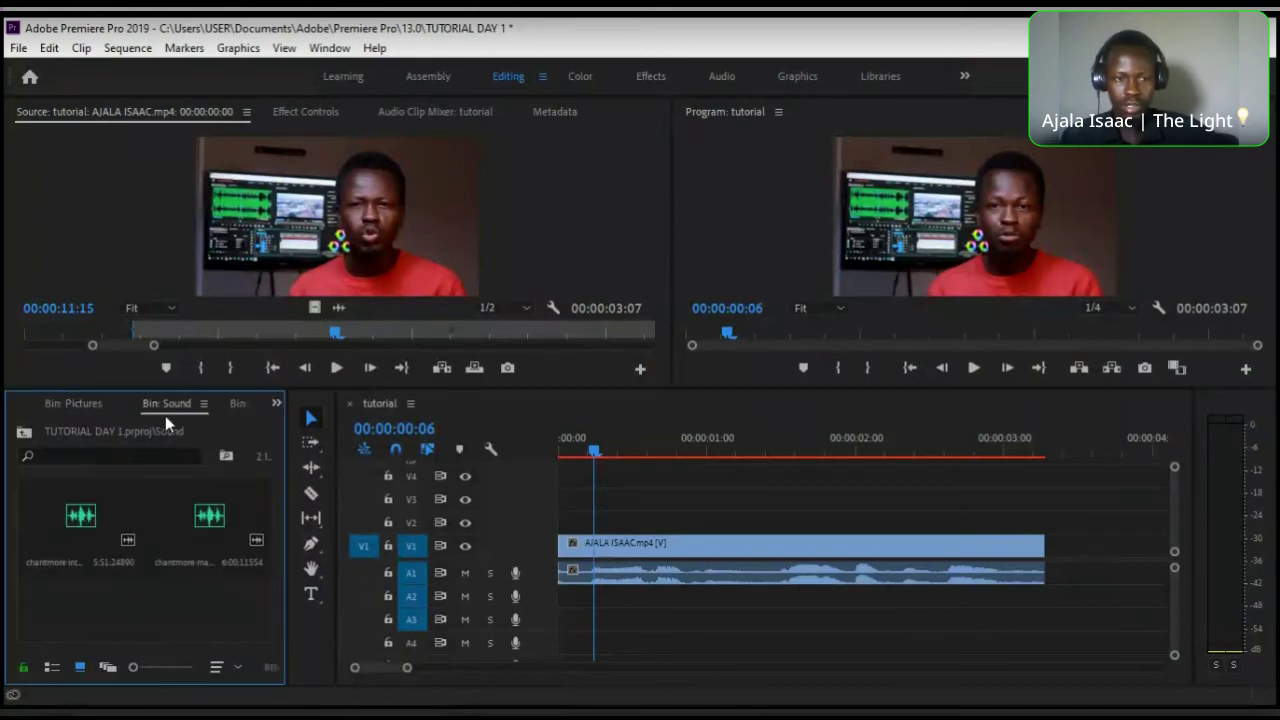
click(32, 432)
double_click(86, 537)
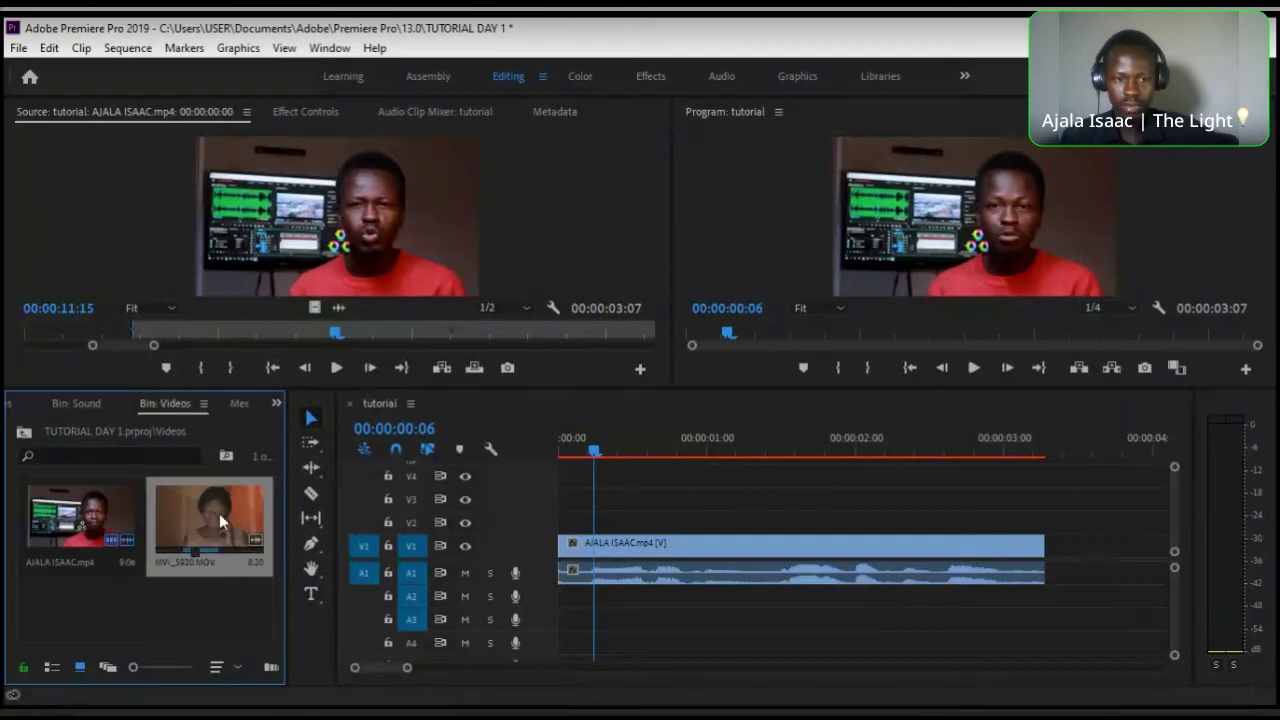
drag(212, 513, 686, 530)
click(686, 530)
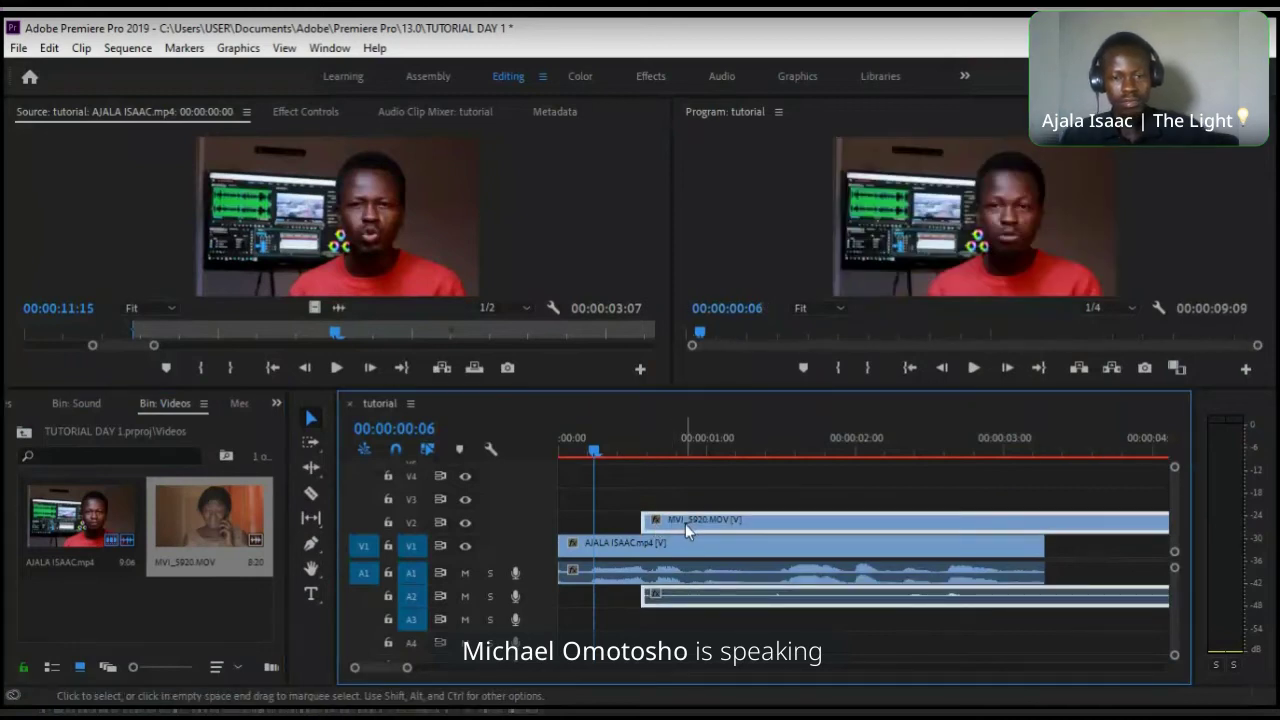
key(Delete)
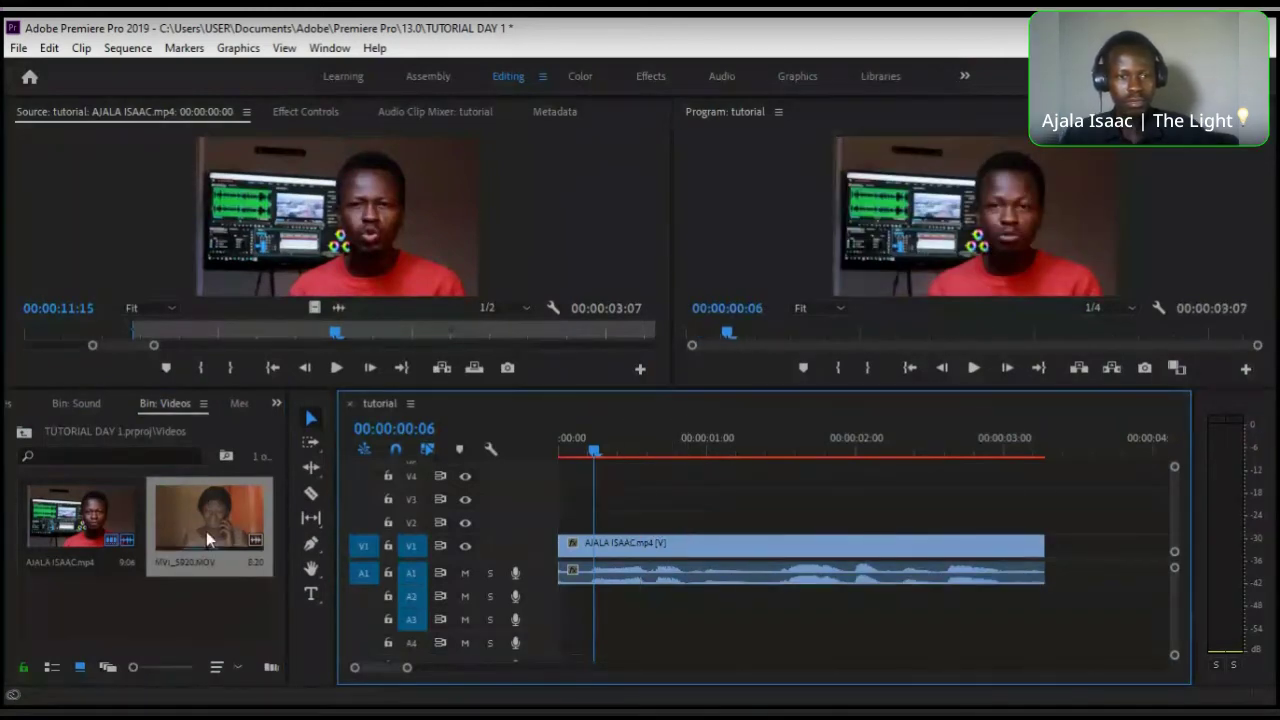
- Load MVI_5920.MOV in the Source monitor and place only its video on V2, starting at 00:00:00:06
double_click(206, 525)
drag(314, 307, 606, 517)
key(minus)
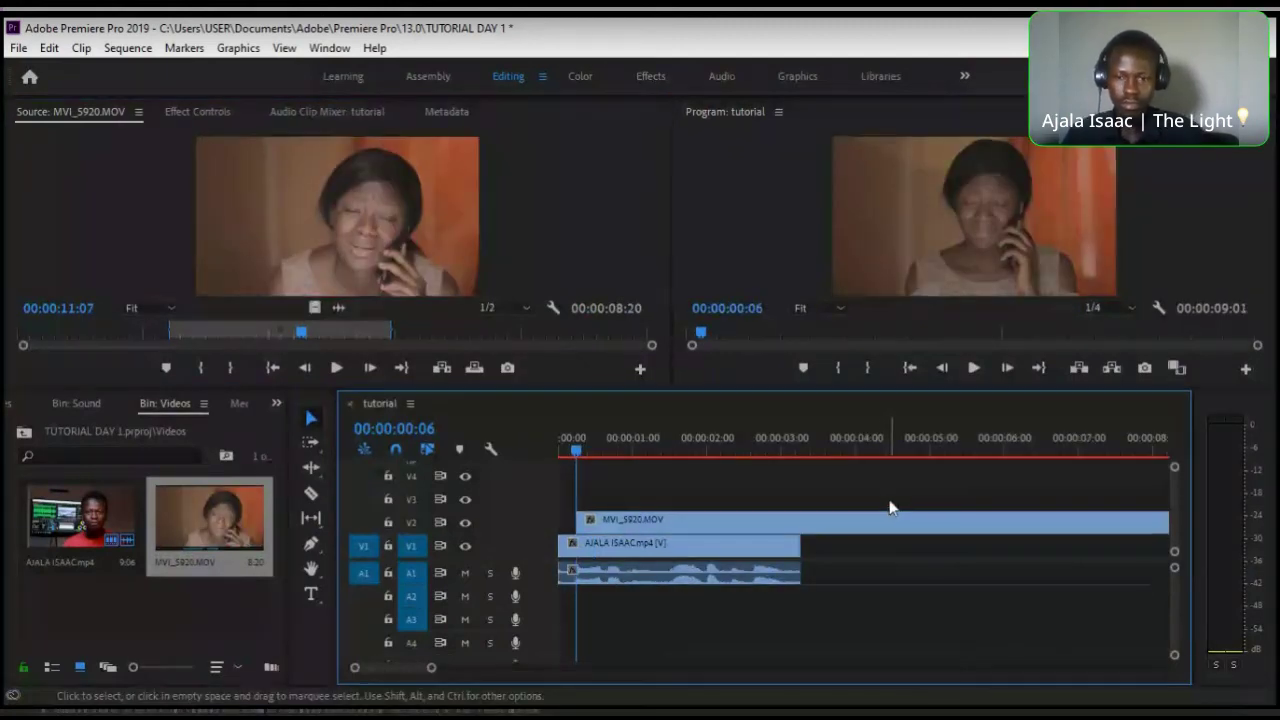
- Split MVI_5920.MOV on V2 where the V1 clip ends and delete the excess part after the cut
key(c)
click(804, 525)
key(v)
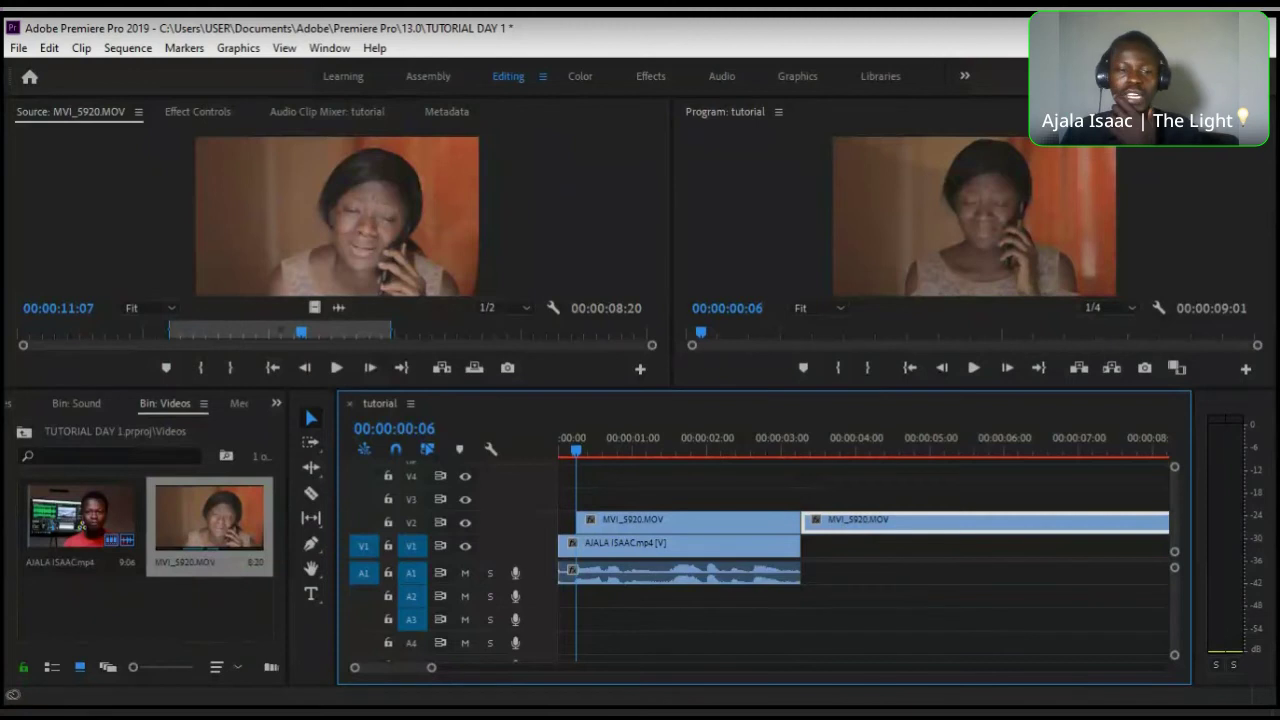
key(Delete)
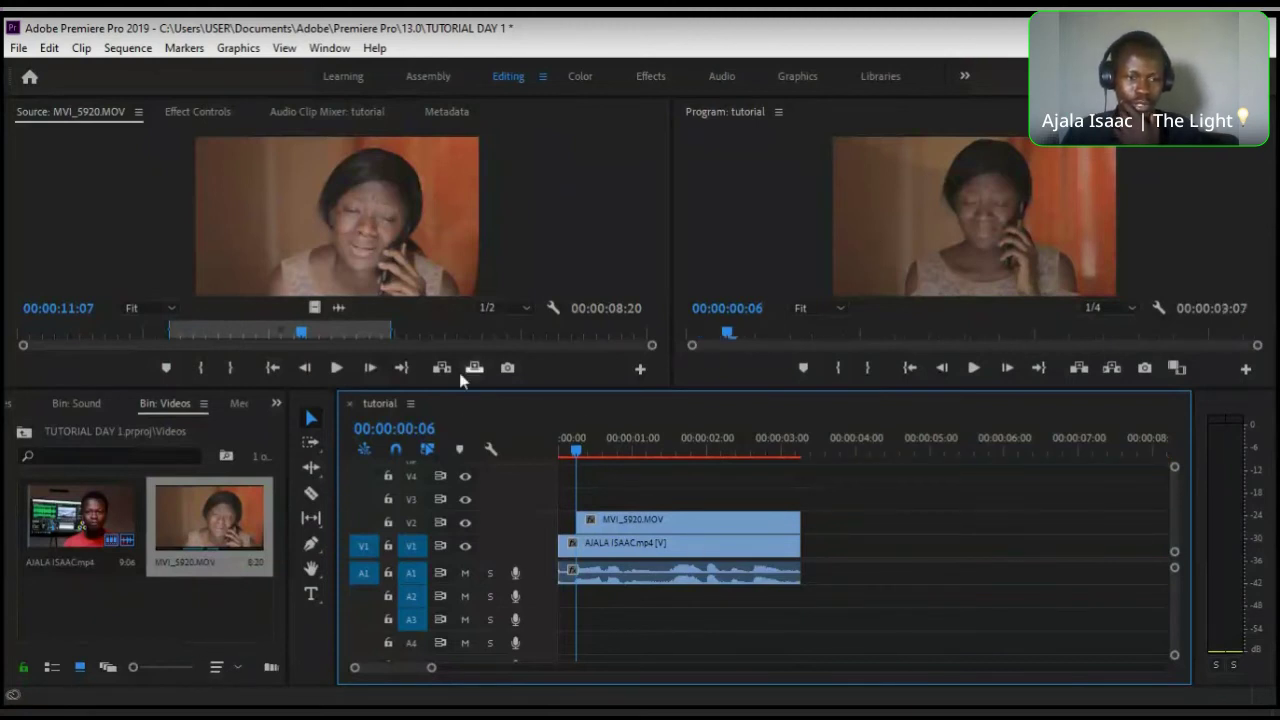
- Browse the computer's Videos and Downloads folders for media to import, and close the Import dialog without importing
double_click(143, 620)
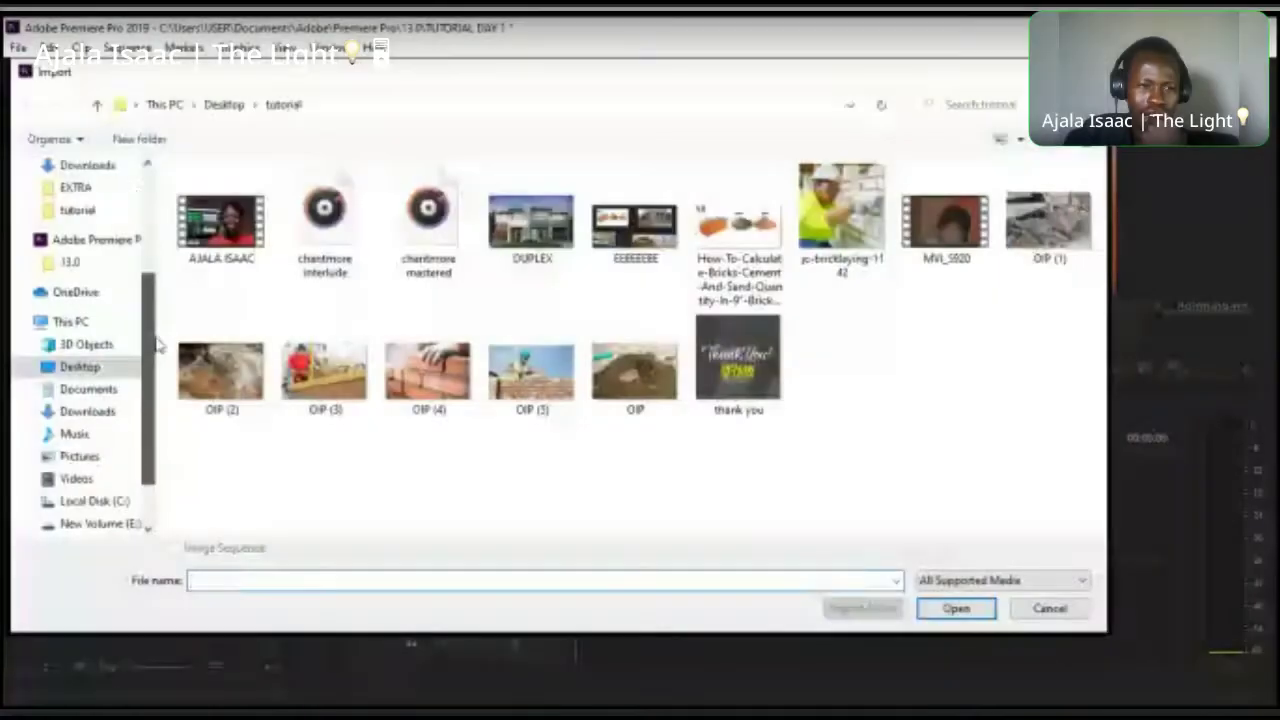
scroll(85, 418, down, 1)
click(80, 413)
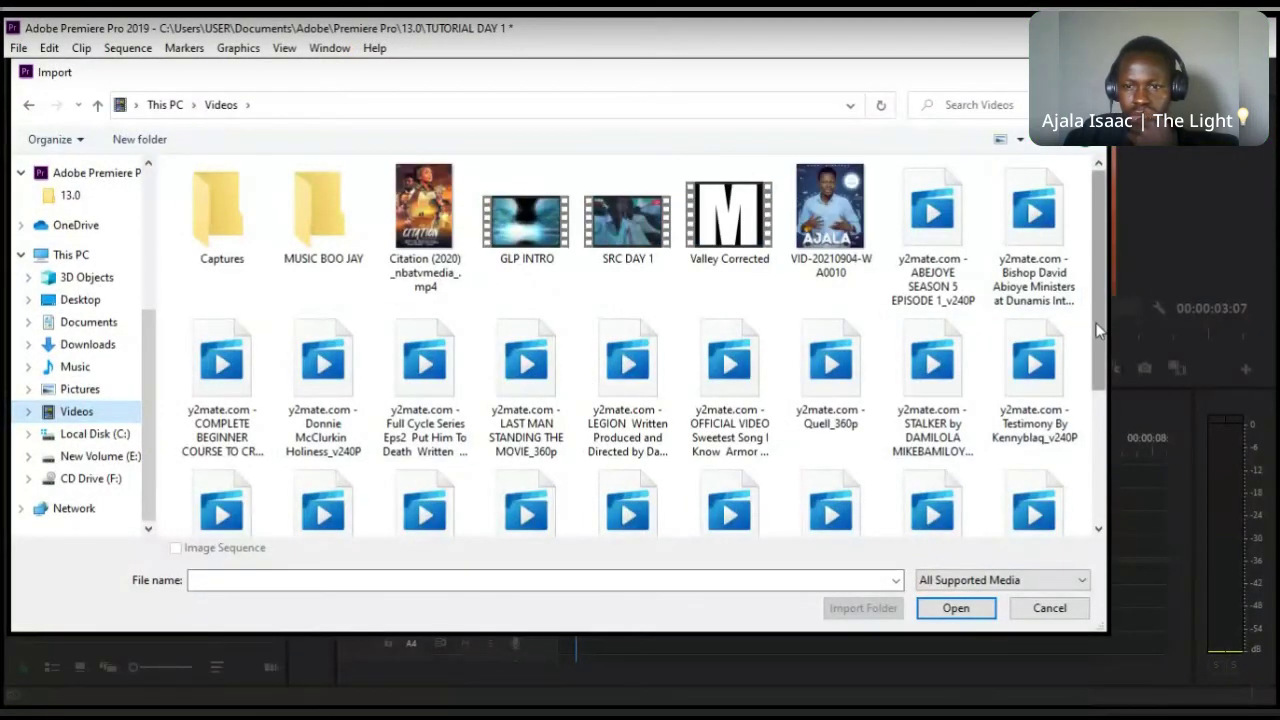
drag(1098, 330, 1101, 398)
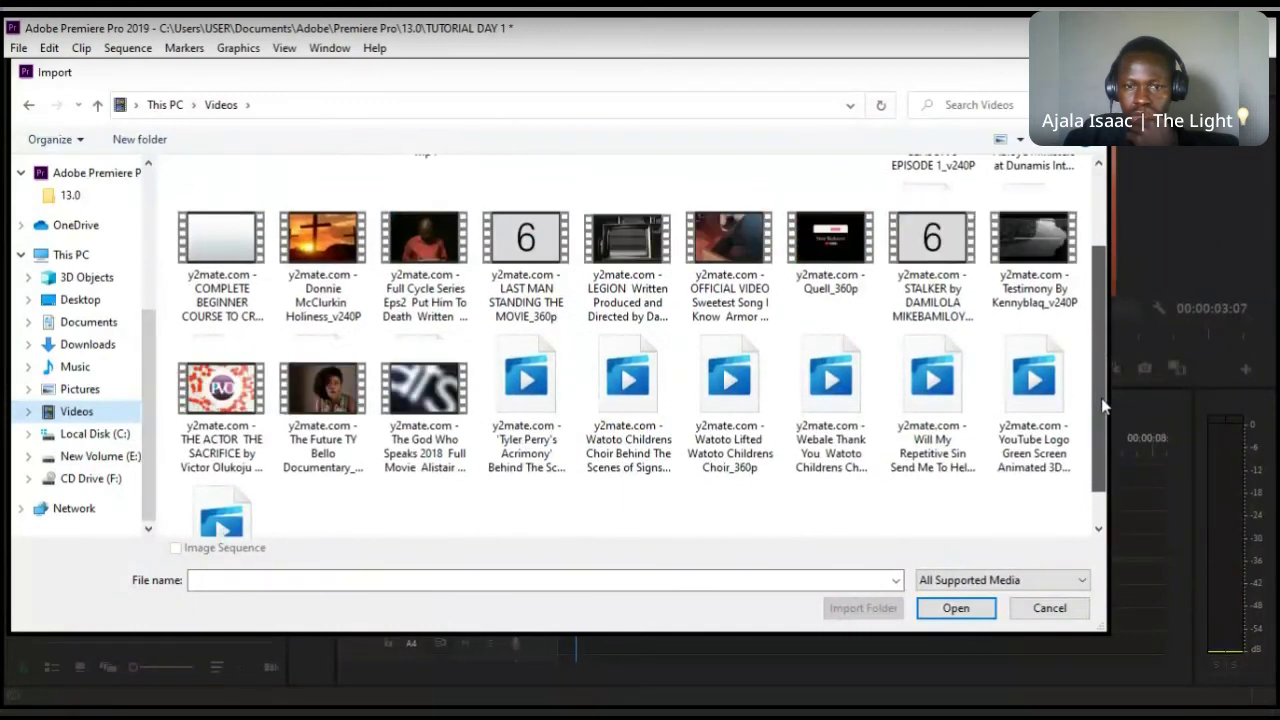
drag(1101, 398, 1101, 286)
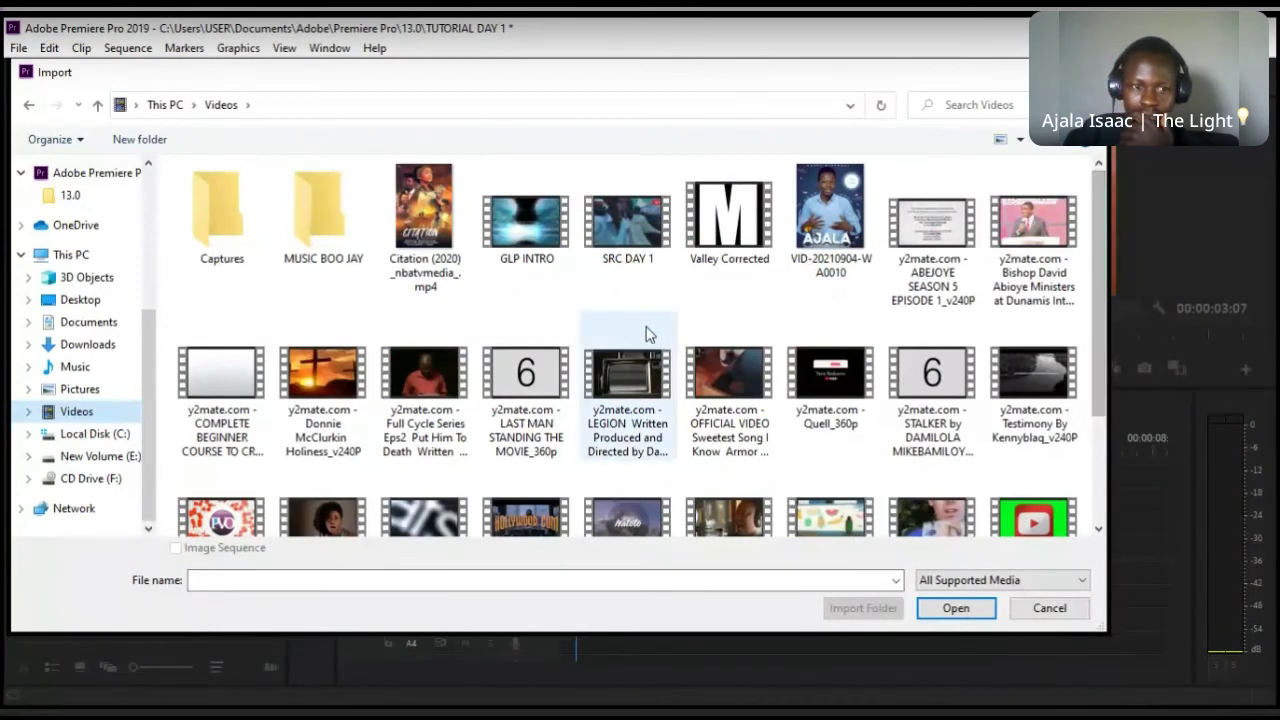
click(80, 350)
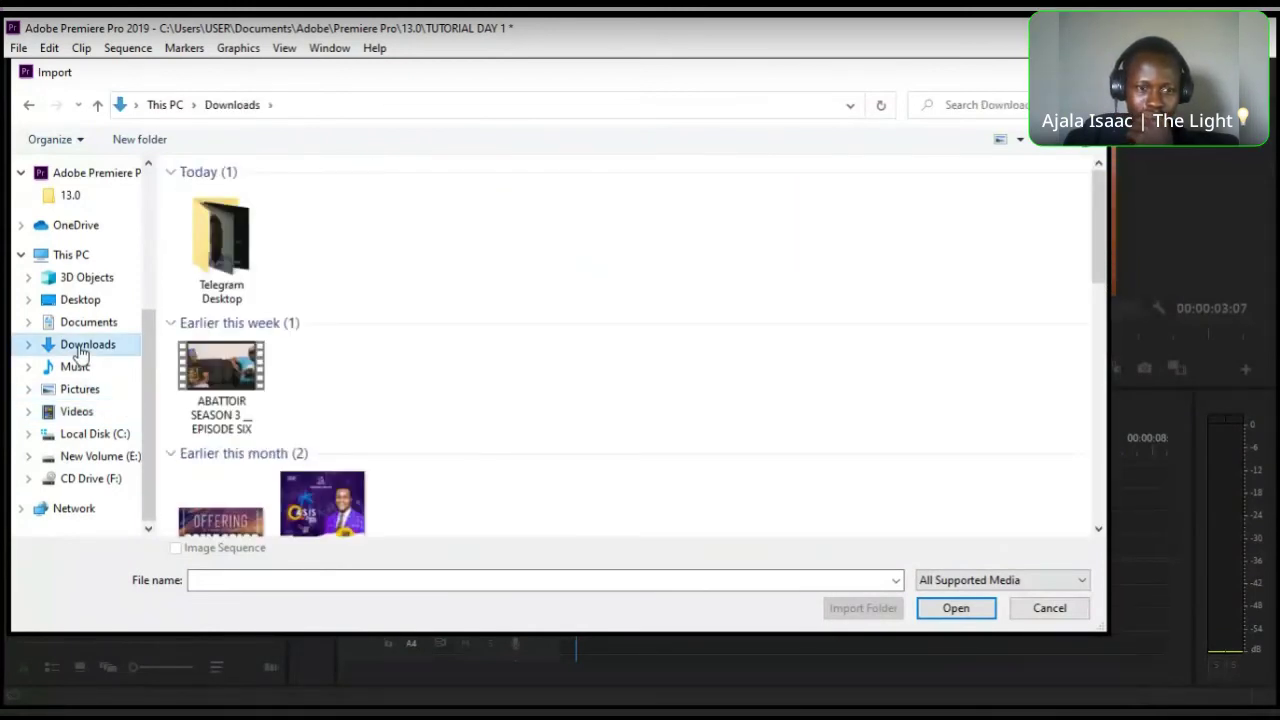
scroll(478, 484, down, 10)
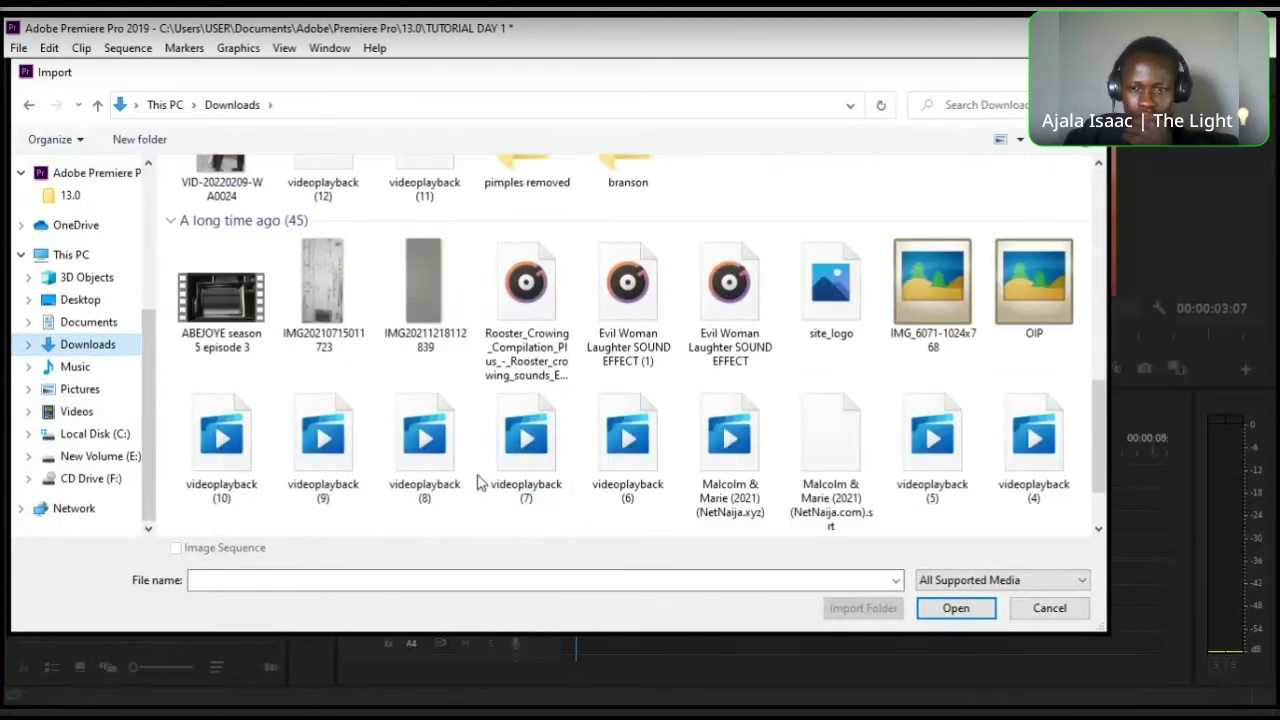
scroll(478, 484, up, 10)
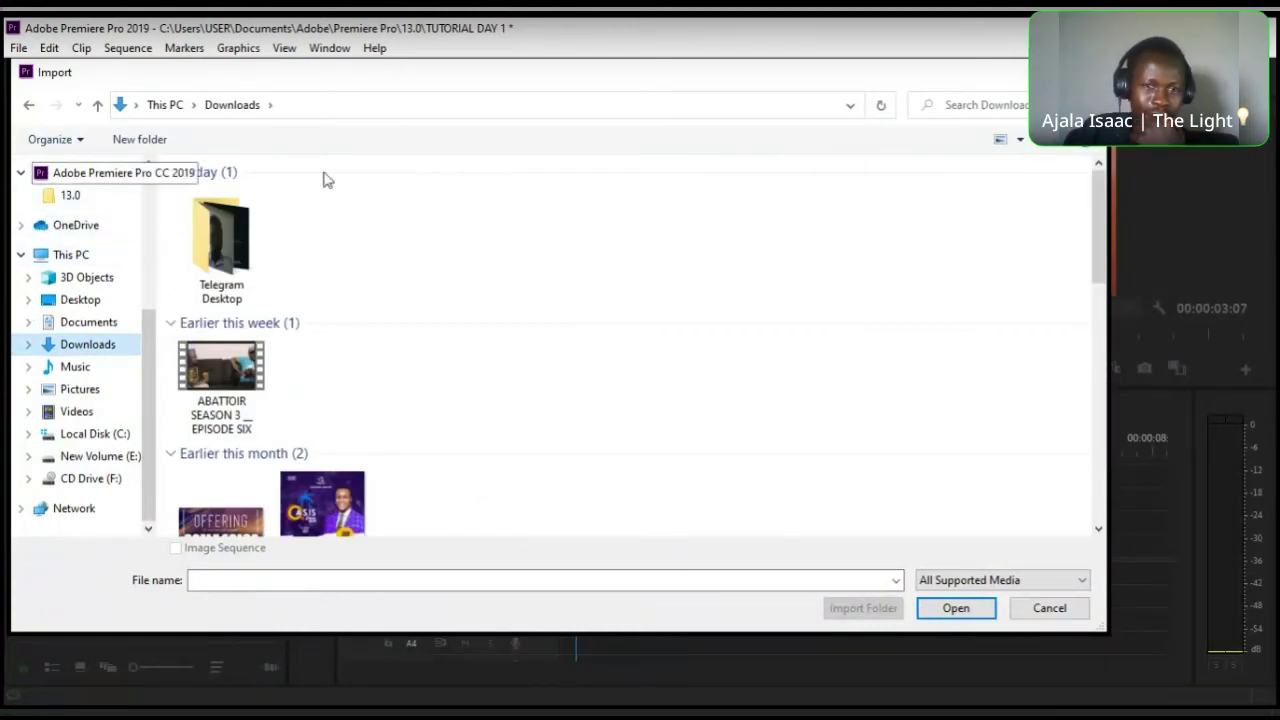
click(1050, 616)
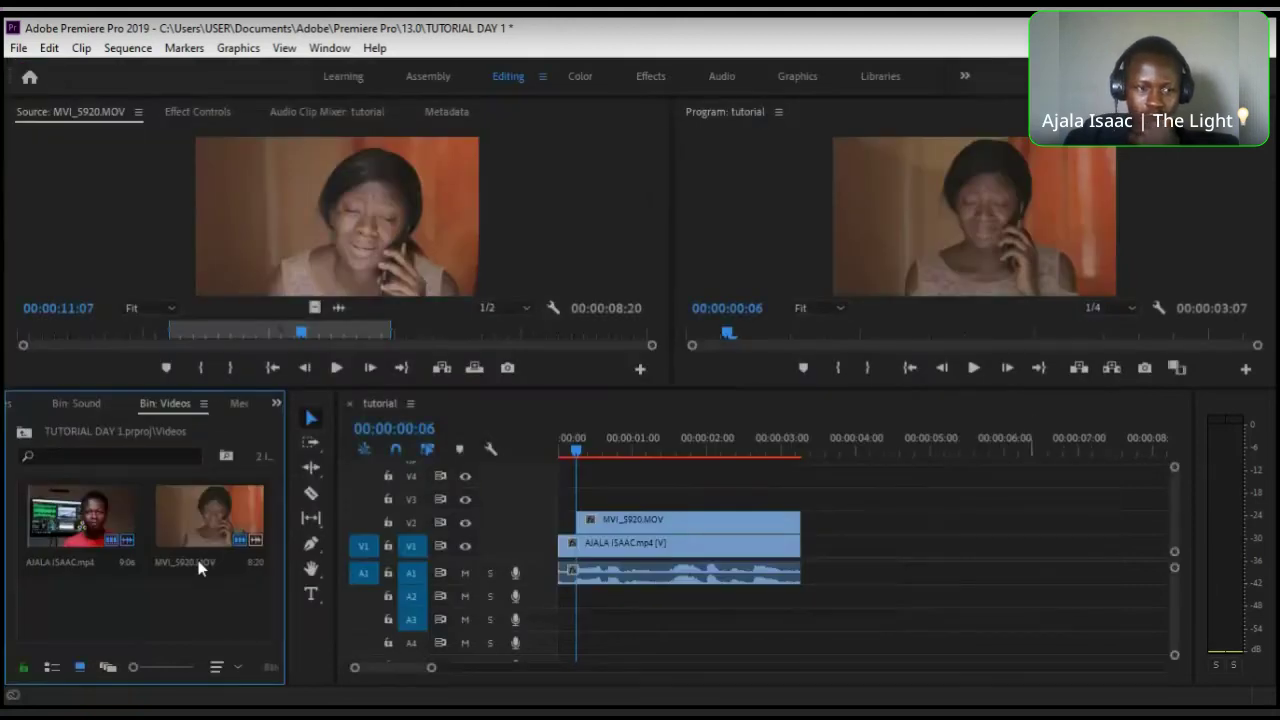
- Open the Pictures bin and place jc-bricklaying-1142.jpg on V3 at the start of the sequence
click(74, 404)
click(24, 432)
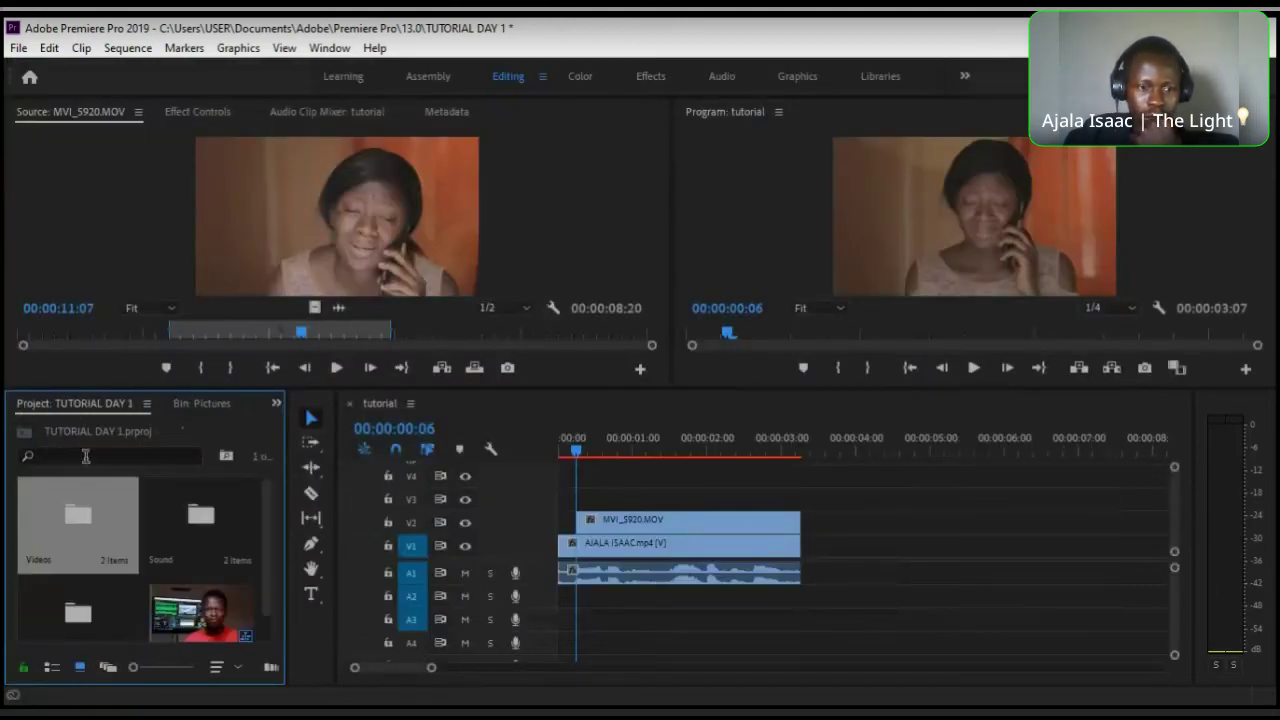
double_click(77, 589)
drag(200, 522, 552, 500)
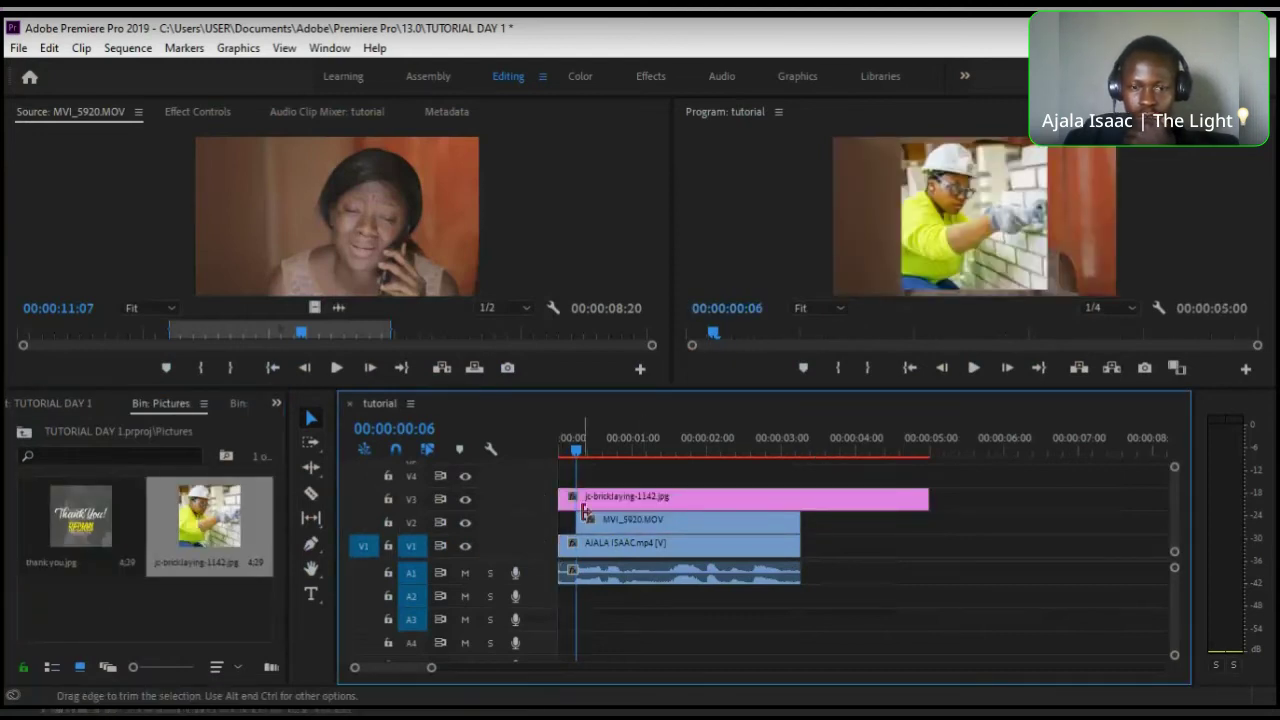
- Align the V2 and V3 clips to the sequence start and trim the V3 image to end with the V1 clip
drag(681, 500, 560, 499)
drag(575, 440, 560, 440)
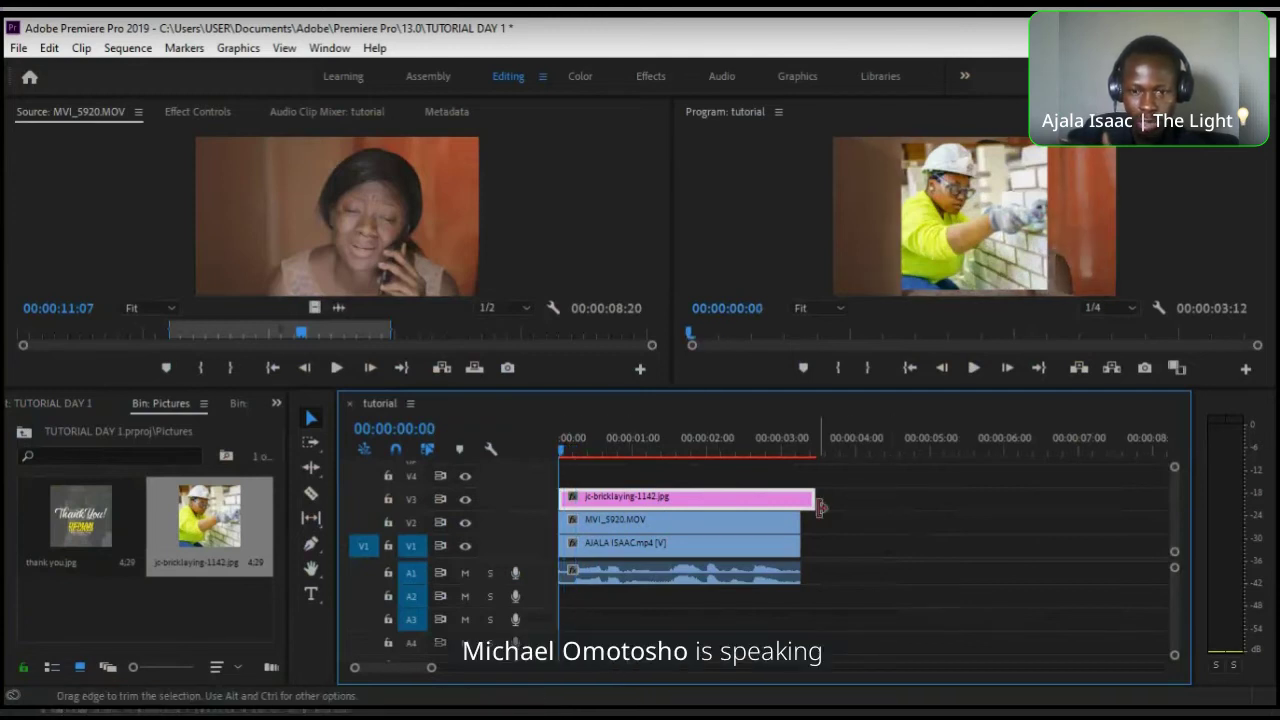
drag(814, 497, 800, 497)
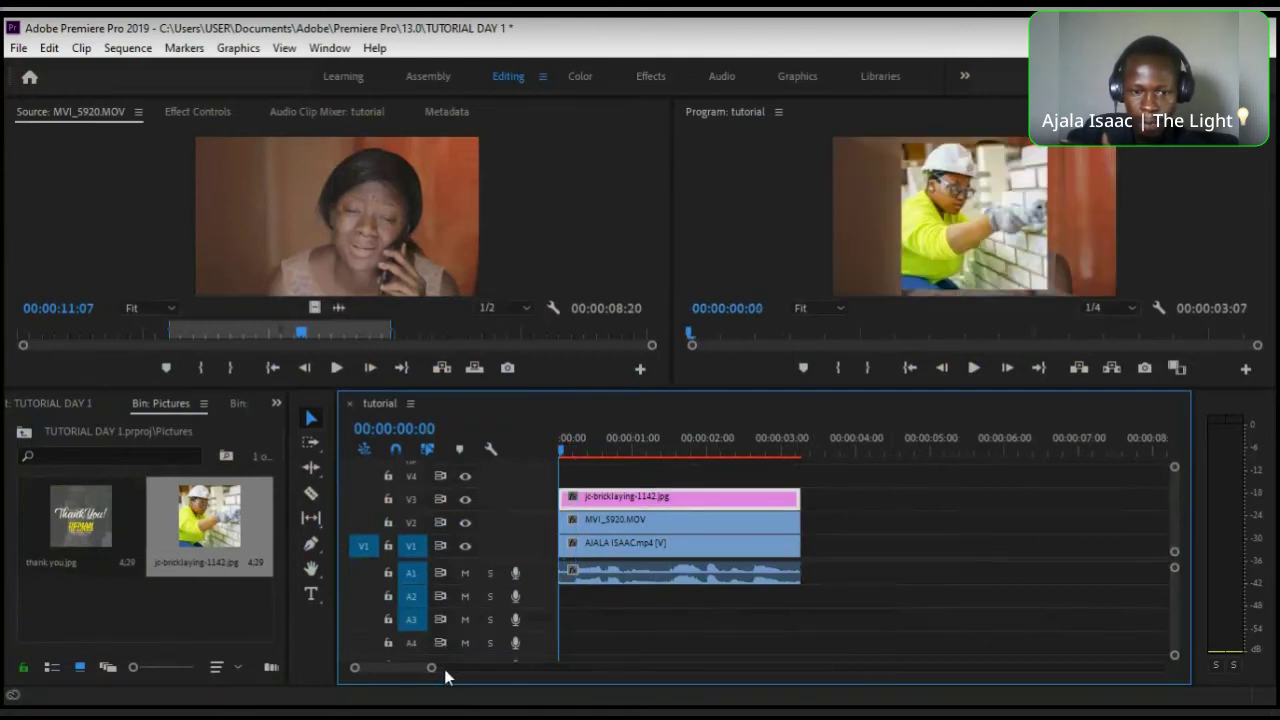
- Set the Scale of jc-bricklaying-1142.jpg on V3 to 204 and its vertical Position to 742
drag(431, 667, 414, 673)
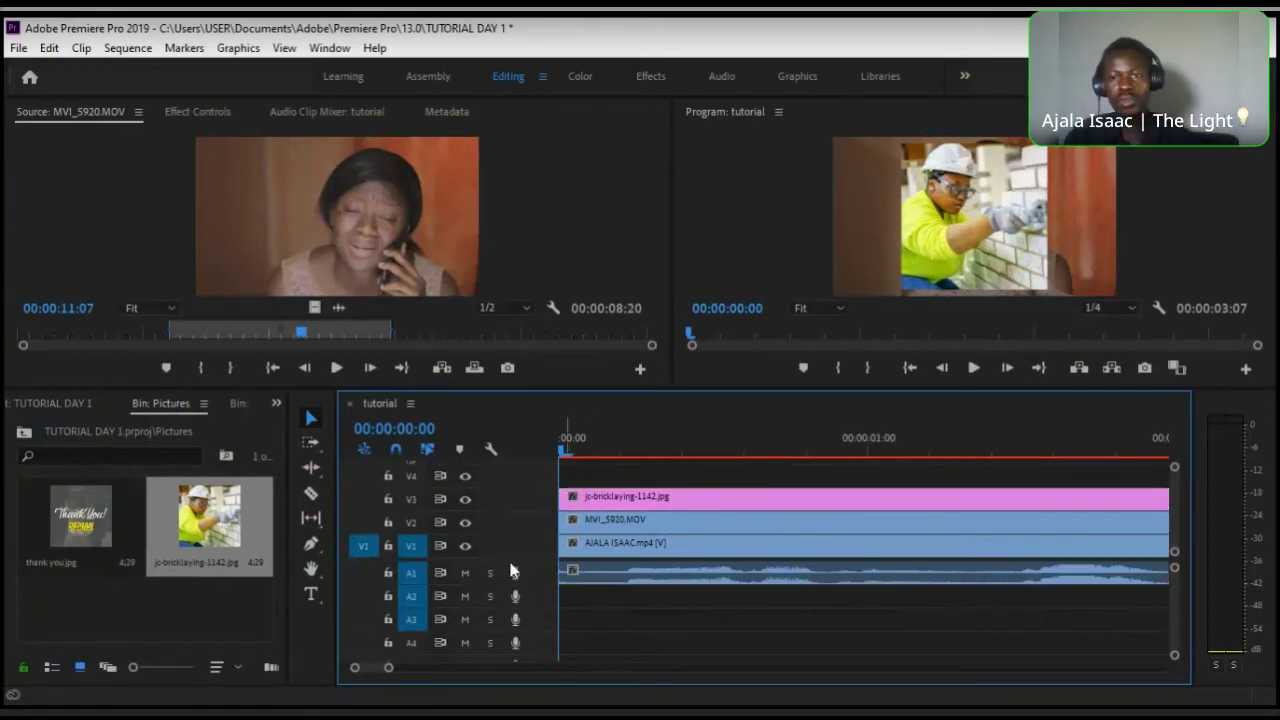
click(702, 498)
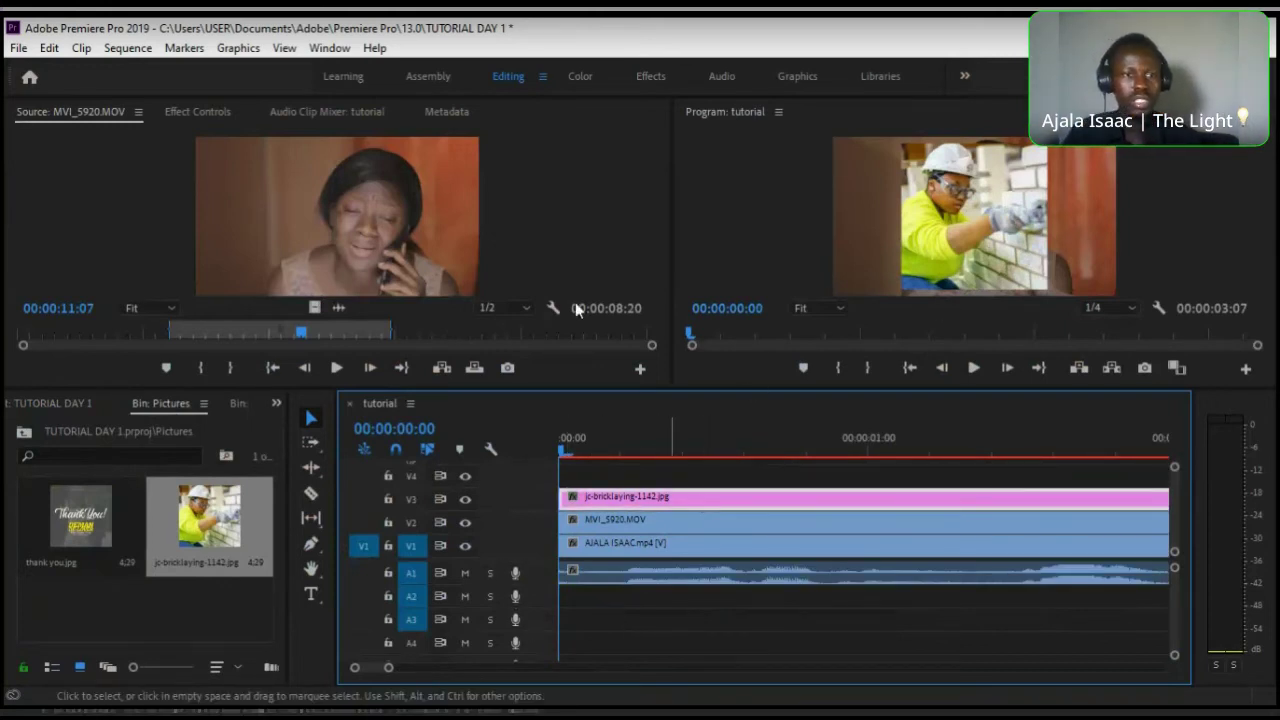
click(195, 111)
click(638, 496)
click(216, 116)
click(18, 188)
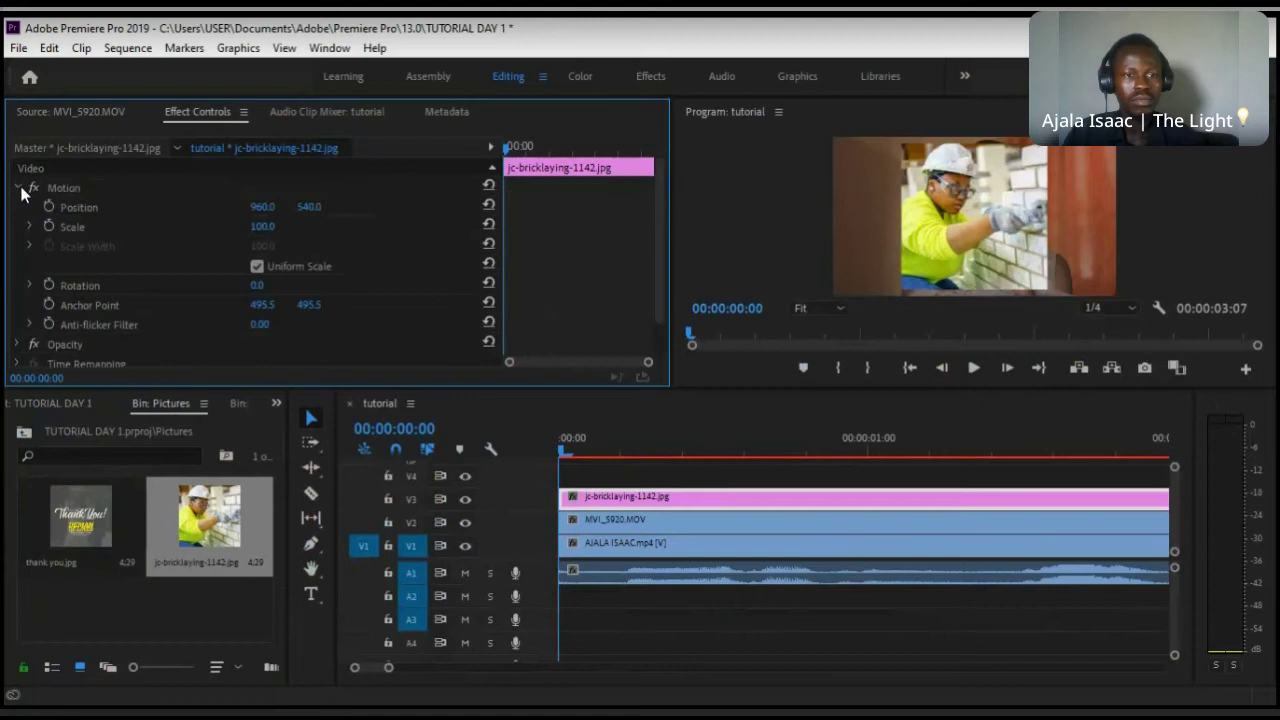
drag(263, 230, 283, 265)
drag(311, 213, 322, 182)
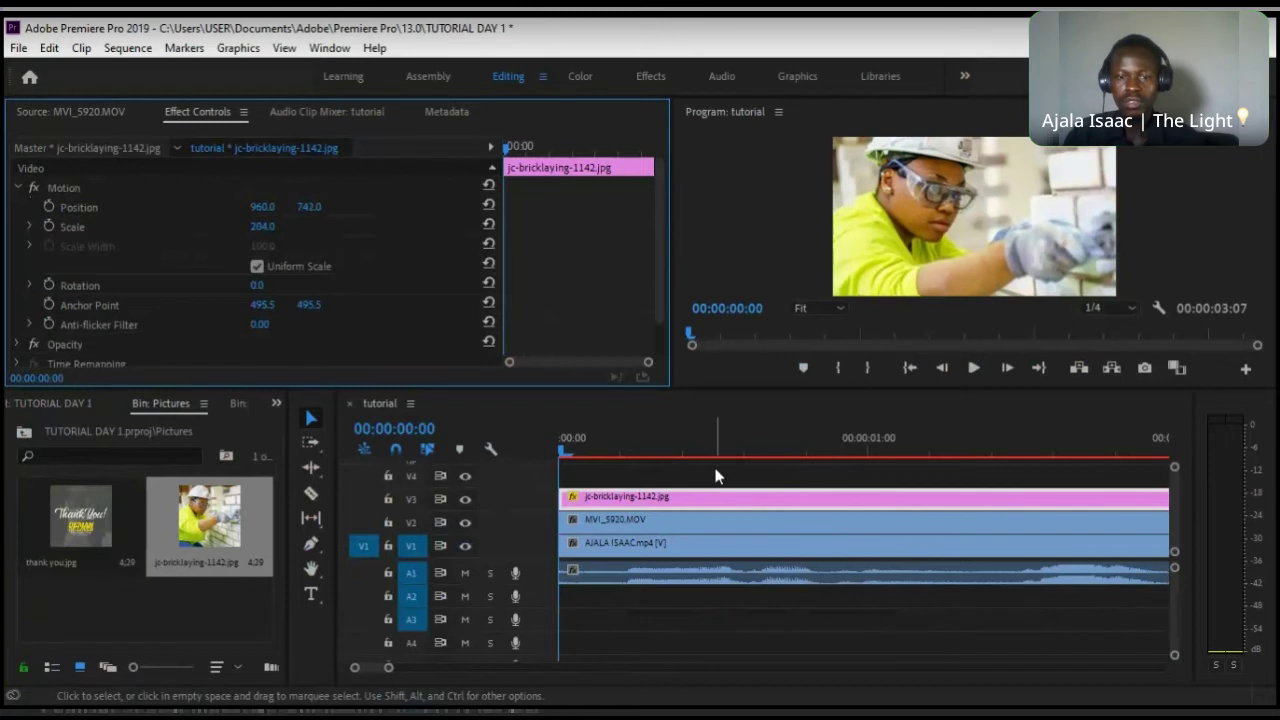
- Trim the starts of the V2 and V3 clips to the same point, just under half a second into the sequence
click(601, 469)
key(minus)
key(minus)
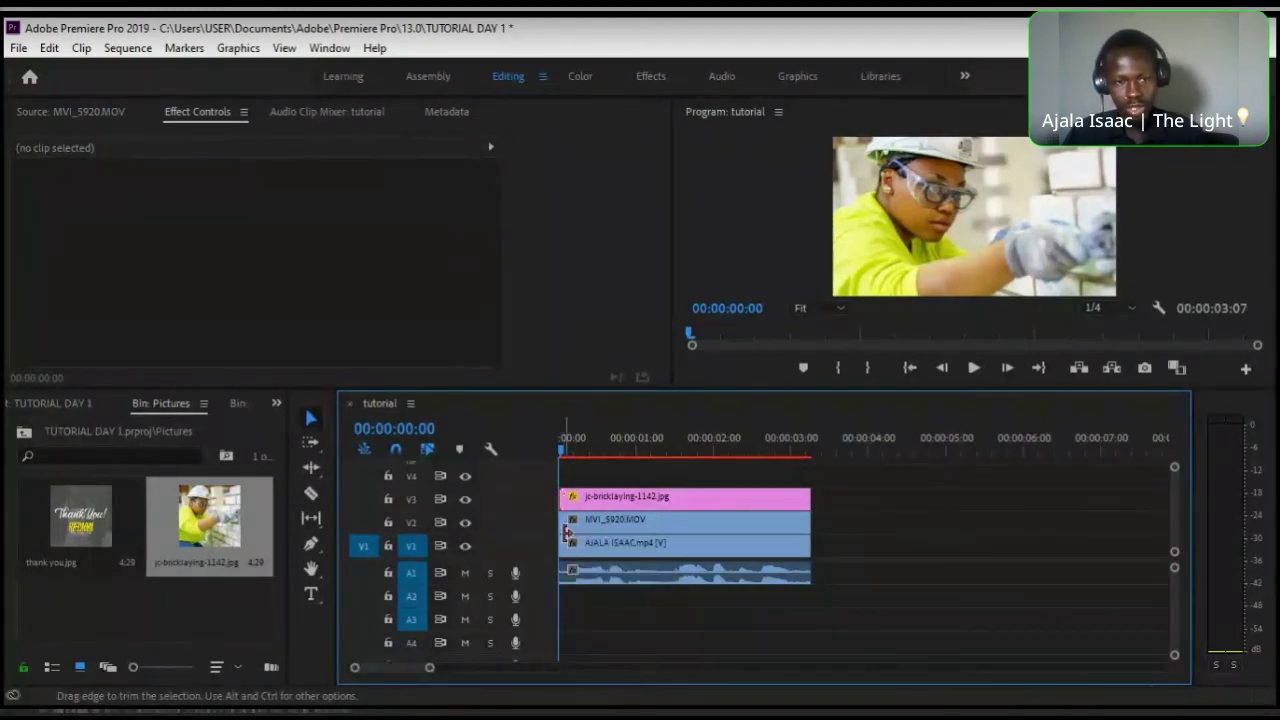
drag(557, 506, 593, 528)
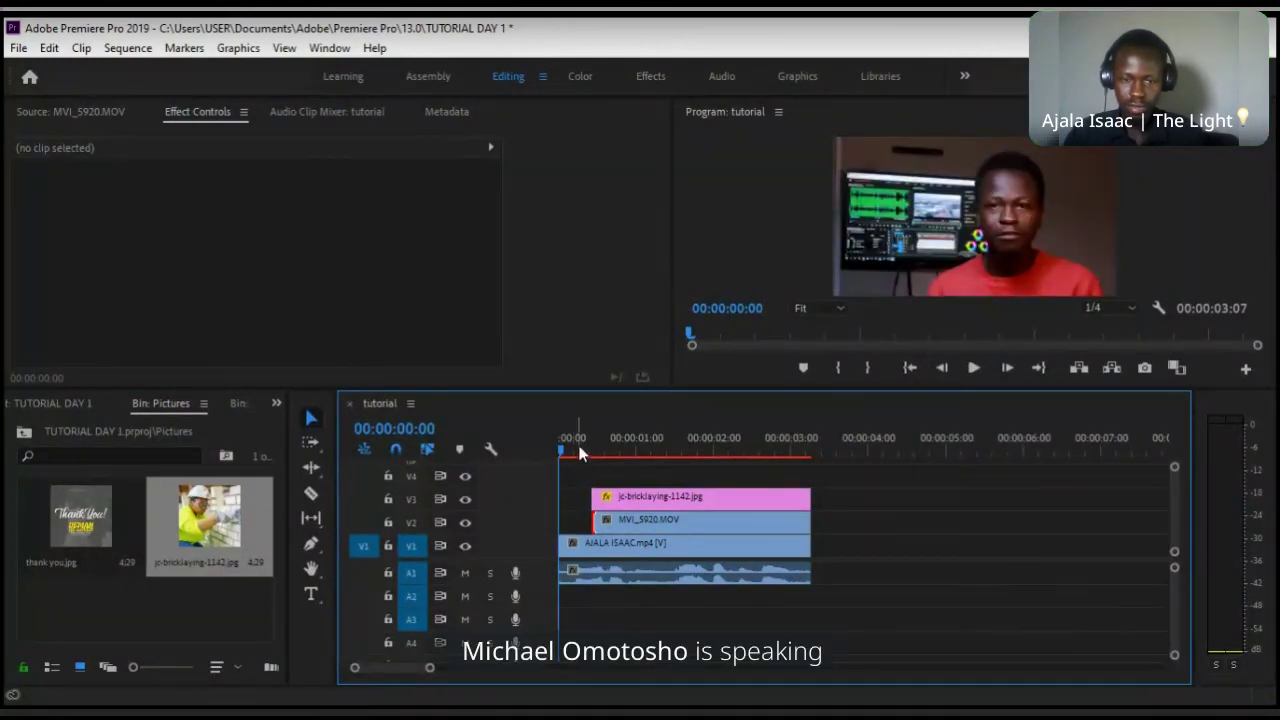
- View the frame at 00:00:00:06 and return the playhead to the start of the sequence
click(578, 452)
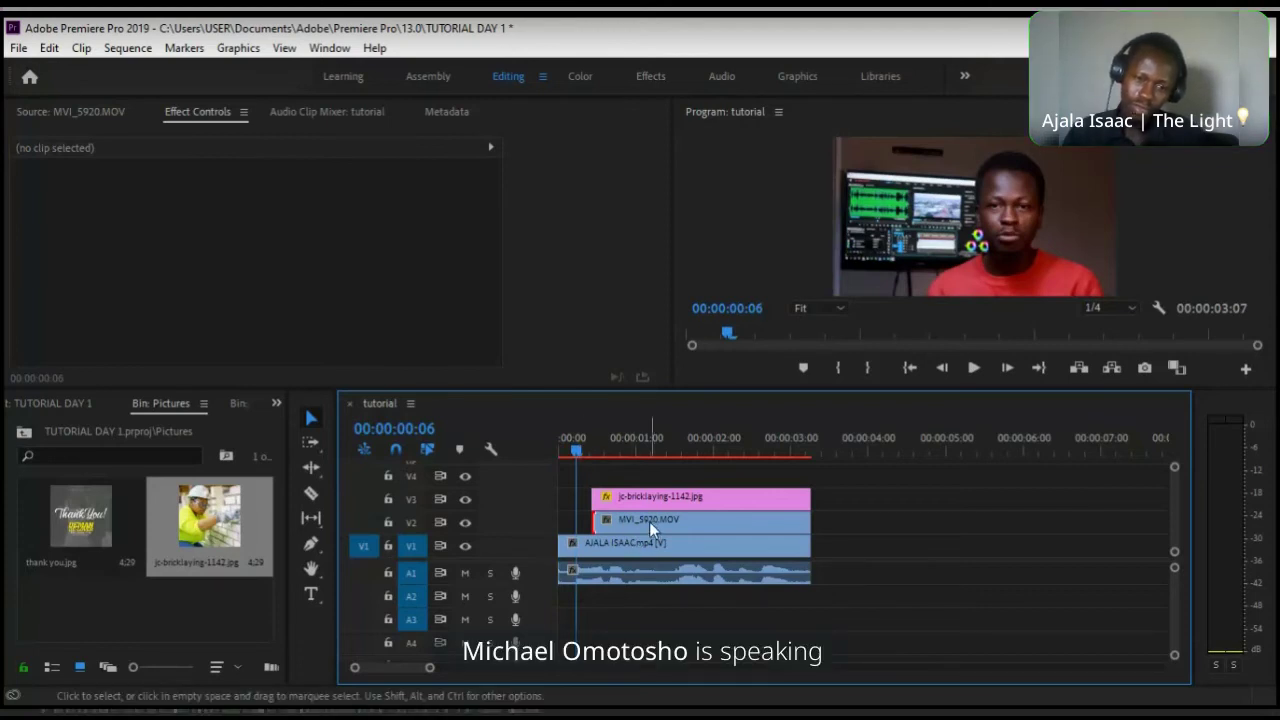
drag(429, 667, 405, 667)
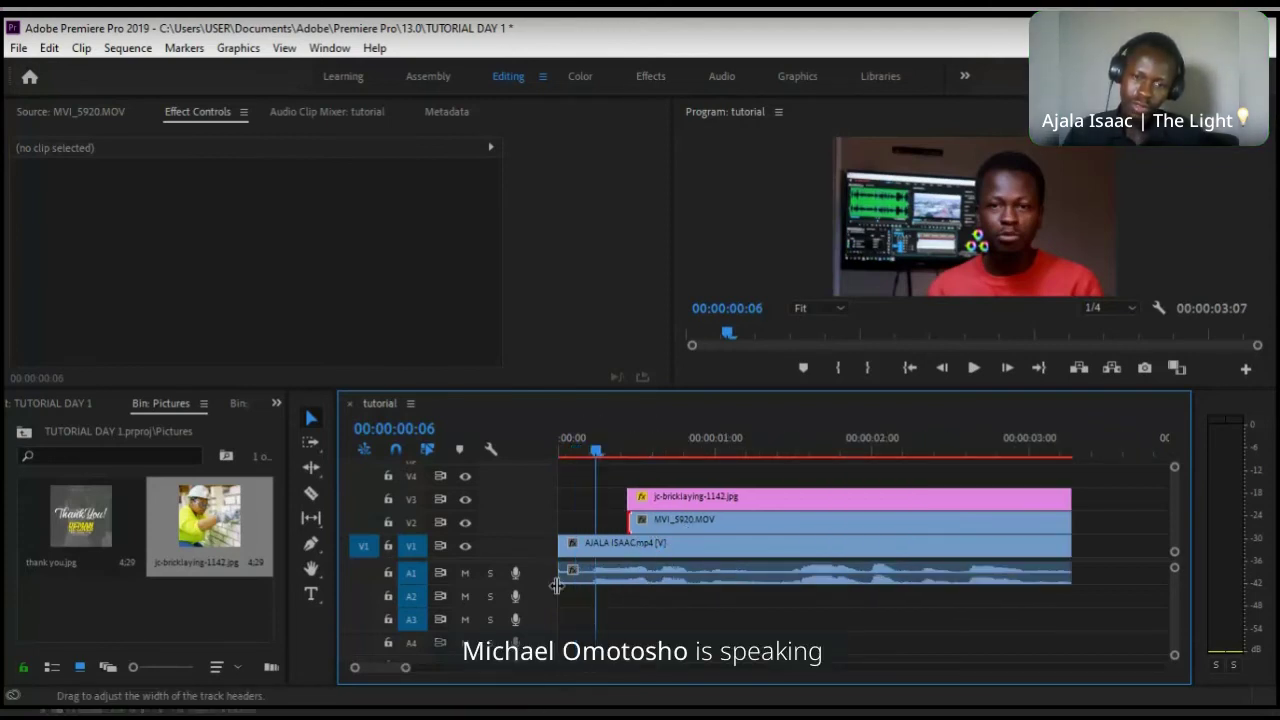
drag(594, 452, 496, 458)
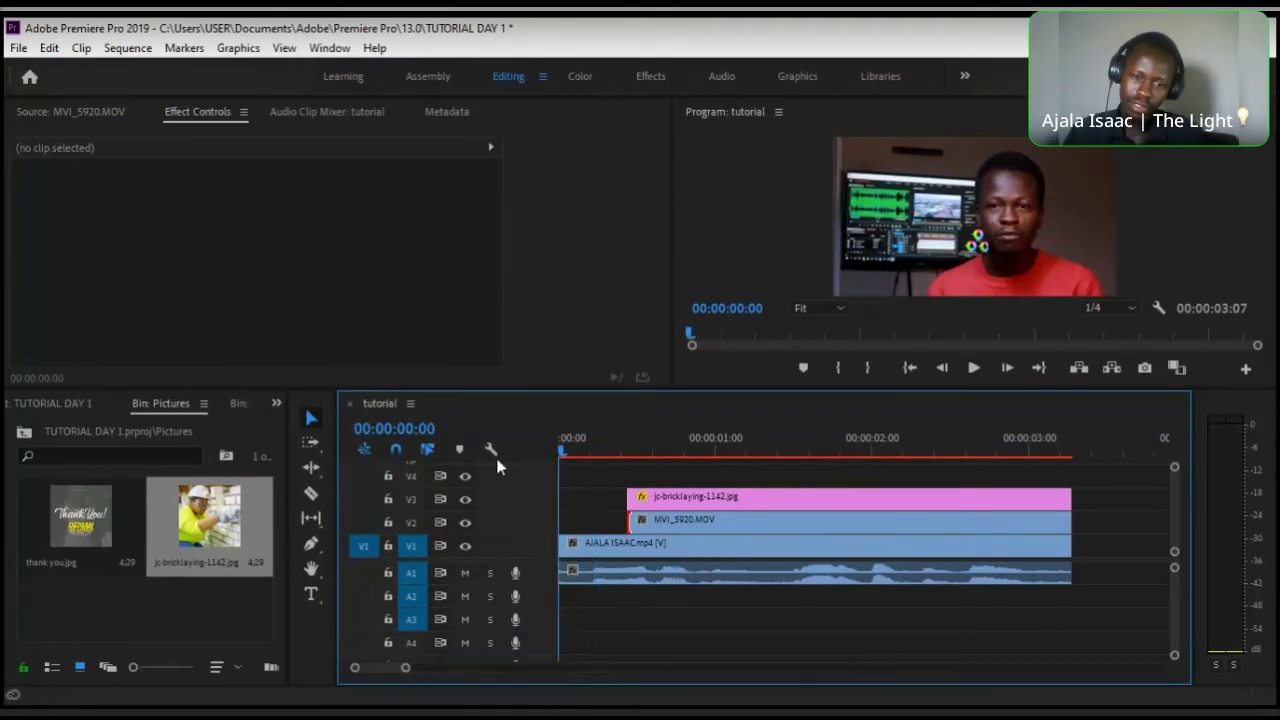
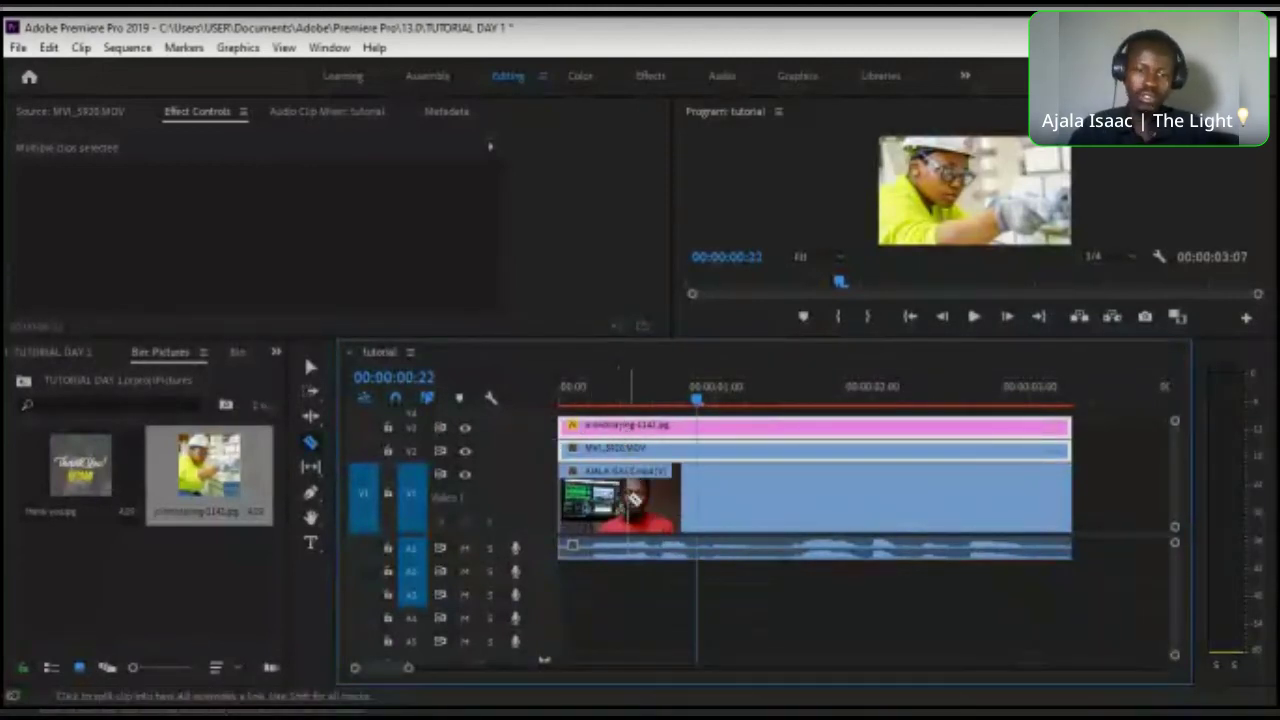
- Deselect the clips and play the sequence from the start to about 00:00:00:22
click(310, 442)
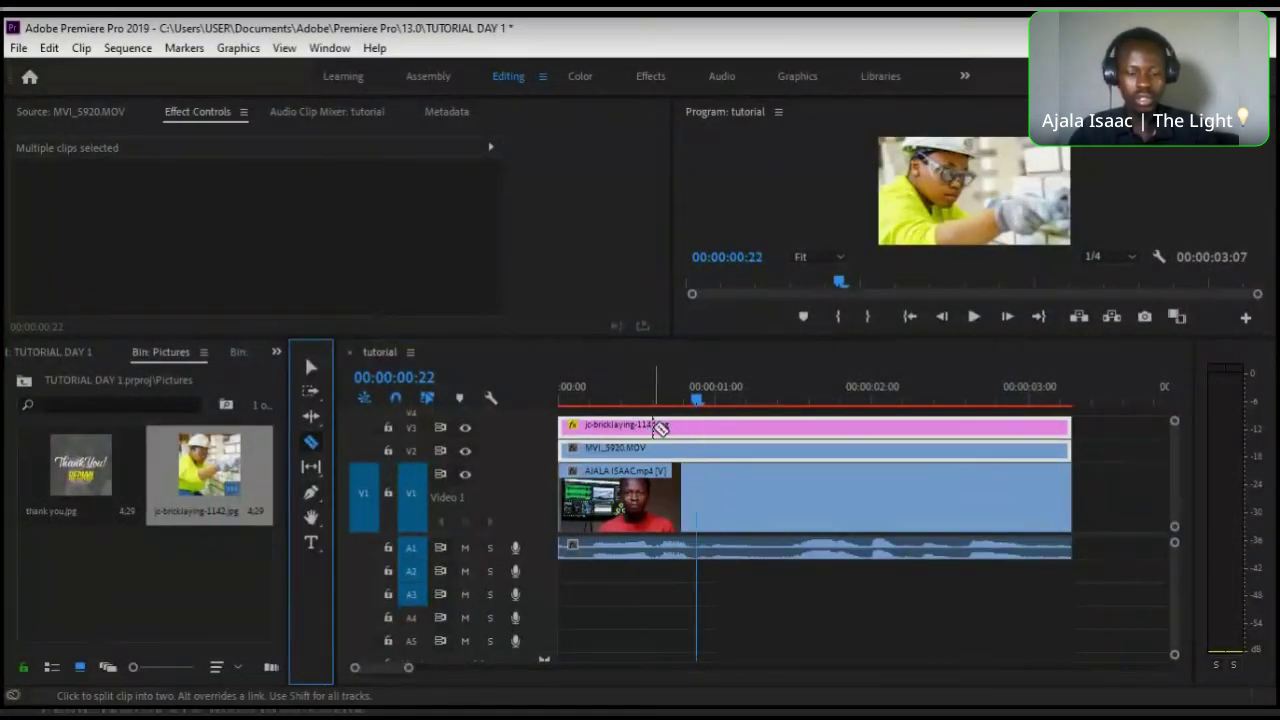
key(v)
click(737, 586)
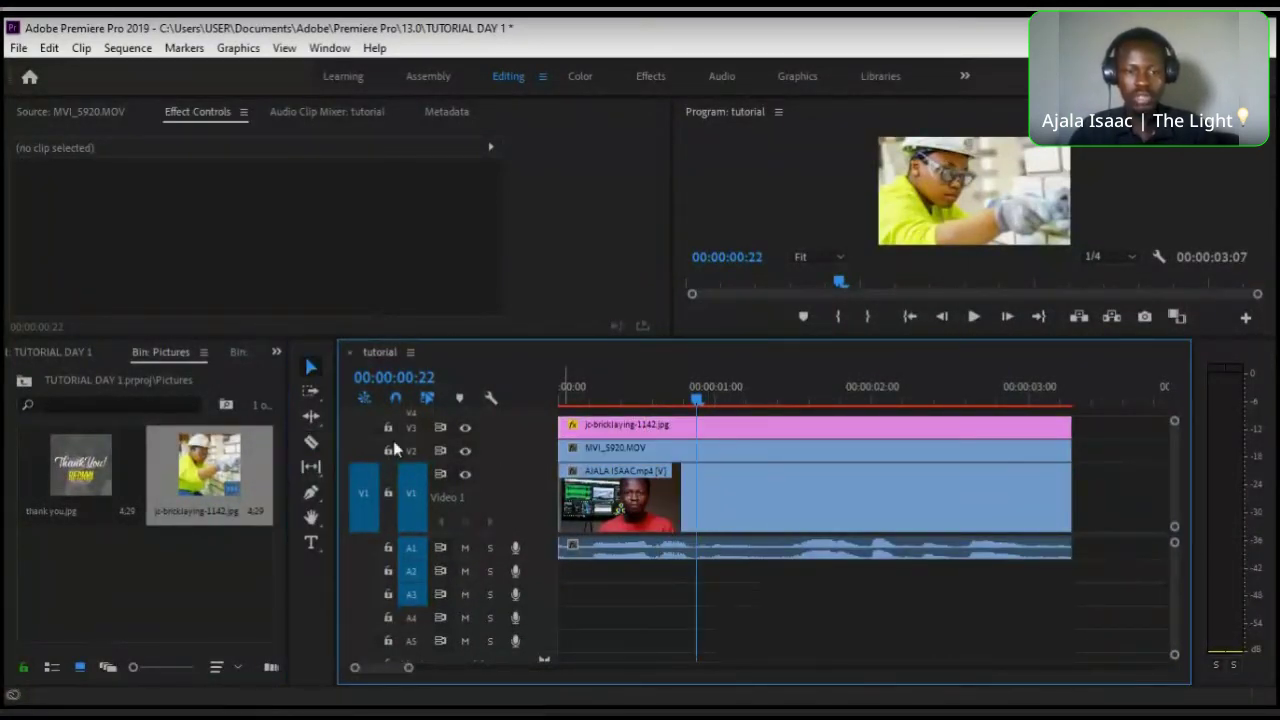
click(310, 442)
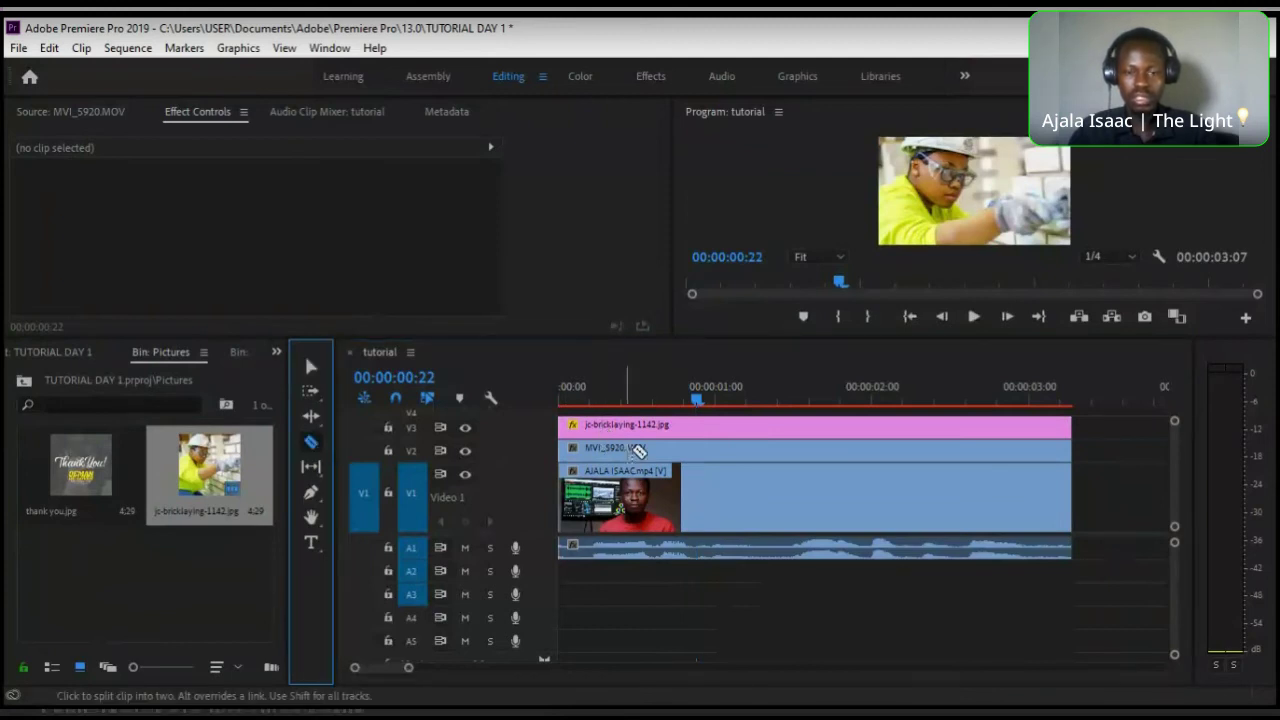
click(351, 420)
key(Home)
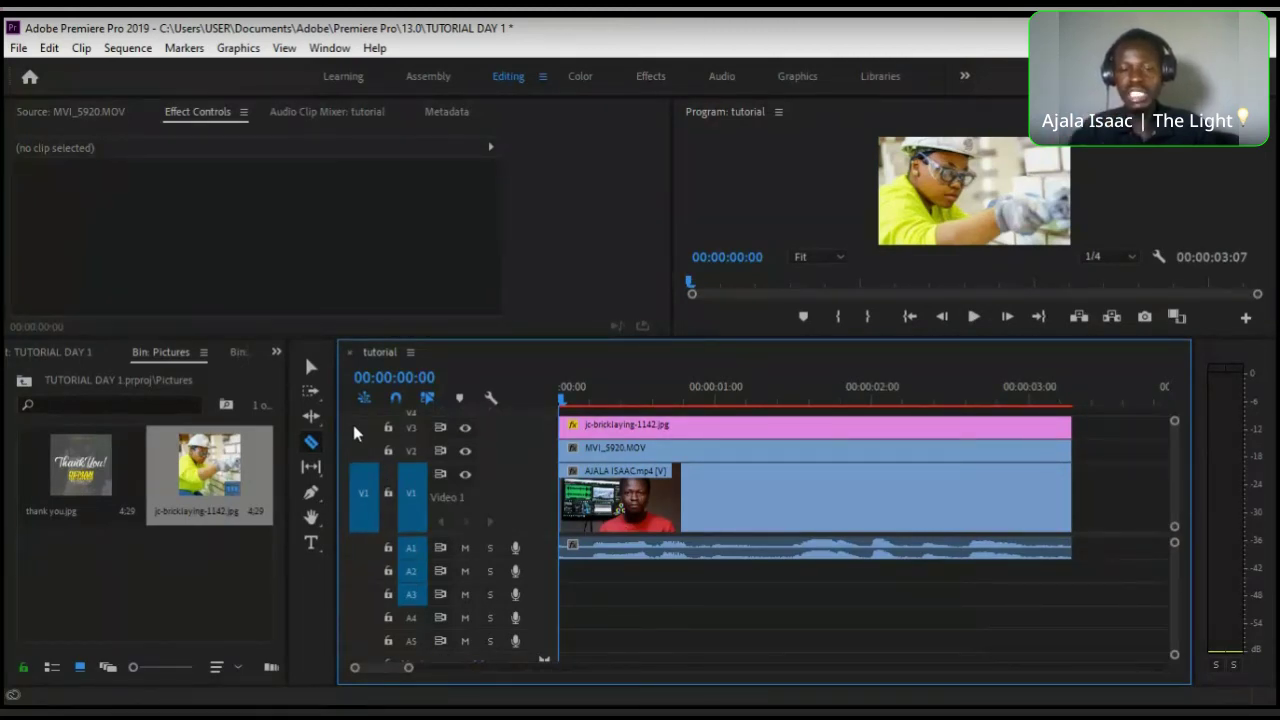
key(space)
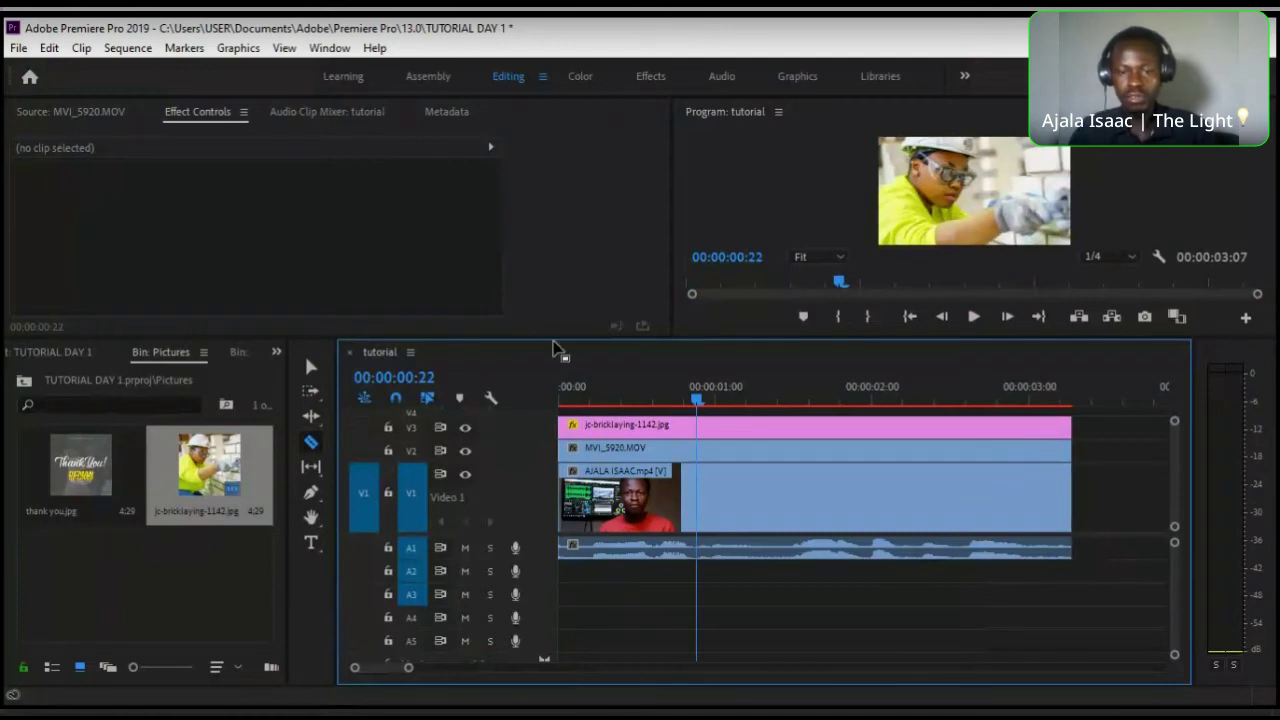
- Split the V3 image and the V2 video clip at 00:00:00:21, and widen the Timeline panel
drag(697, 402, 690, 402)
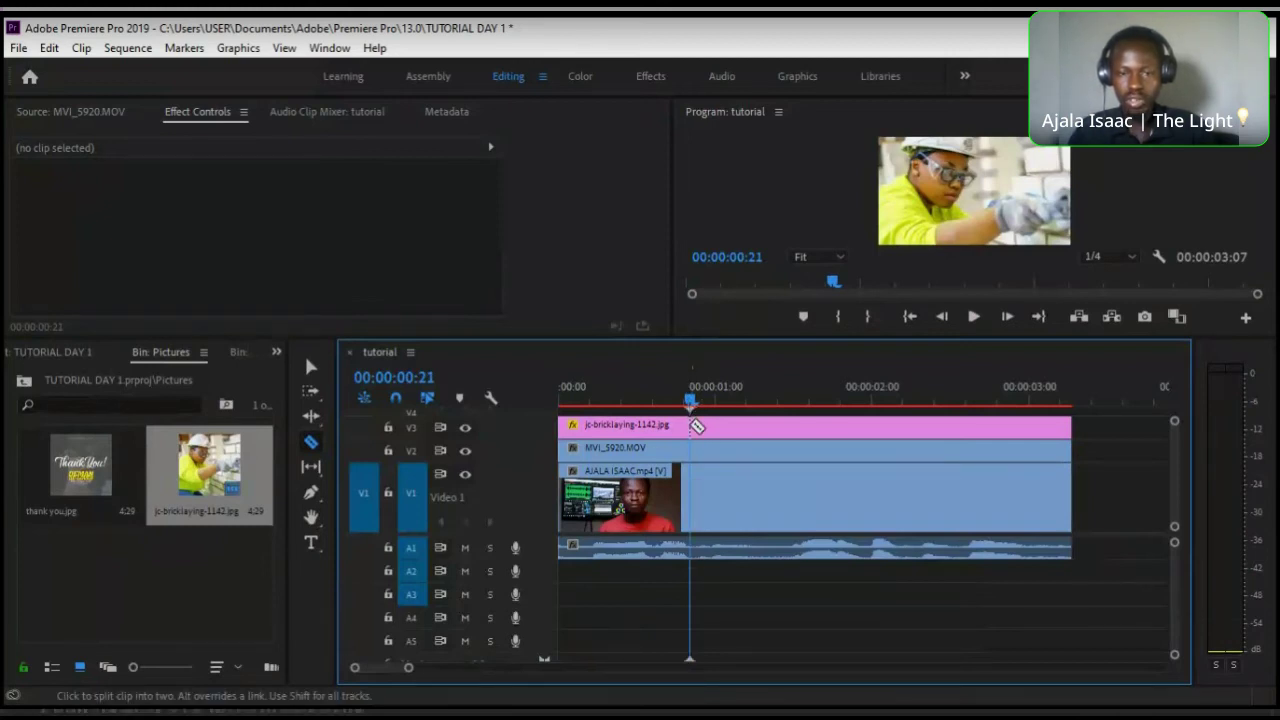
click(697, 426)
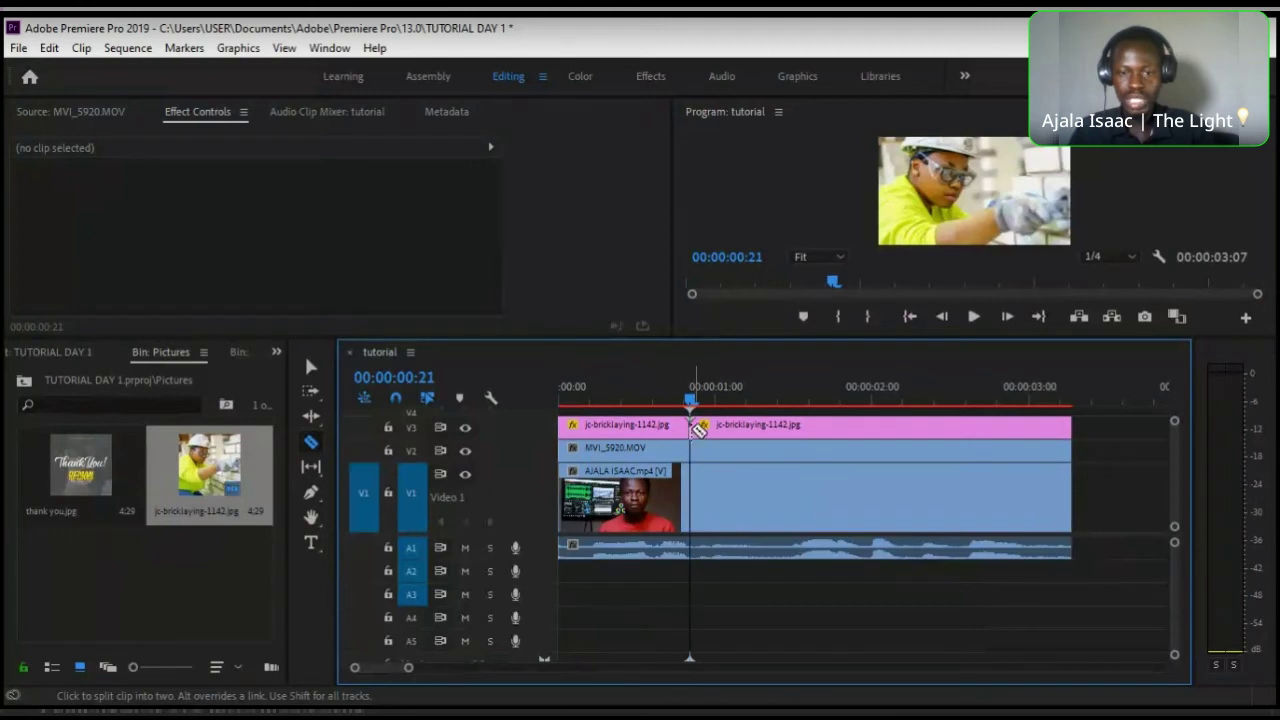
click(695, 448)
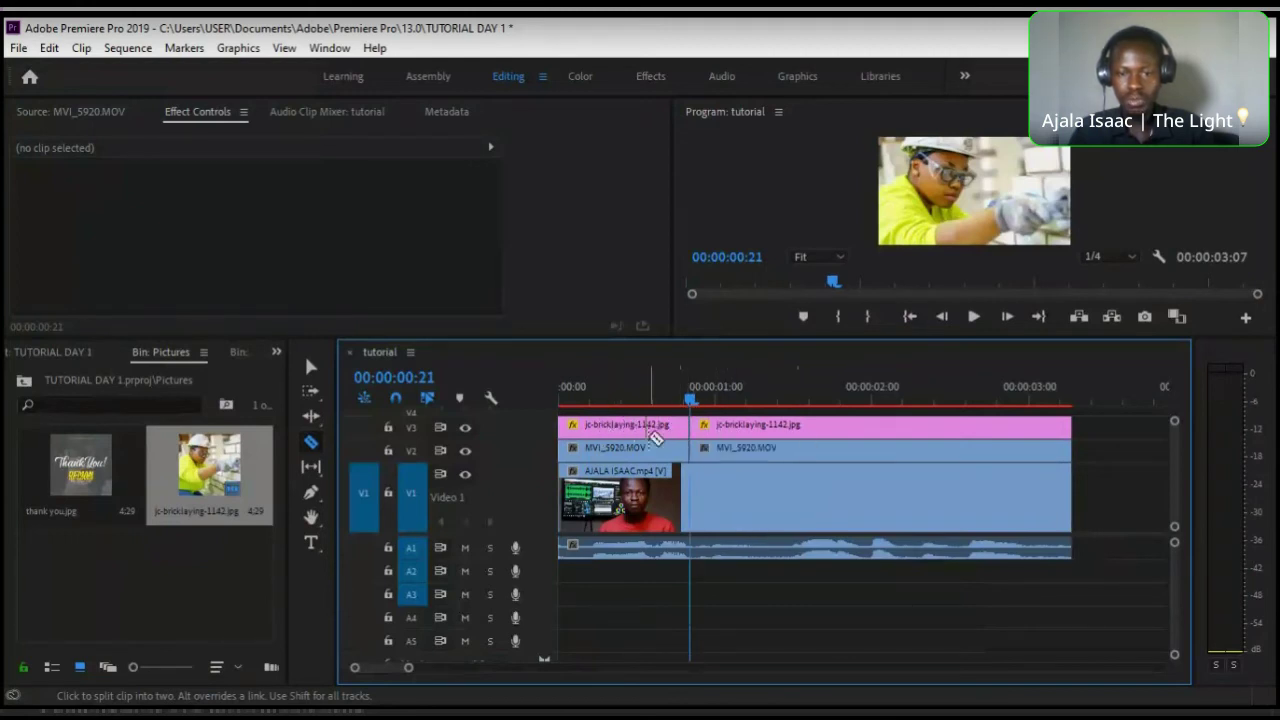
drag(693, 402, 747, 401)
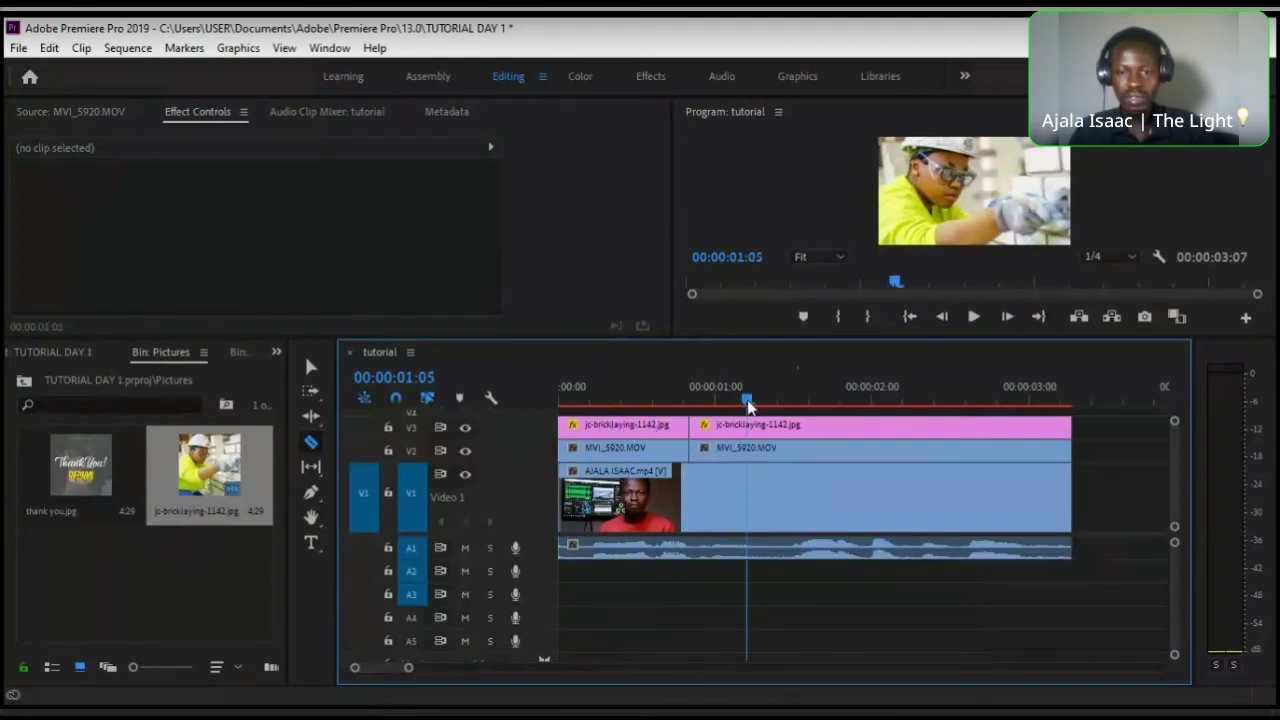
drag(335, 480, 166, 483)
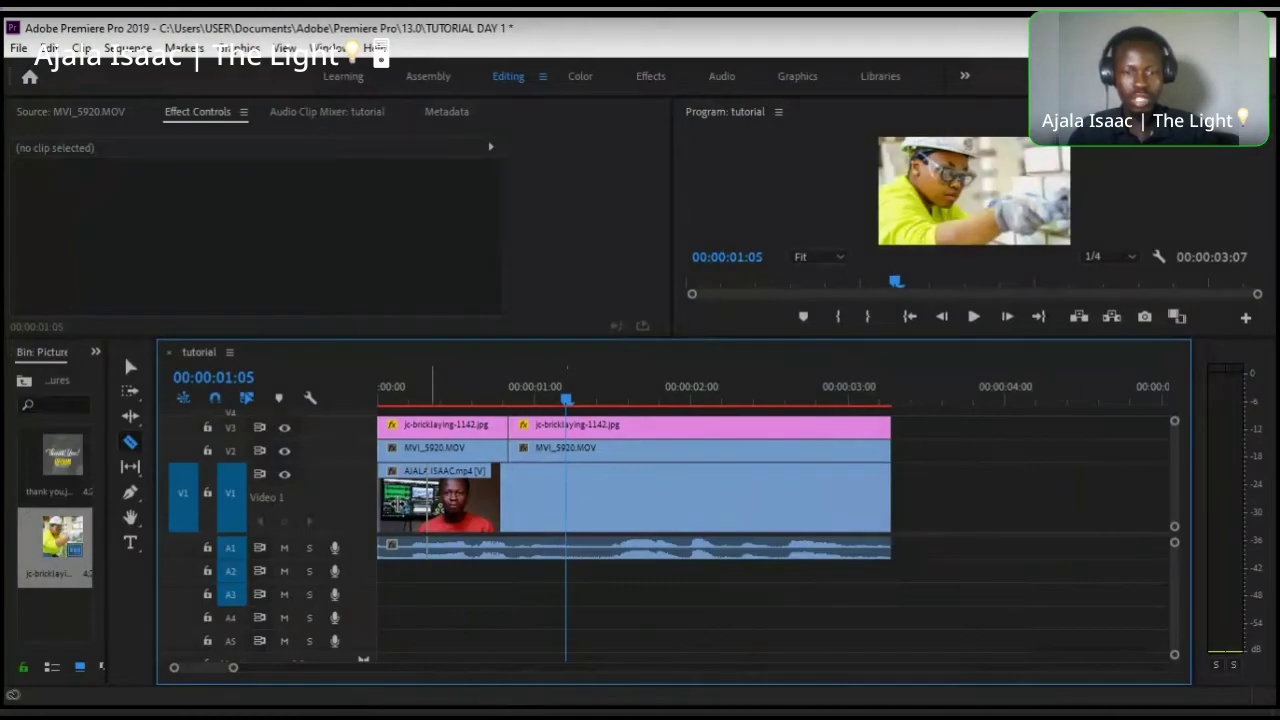
- Delete the first segments of the V2 and V3 clips, before the cut at 00:00:00:21
click(130, 366)
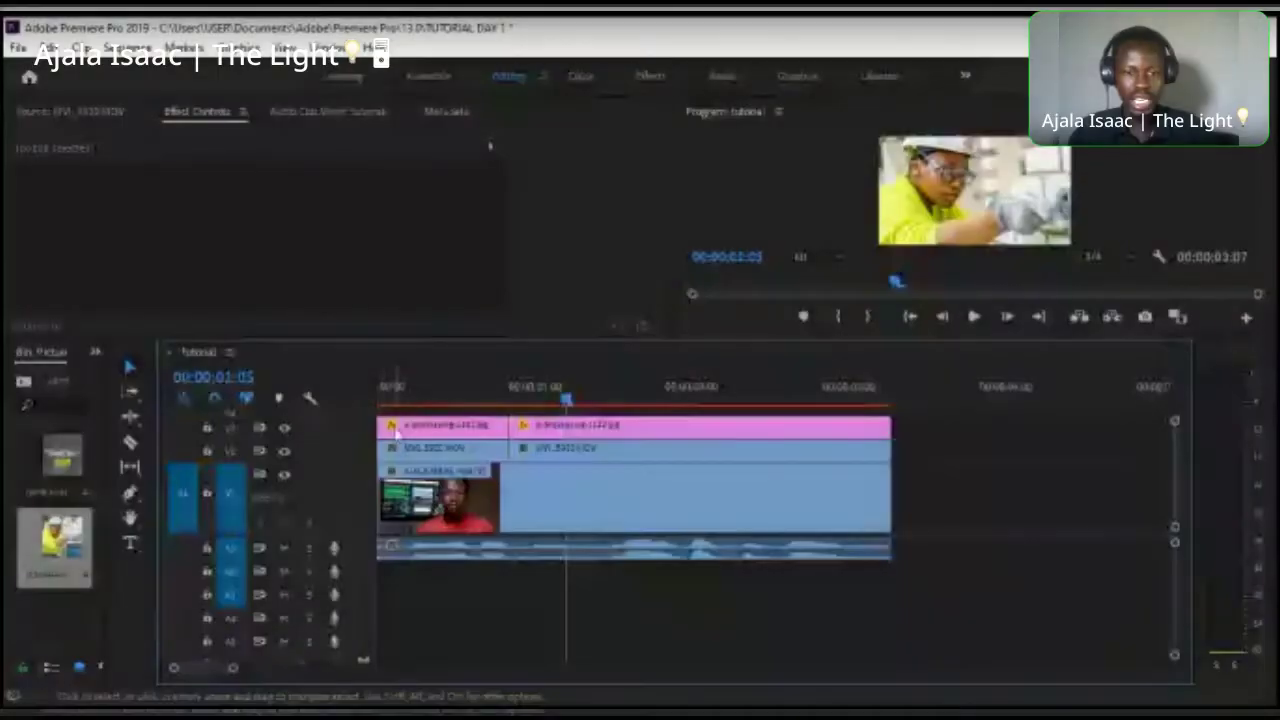
click(447, 455)
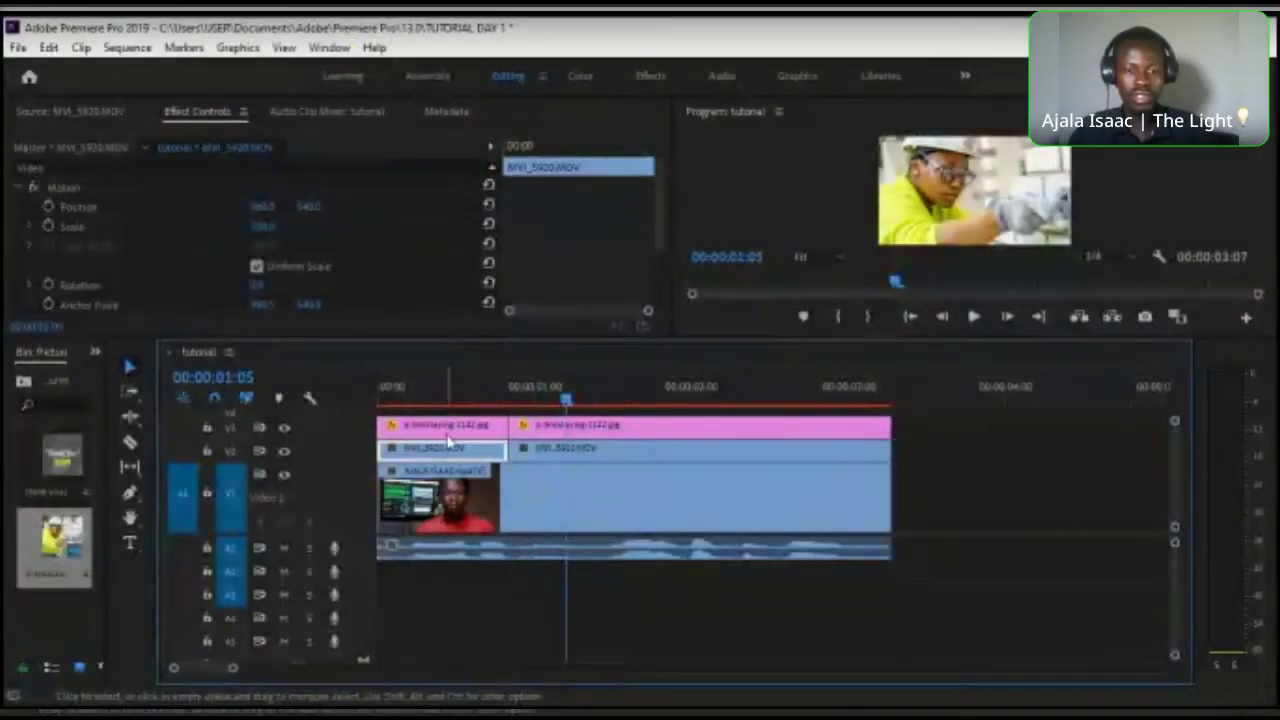
shift+click(450, 447)
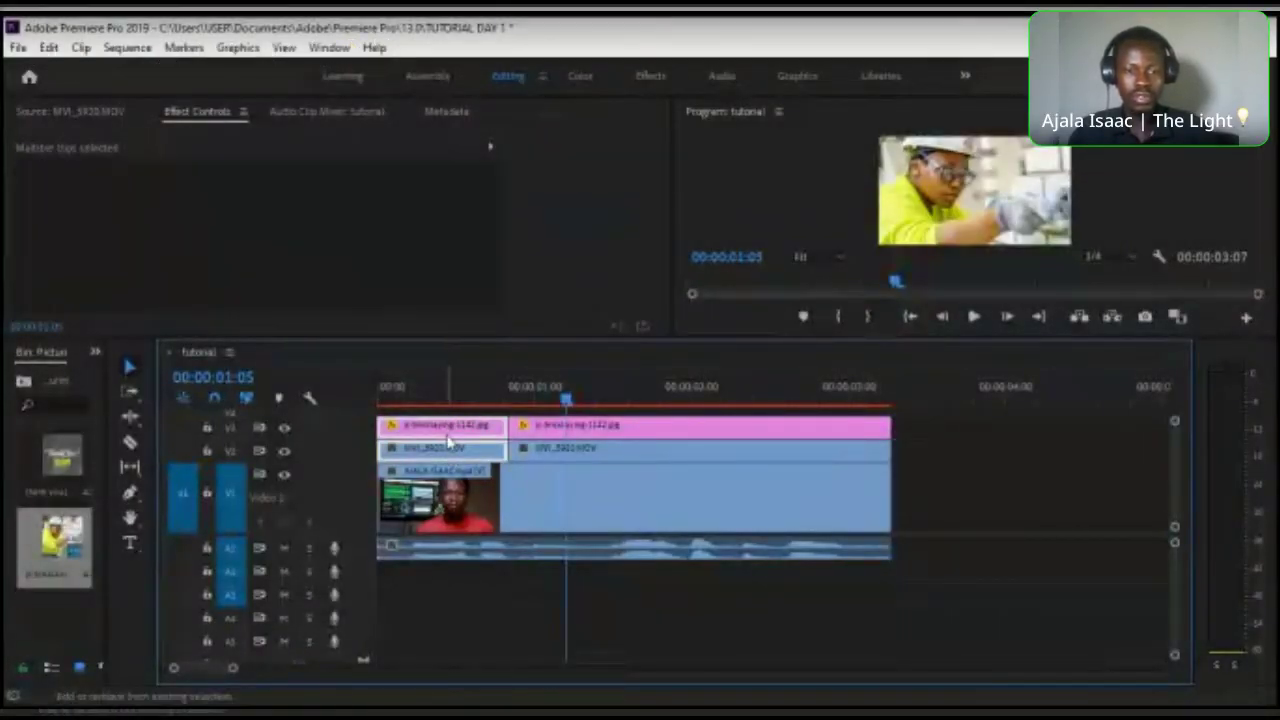
shift+click(829, 434)
click(829, 434)
click(450, 452)
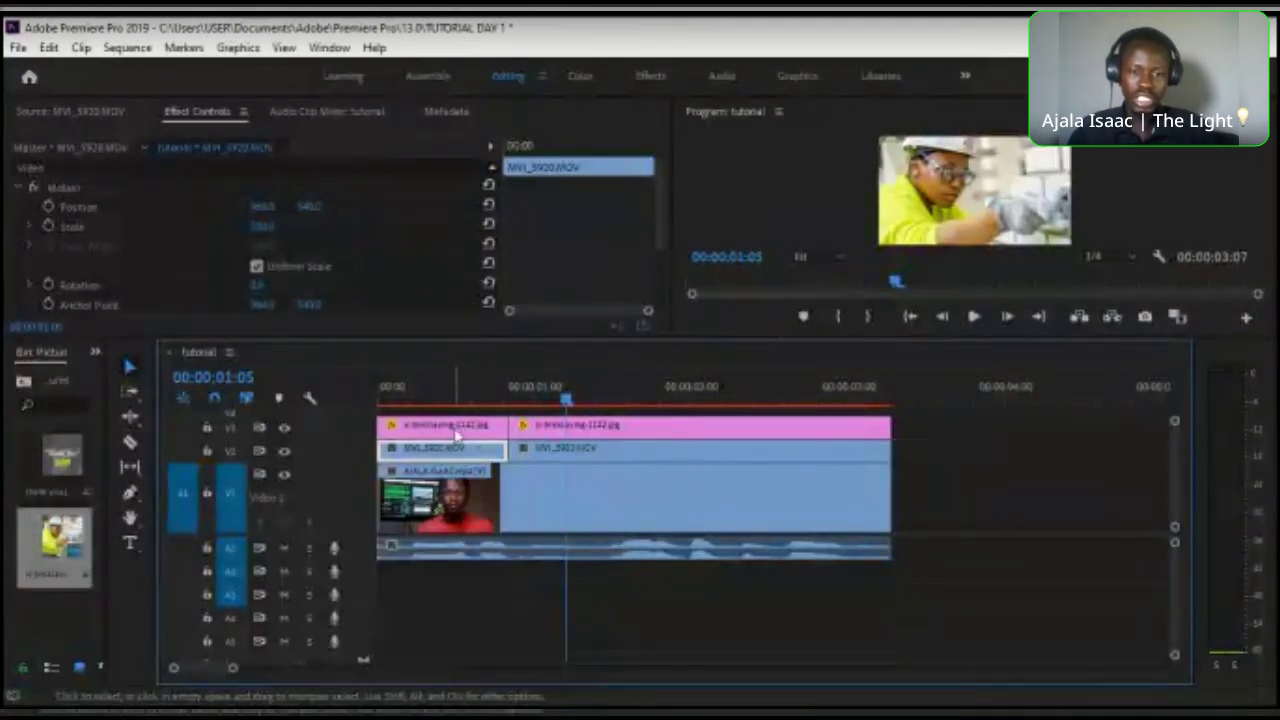
click(490, 503)
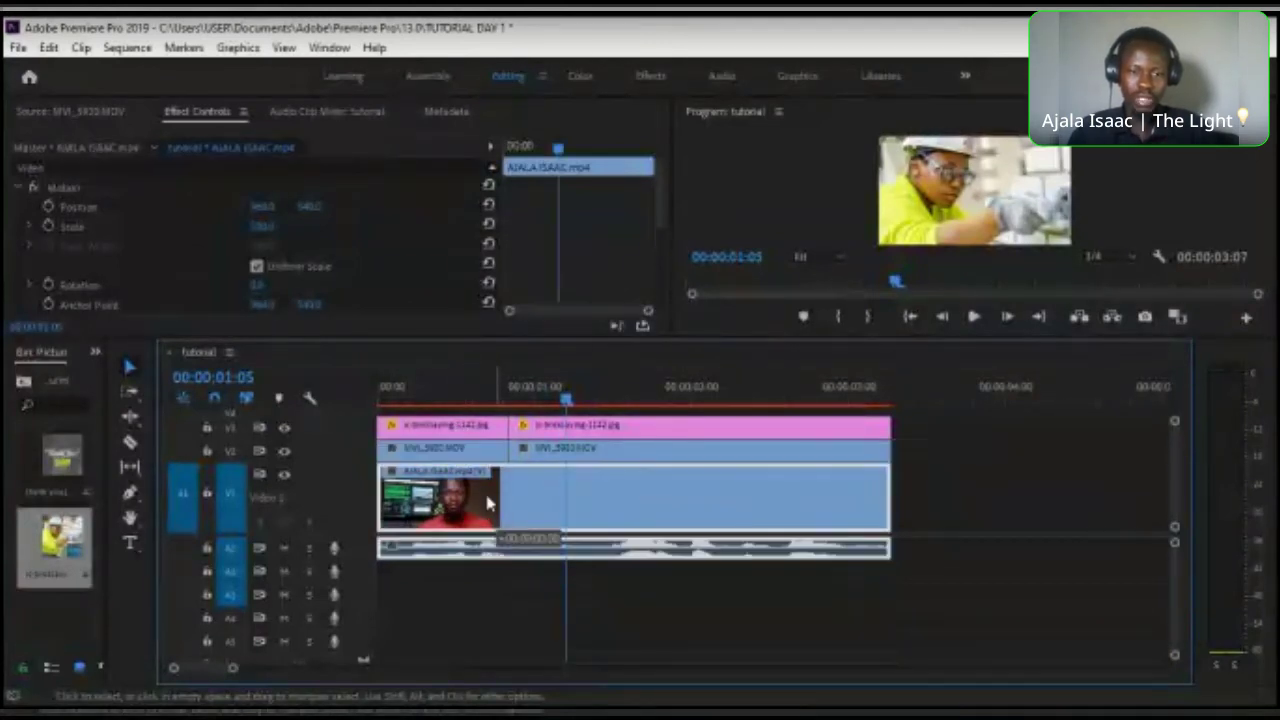
click(457, 450)
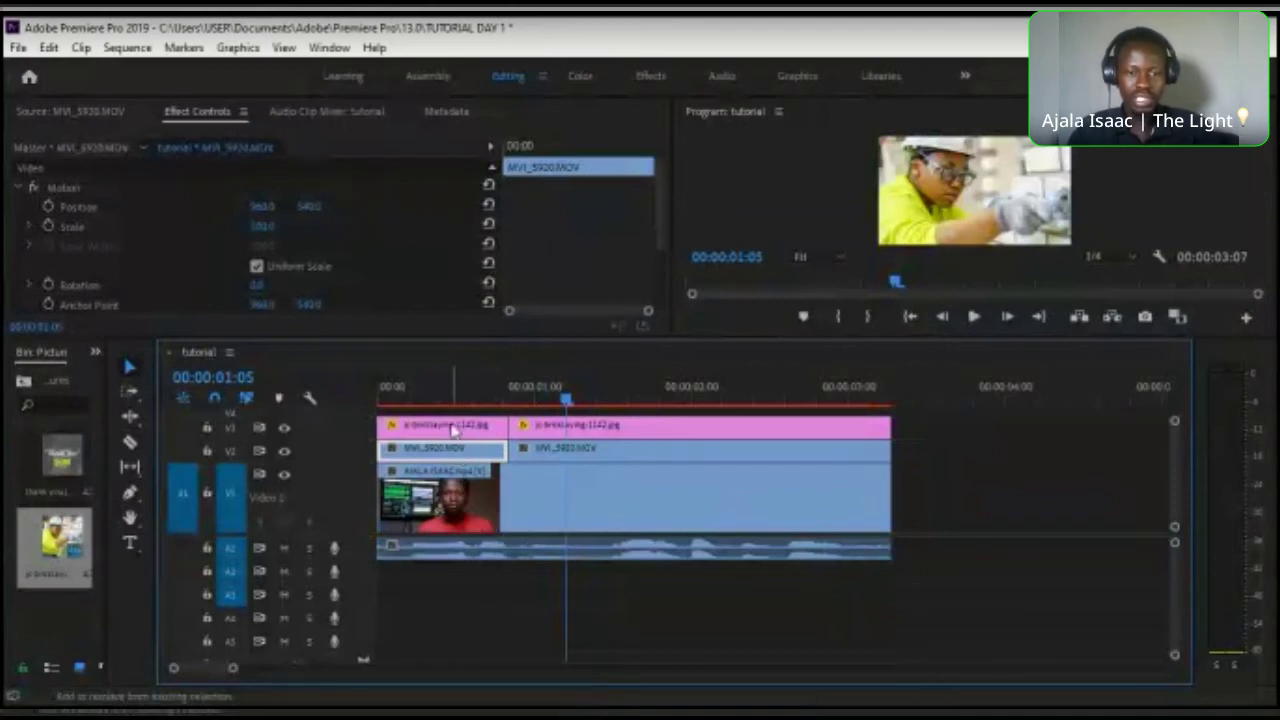
shift+click(455, 428)
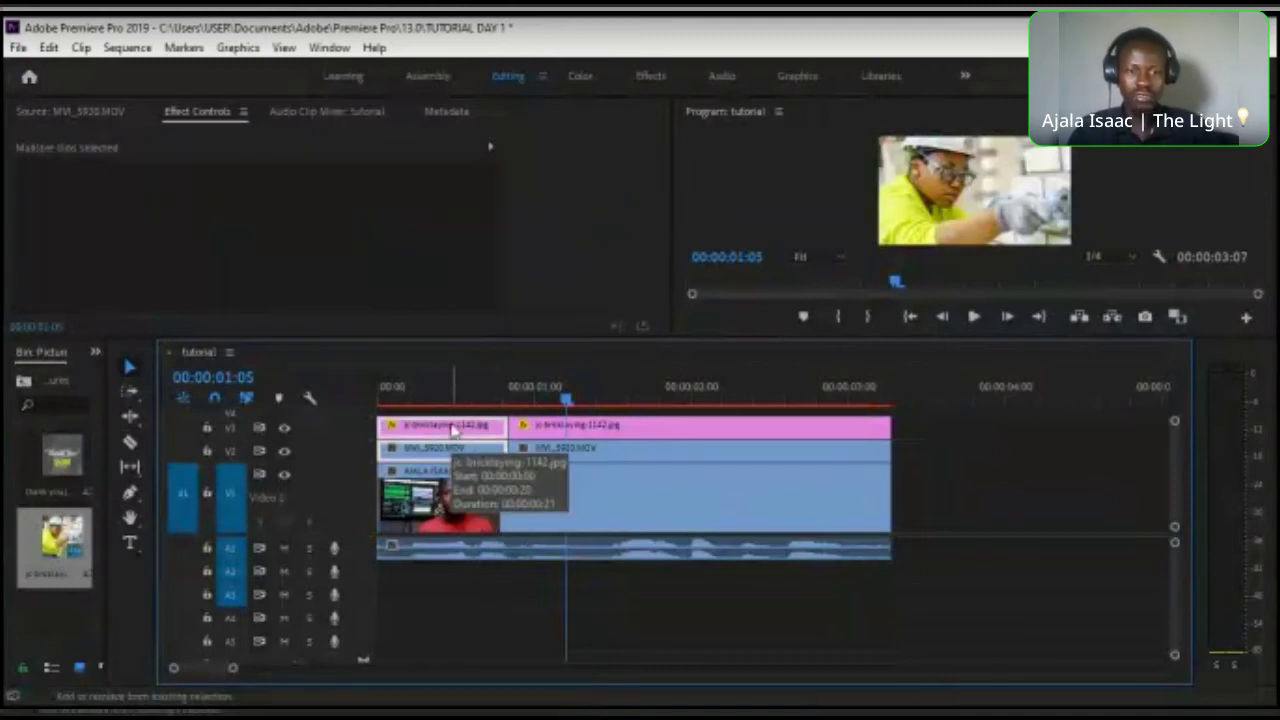
key(ctrl+alt+v)
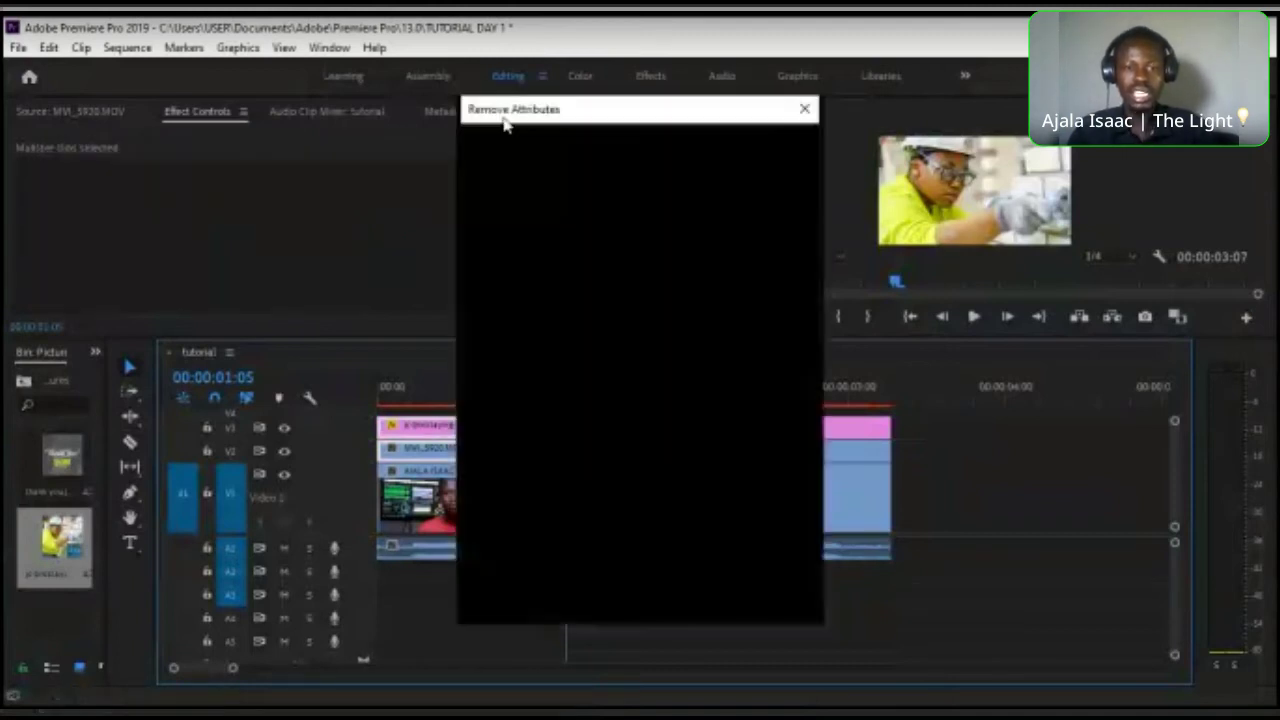
click(760, 595)
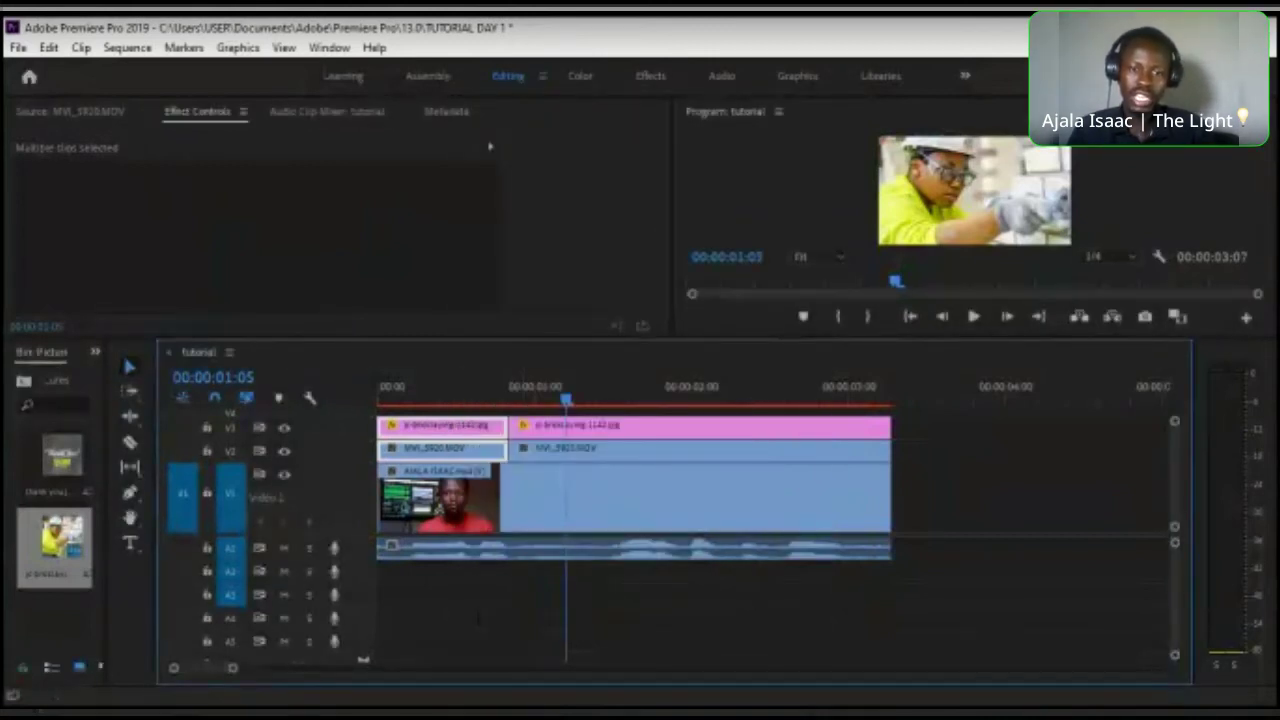
key(Delete)
- Preview the opening of the sequence around 00:00:00:07, where only the V1 clip remains
drag(463, 405, 230, 418)
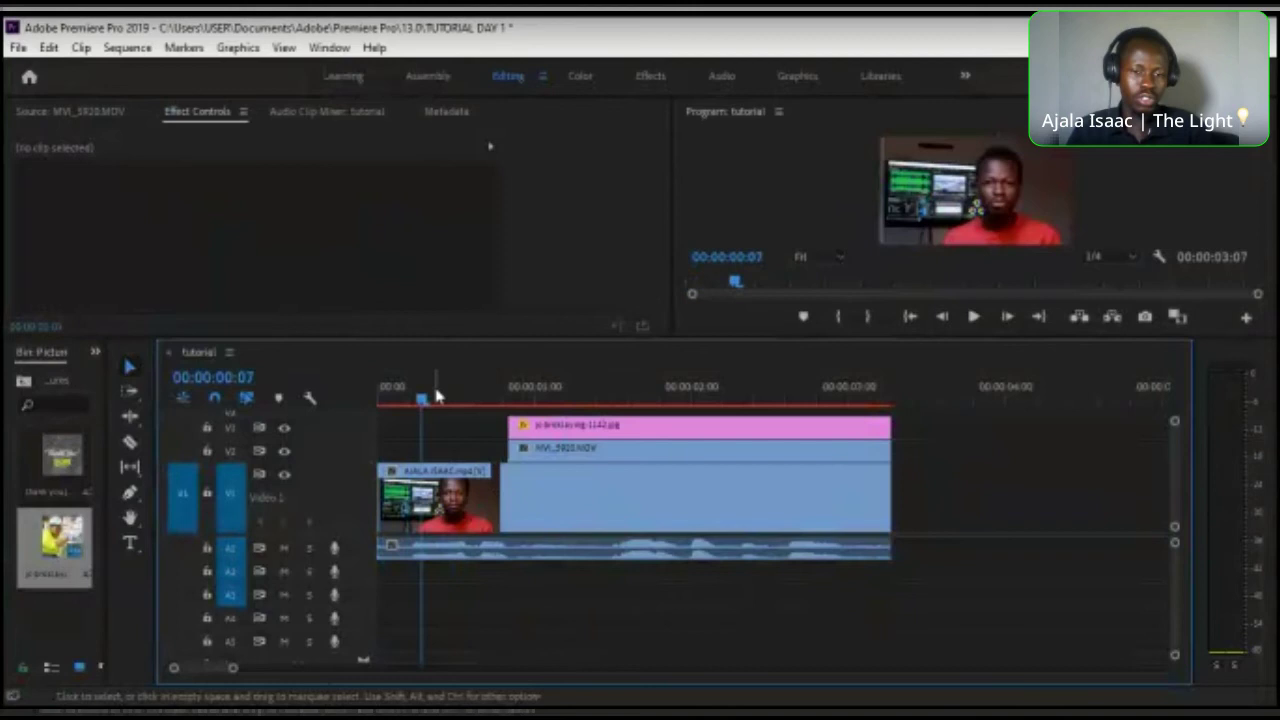
key(space)
key(space)
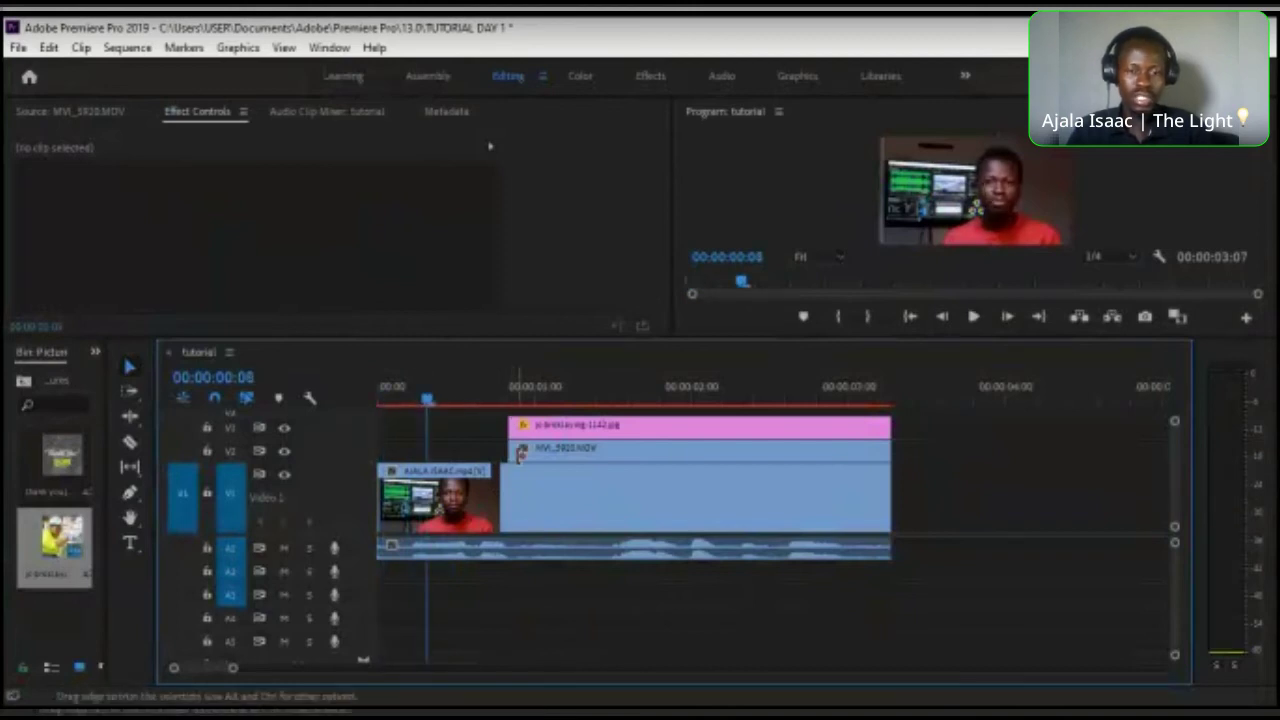
- Split the V3 image at about 00:00:01:06 and delete the short piece before the cut
key(c)
click(573, 426)
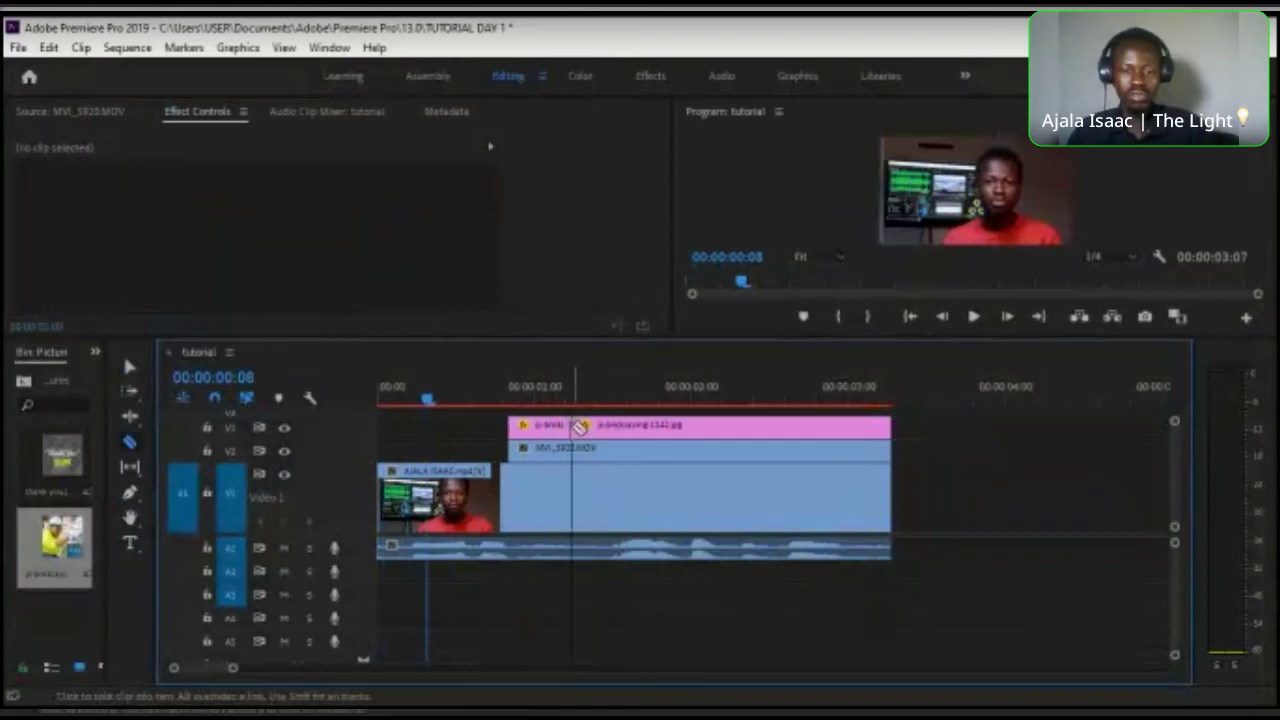
key(v)
click(560, 428)
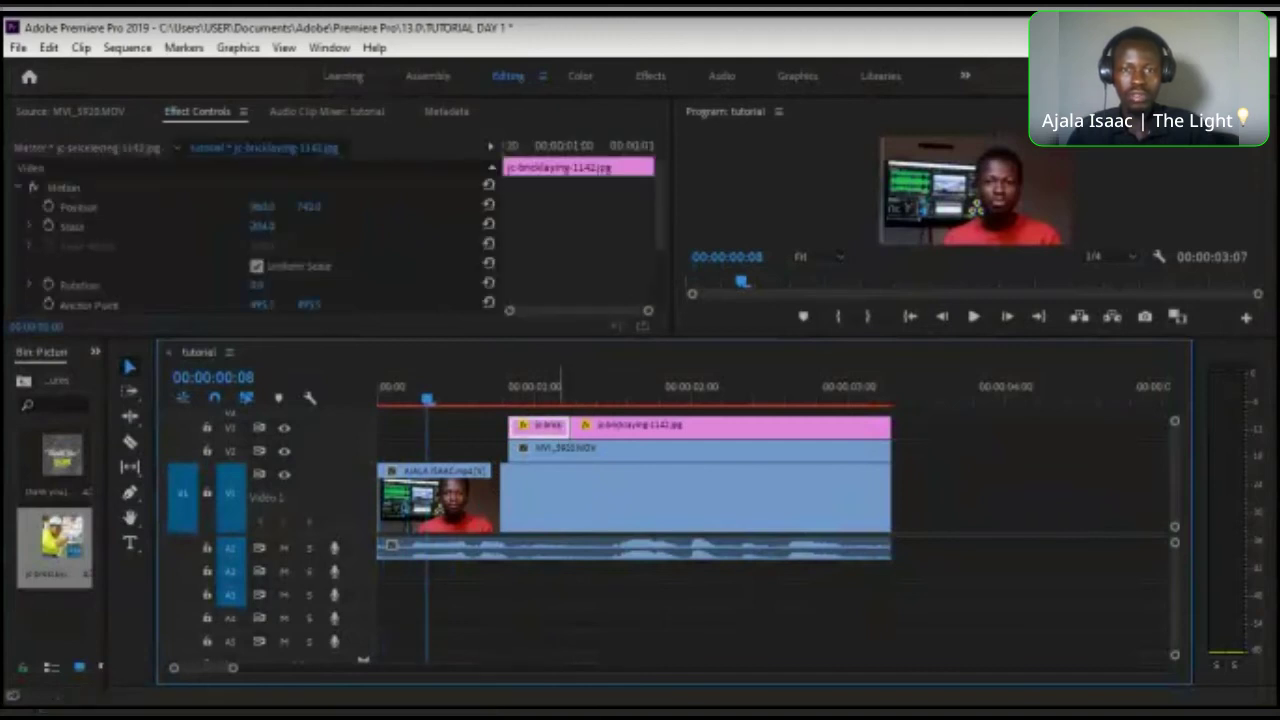
- Play the sequence from about half a second to 00:00:01:16 to check how the staggered layers change
click(554, 396)
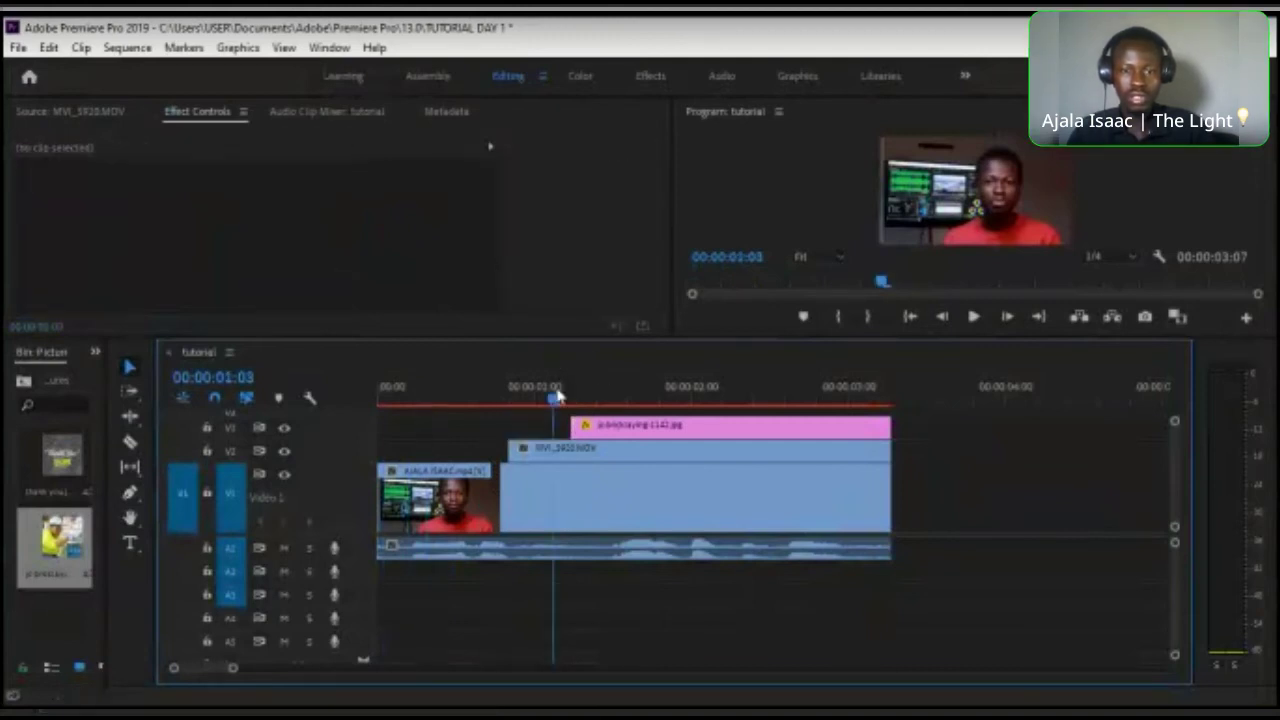
click(466, 398)
key(space)
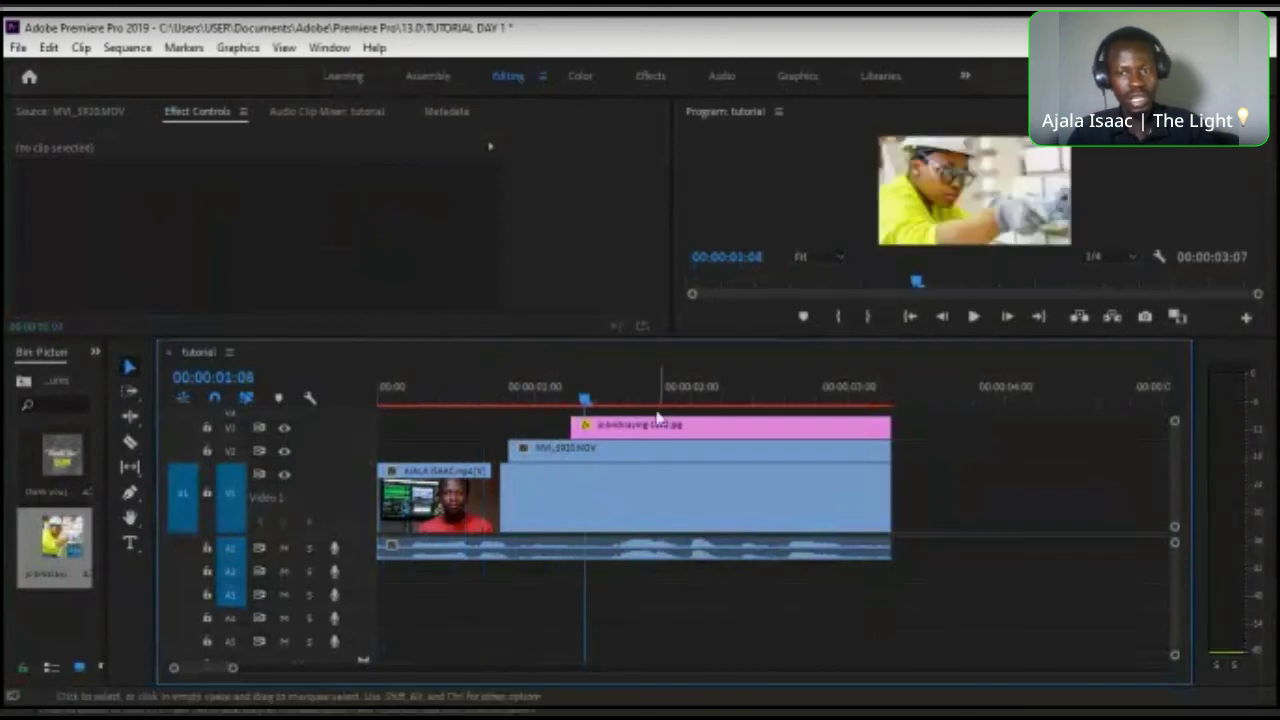
key(space)
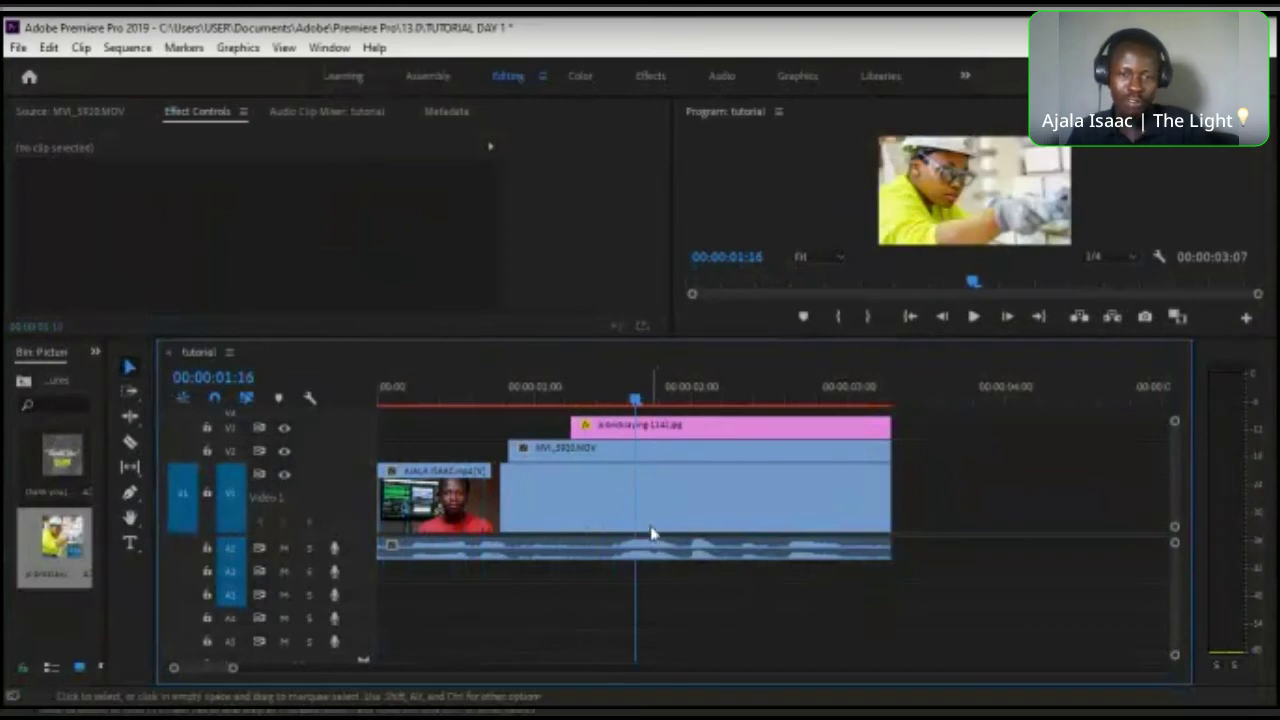
- Collapse the V1 track and cut out the piece of the V3 image between 00:00:01:16 and just before 00:00:02:00
double_click(355, 513)
key(c)
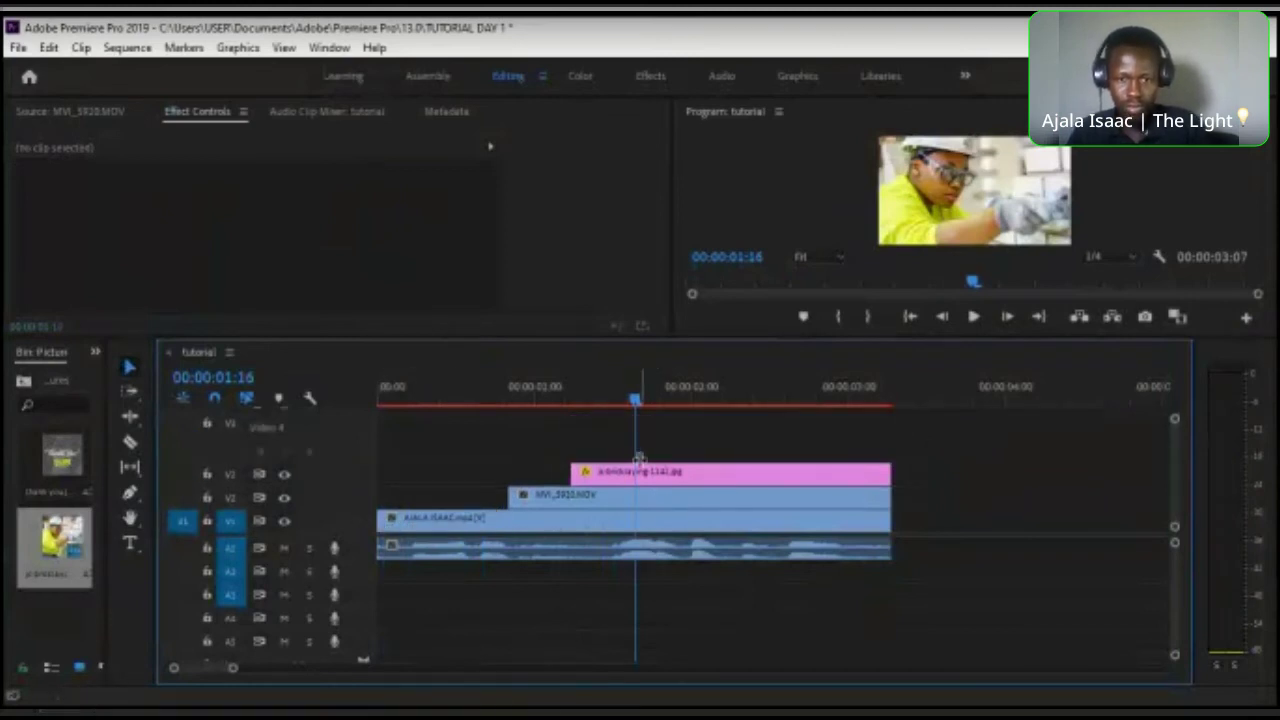
click(129, 441)
click(637, 473)
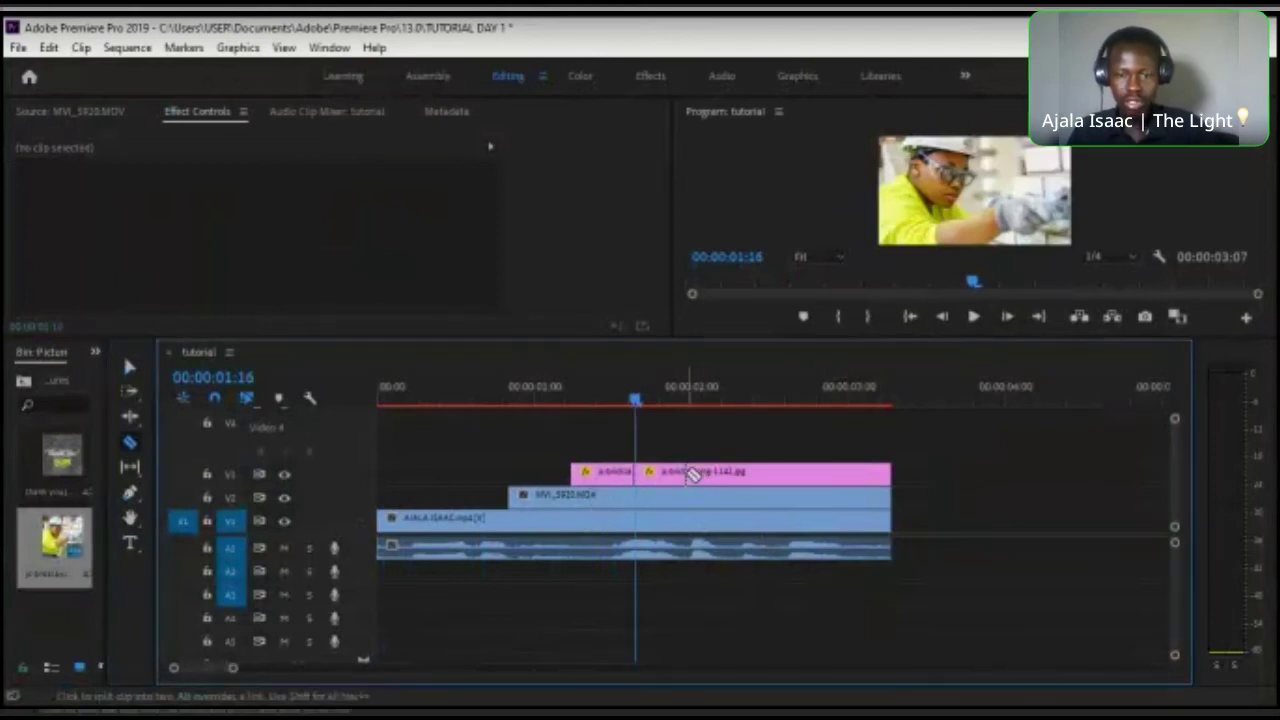
click(684, 473)
key(v)
click(655, 478)
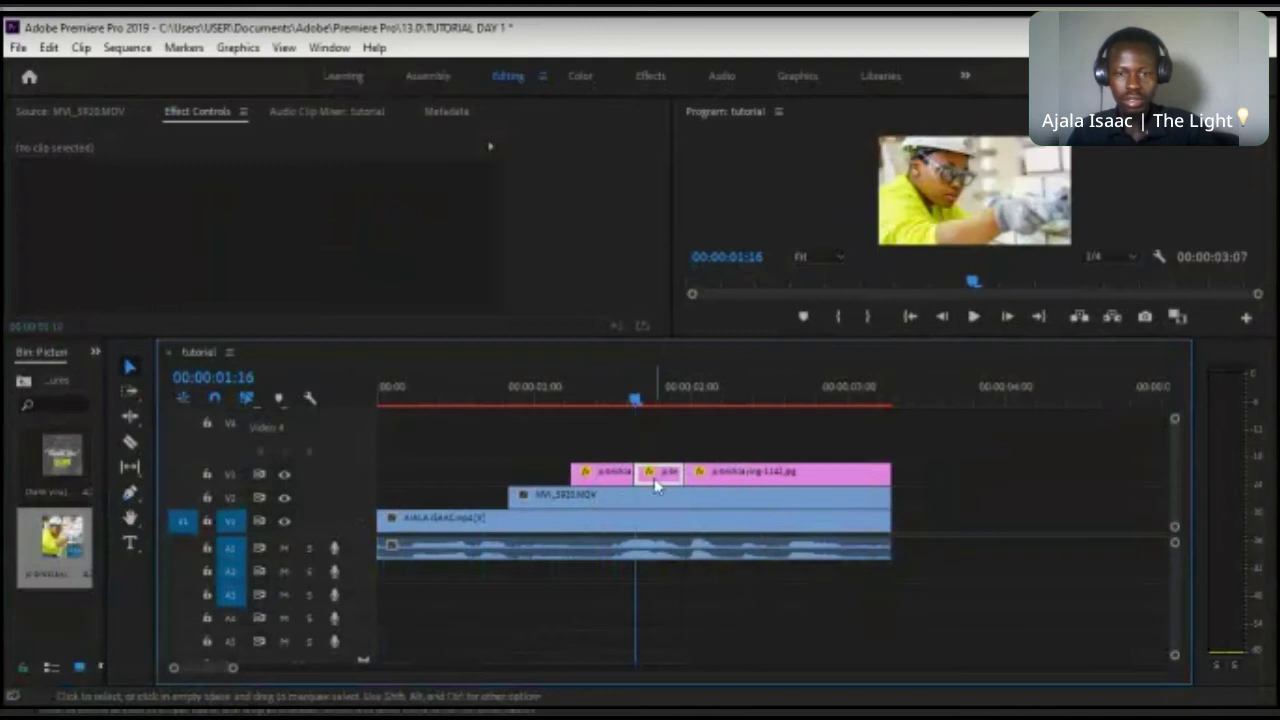
key(Delete)
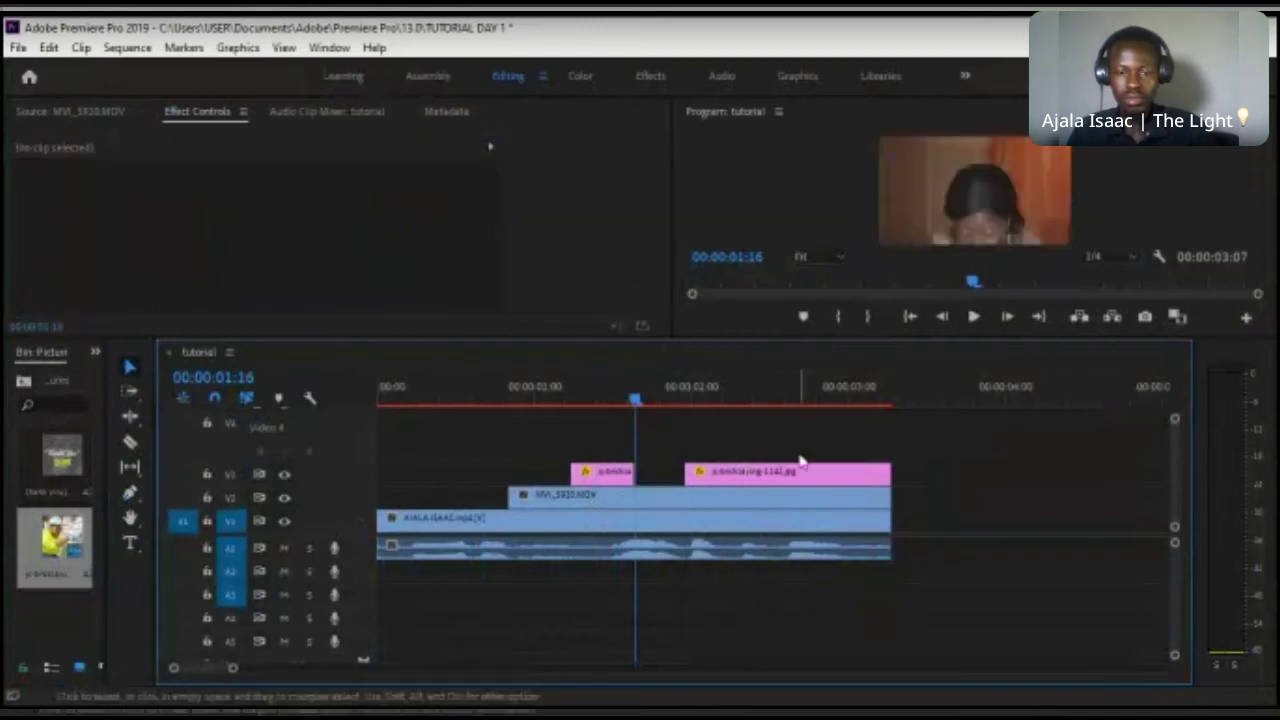
- Check the new V3 gap, and split the V3 image and the V2 clip at 00:00:02:08
drag(634, 400, 654, 400)
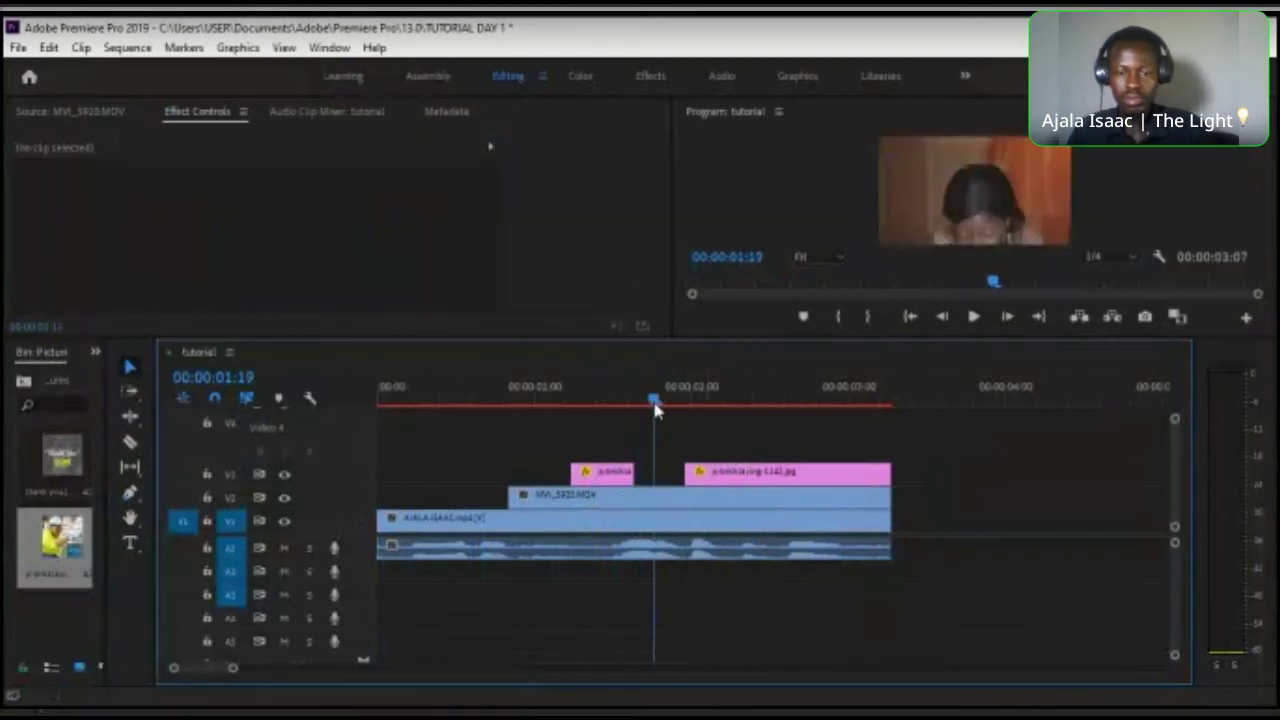
click(750, 396)
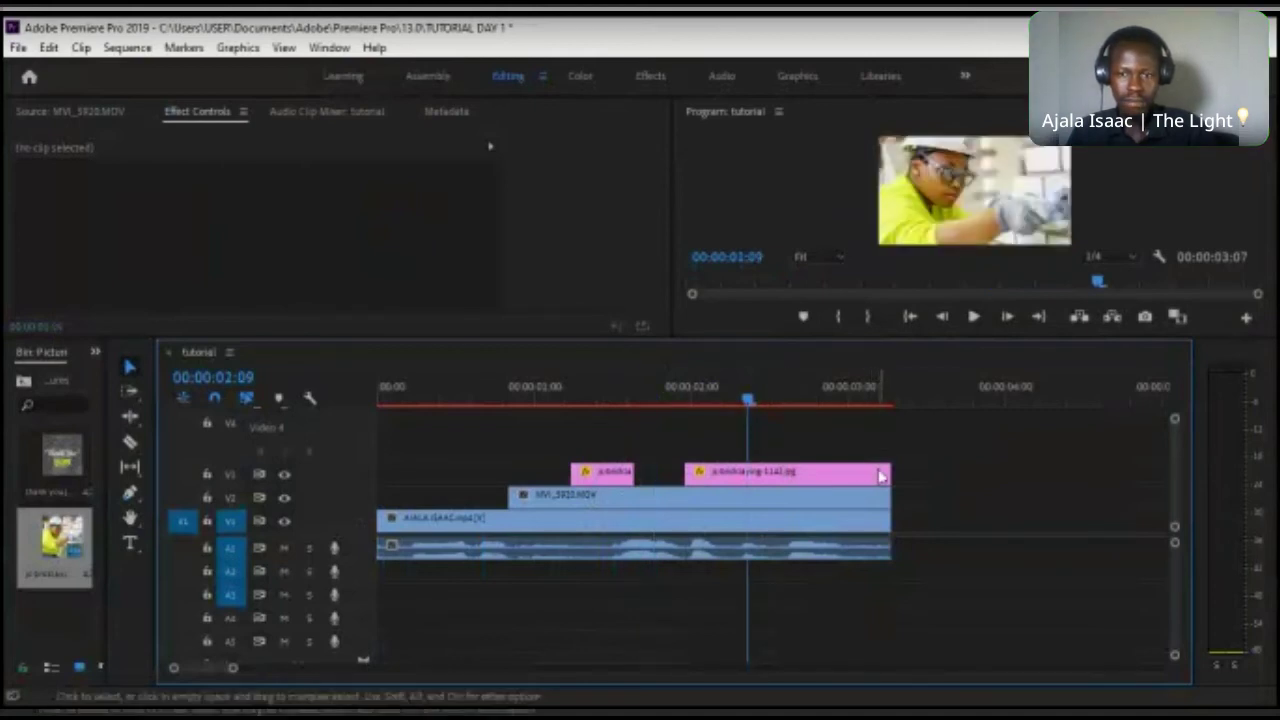
drag(751, 405, 741, 400)
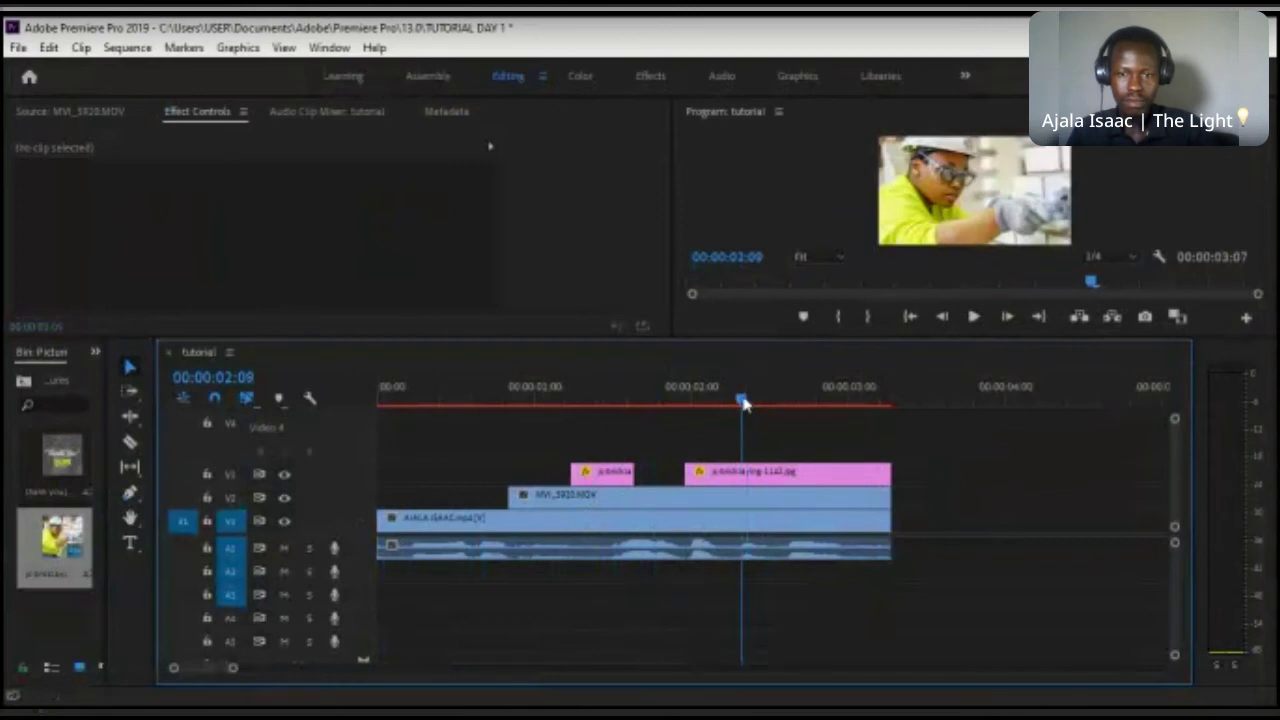
key(c)
key(Left)
click(750, 471)
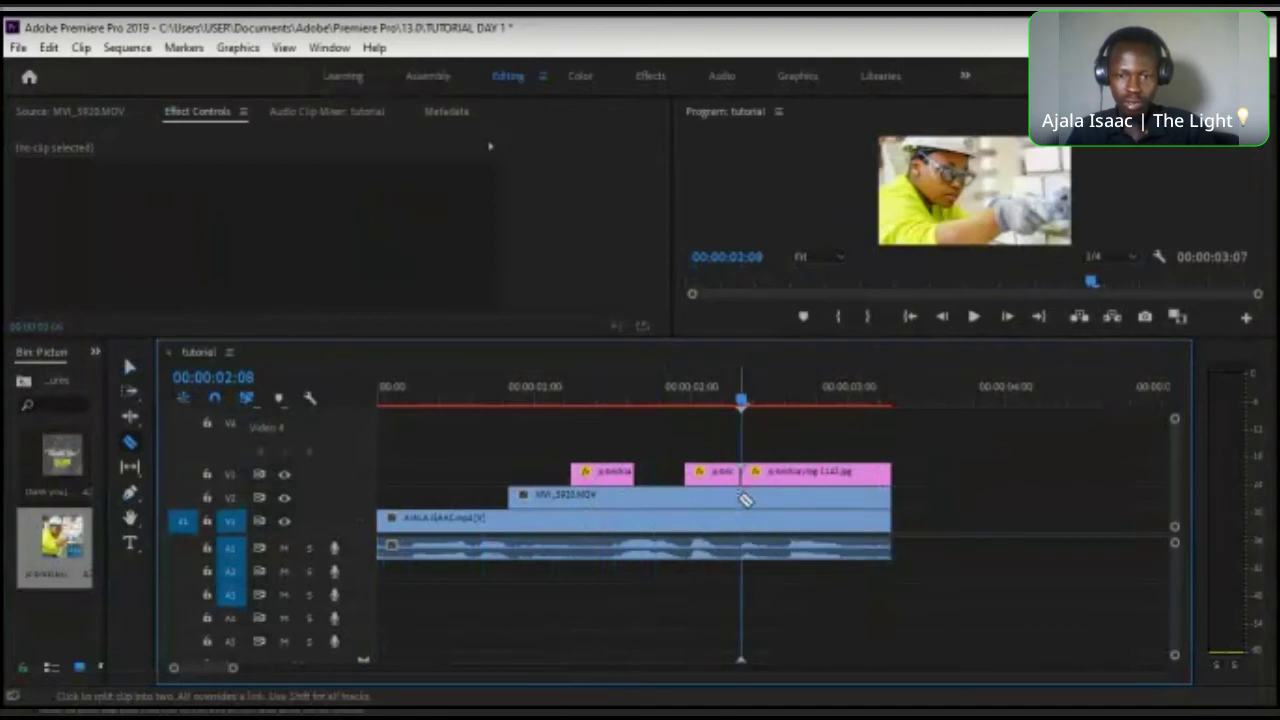
click(745, 500)
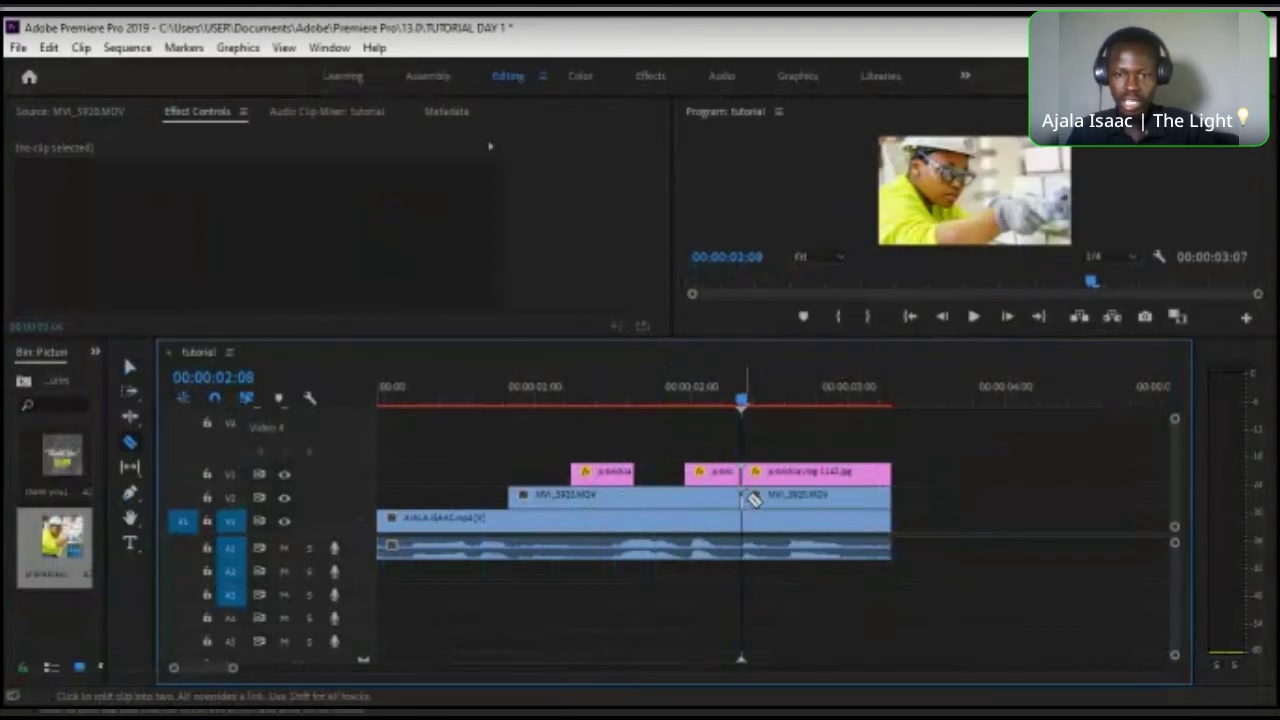
- Split the V3 image and V2 clip at about 00:00:02:19 and delete both pieces between 00:00:02:08 and the cut
click(819, 471)
click(818, 497)
key(v)
drag(766, 428, 802, 508)
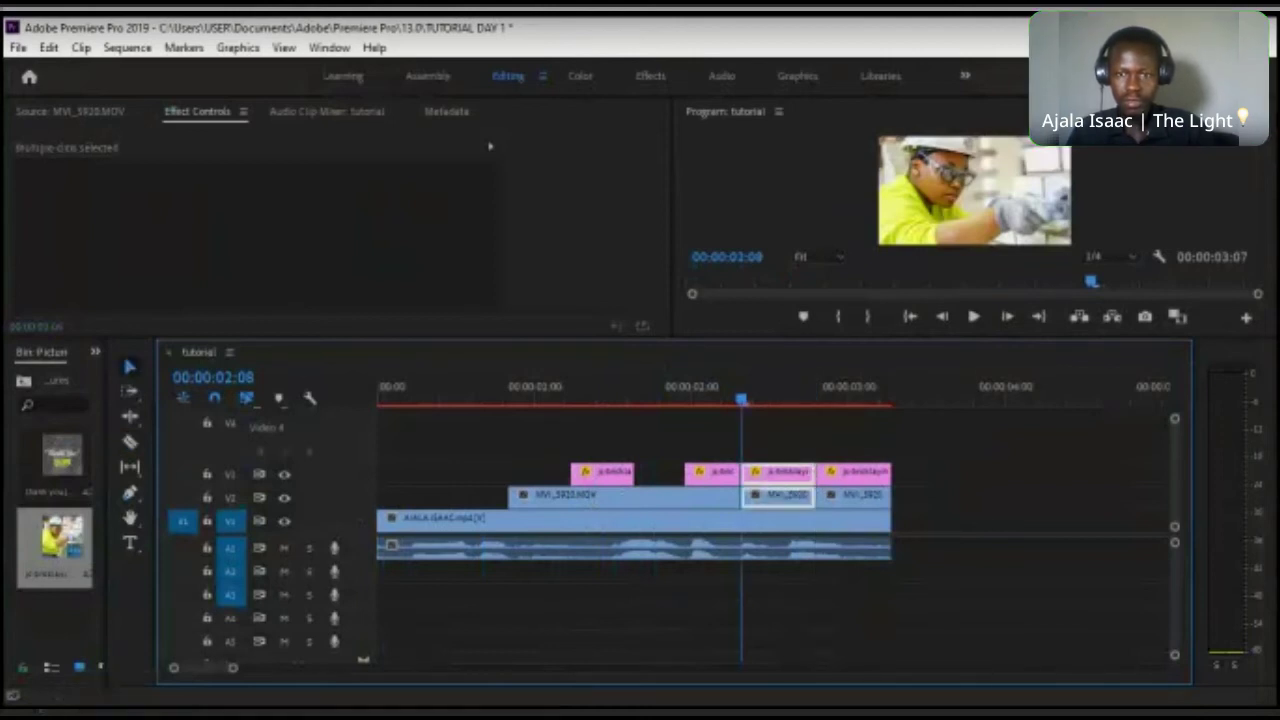
key(Delete)
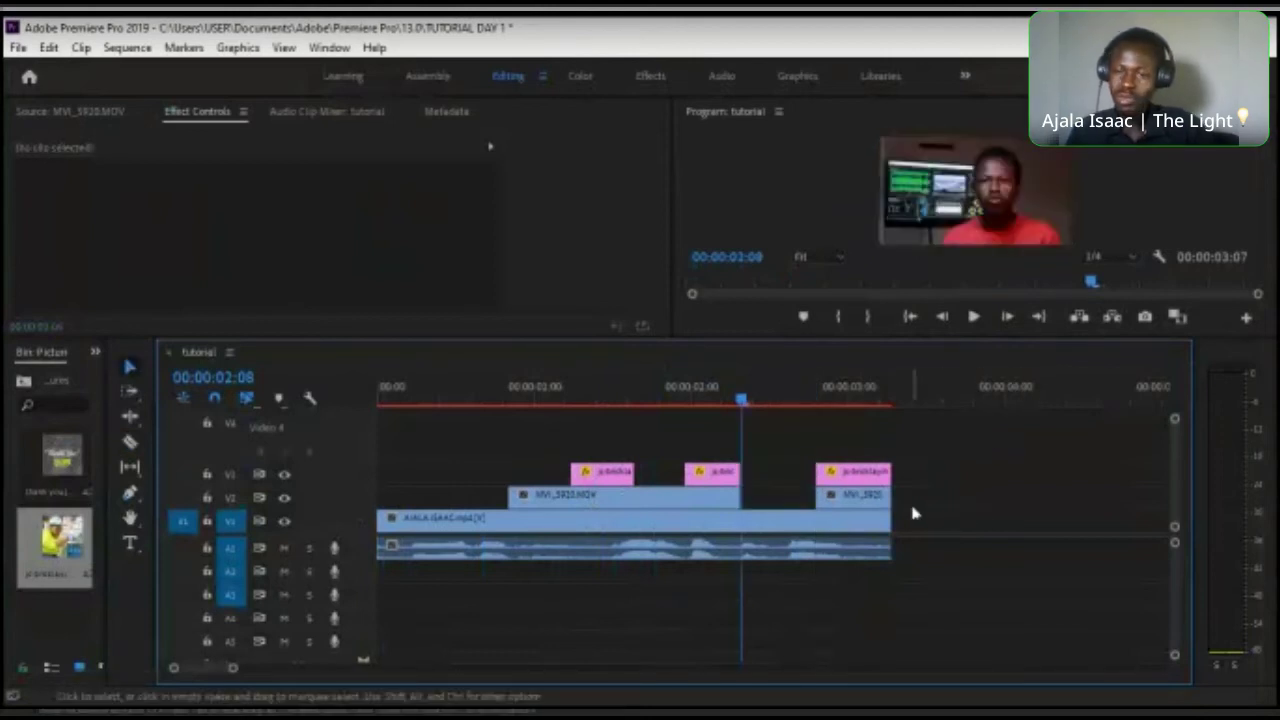
- Trim the end of the last V3 image piece back to about 00:00:03:00
click(849, 401)
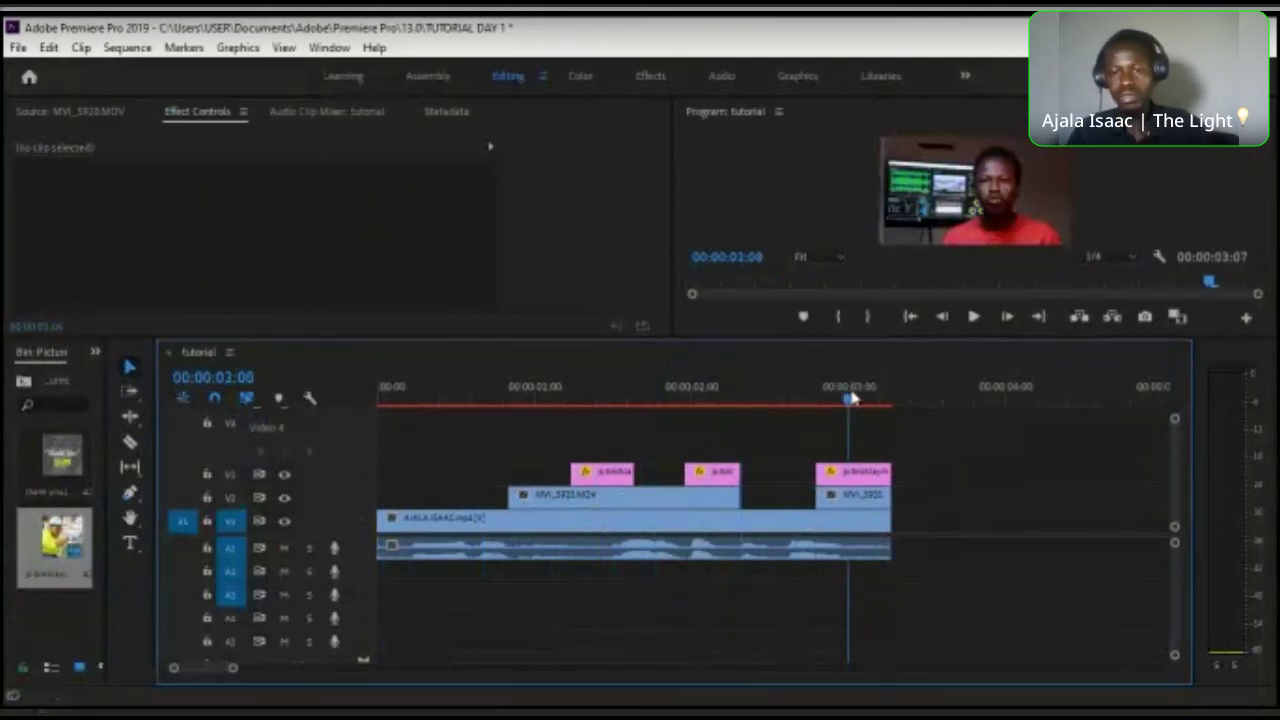
drag(855, 398, 868, 400)
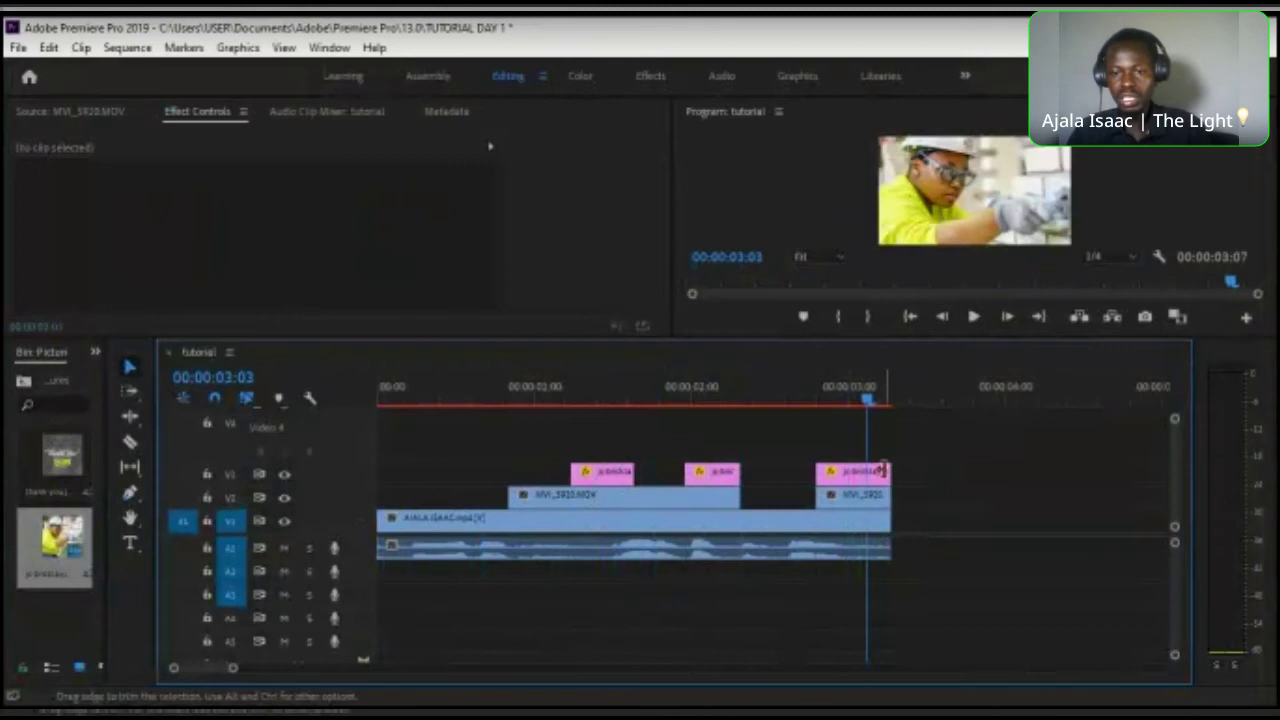
drag(902, 468, 880, 548)
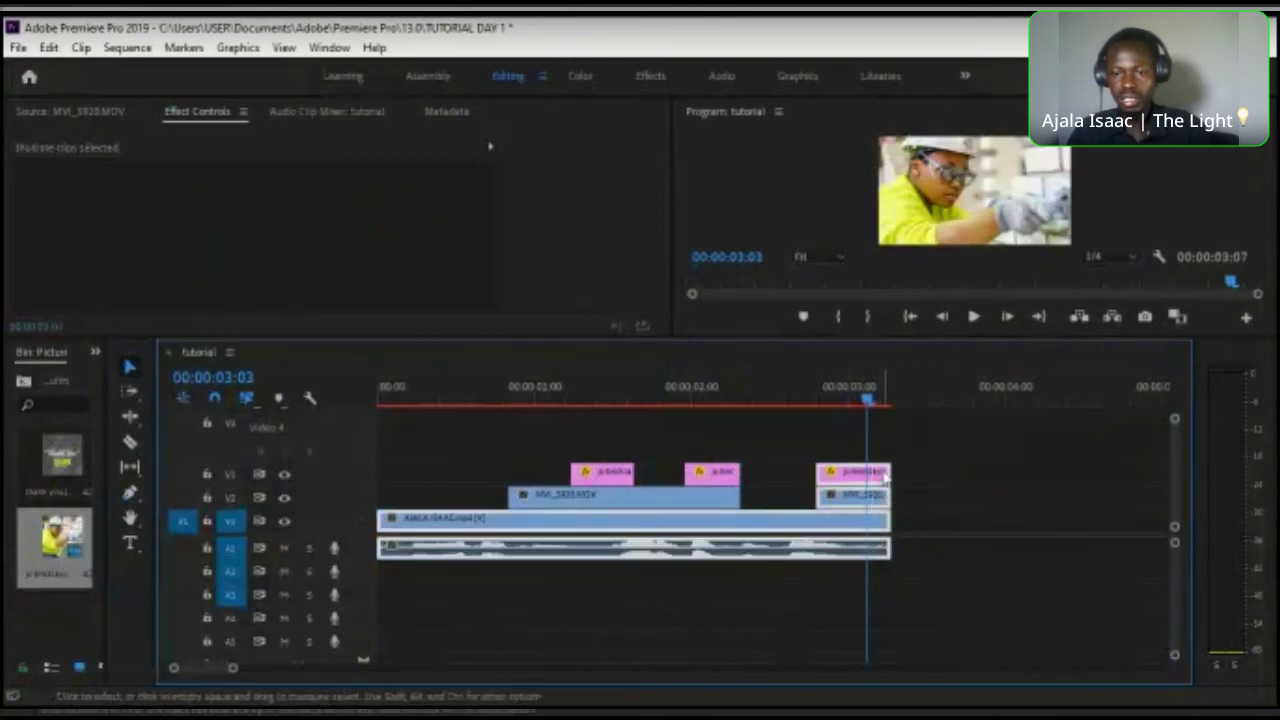
click(920, 500)
drag(888, 474, 847, 473)
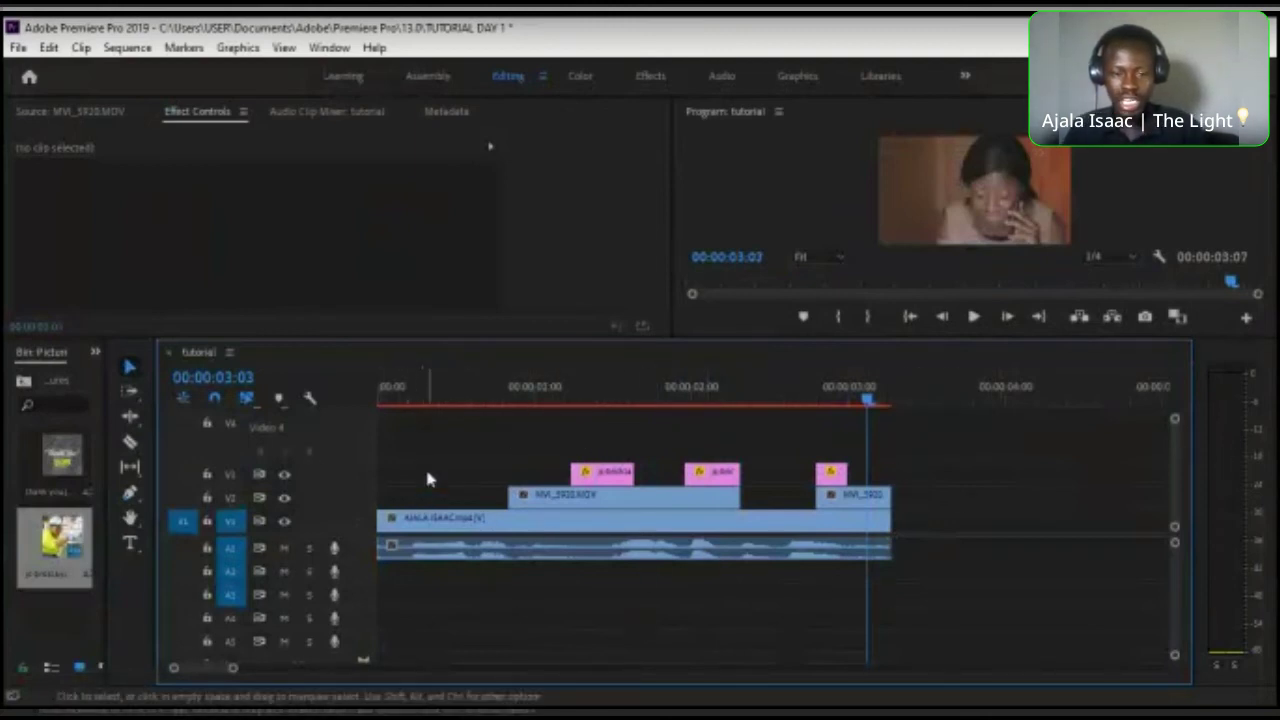
- Scrub the sequence from 00:00:00:08 to 00:00:03:02 to review which track's picture shows at each point
click(428, 390)
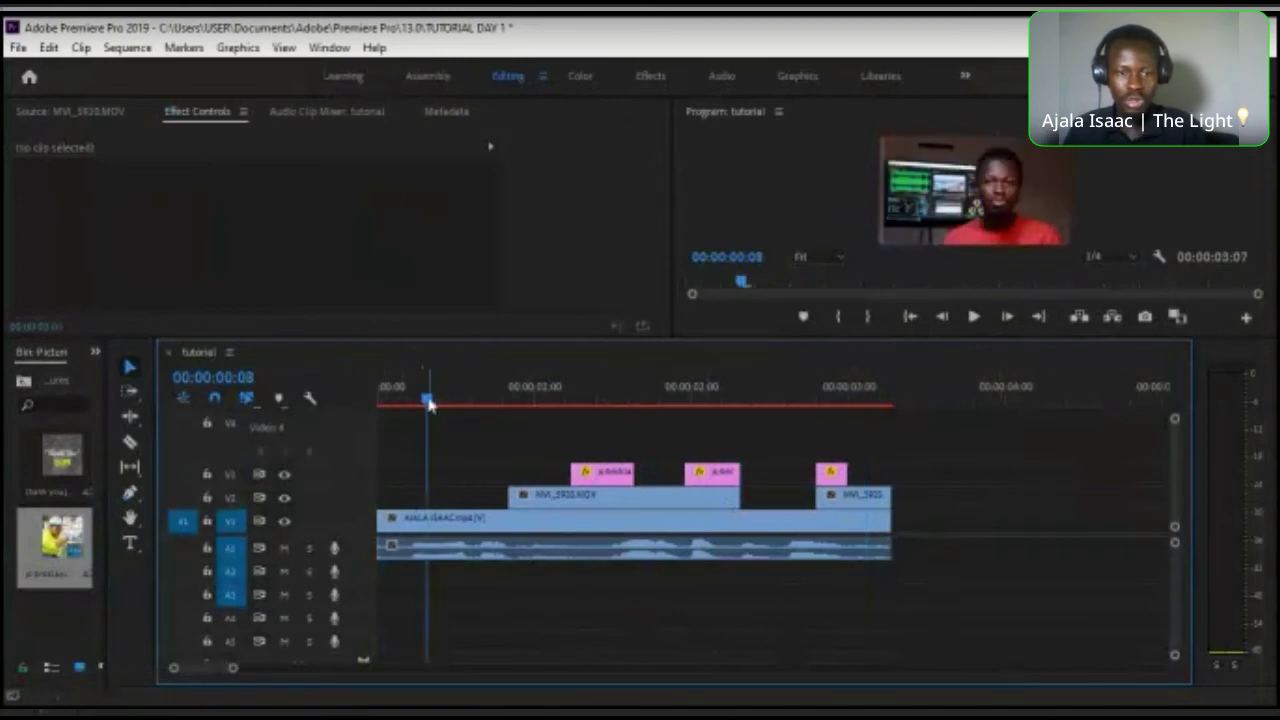
drag(427, 400, 492, 437)
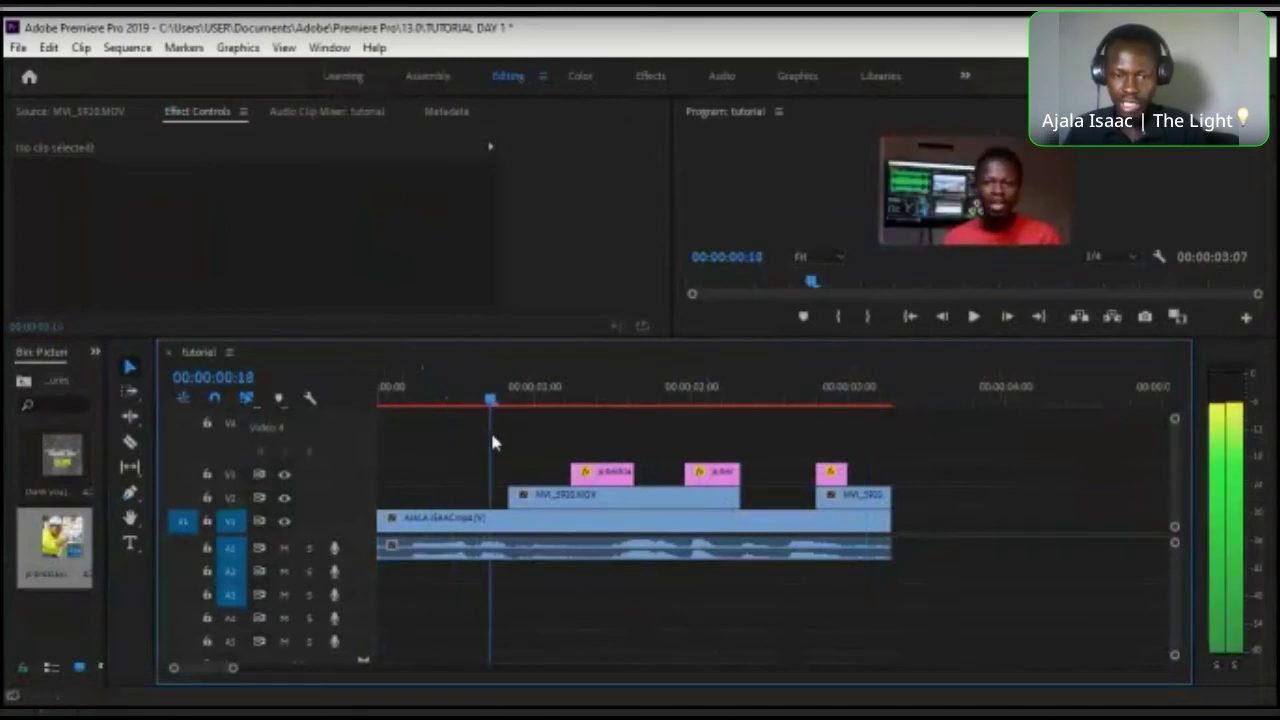
click(1063, 706)
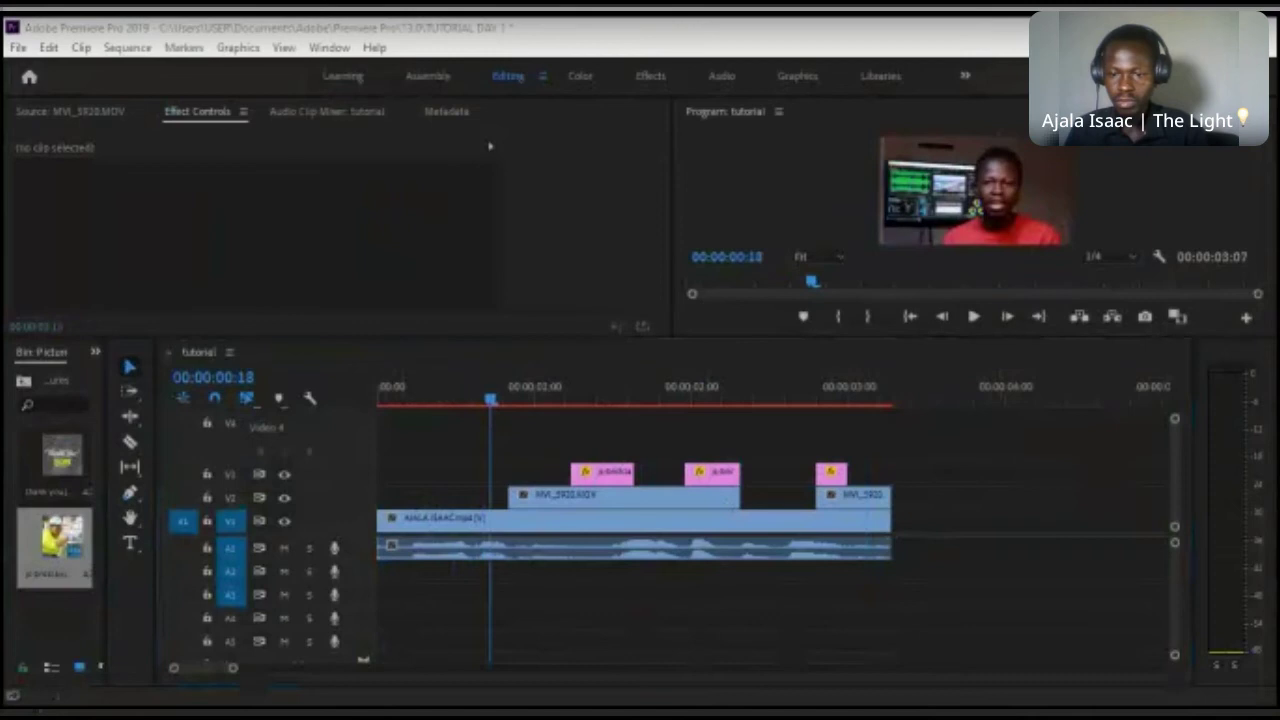
click(510, 408)
drag(511, 412, 597, 453)
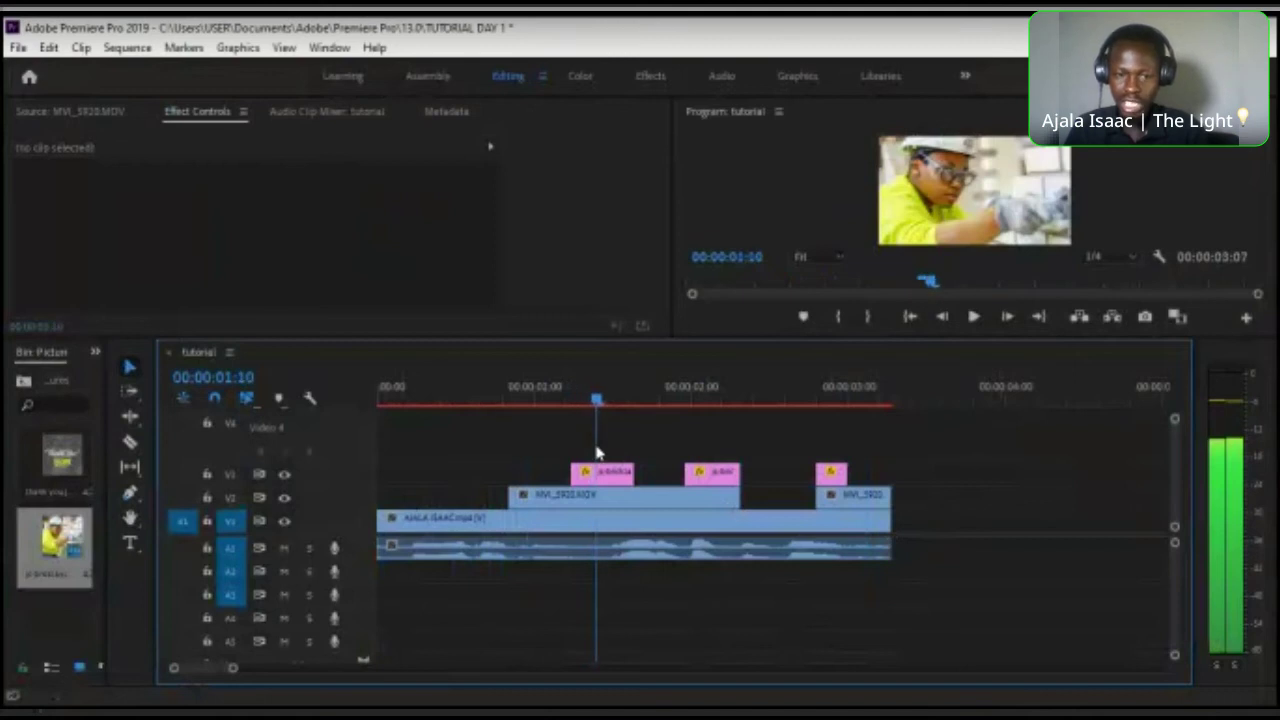
drag(598, 404, 860, 480)
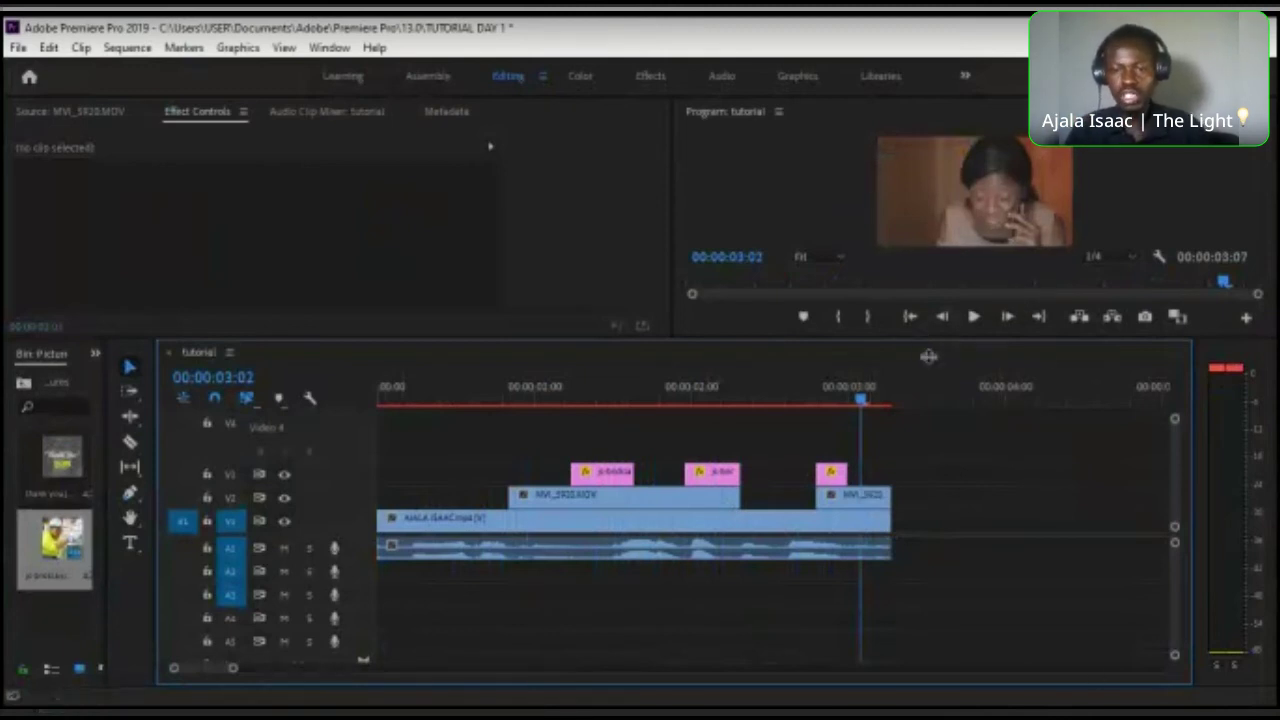
- Enlarge the Program monitor area and compare the frames at 00:00:02:14 and 00:00:03:02
drag(928, 356, 928, 411)
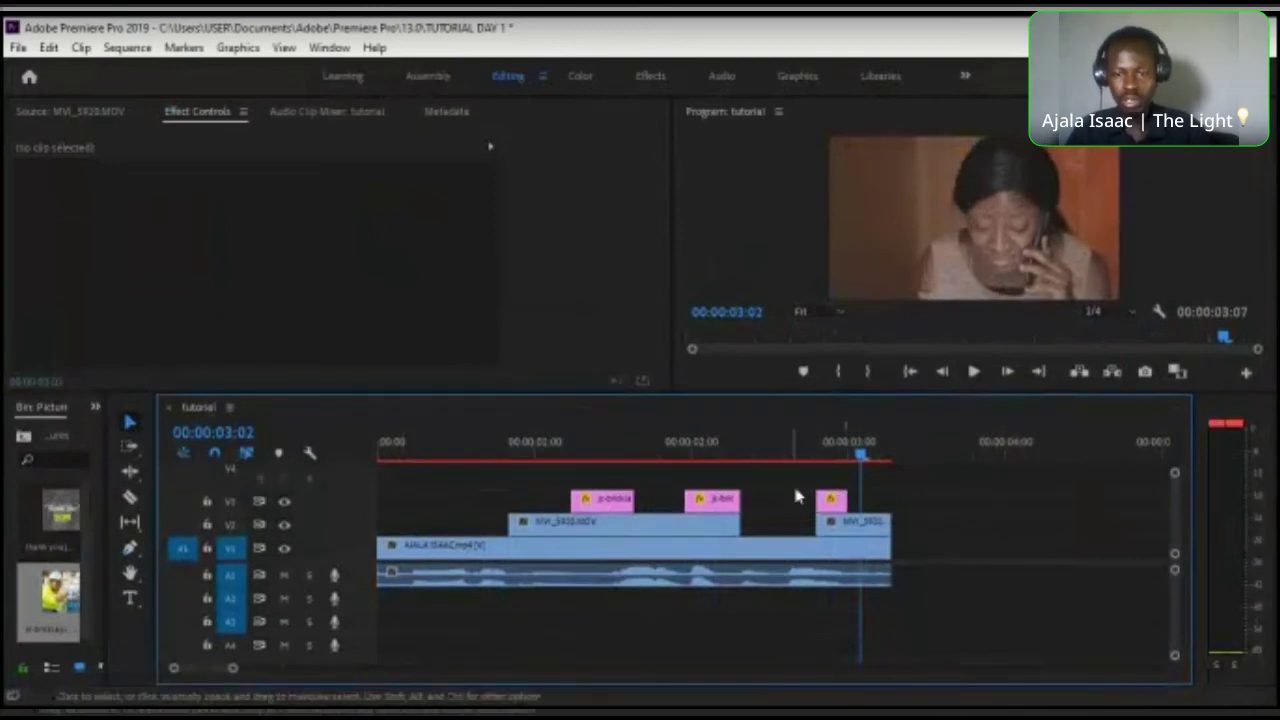
click(779, 452)
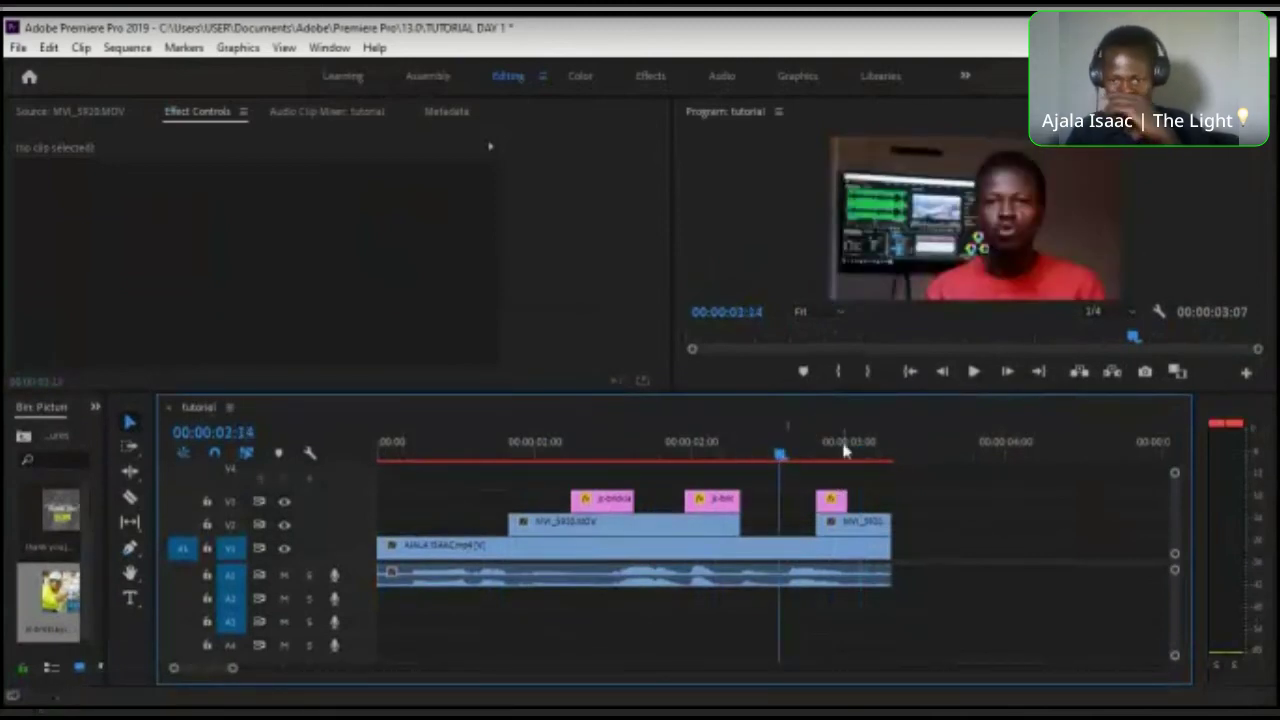
click(861, 441)
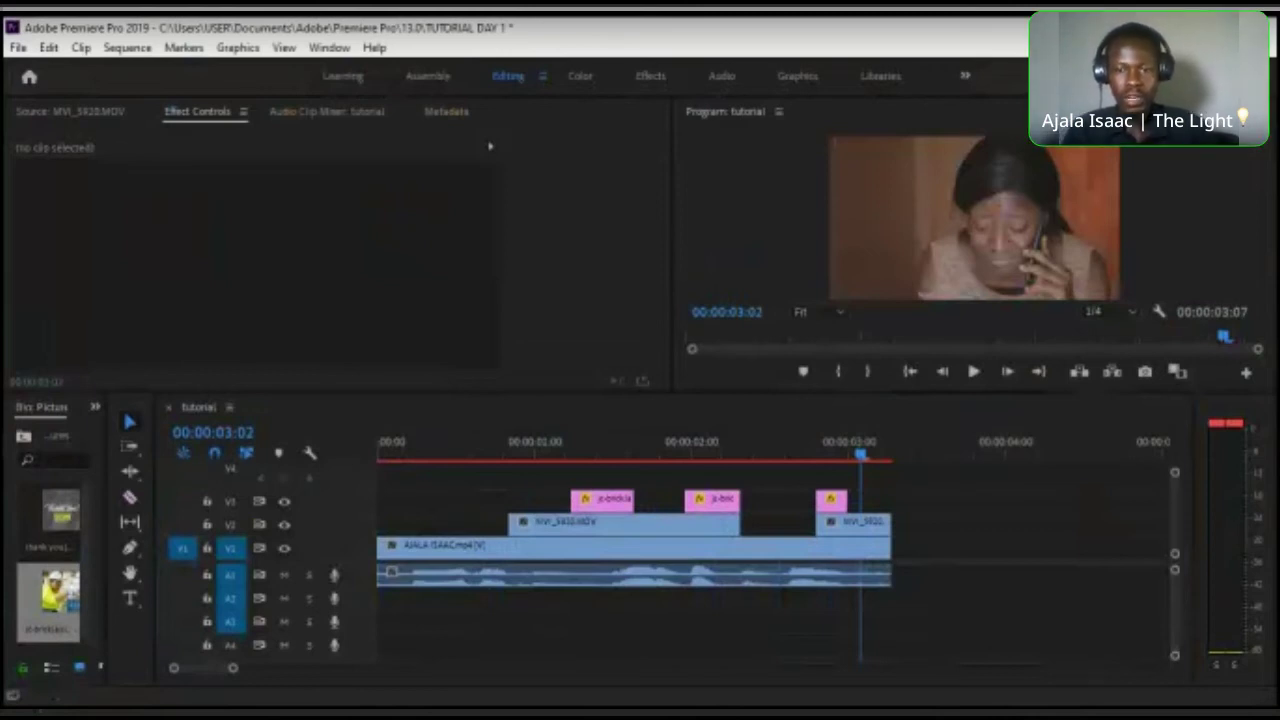
- Delete all the clips on V2 and V3 and return the playhead to the start of the sequence
drag(914, 471, 537, 532)
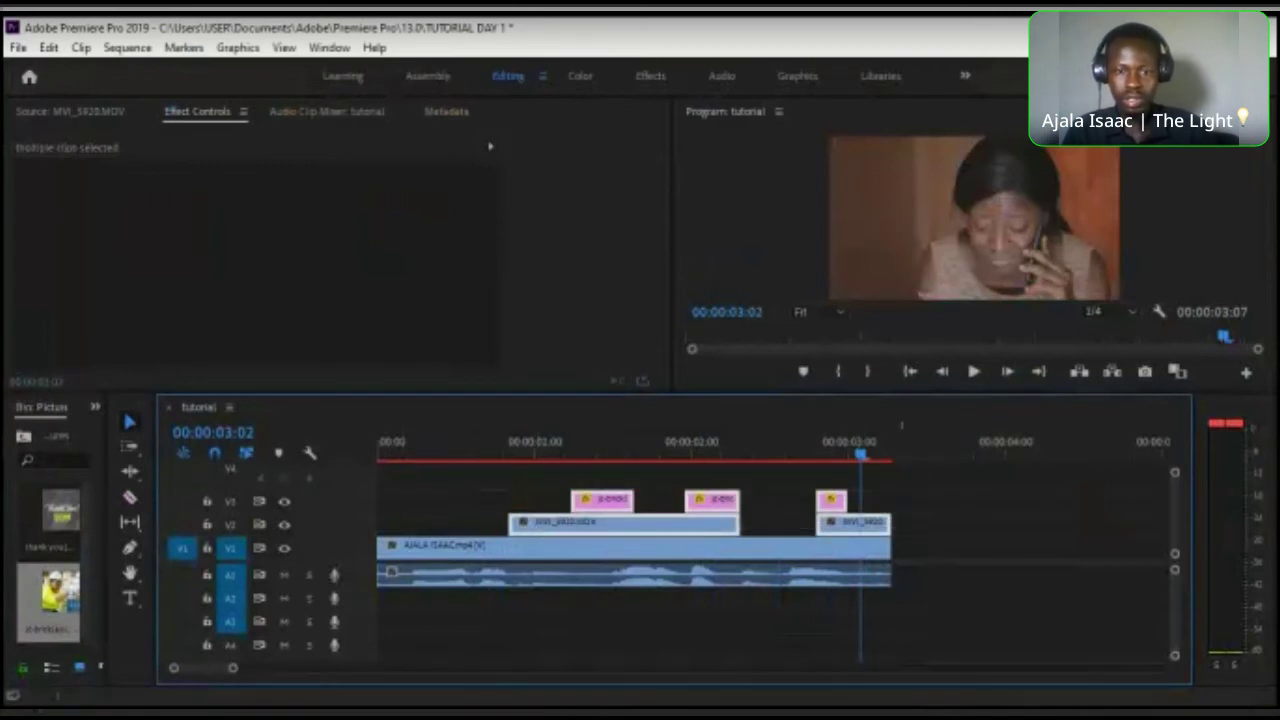
key(Delete)
click(503, 456)
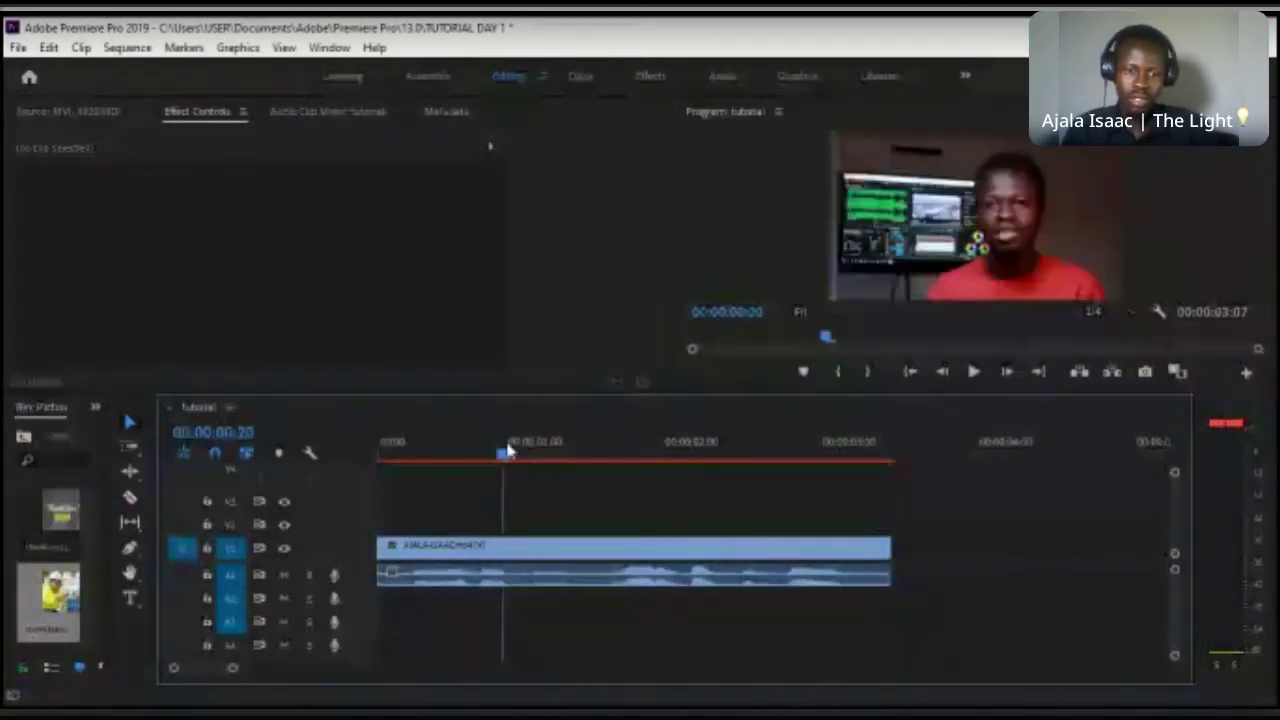
drag(505, 458, 251, 460)
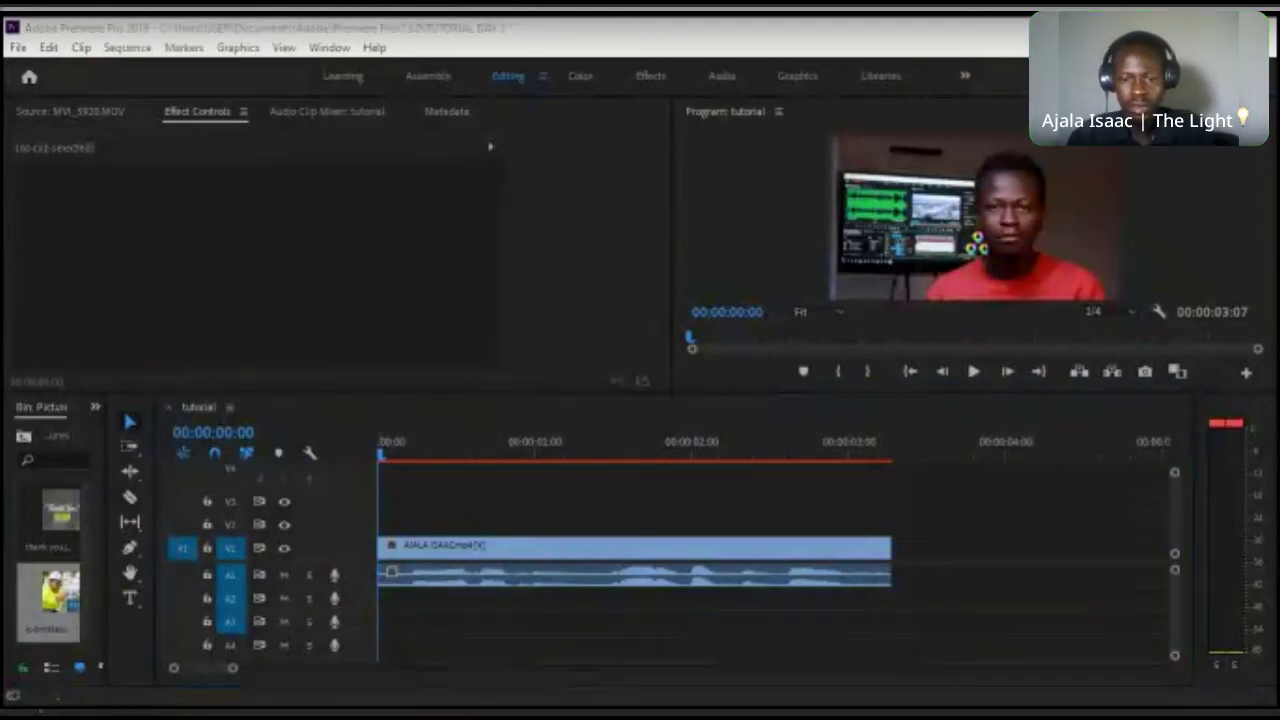
- Give the timeline more height and toggle V1's track output off and back on twice to compare the picture
click(243, 700)
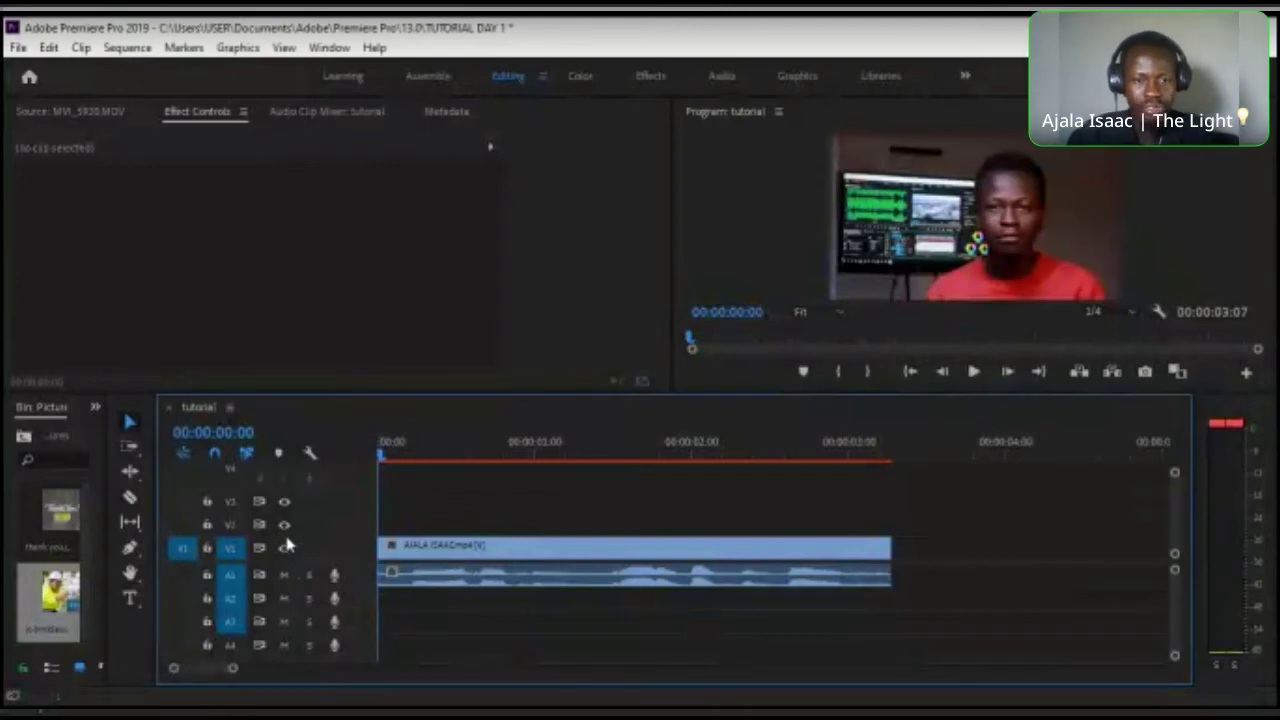
drag(482, 394, 484, 351)
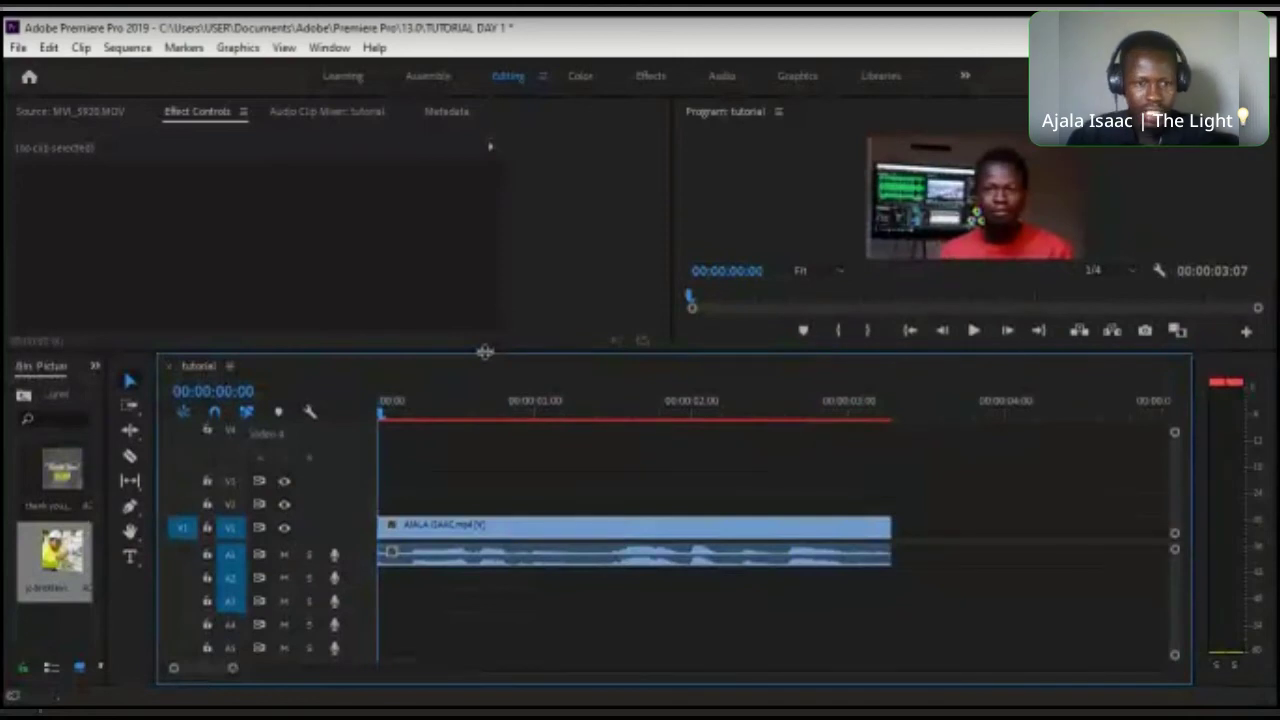
click(285, 530)
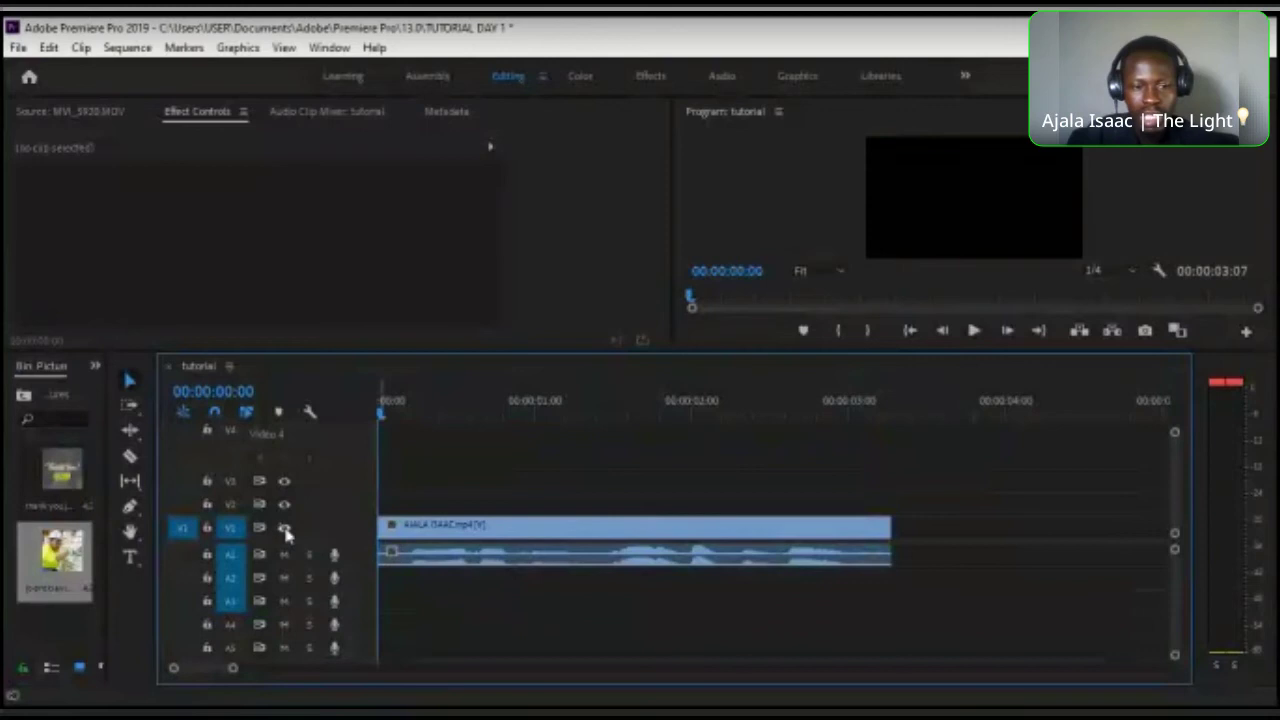
click(285, 530)
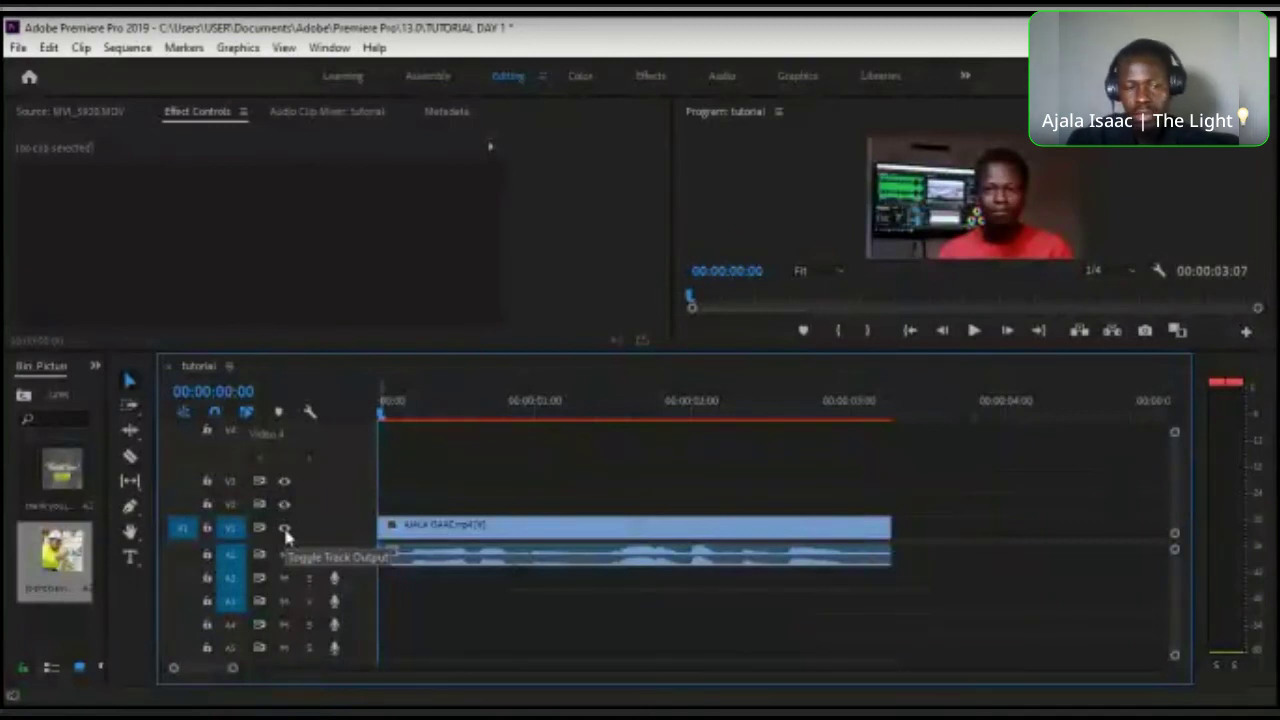
click(285, 529)
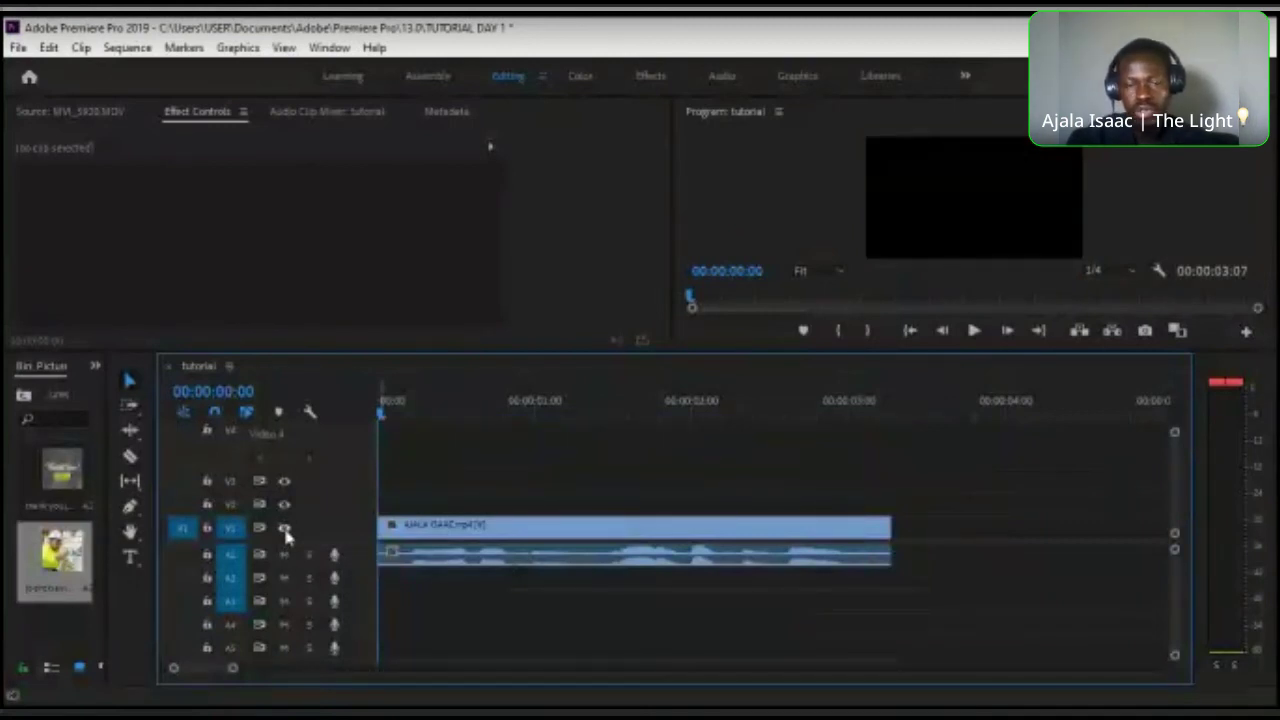
click(285, 529)
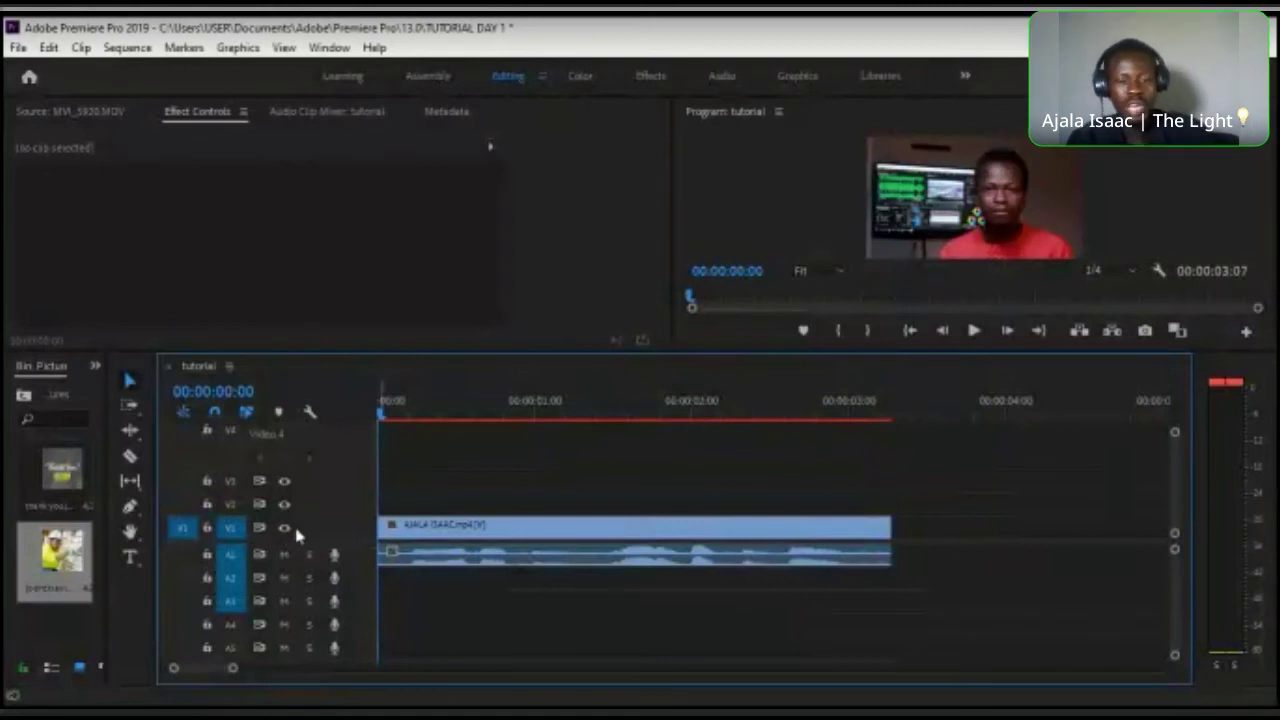
- Undo the deletion of the V2 and V3 clips and the trim of the last V3 image
key(ctrl+z)
key(ctrl+z)
key(ctrl+z)
key(ctrl+z)
key(ctrl+z)
key(ctrl+z)
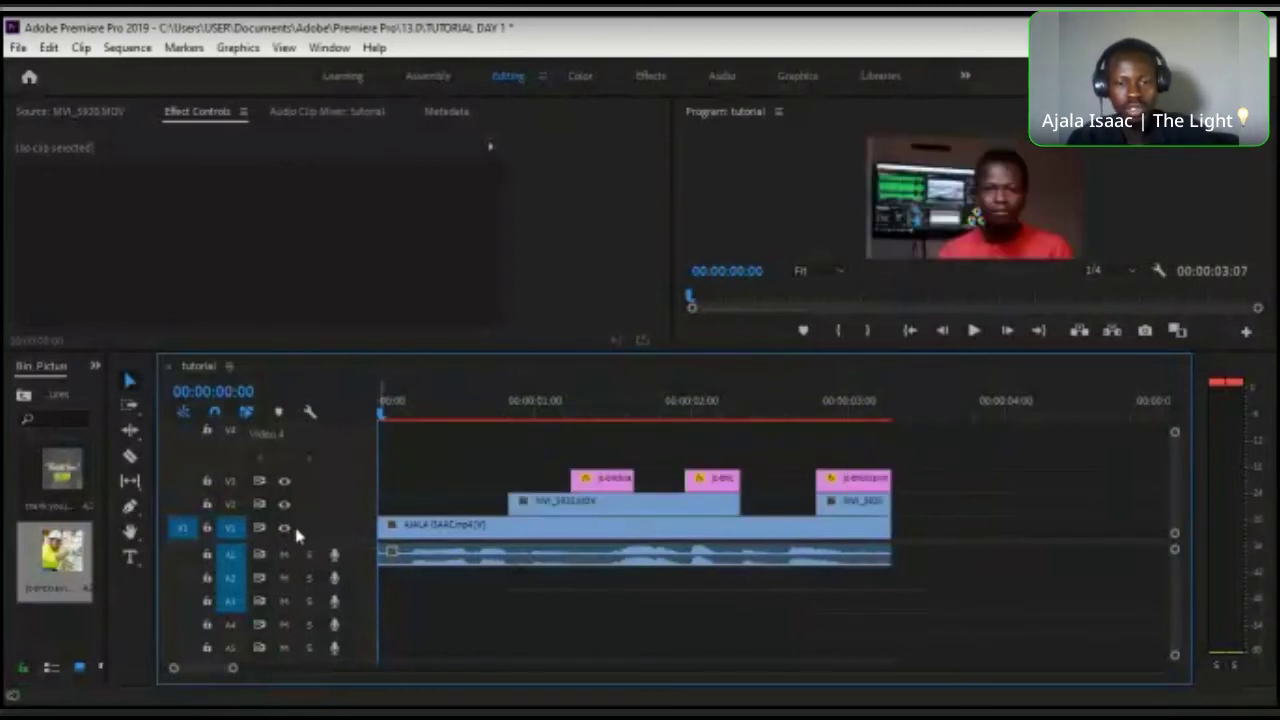
- At 00:00:01:11, turn off the V3 and V2 track outputs in turn to compare the picture, and turn both back on
click(603, 409)
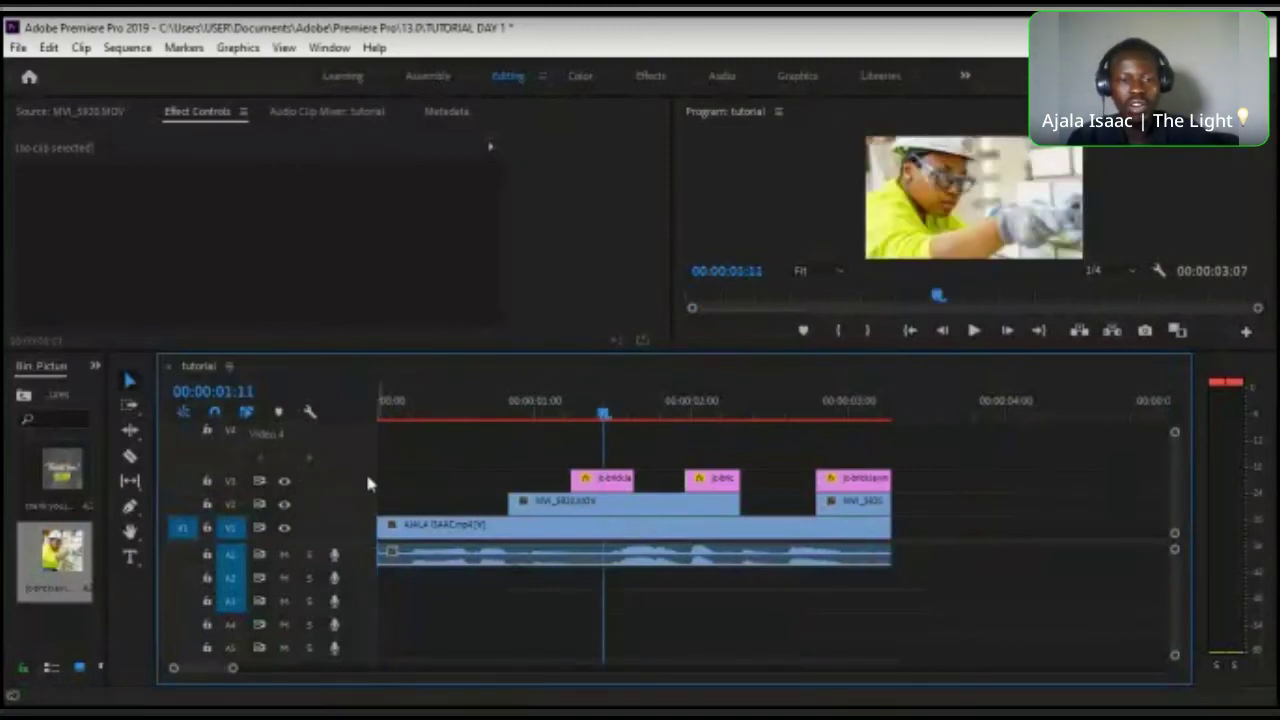
click(283, 483)
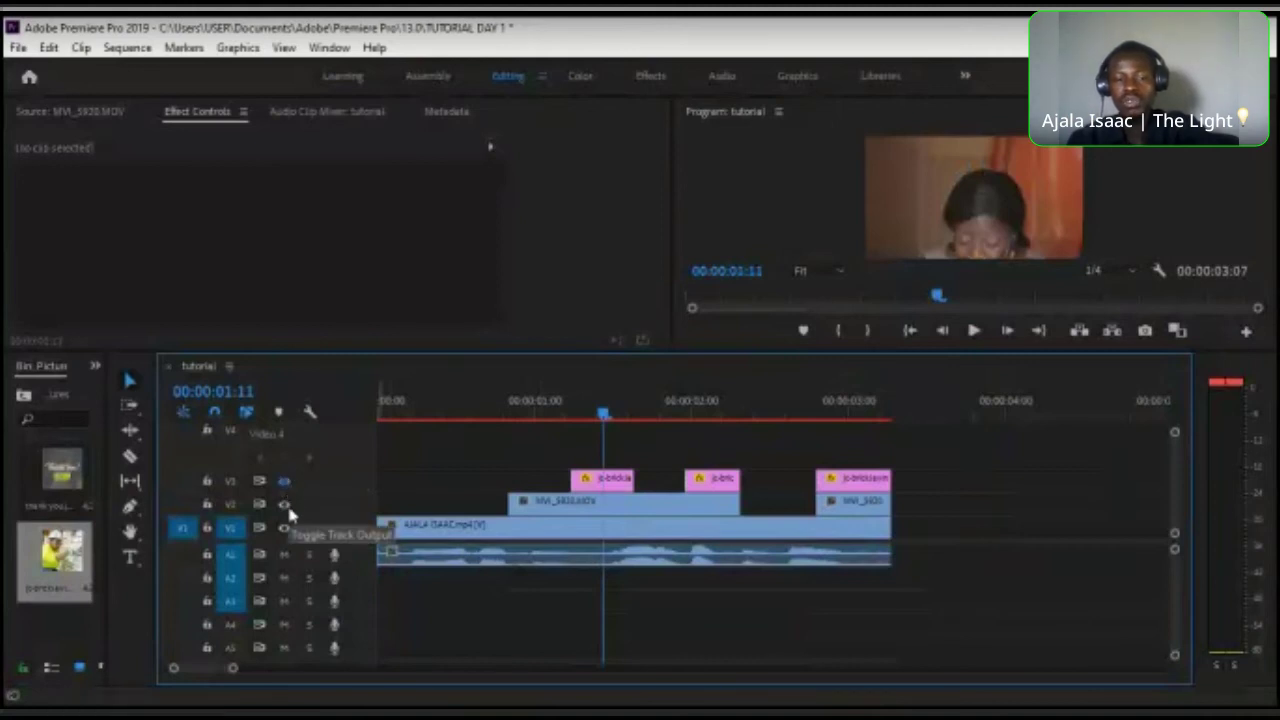
click(286, 506)
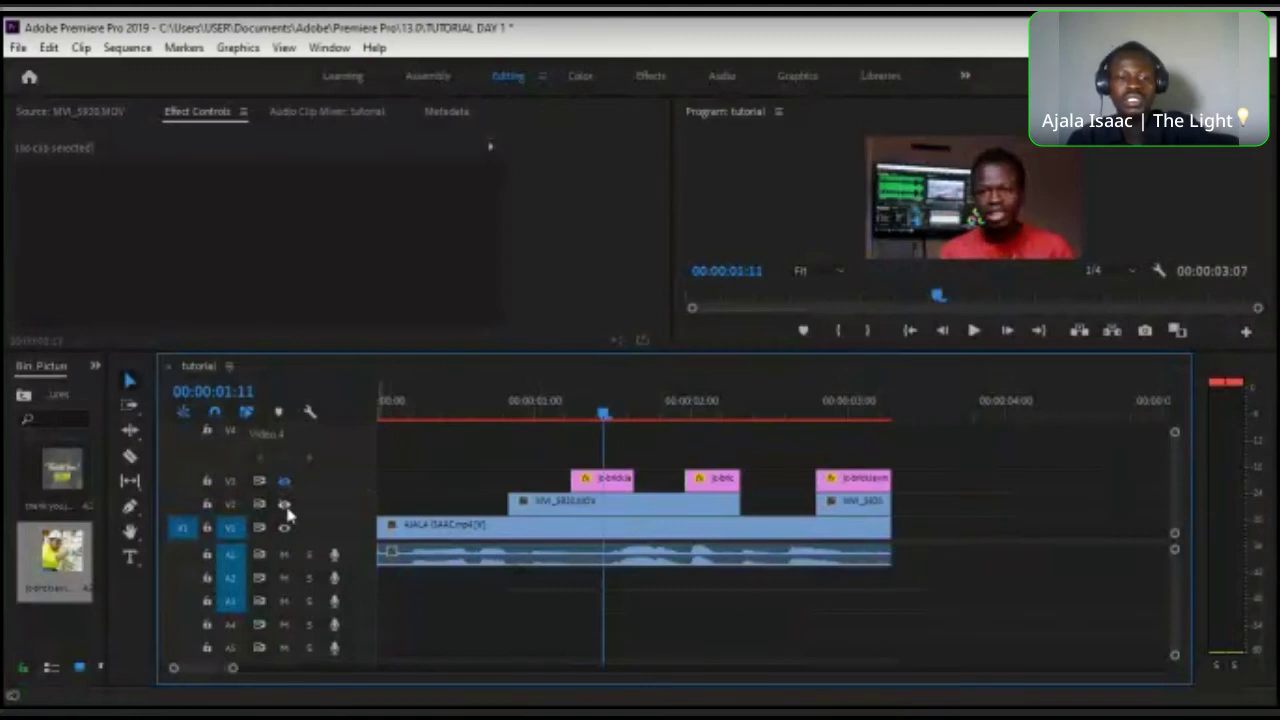
click(286, 506)
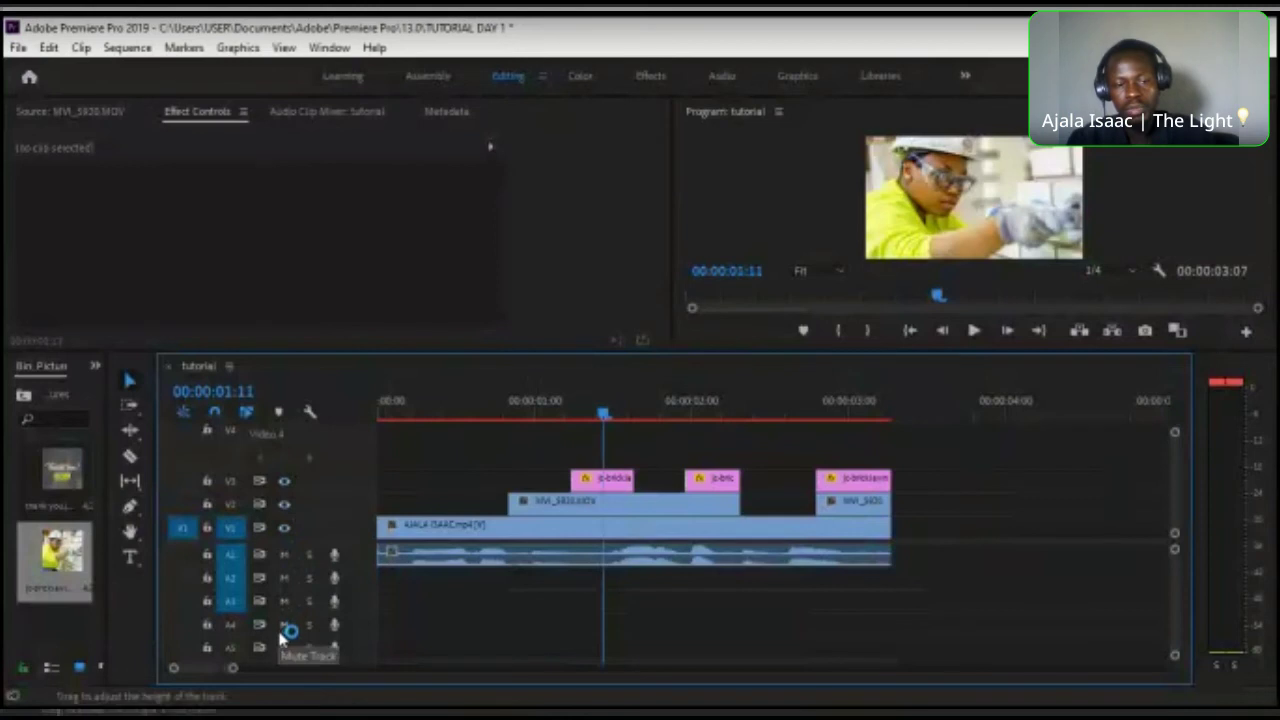
- Mute audio track A1 and play the sequence from 00:00:01:11 and again from 00:00:00:12 to check the sound
click(285, 555)
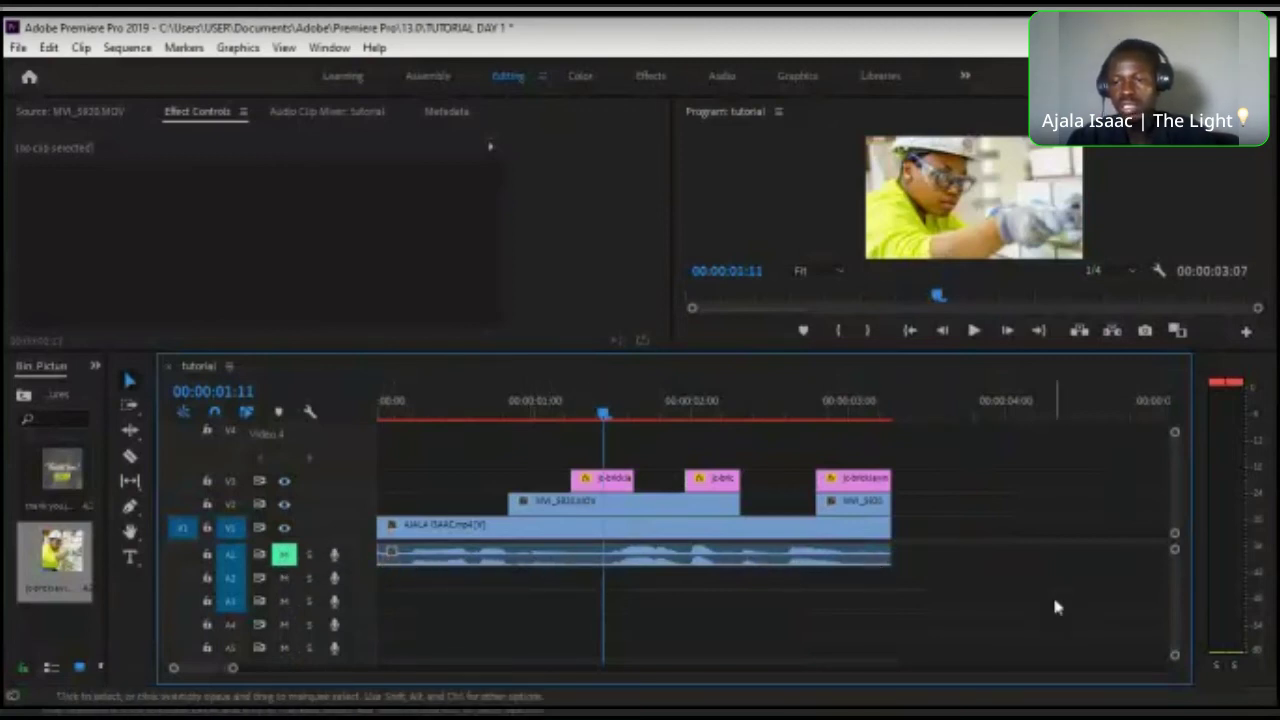
key(space)
key(space)
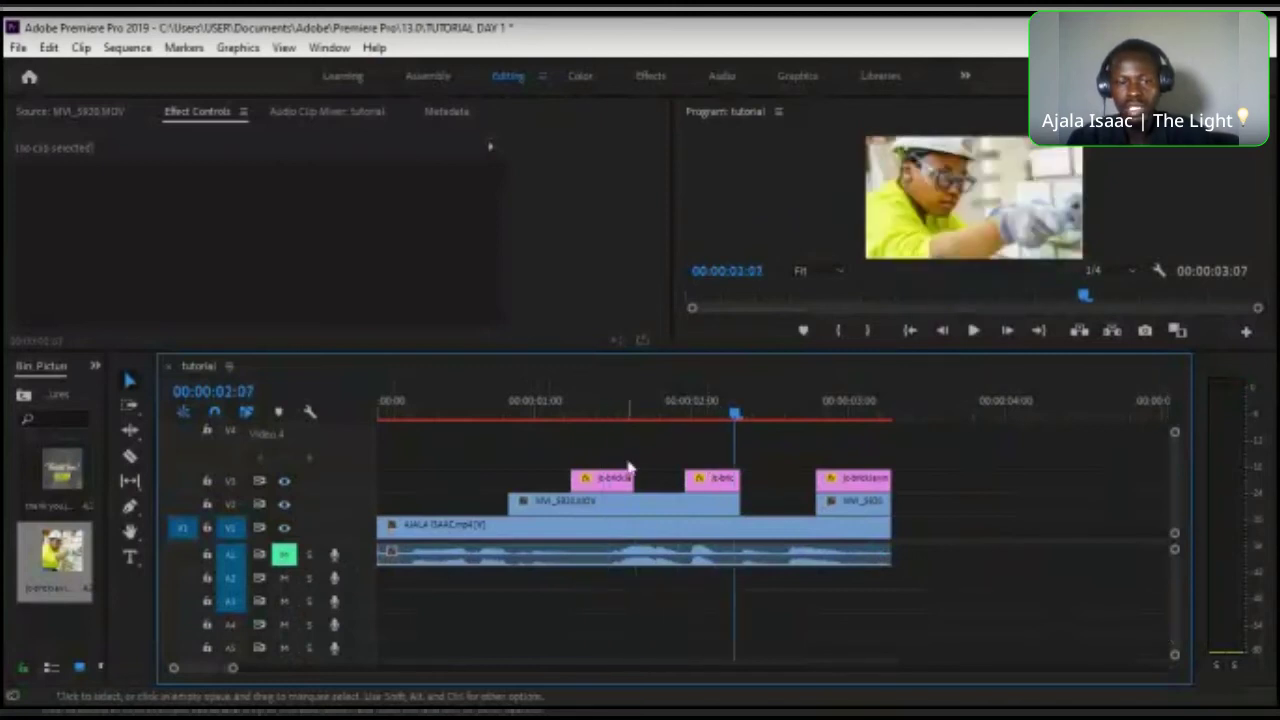
click(453, 405)
key(space)
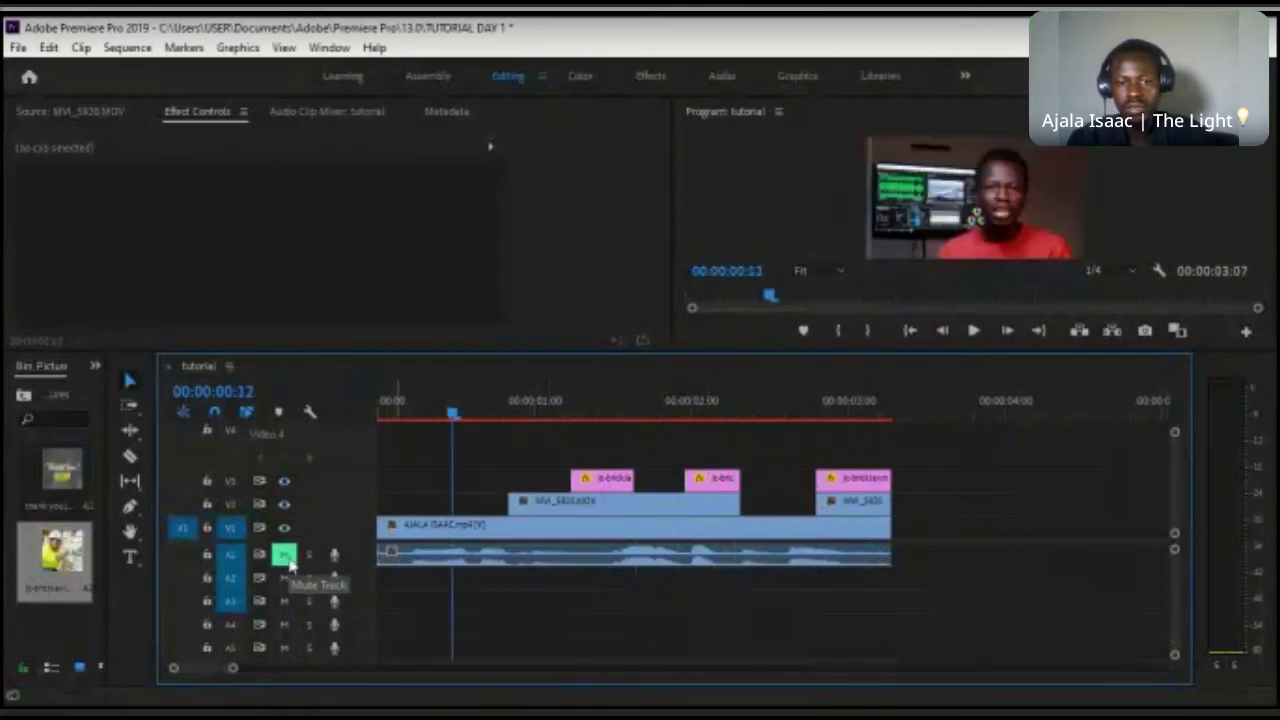
key(space)
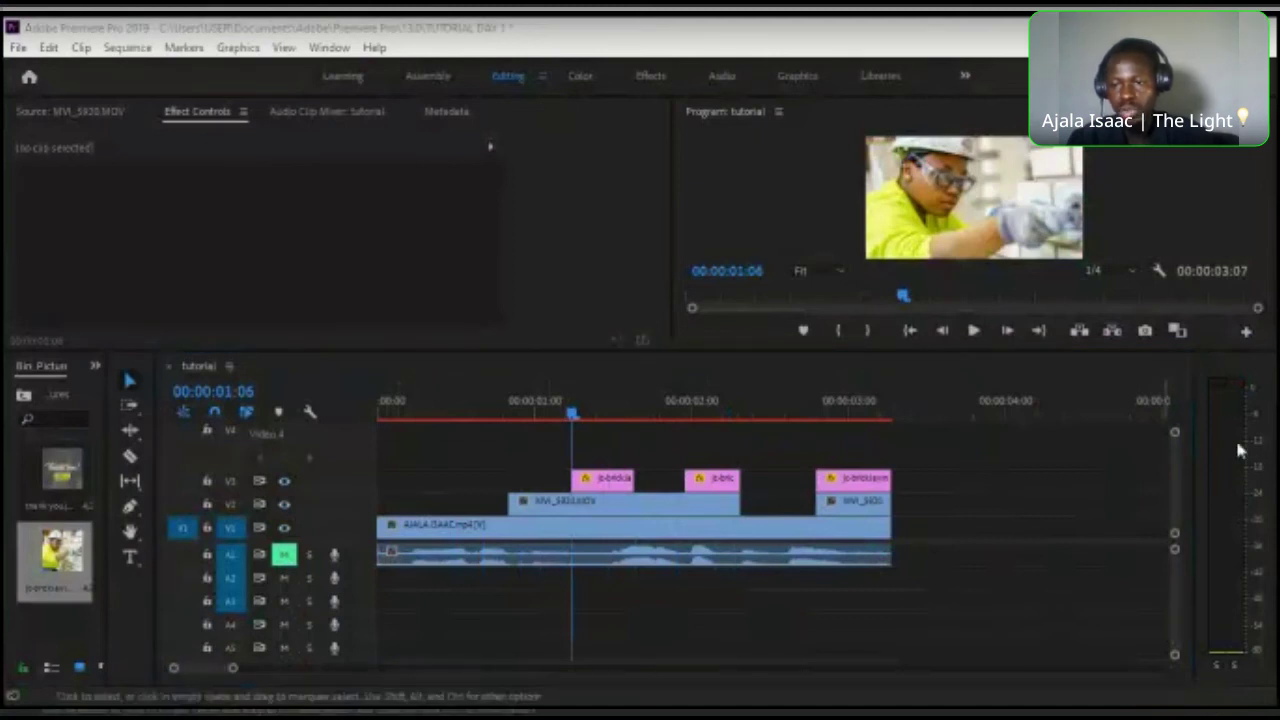
- Unmute audio track A1 and play from 00:00:01:06 to the sequence end to check the audio meters
click(1228, 560)
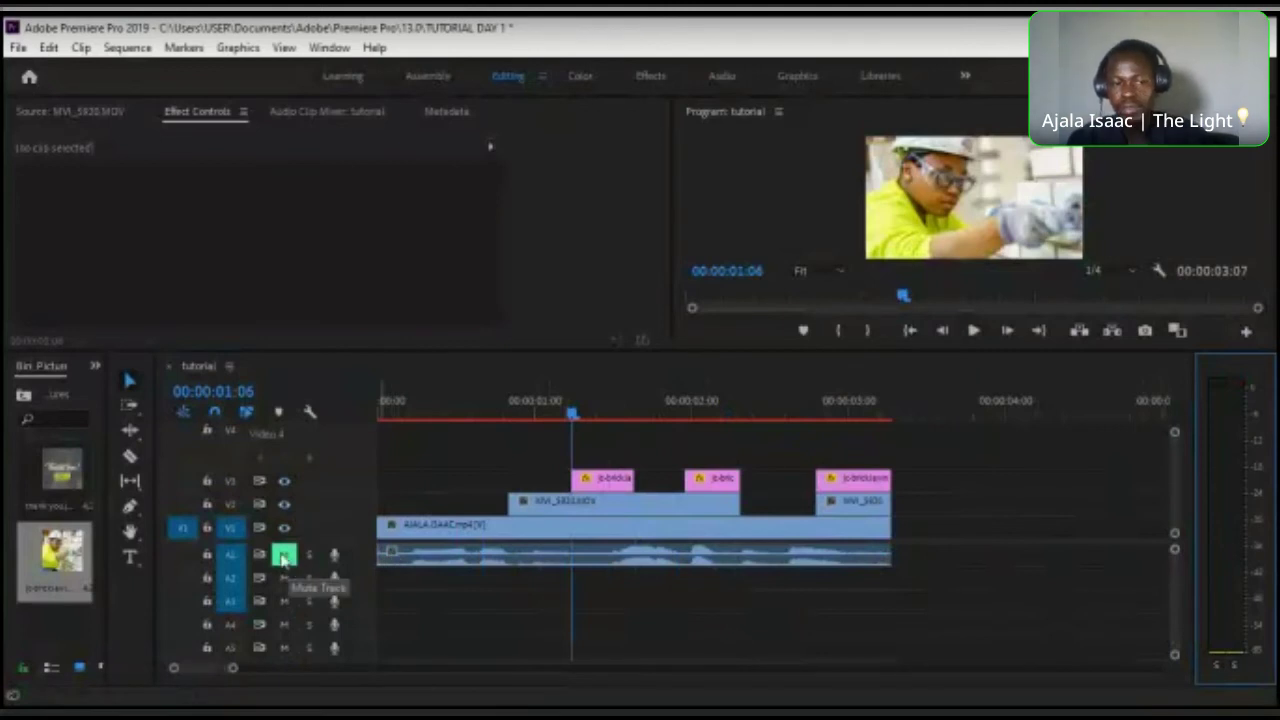
click(284, 556)
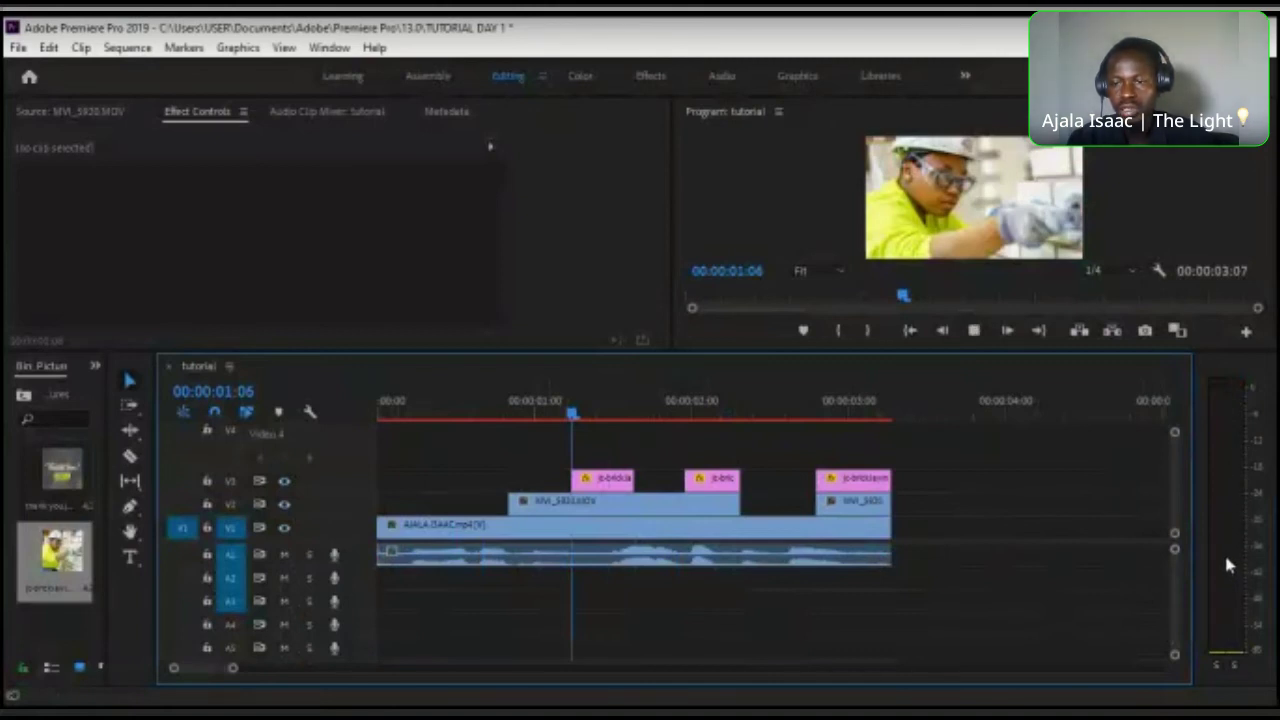
key(space)
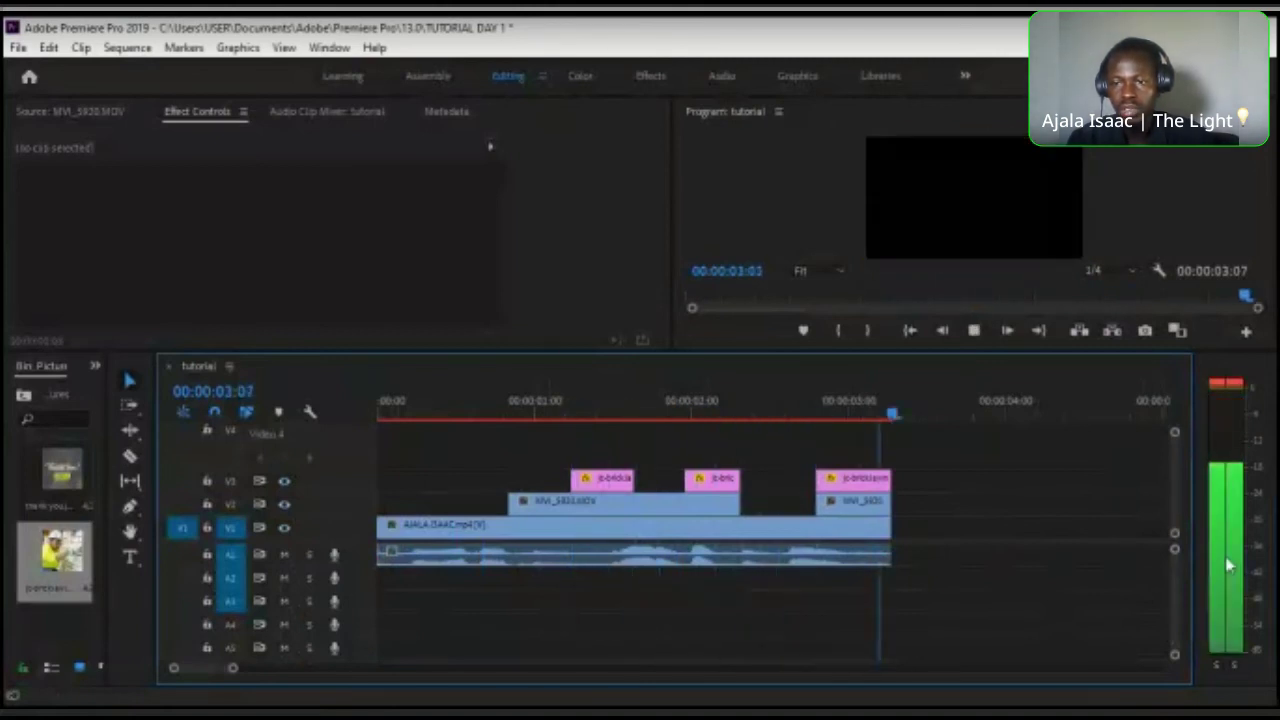
- With A1 muted at 00:00:02:11, mute audio tracks A2 and A3 as well, and unmute all three tracks
key(Home)
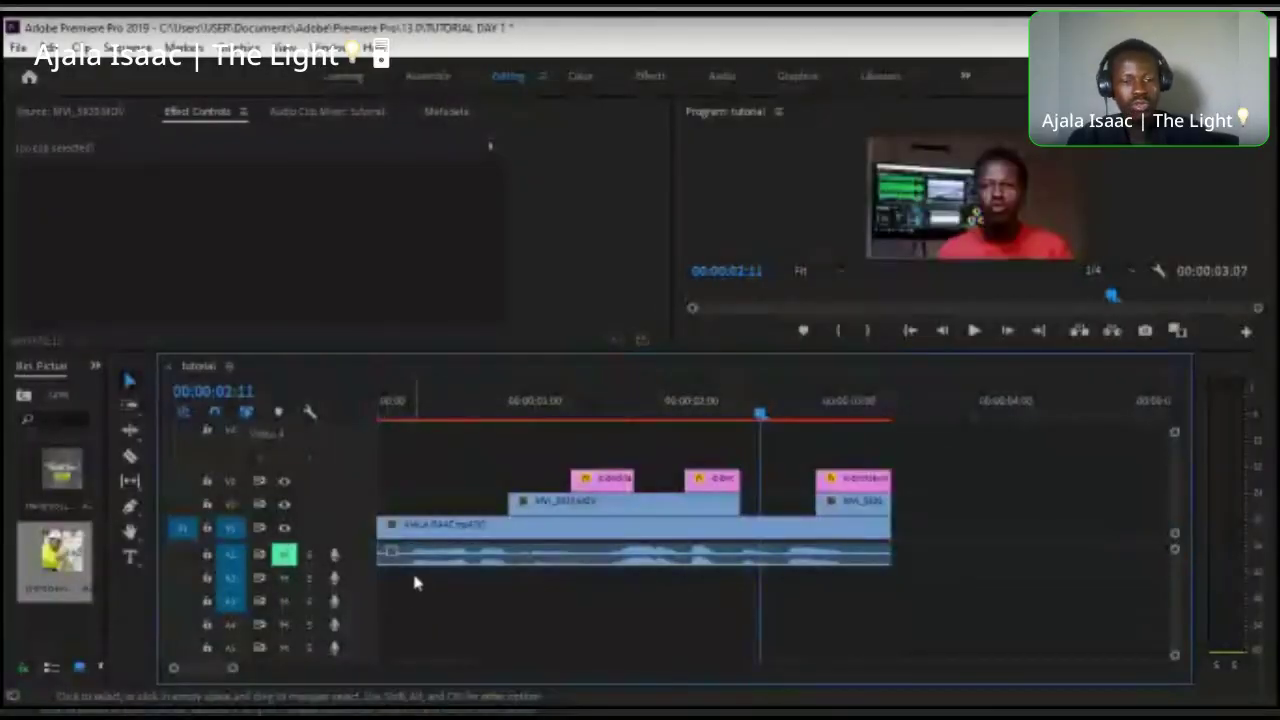
click(284, 579)
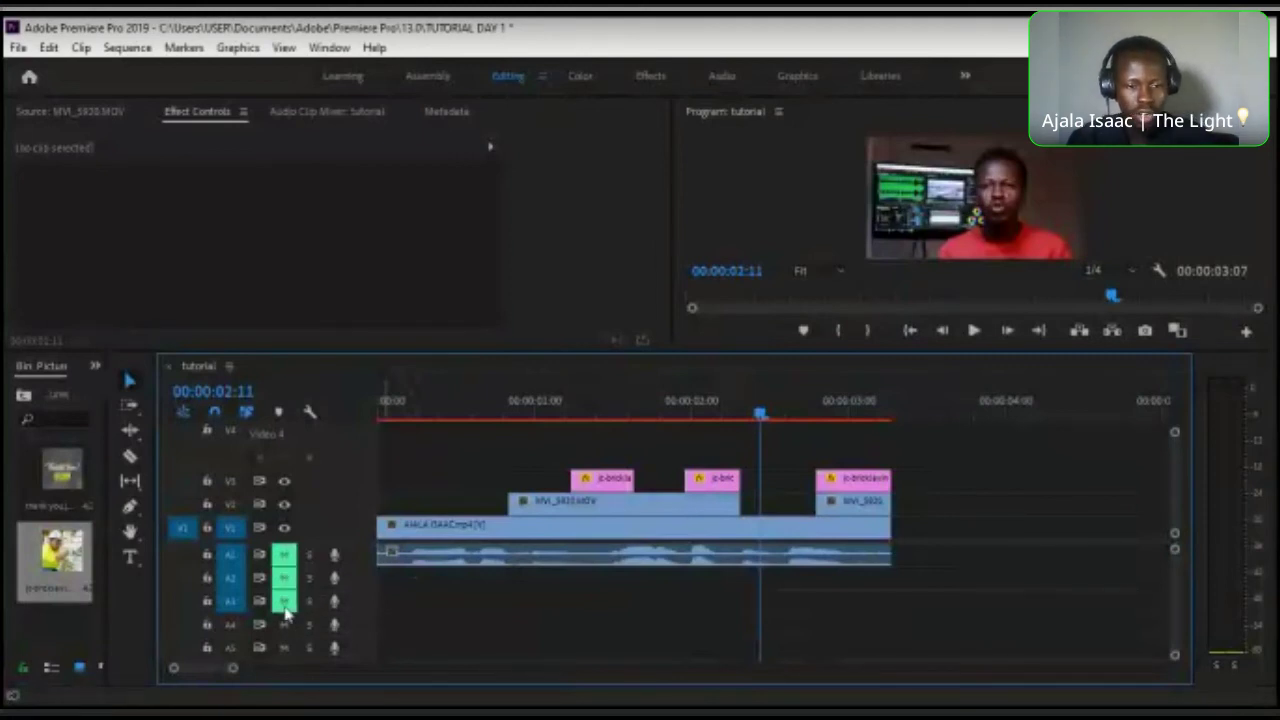
click(284, 600)
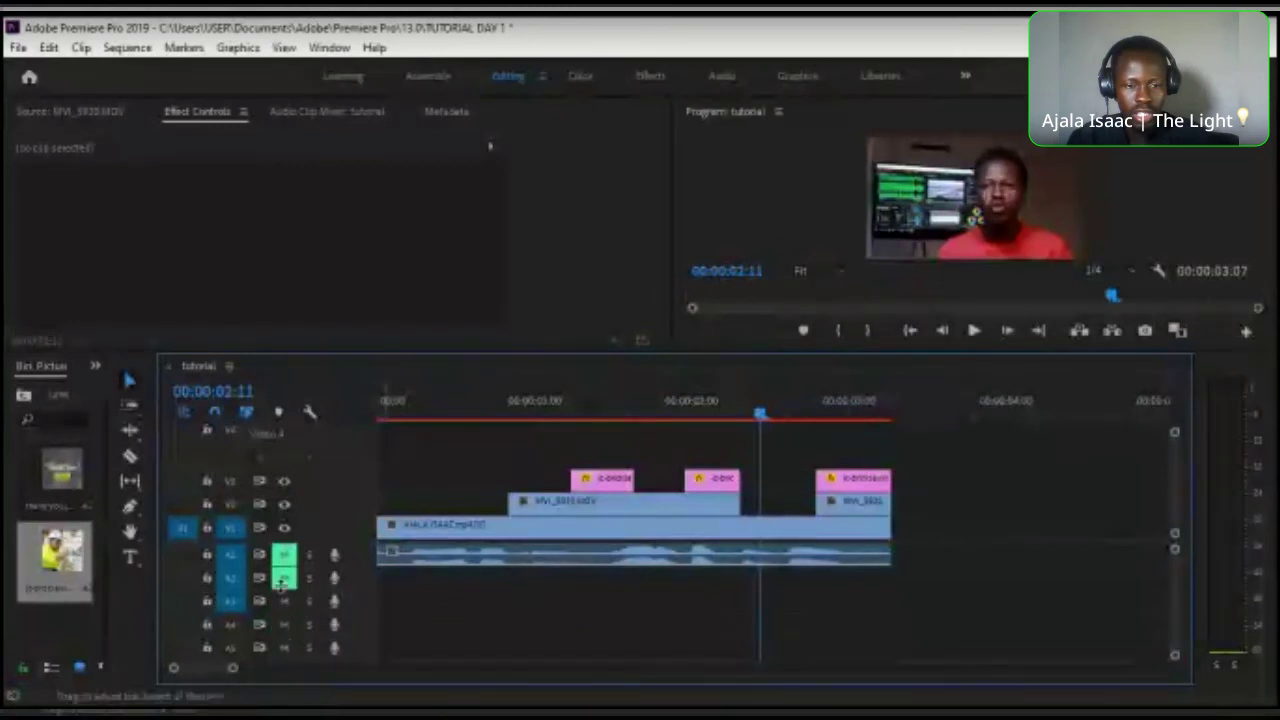
click(285, 580)
click(286, 556)
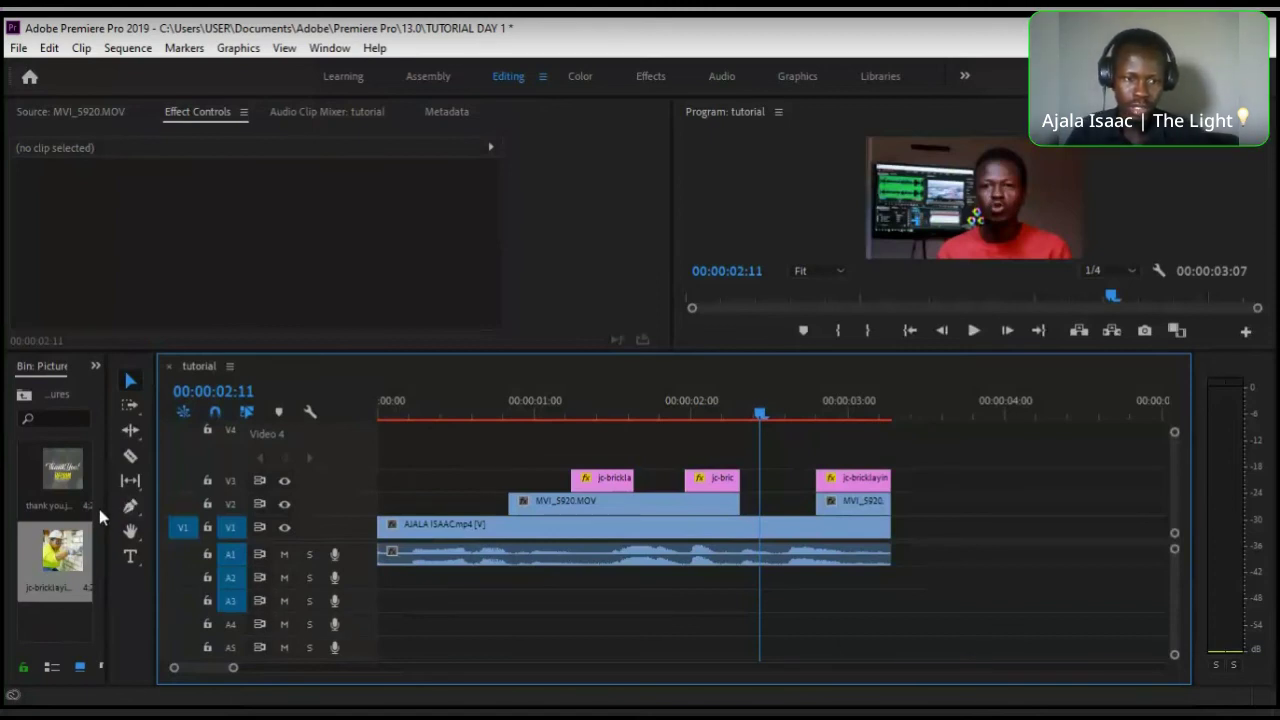
- Widen the project panel beside the timeline to show the Pictures bin's thumbnails side by side
drag(100, 512, 266, 530)
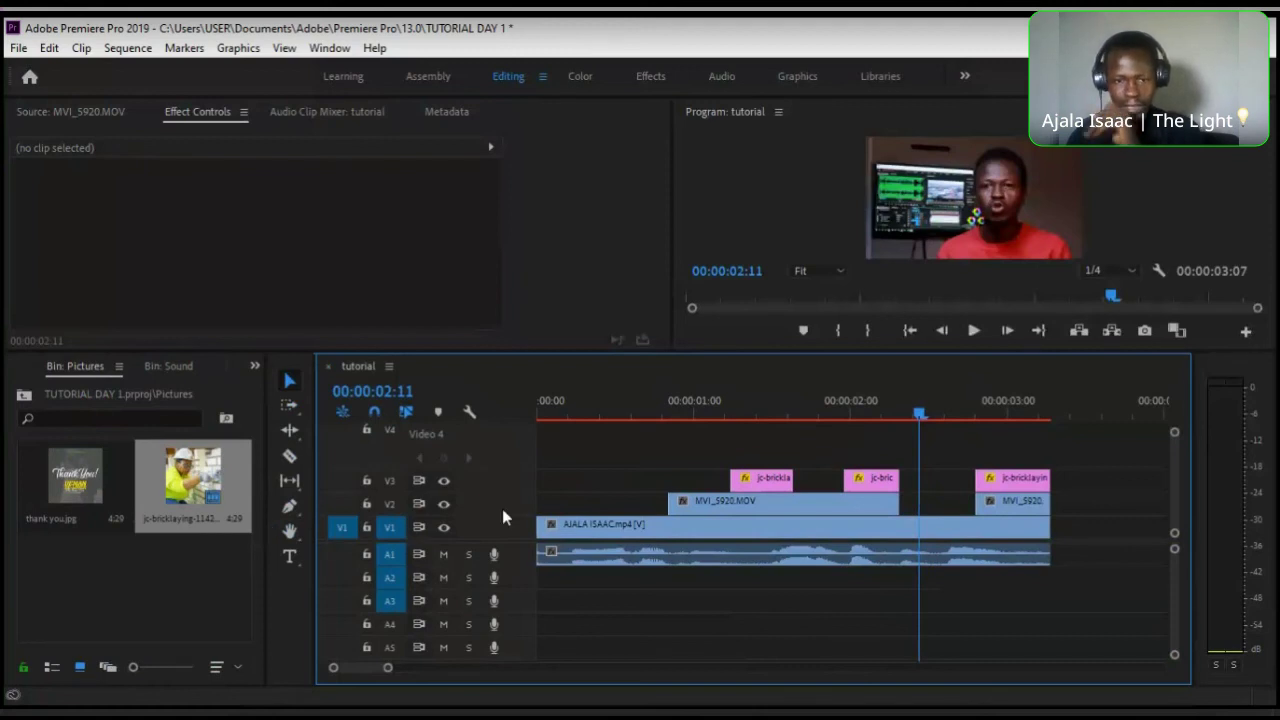
click(620, 560)
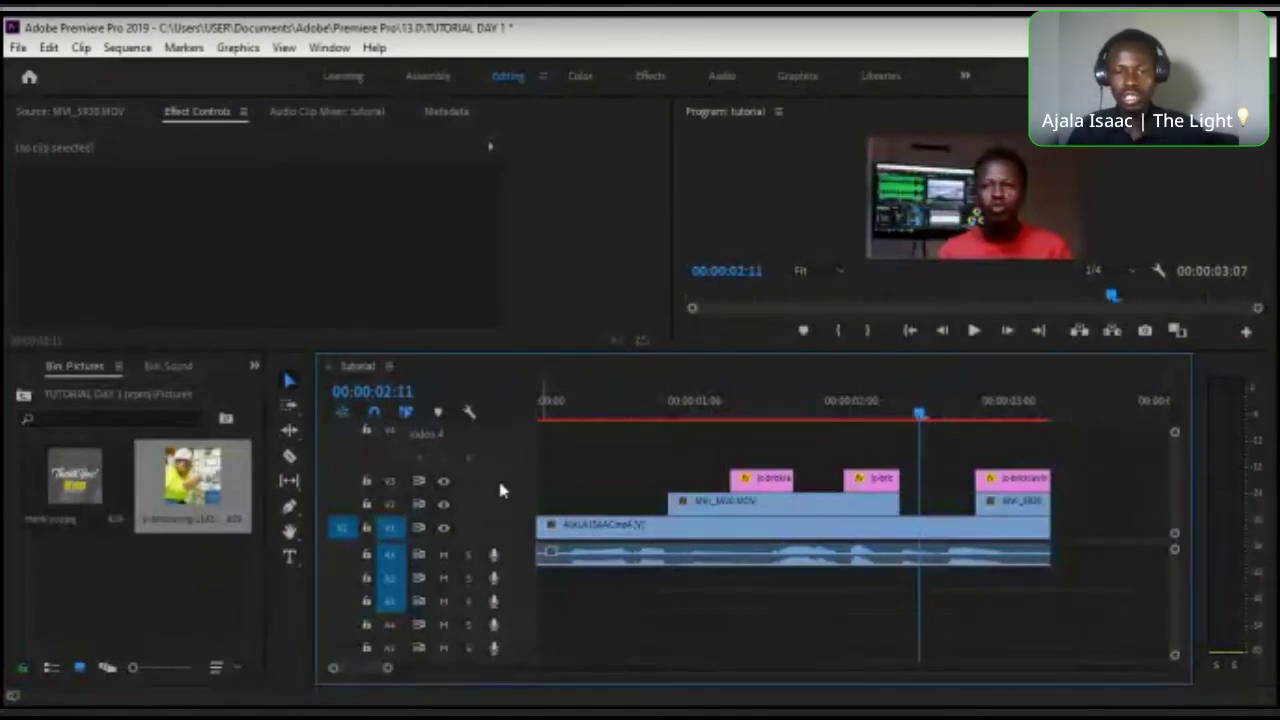
- Adjust the audio gain of the main clip on V1 and A1 to make it louder
click(616, 532)
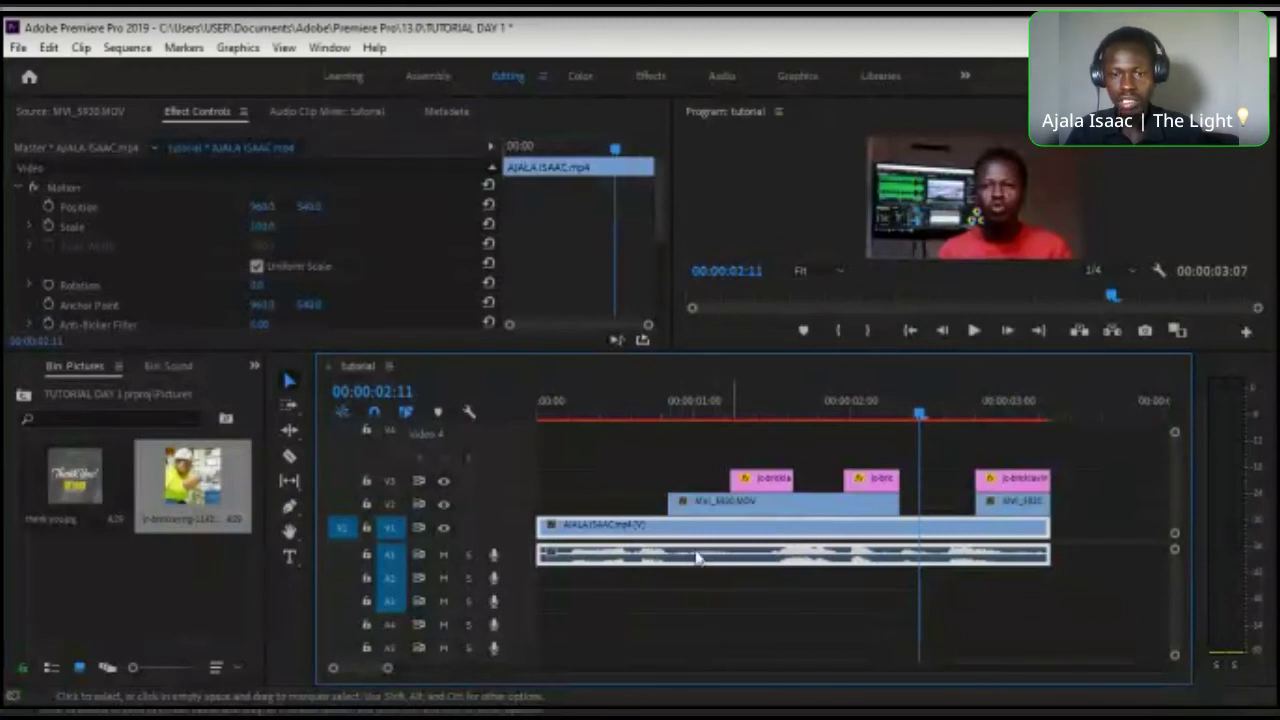
key(g)
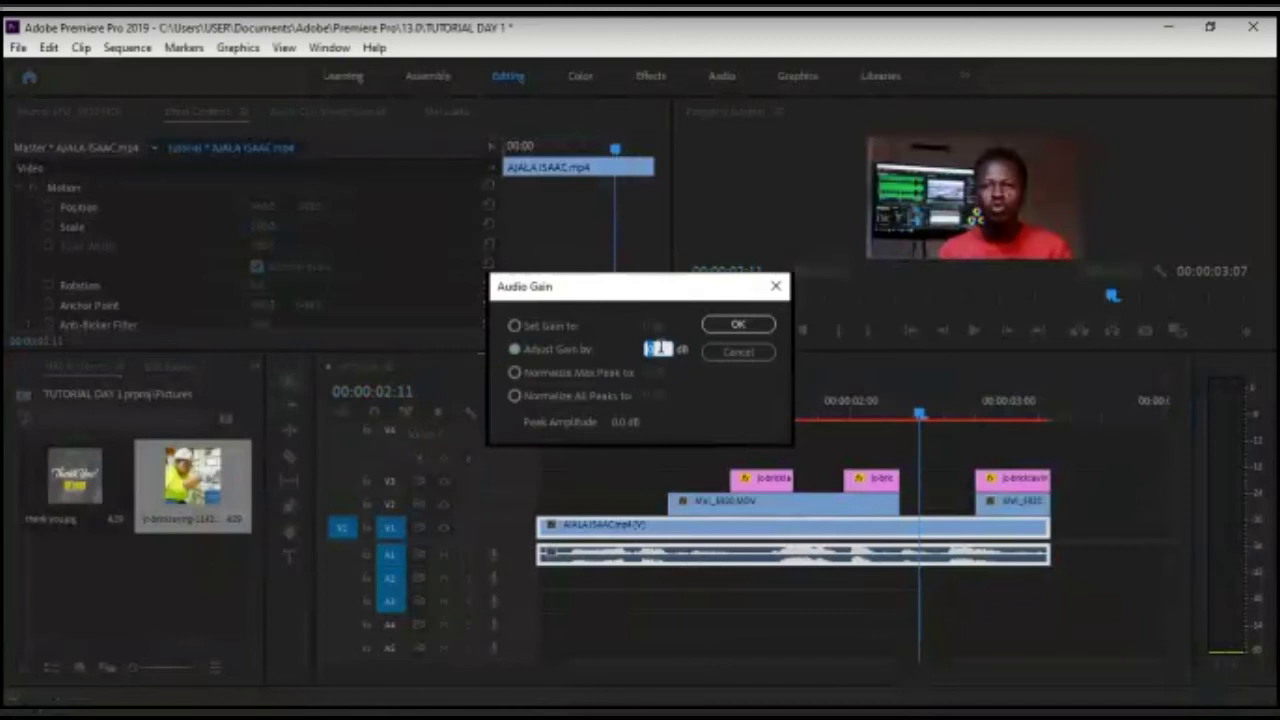
text(0)
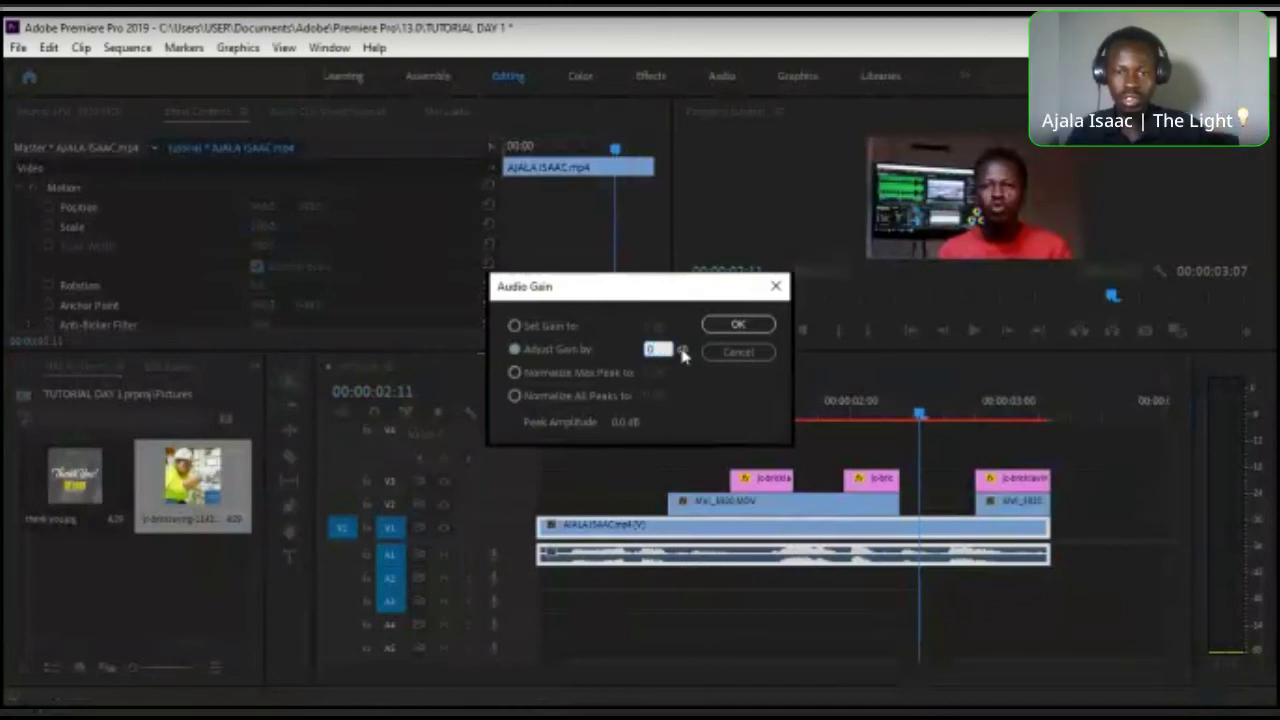
drag(680, 350, 709, 362)
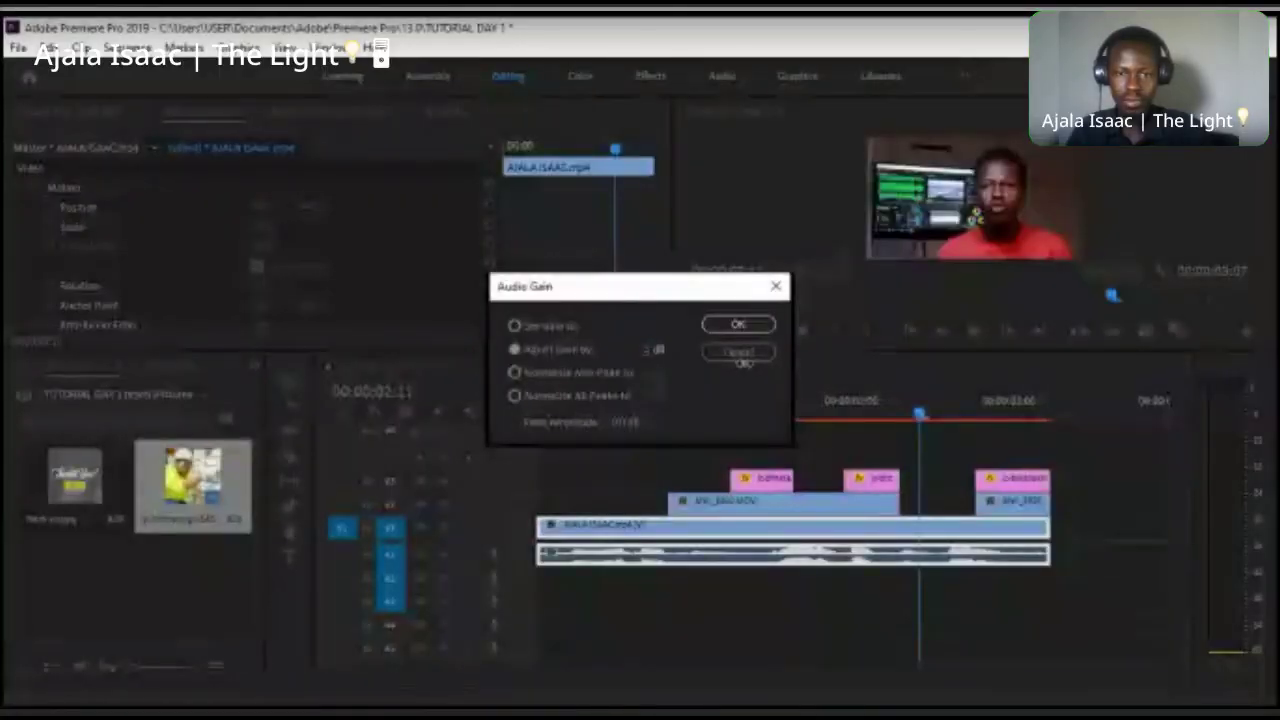
click(734, 326)
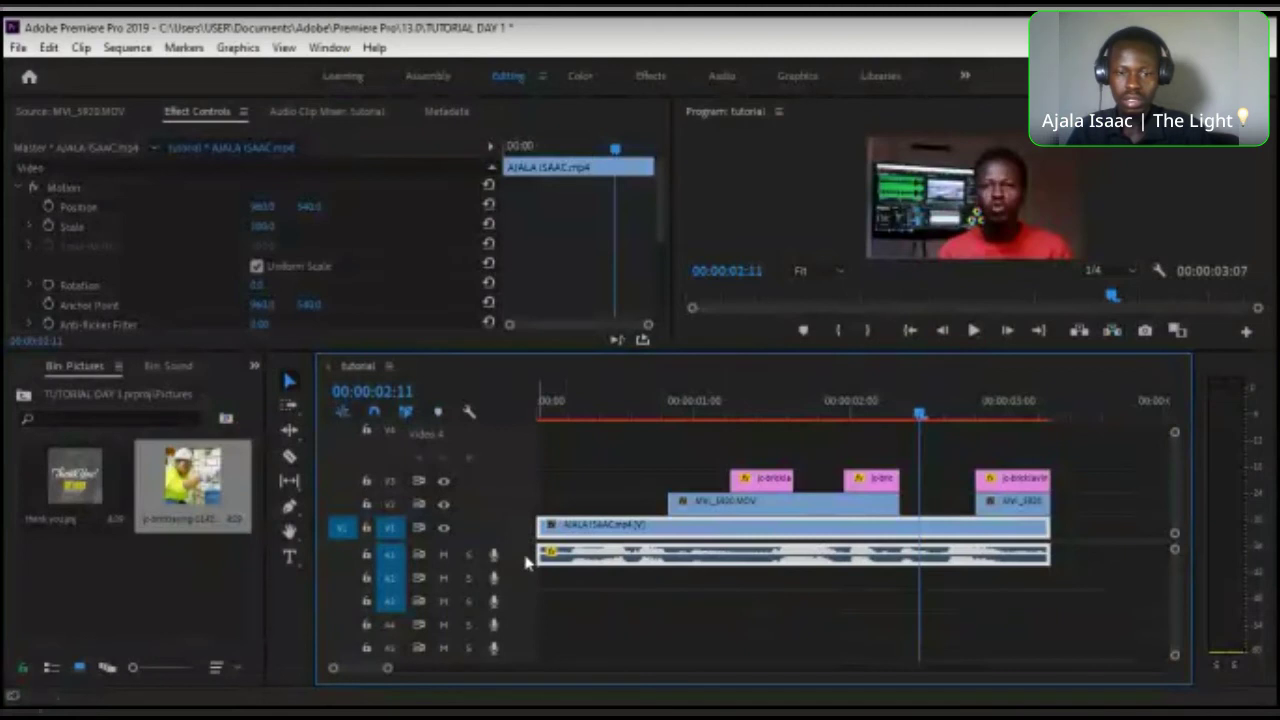
- Place the playhead at 00:00:00:01, expand audio track A1, and enlarge the timeline scale to show the waveform in detail
click(545, 400)
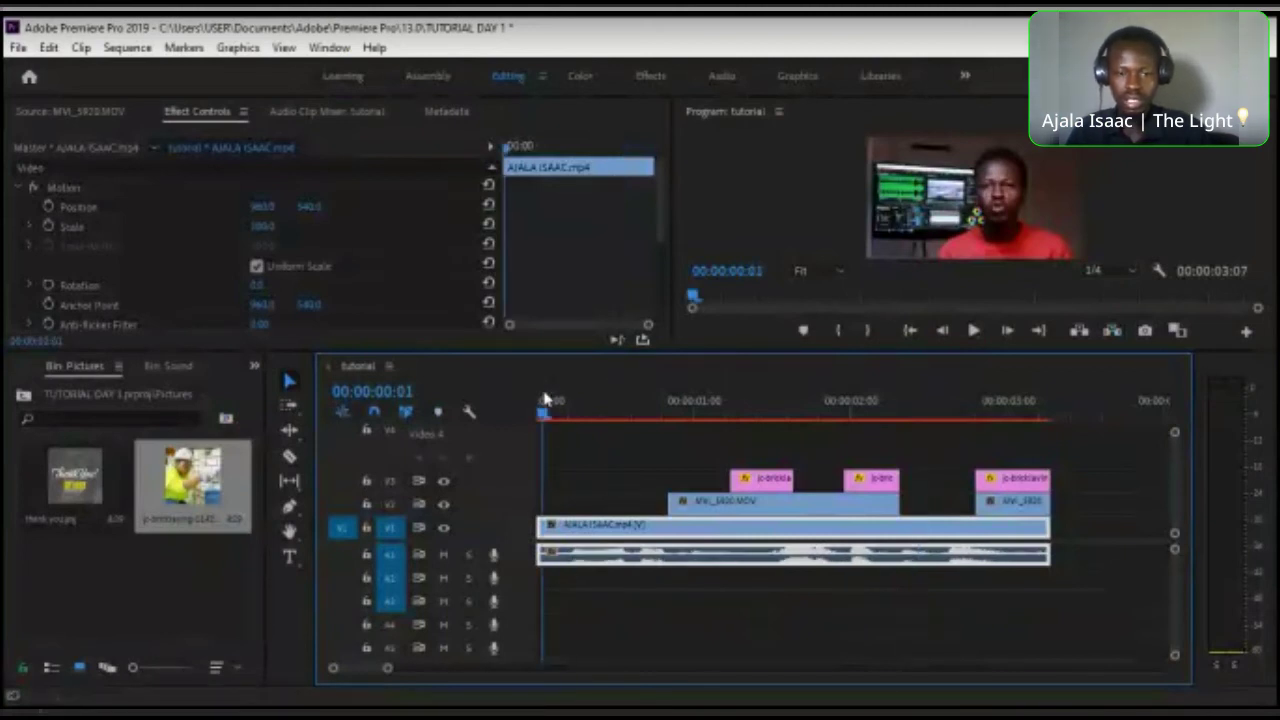
double_click(522, 557)
click(695, 641)
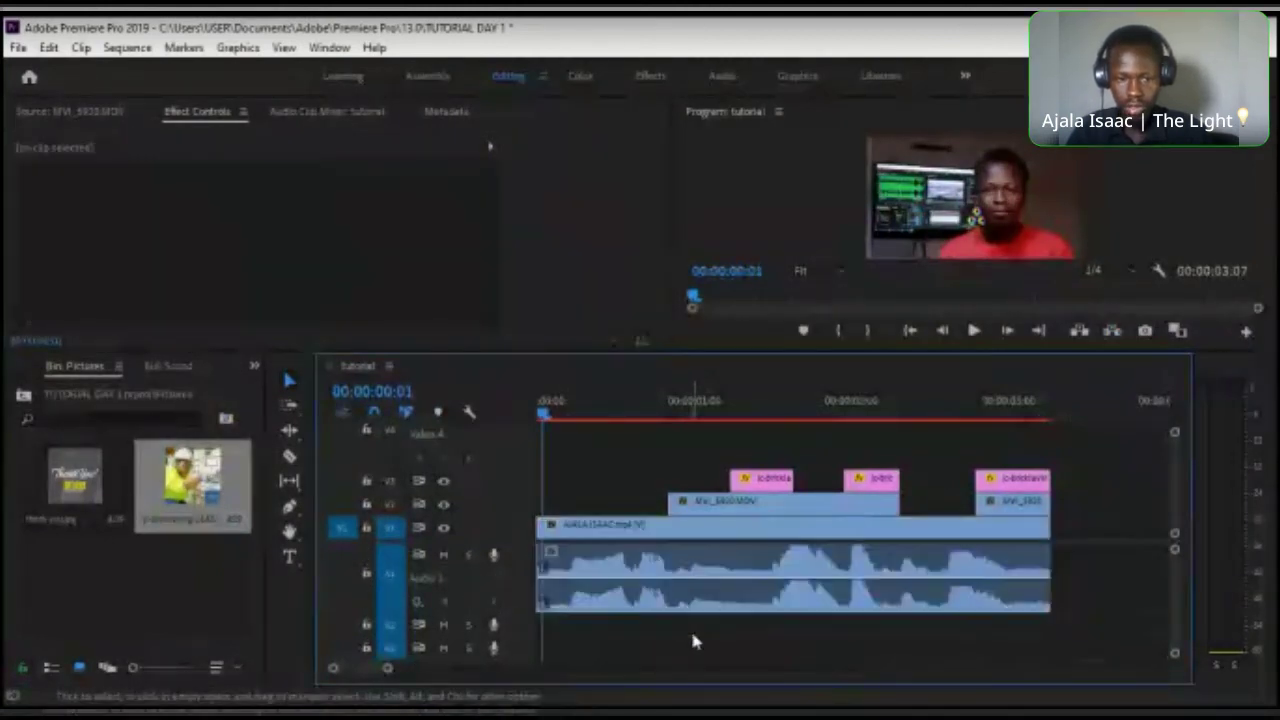
drag(388, 669, 329, 671)
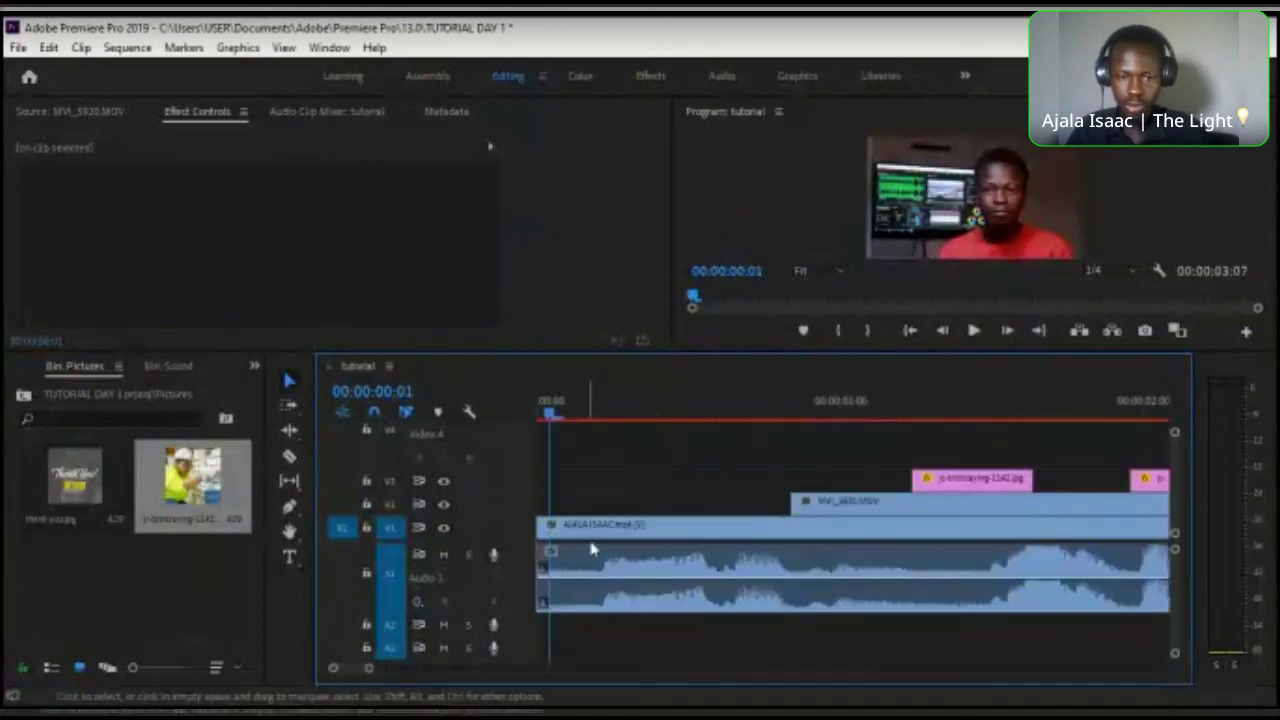
- Select the main clip and place the playhead at 00:00:00:08, 00:00:00:01 and 00:00:00:04 to examine its quiet and loud waveform sections
click(605, 556)
click(633, 414)
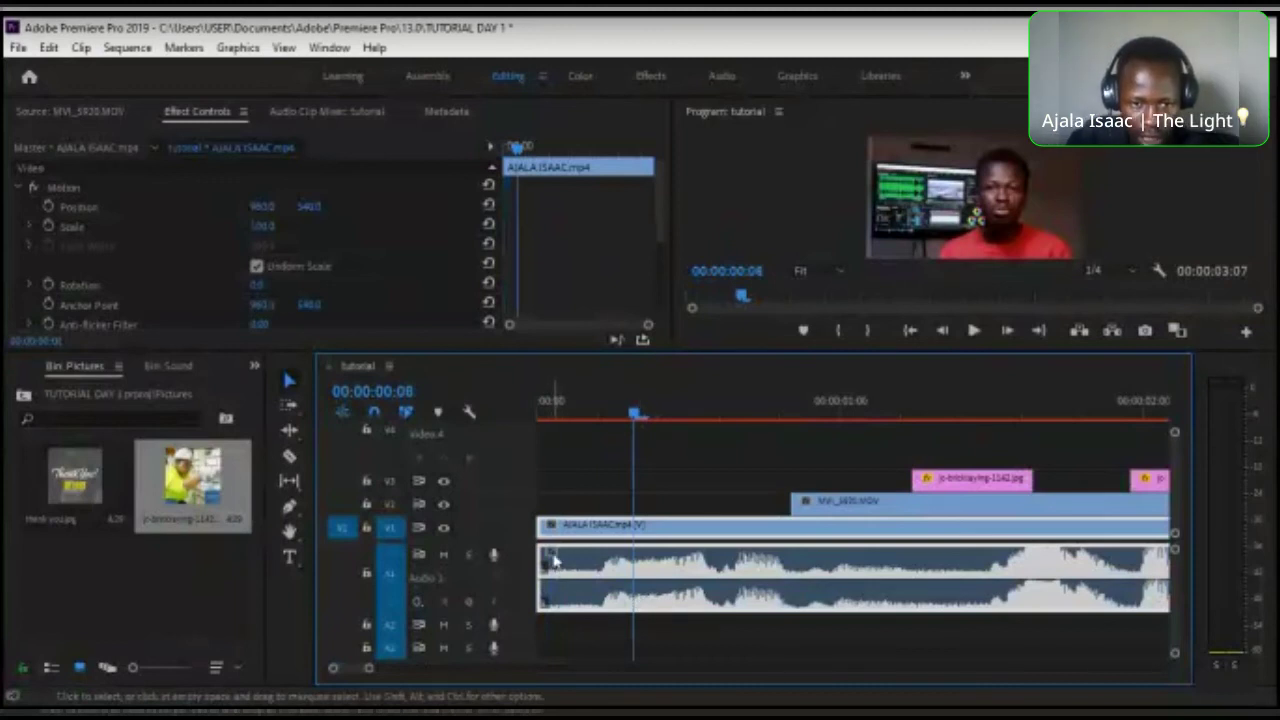
click(551, 415)
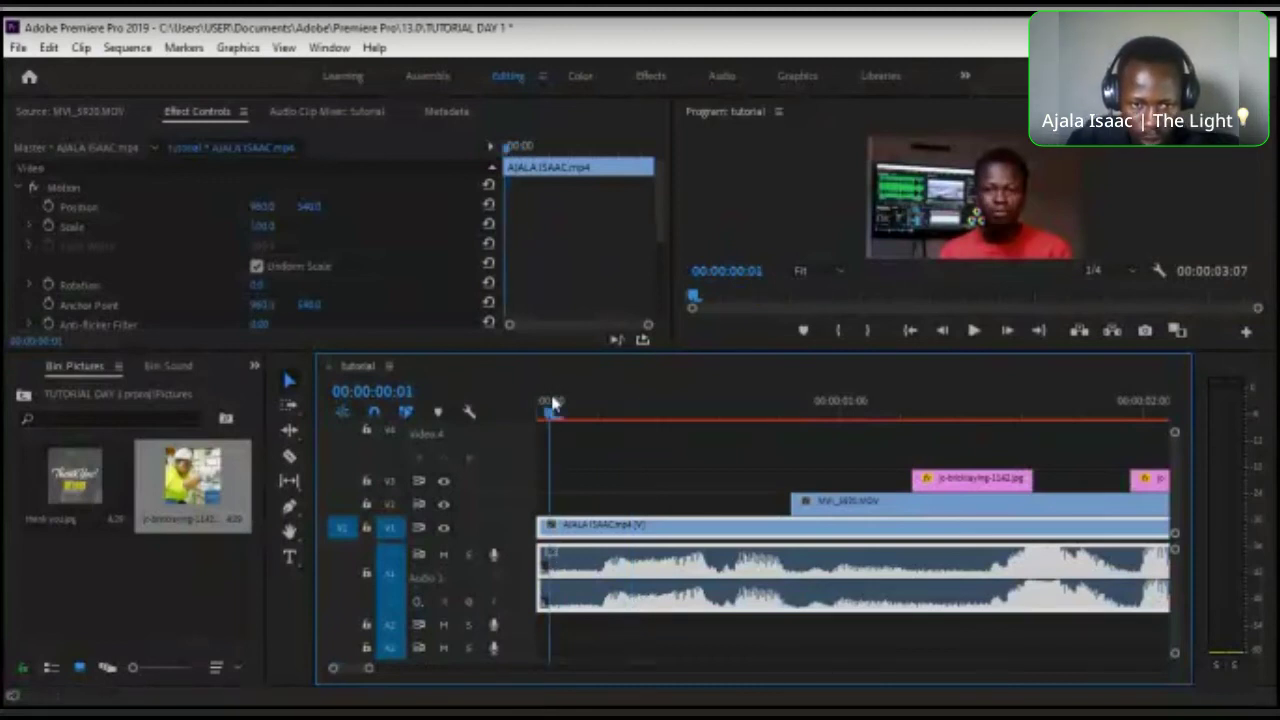
click(585, 424)
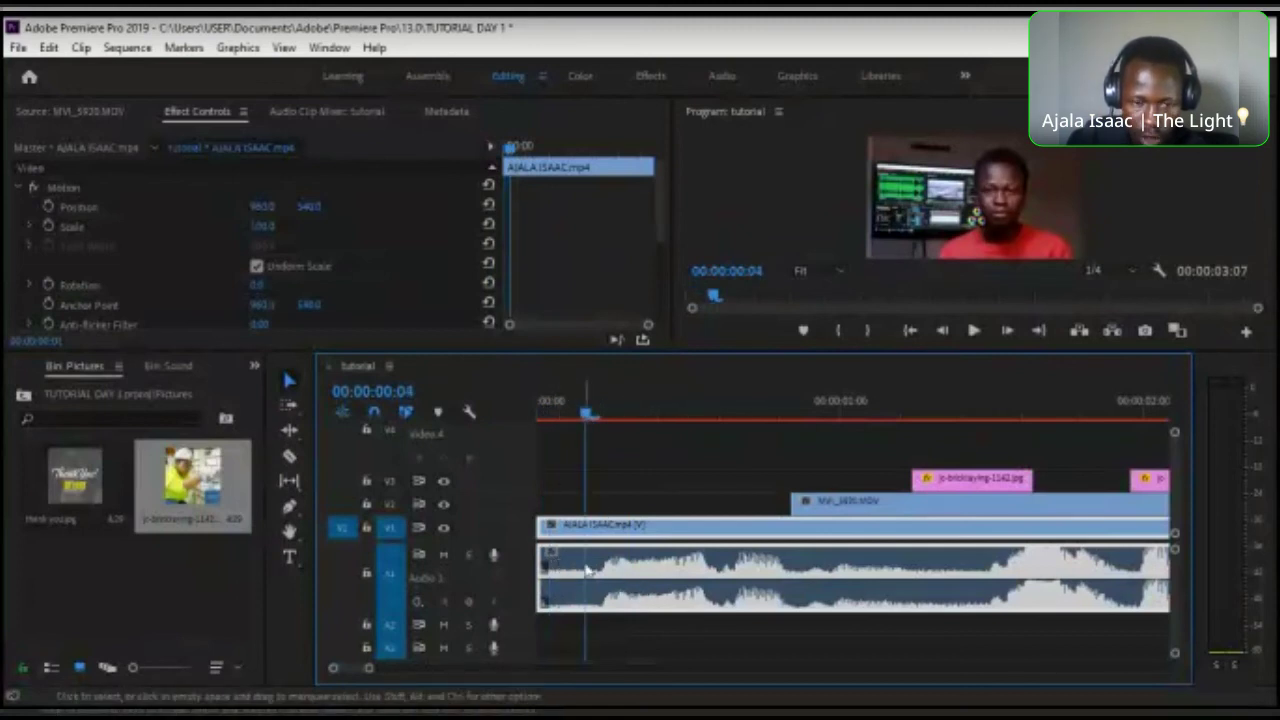
- Raise the audio gain of the main clip on A1 and play the sequence from 00:00:00:04 to check its loudness
click(678, 589)
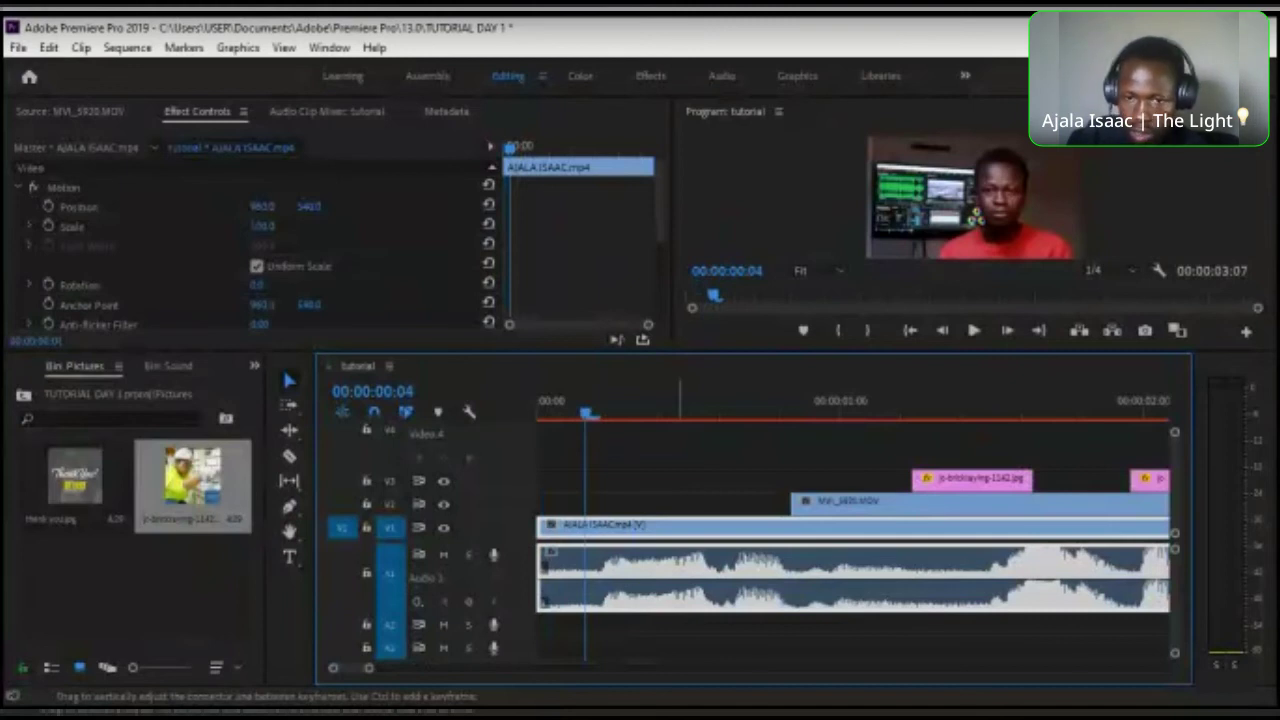
key(g)
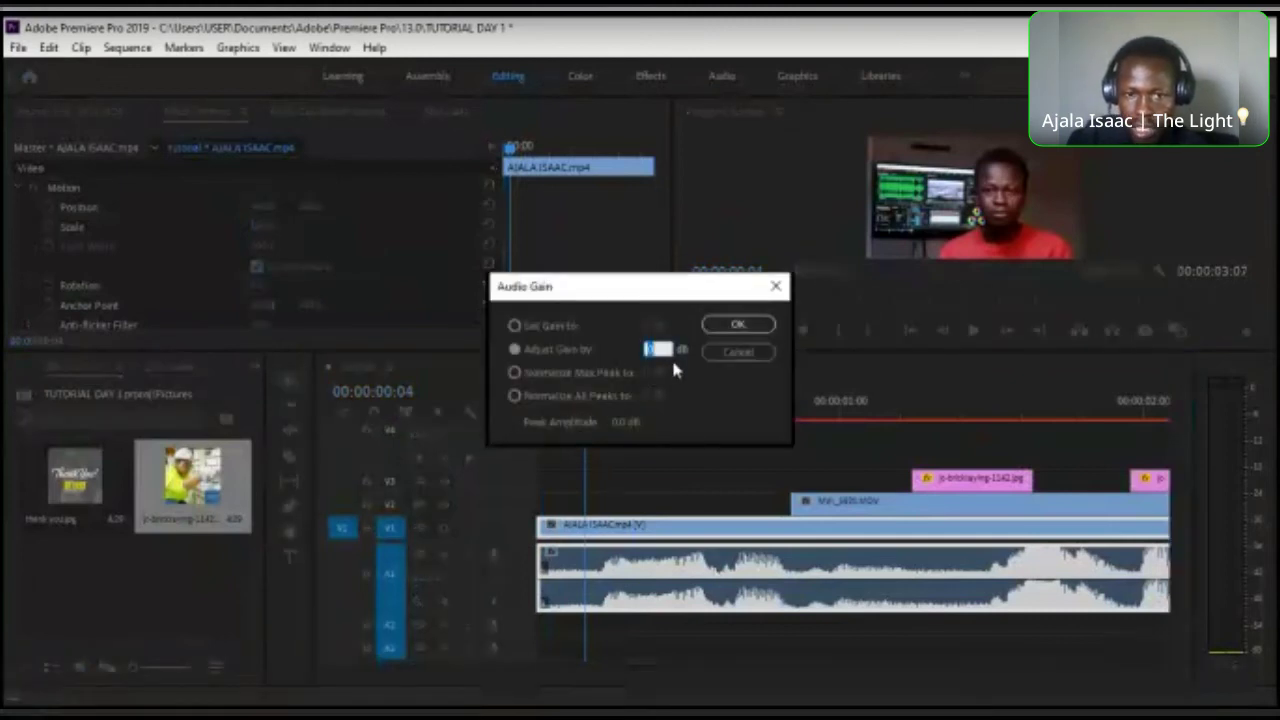
click(737, 324)
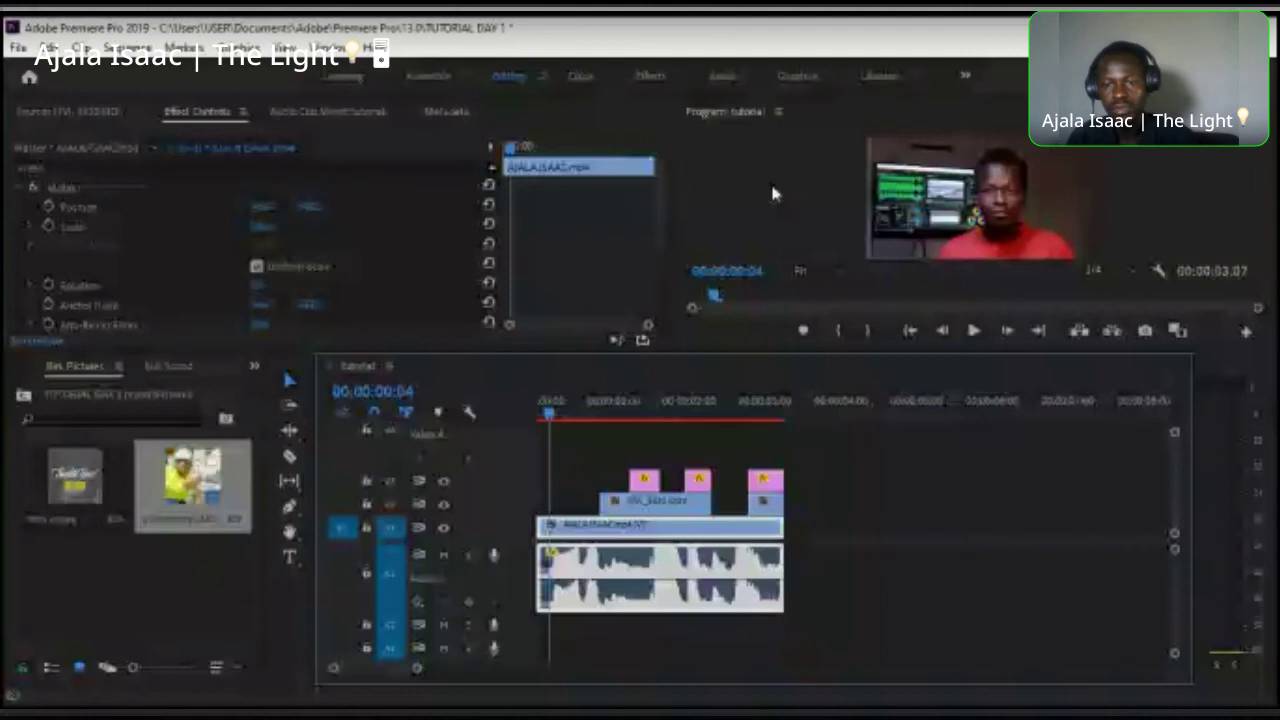
key(space)
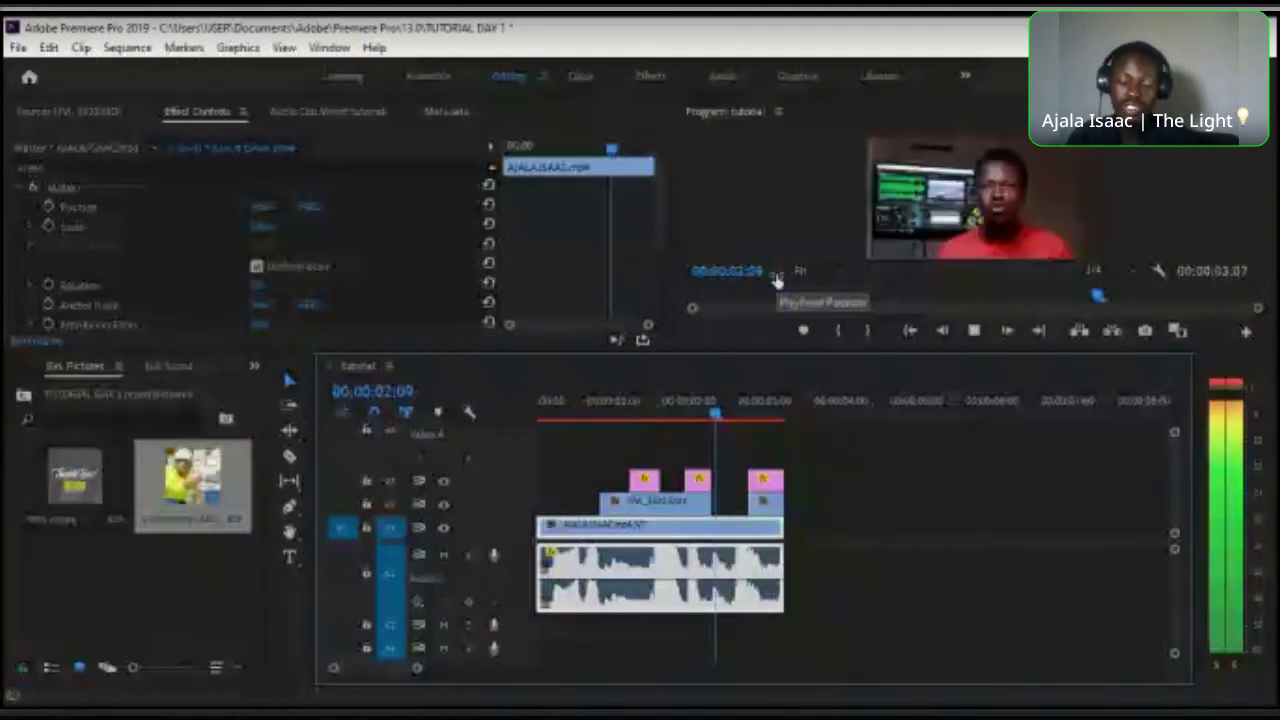
key(space)
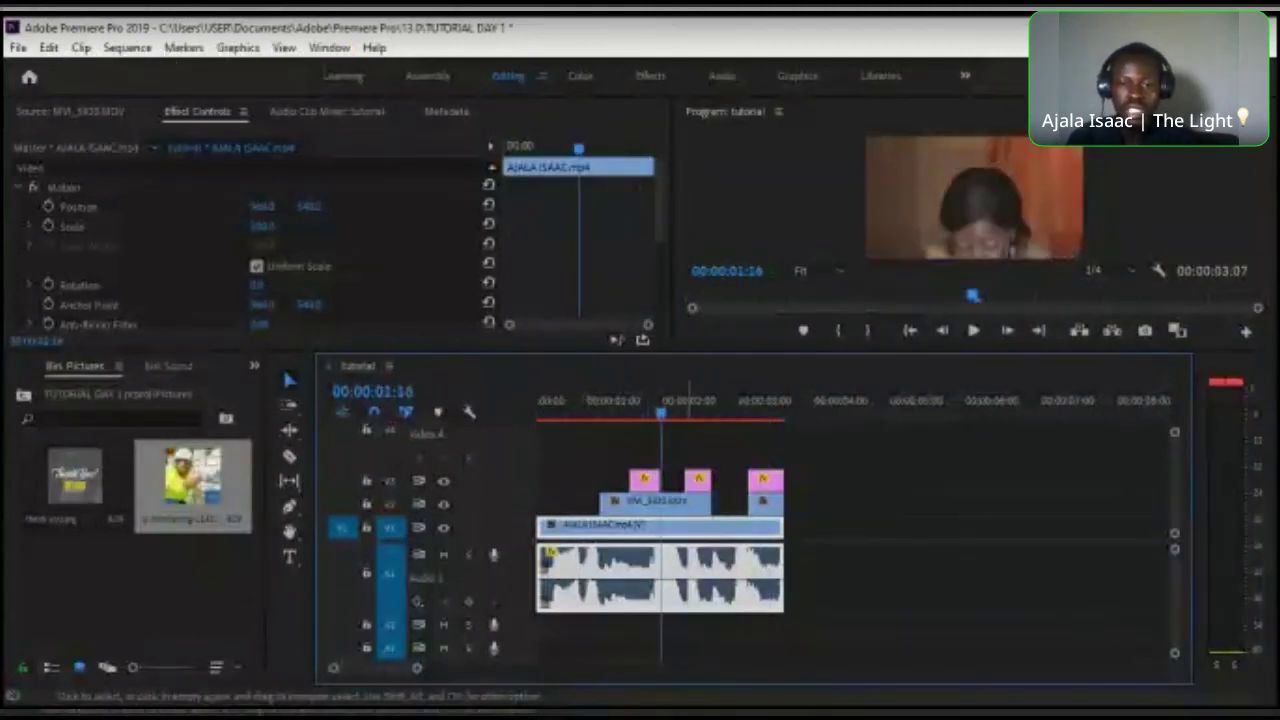
- Adjust the main clip's audio gain by -5 dB and play from 00:00:01:16 to check the audio meters
key(g)
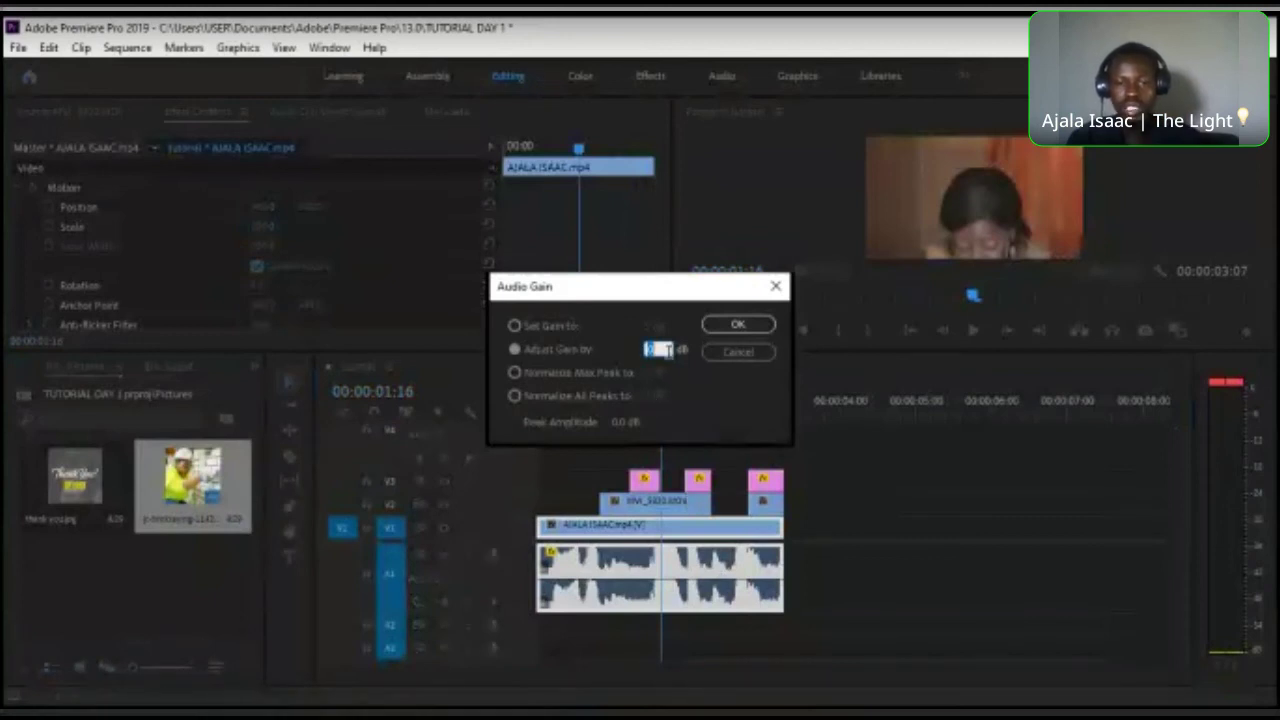
text(-5)
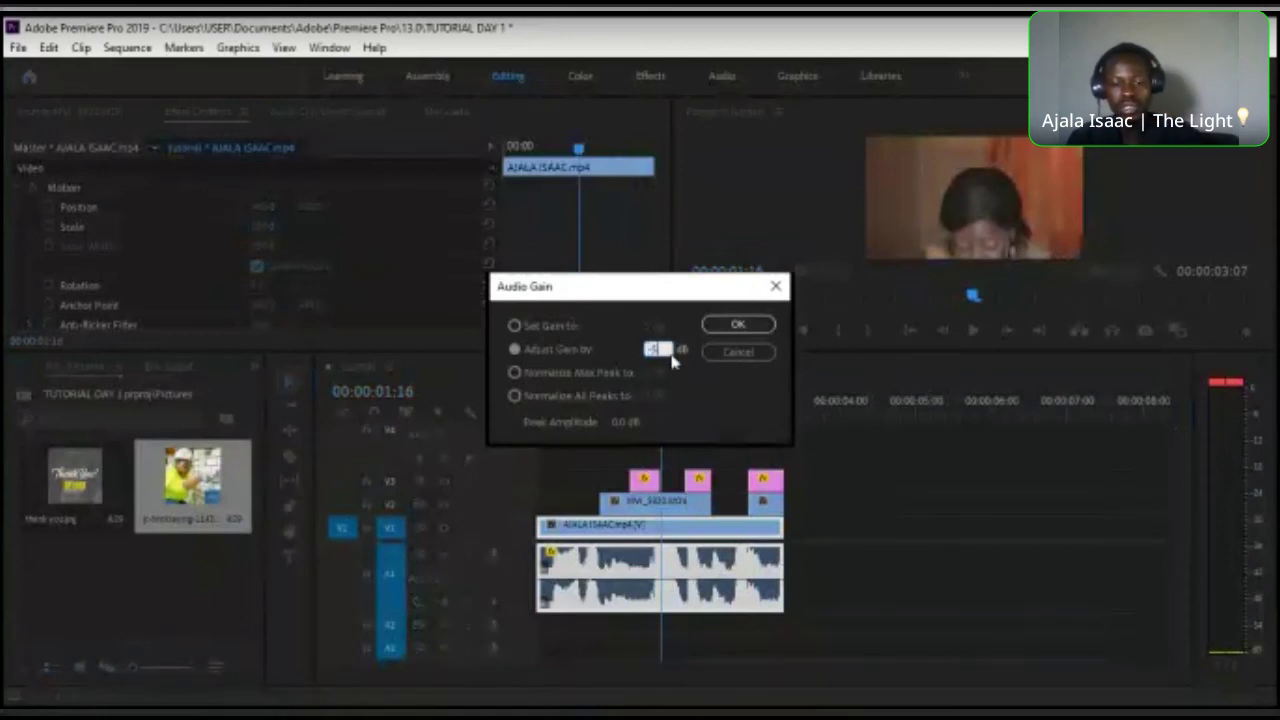
click(763, 324)
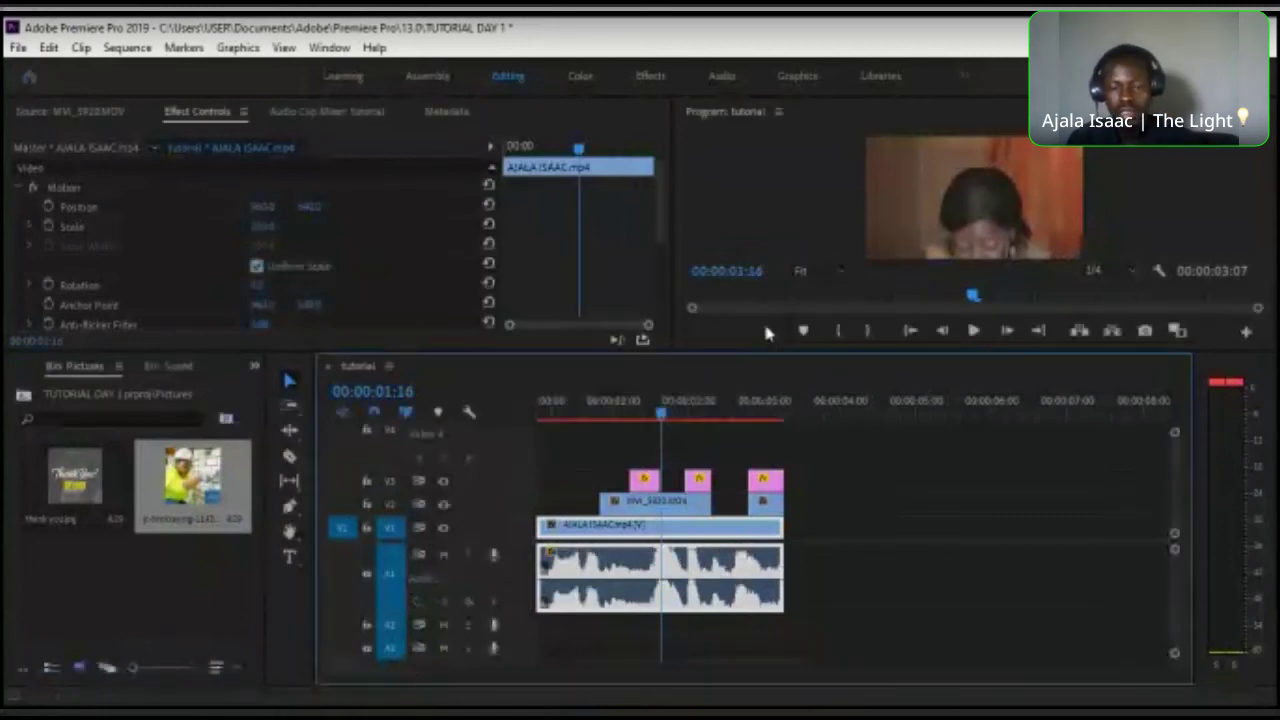
key(space)
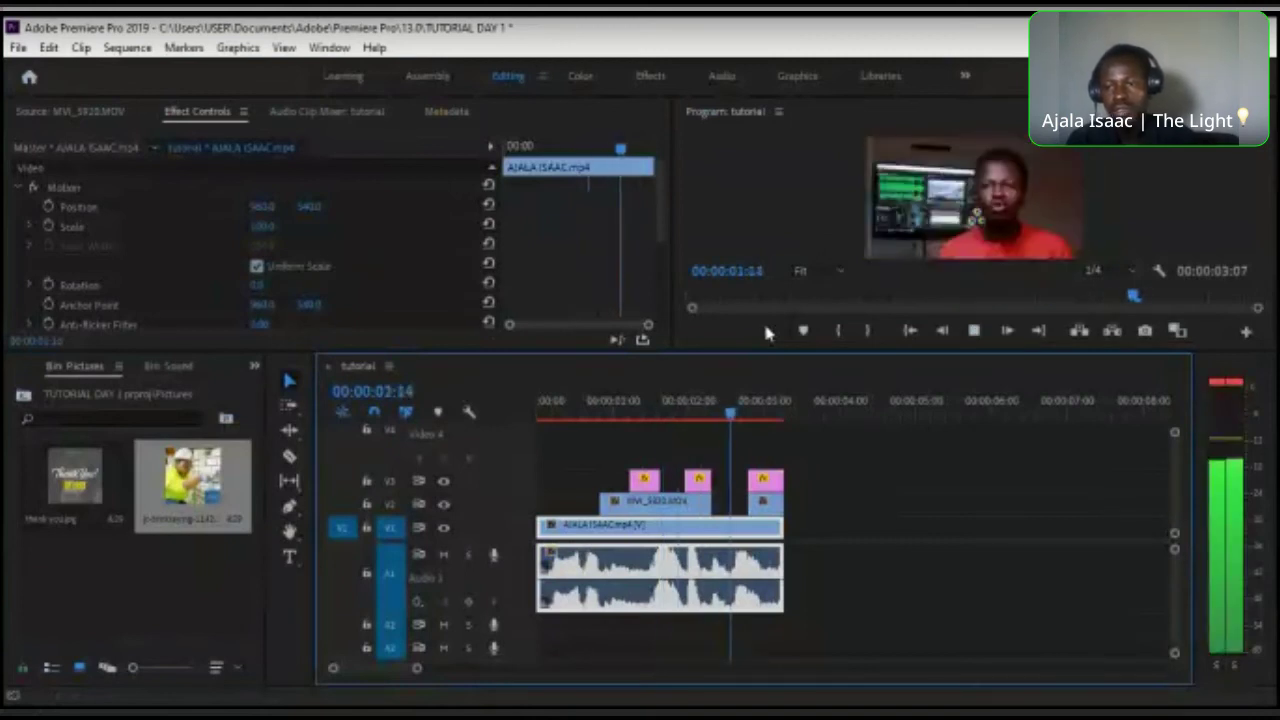
key(Home)
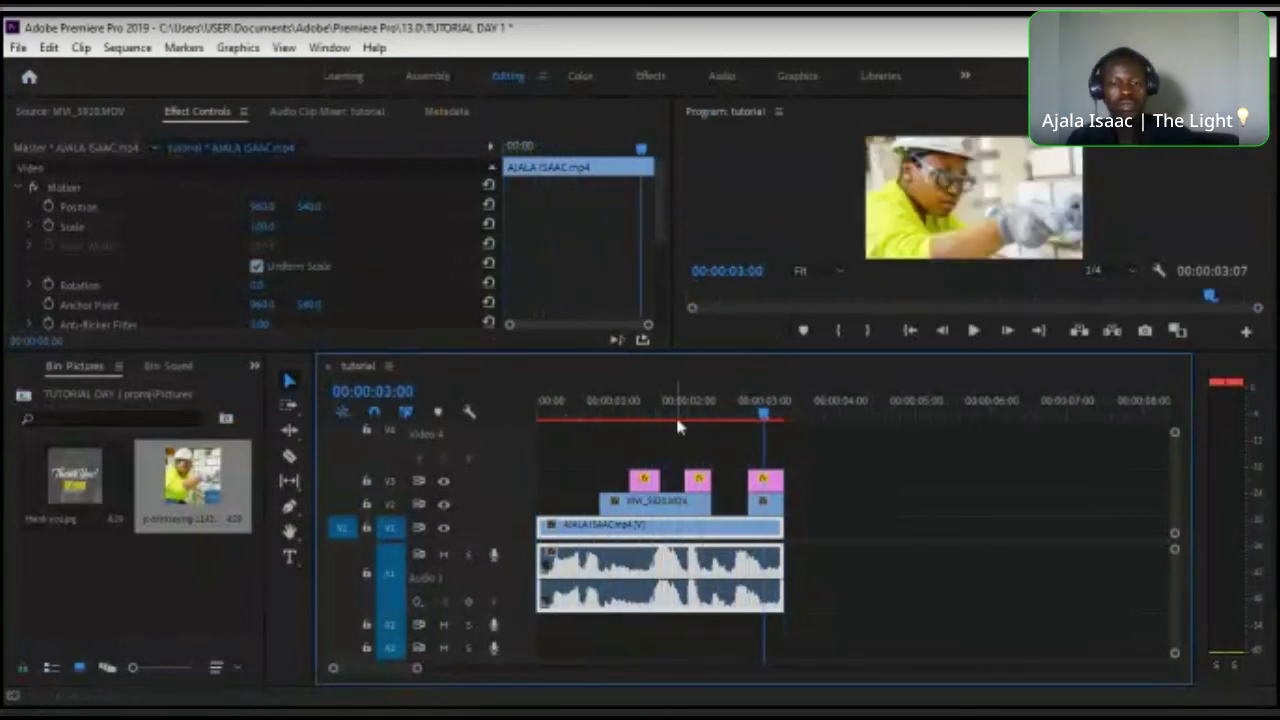
- Collapse audio track A1 back to its compact height and place the playhead at 00:00:00:14
click(649, 410)
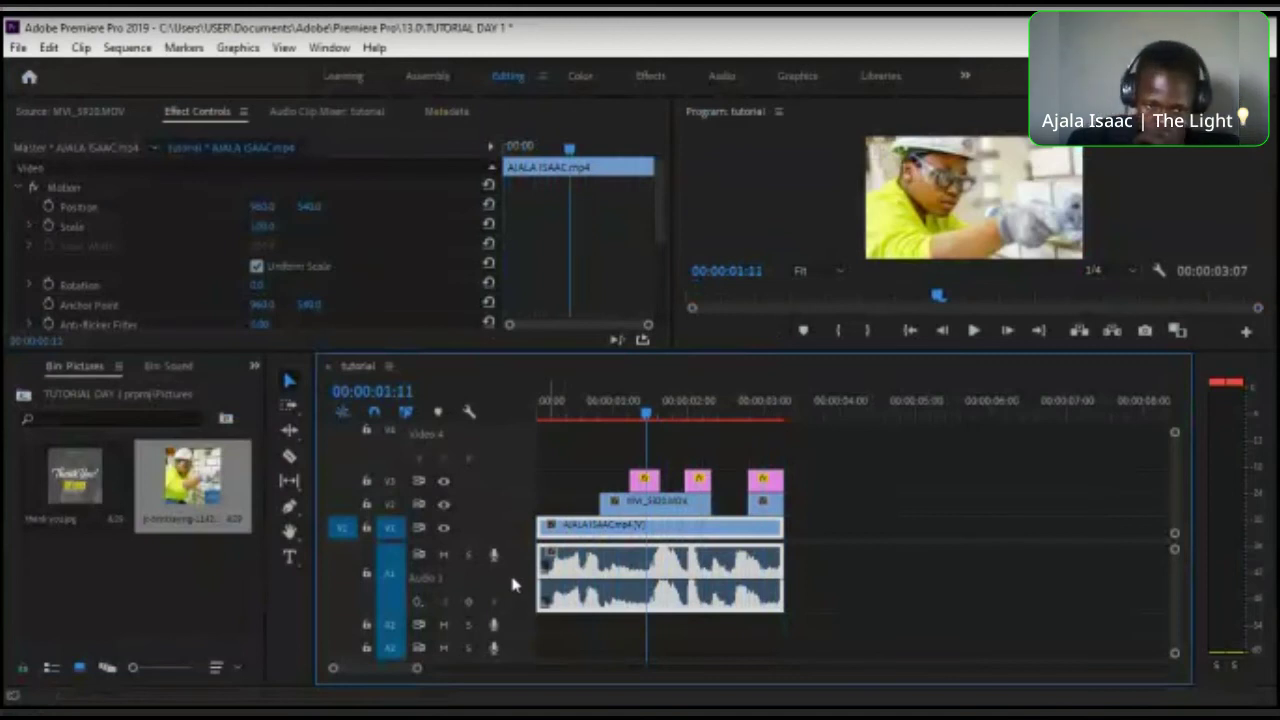
double_click(510, 578)
double_click(511, 556)
double_click(511, 556)
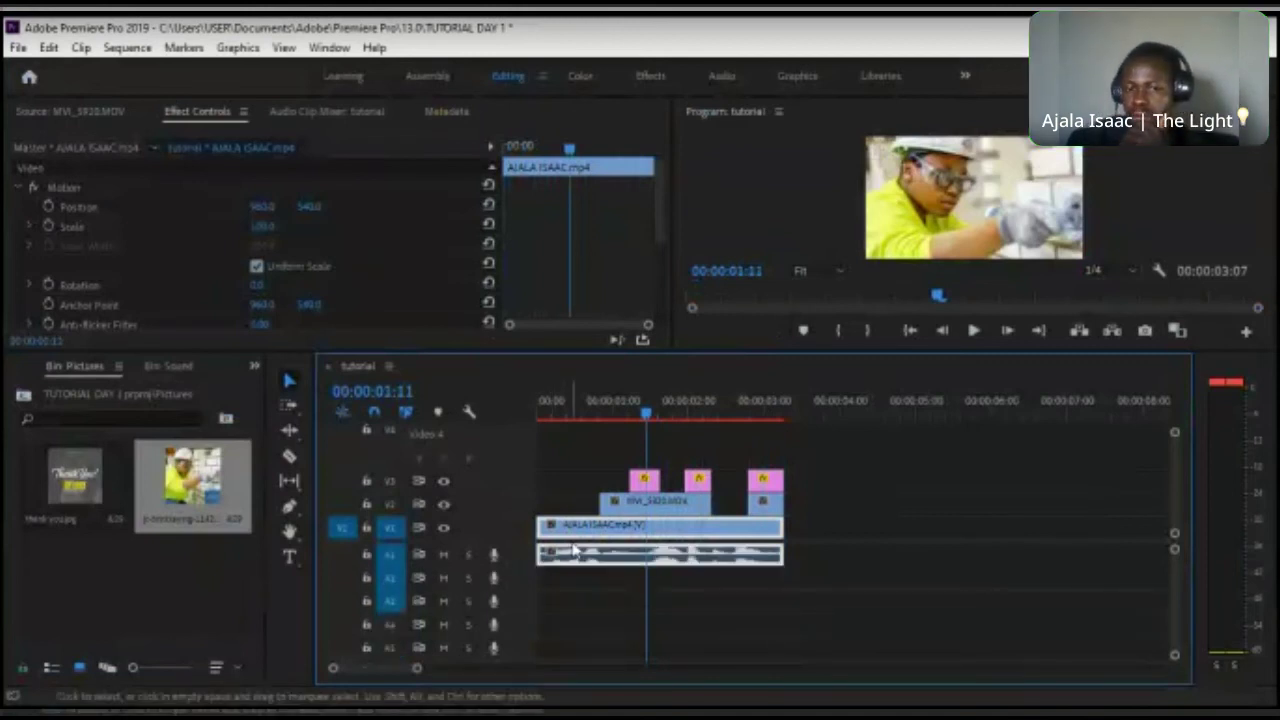
click(580, 410)
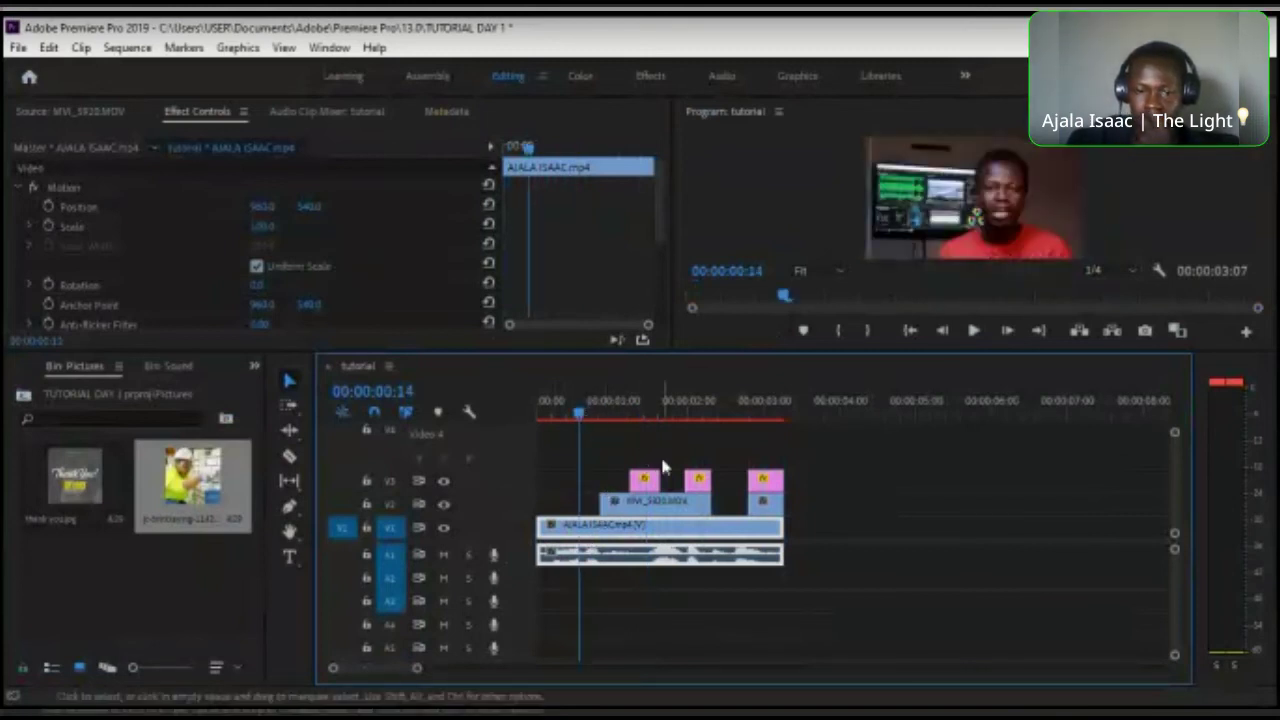
- Delete all three image clips from V3 and the last MVI_5920.MOV clip from V2
drag(756, 457, 636, 470)
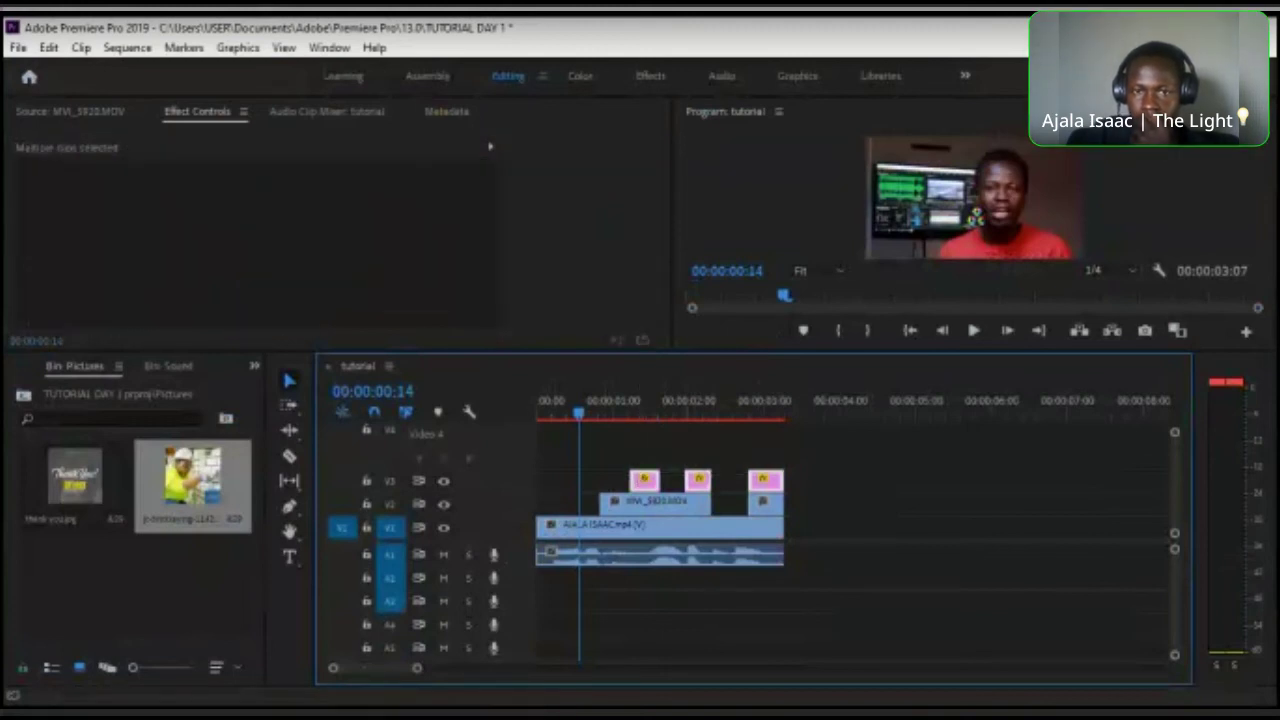
key(Delete)
click(762, 402)
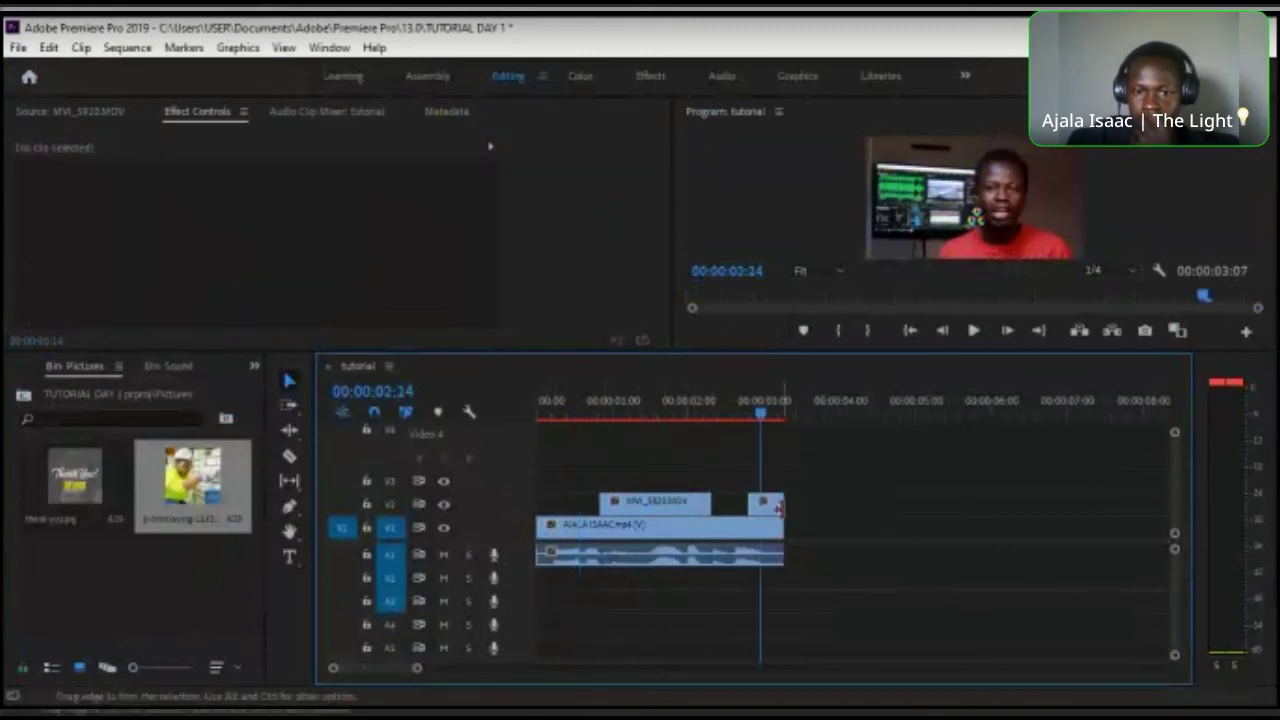
click(775, 508)
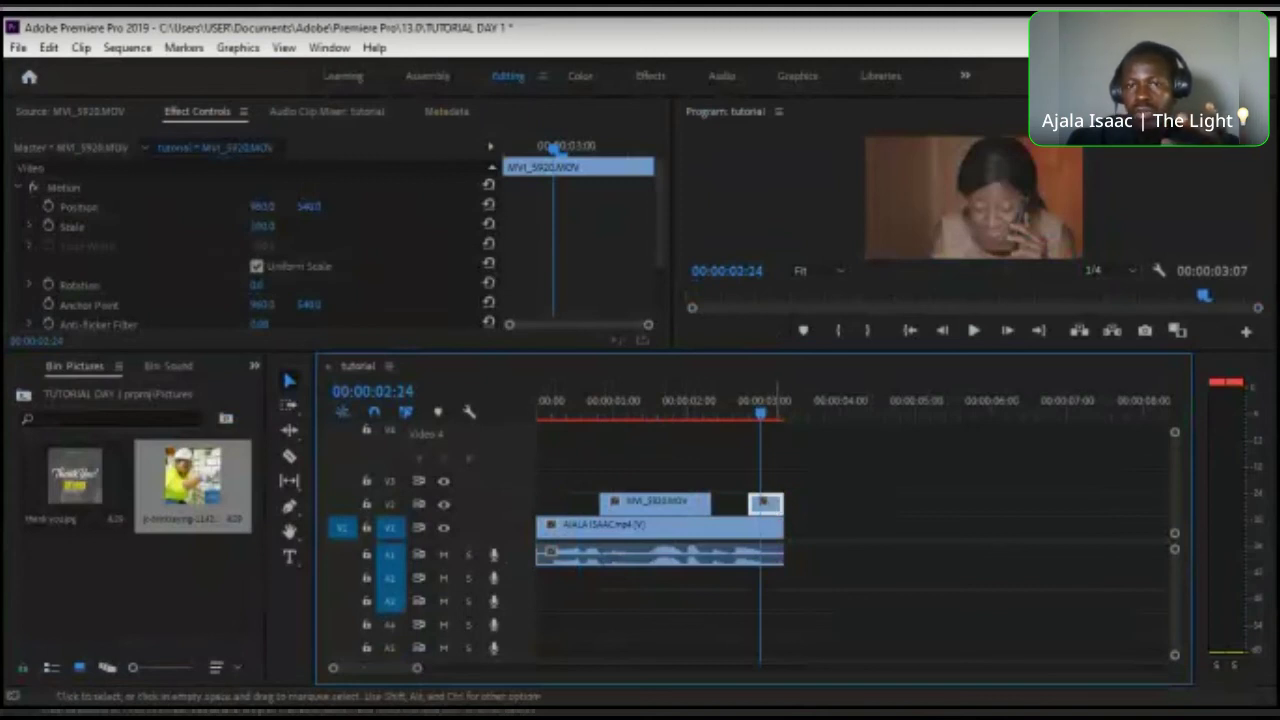
key(Delete)
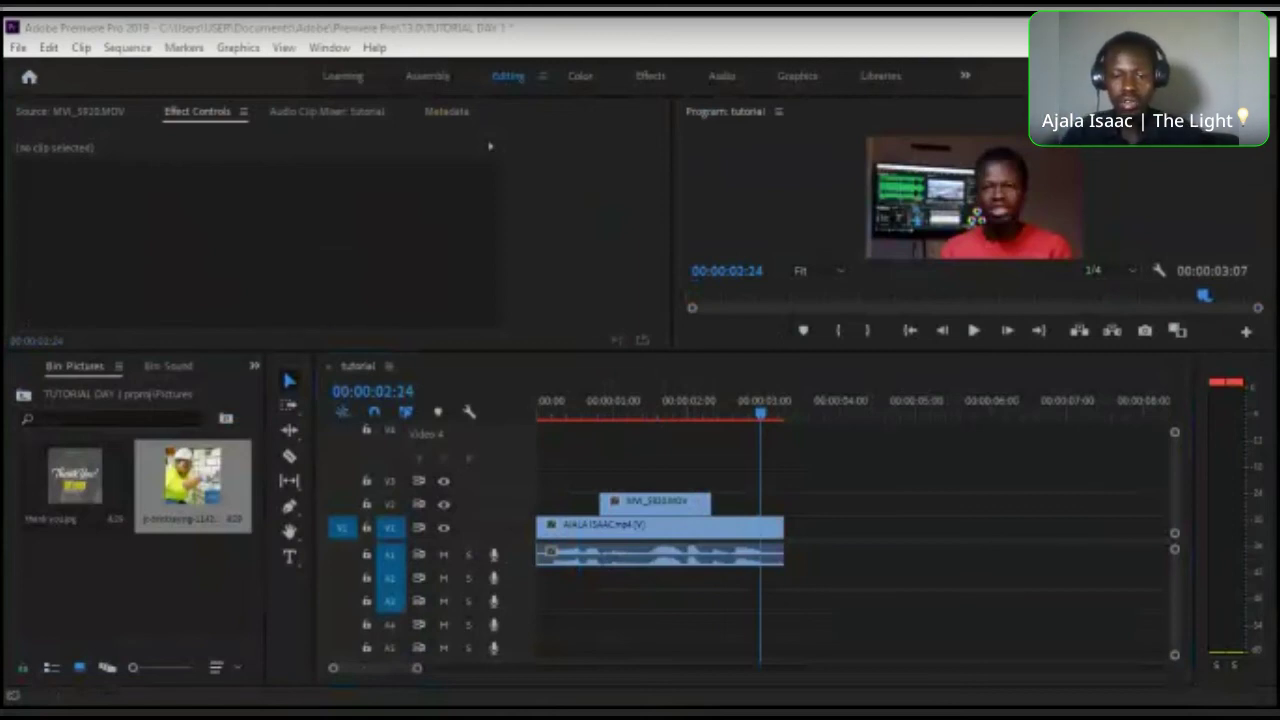
click(590, 505)
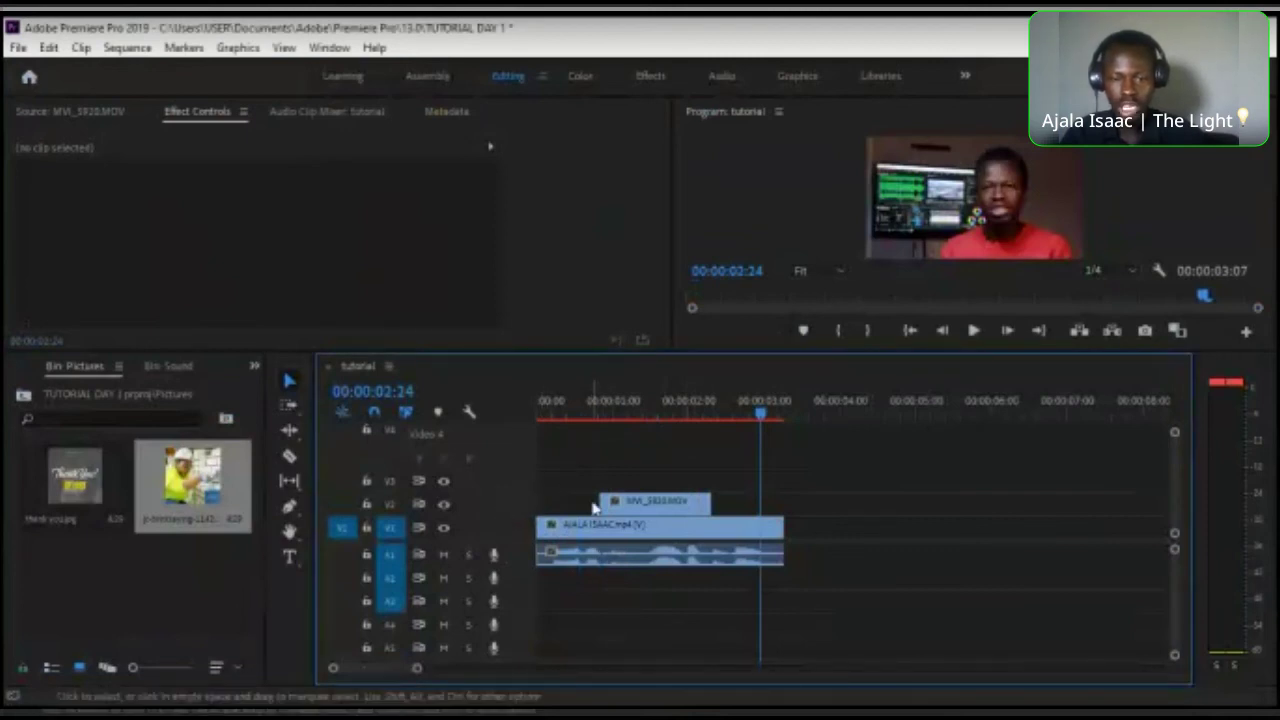
- Move the main clip on V1 and A1 to start at about 00:00:04:13 and play the sequence from 00:00:01:05
click(630, 406)
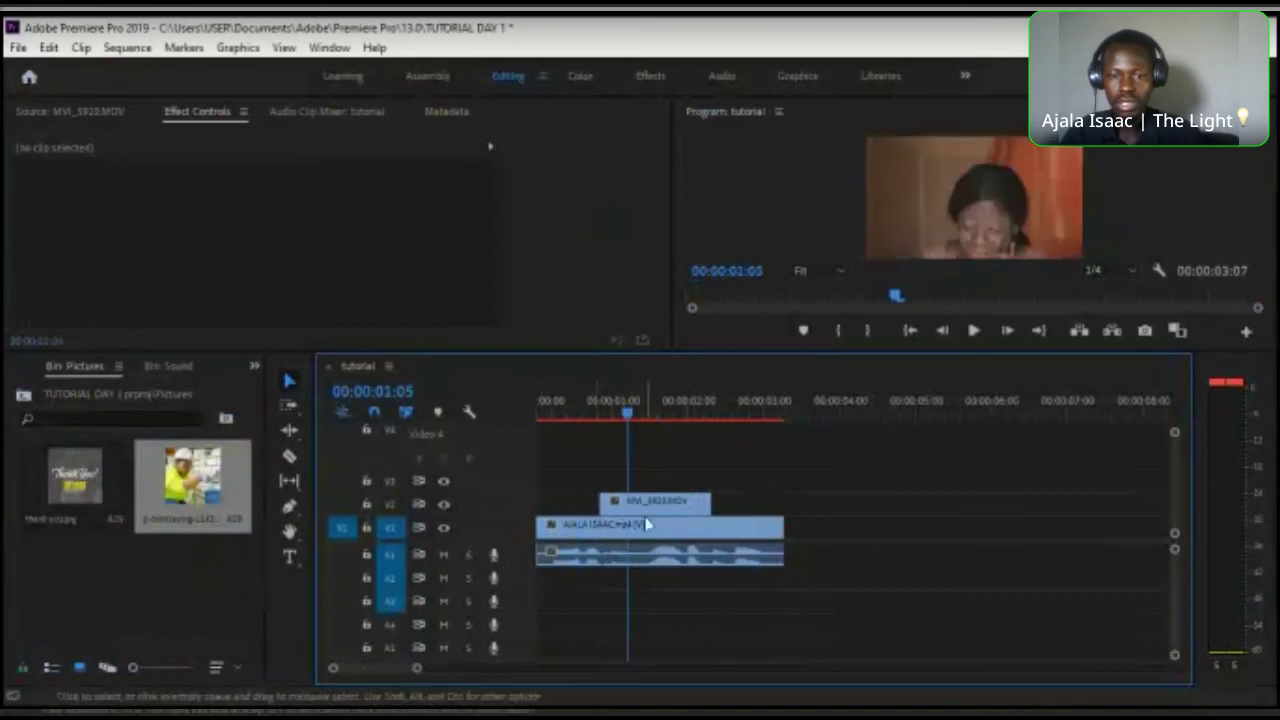
drag(676, 535, 1018, 535)
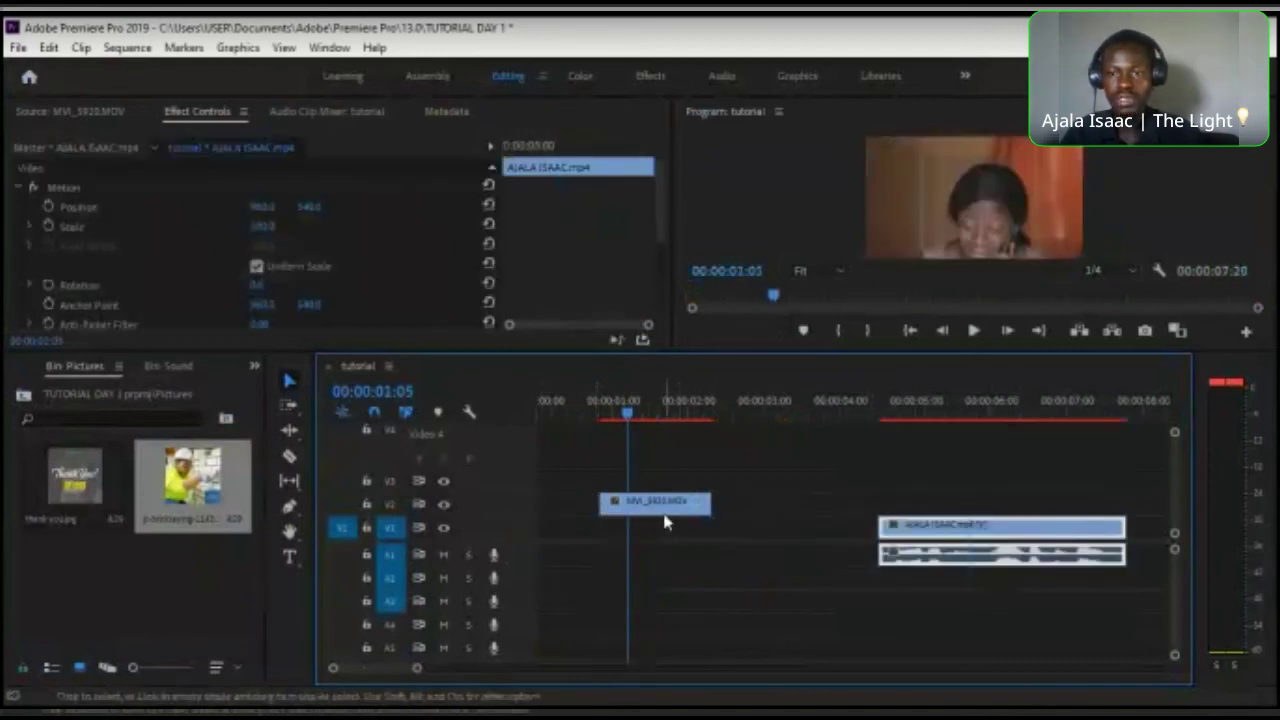
key(space)
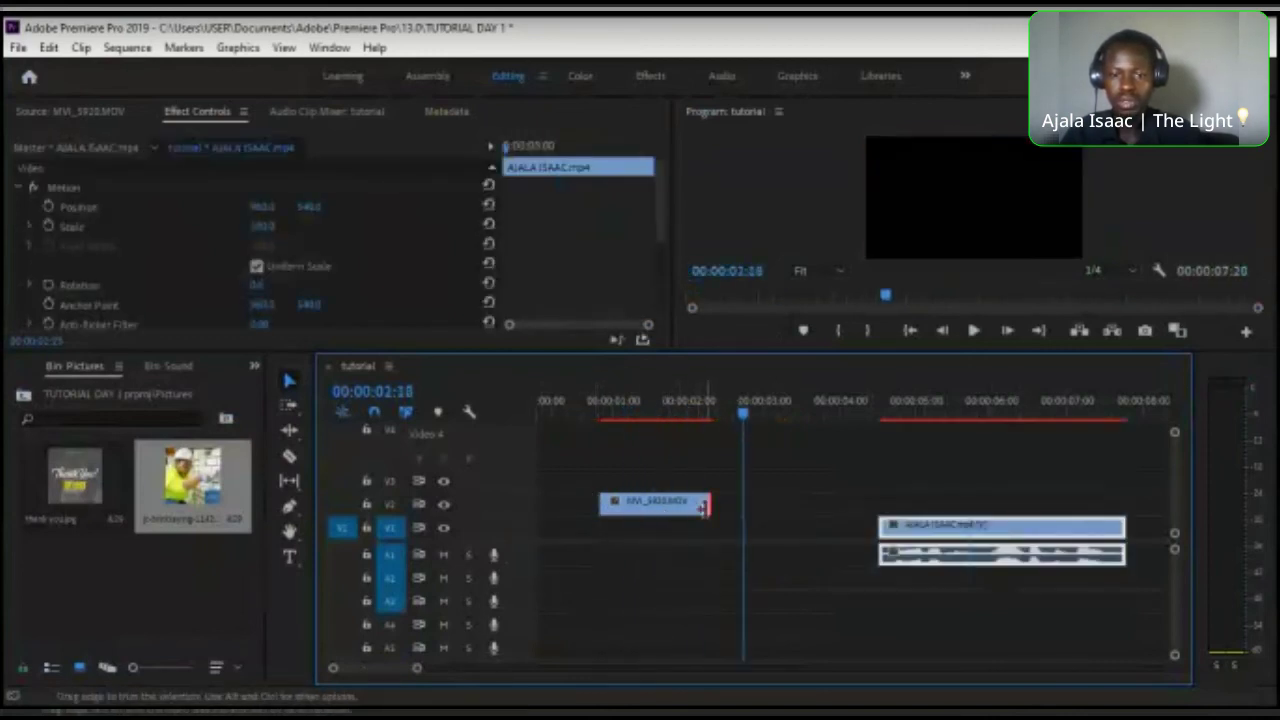
- Extend the end of the MVI_5920.MOV clip on V2 to about 00:00:03:03 and move the clip to the sequence start
drag(766, 509, 773, 505)
click(636, 405)
key(space)
key(space)
click(591, 412)
key(space)
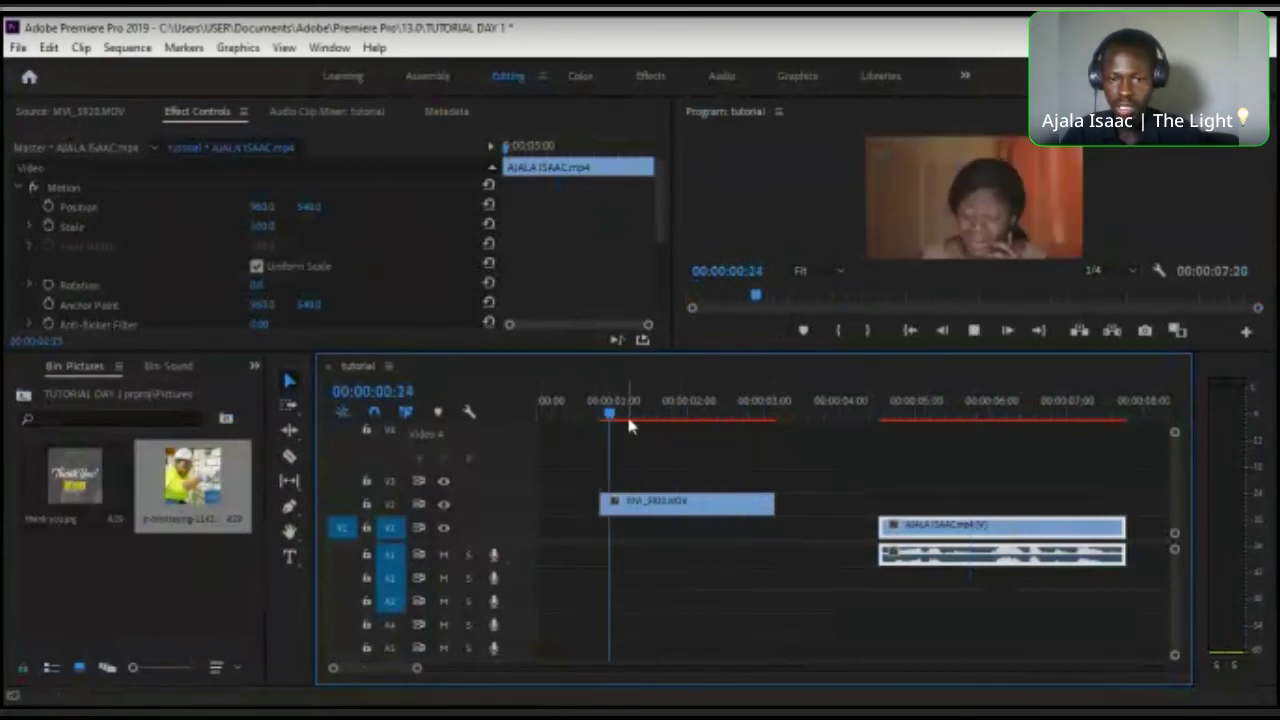
key(space)
drag(651, 503, 524, 507)
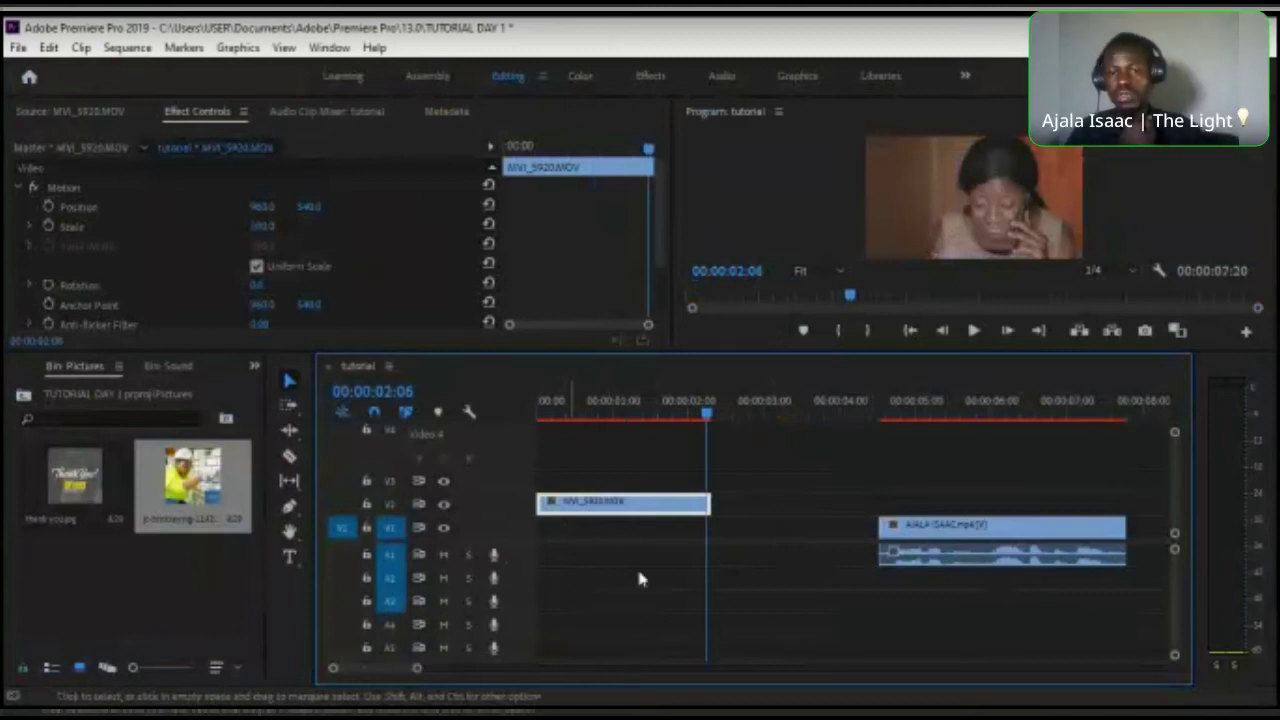
- Set the speed of the MVI_5920.MOV clip to 60% and play the slowed clip from the sequence start
key(ctrl+r)
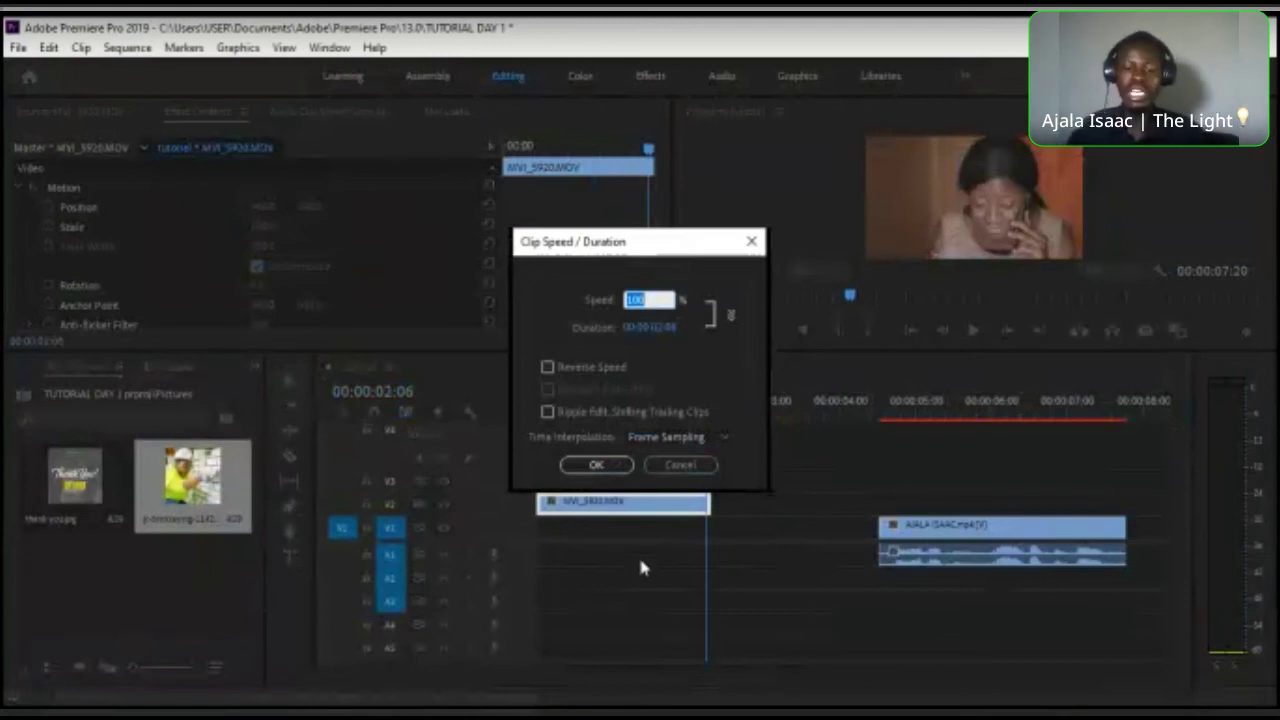
text(60)
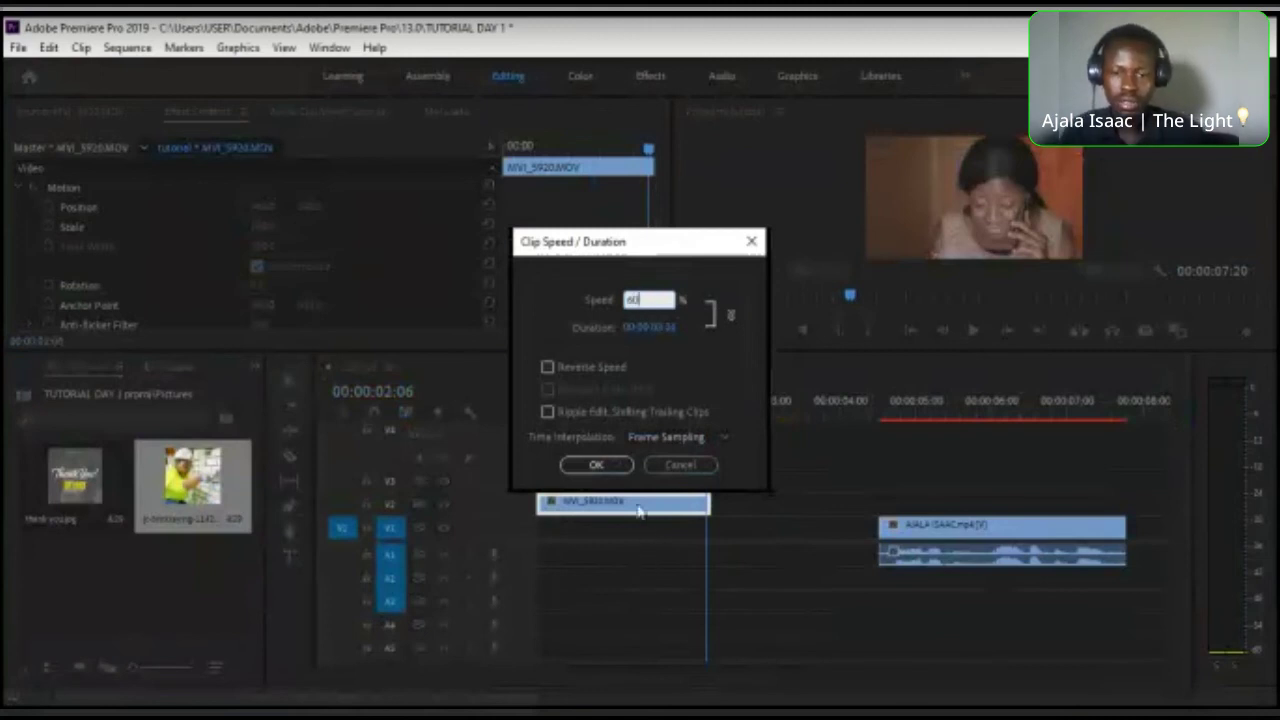
click(592, 464)
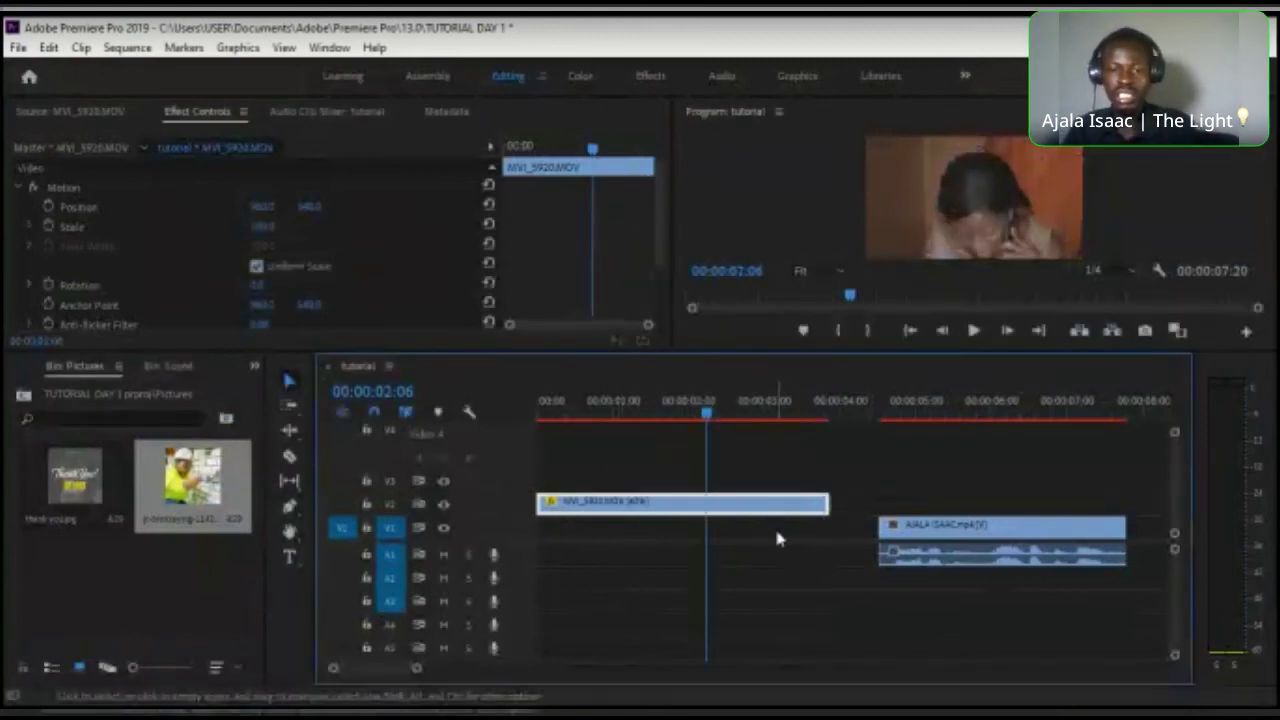
drag(711, 415, 40, 450)
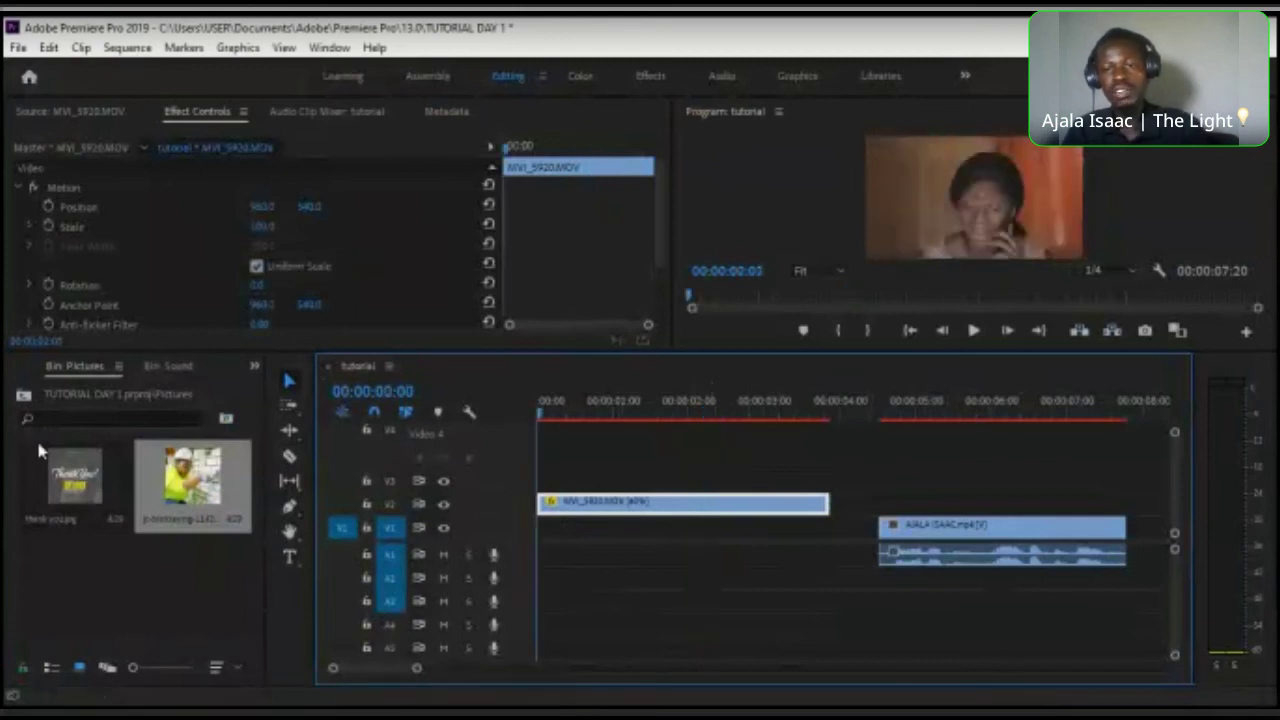
key(space)
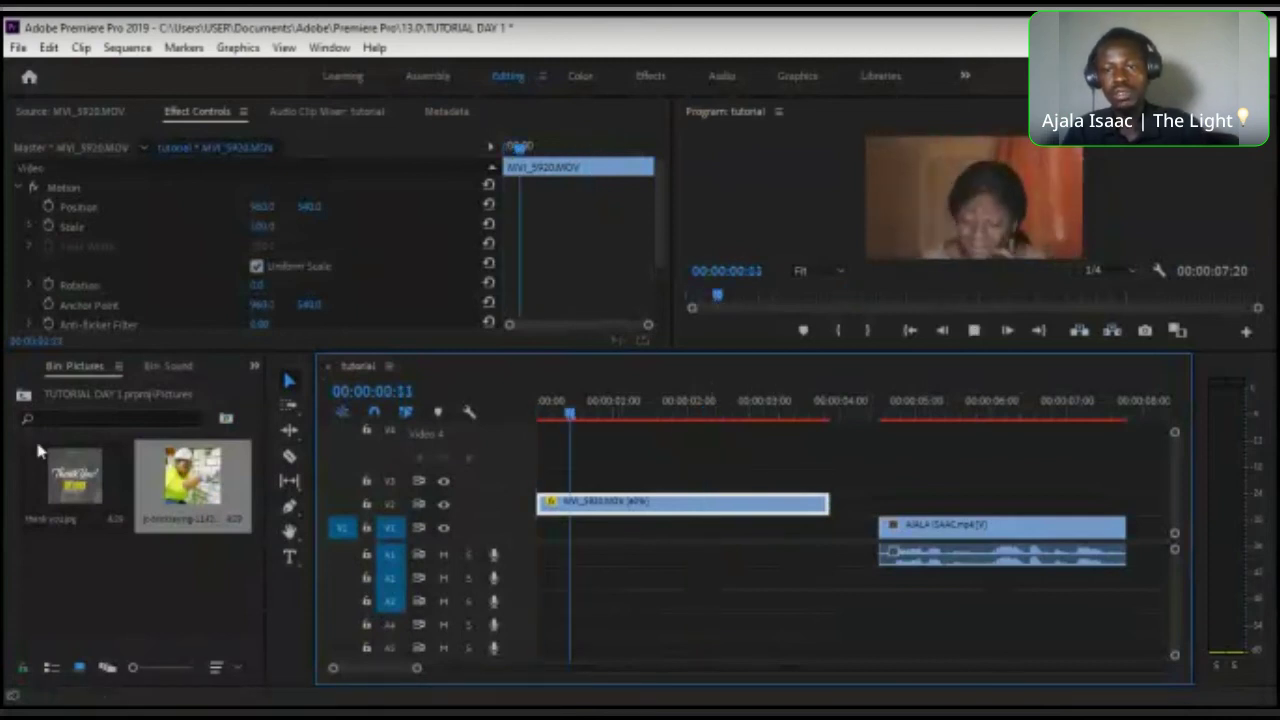
key(space)
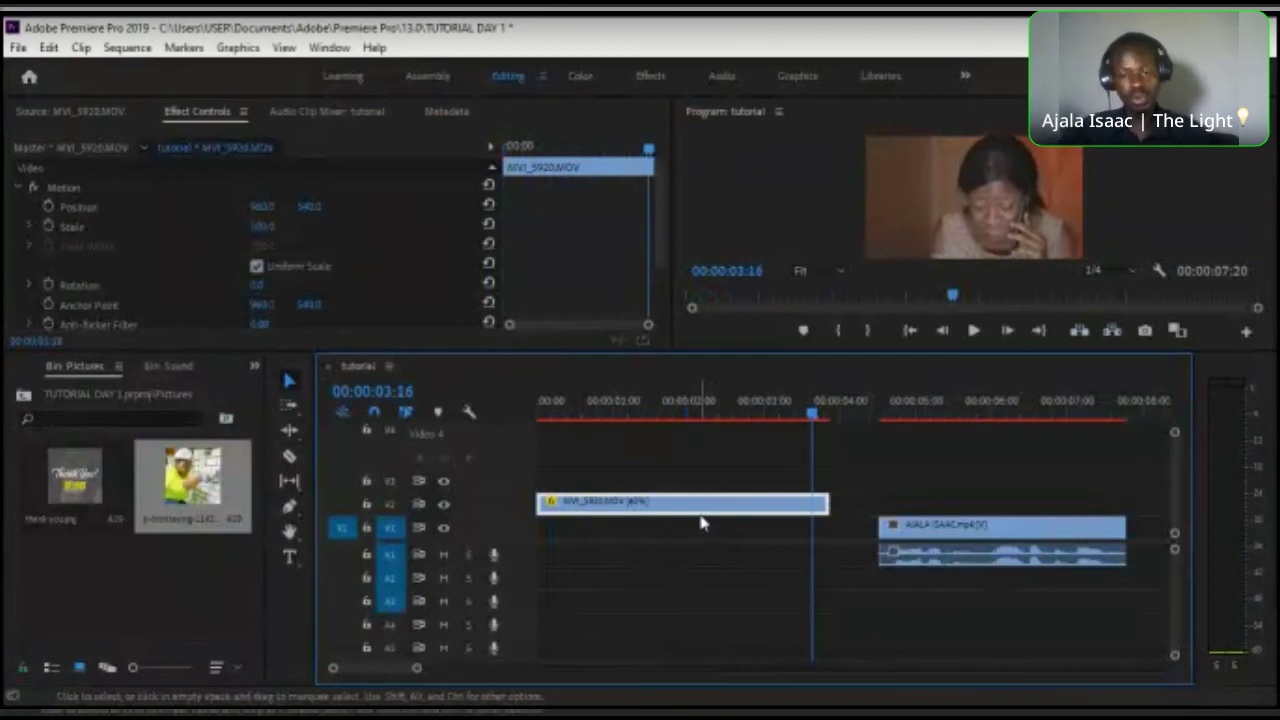
click(664, 412)
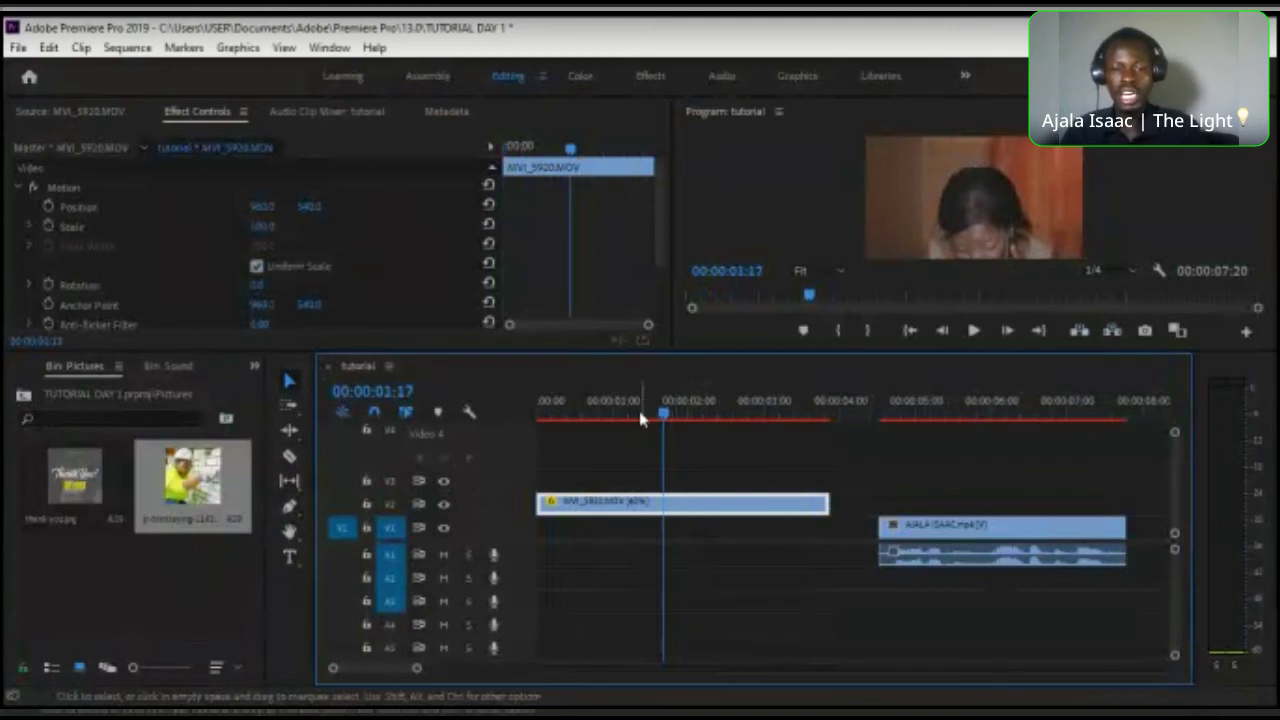
drag(672, 414, 538, 420)
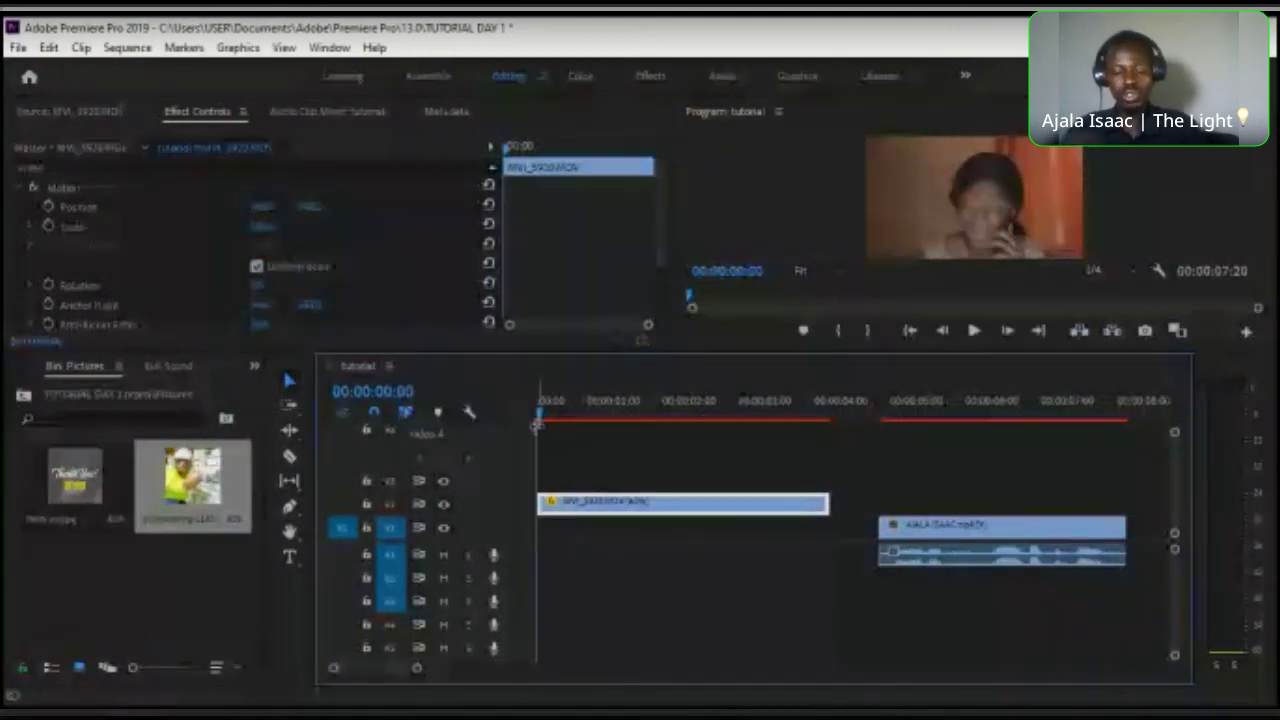
key(space)
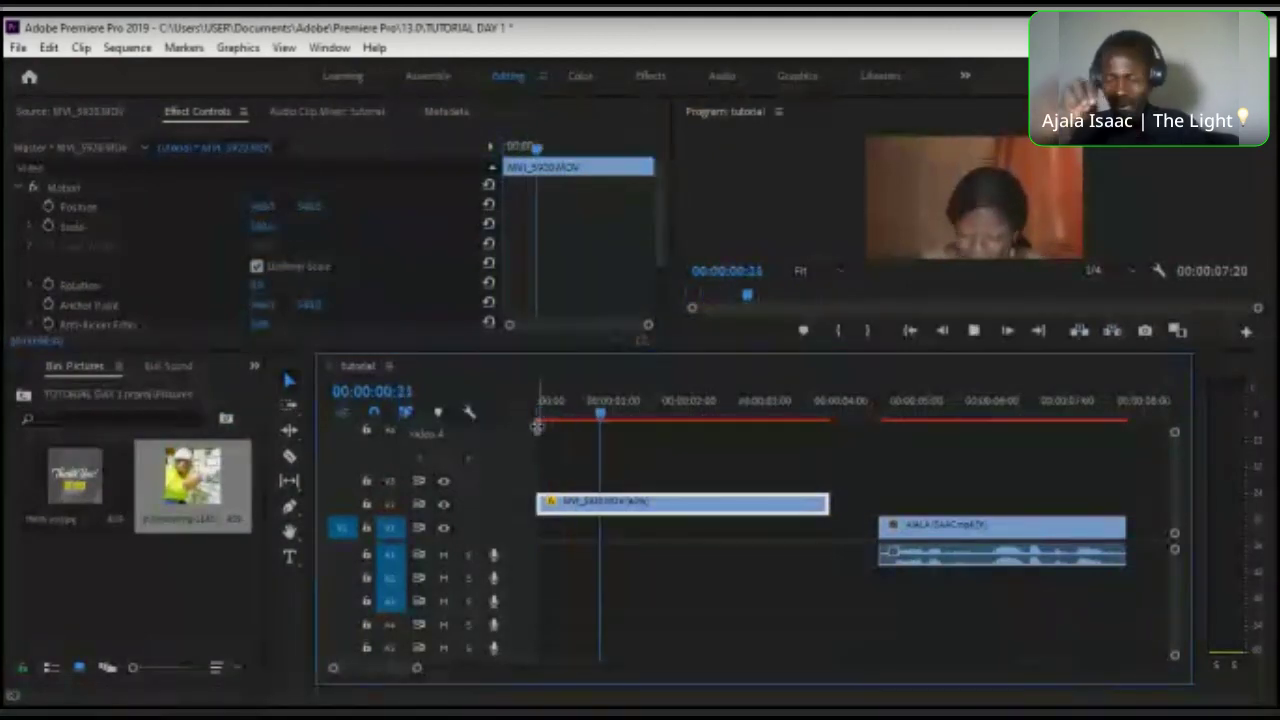
key(space)
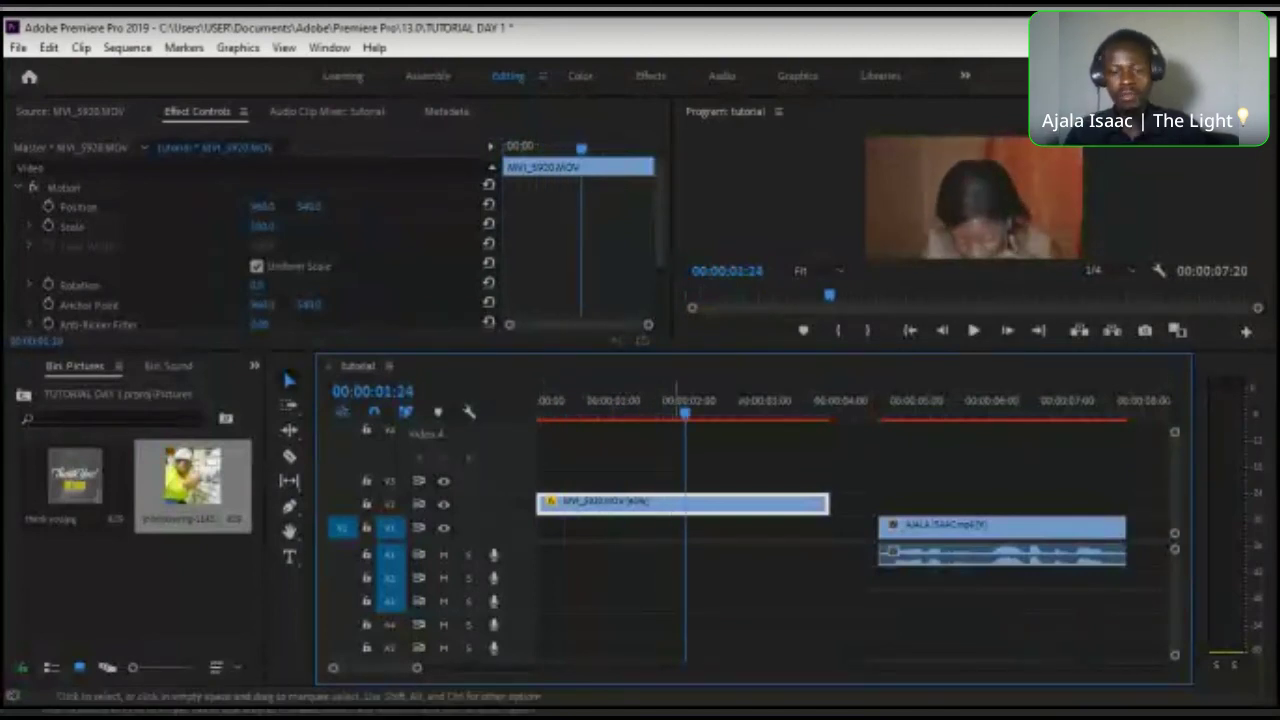
- Set the MVI_5920.MOV clip's speed to 70% and play it from the sequence start
key(ctrl+r)
text(70)
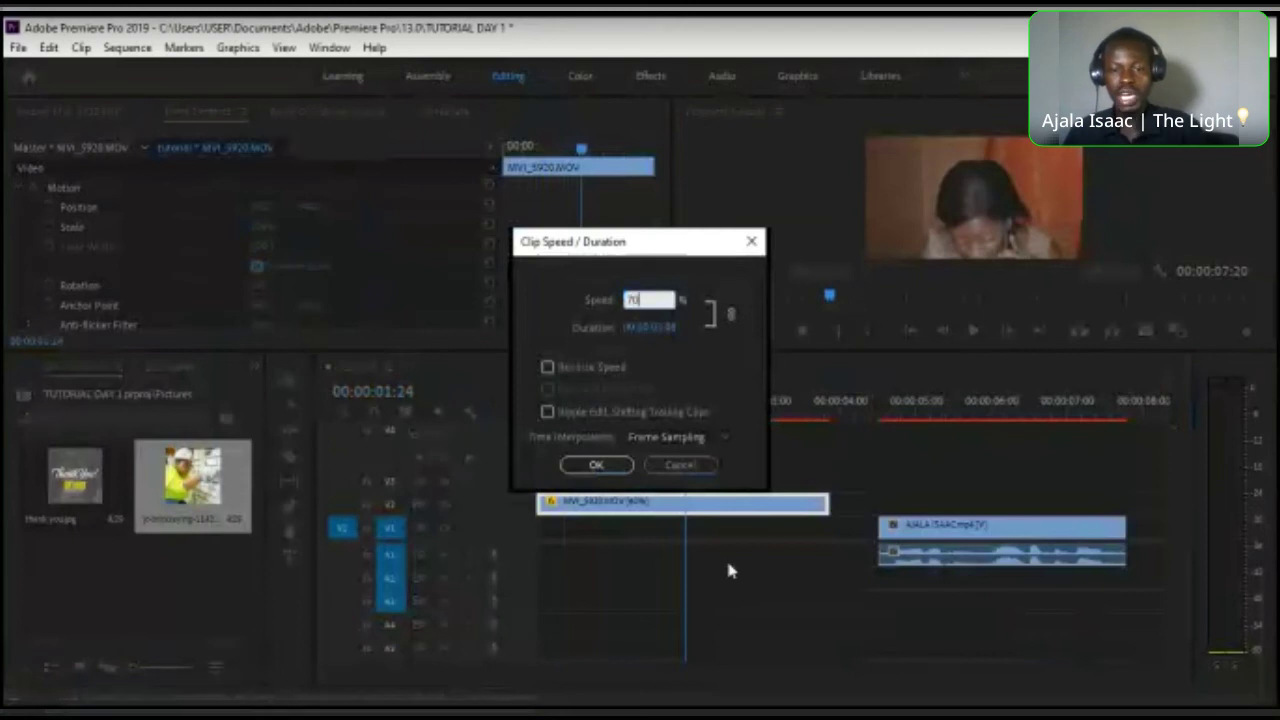
click(596, 464)
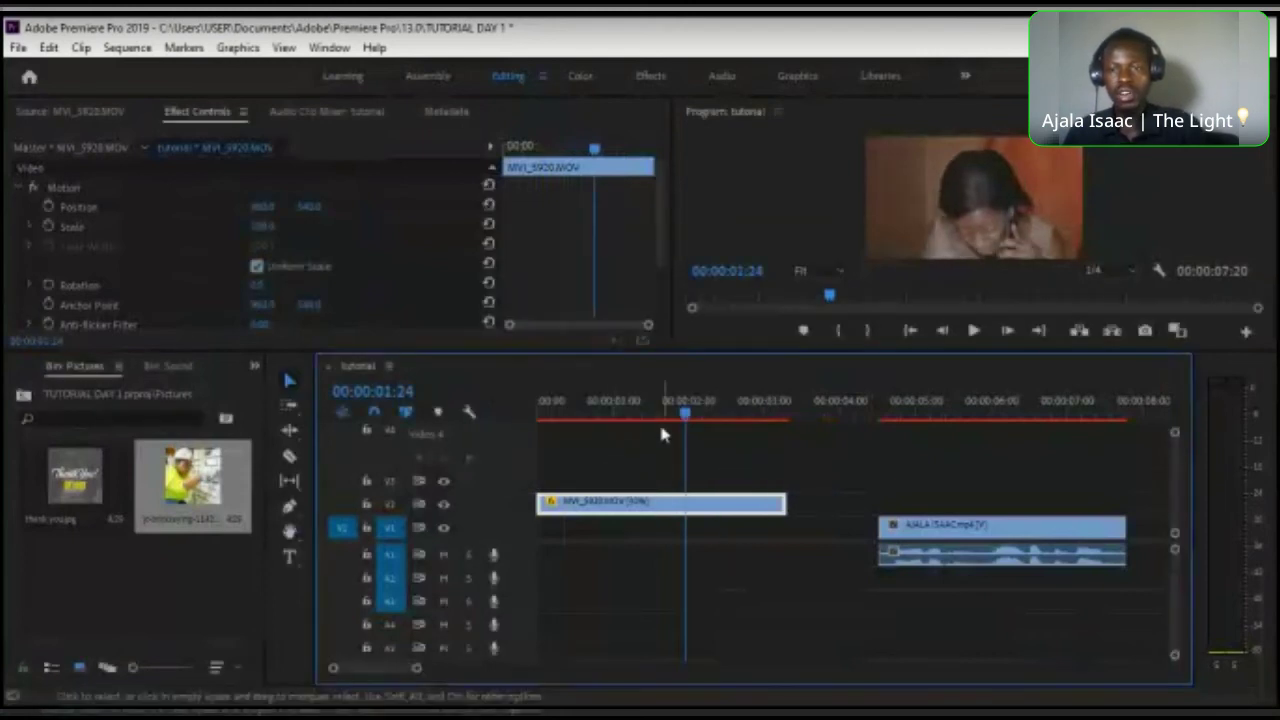
key(Home)
key(space)
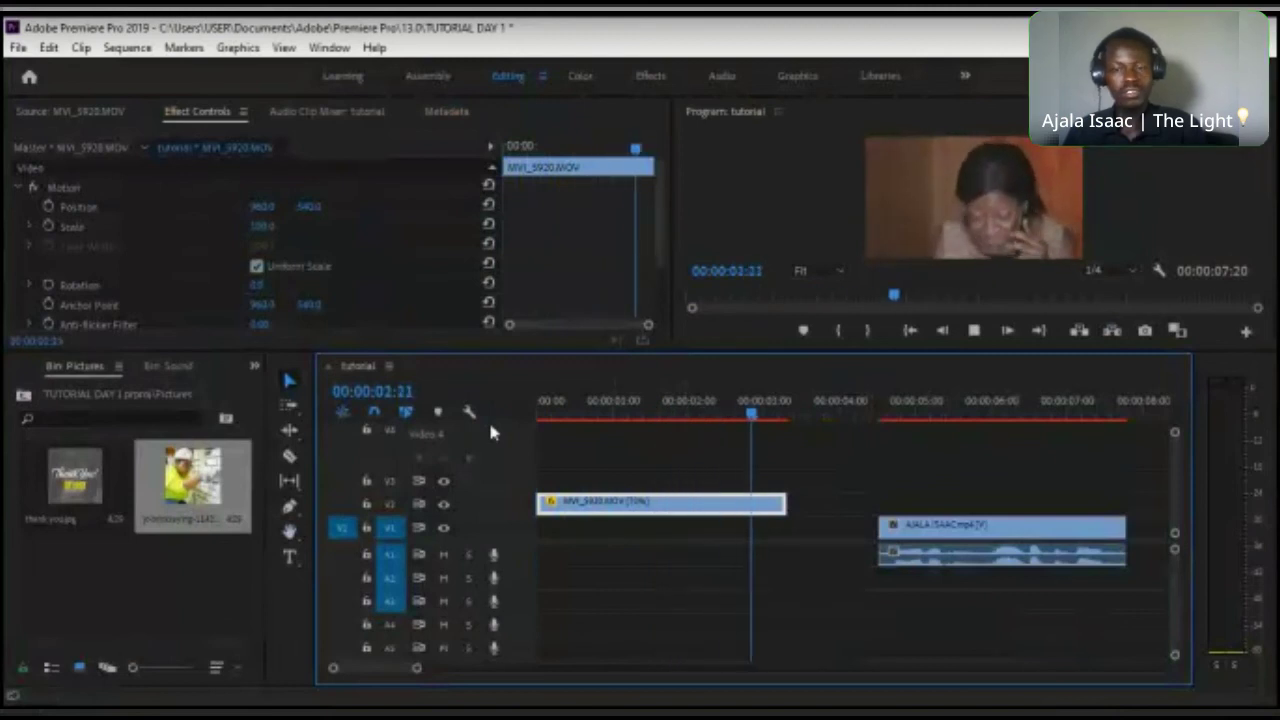
key(space)
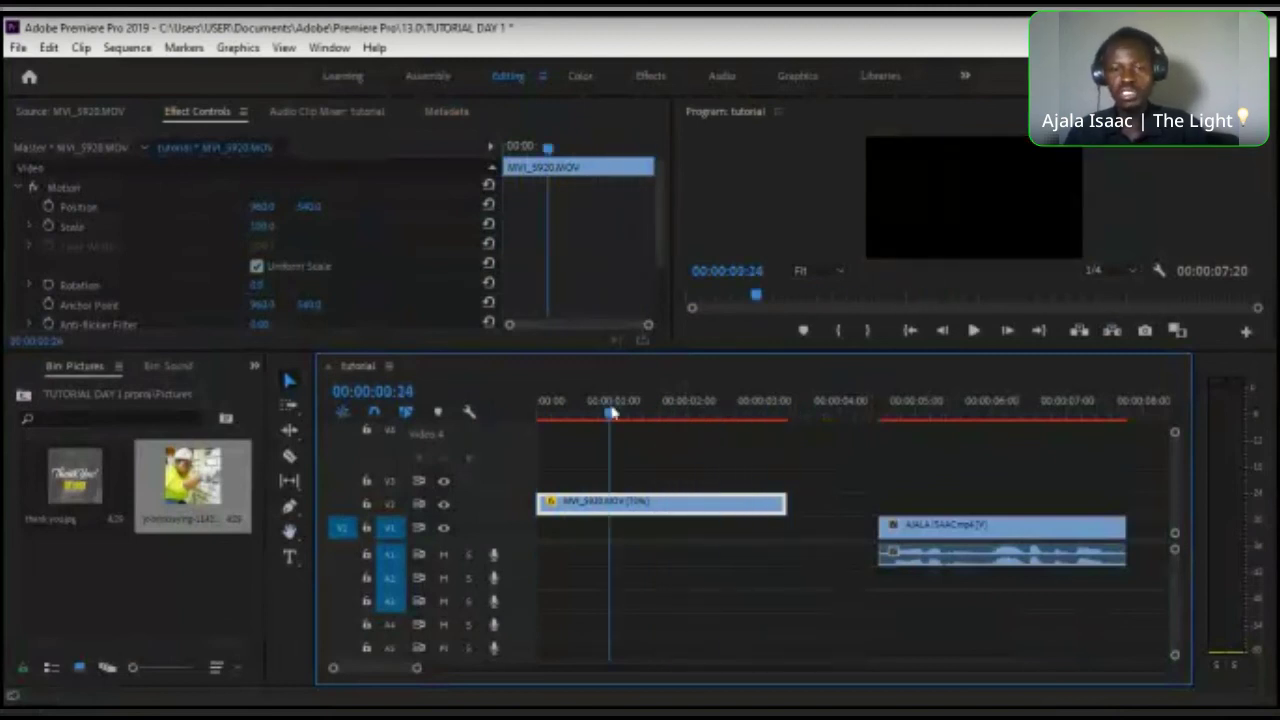
key(Home)
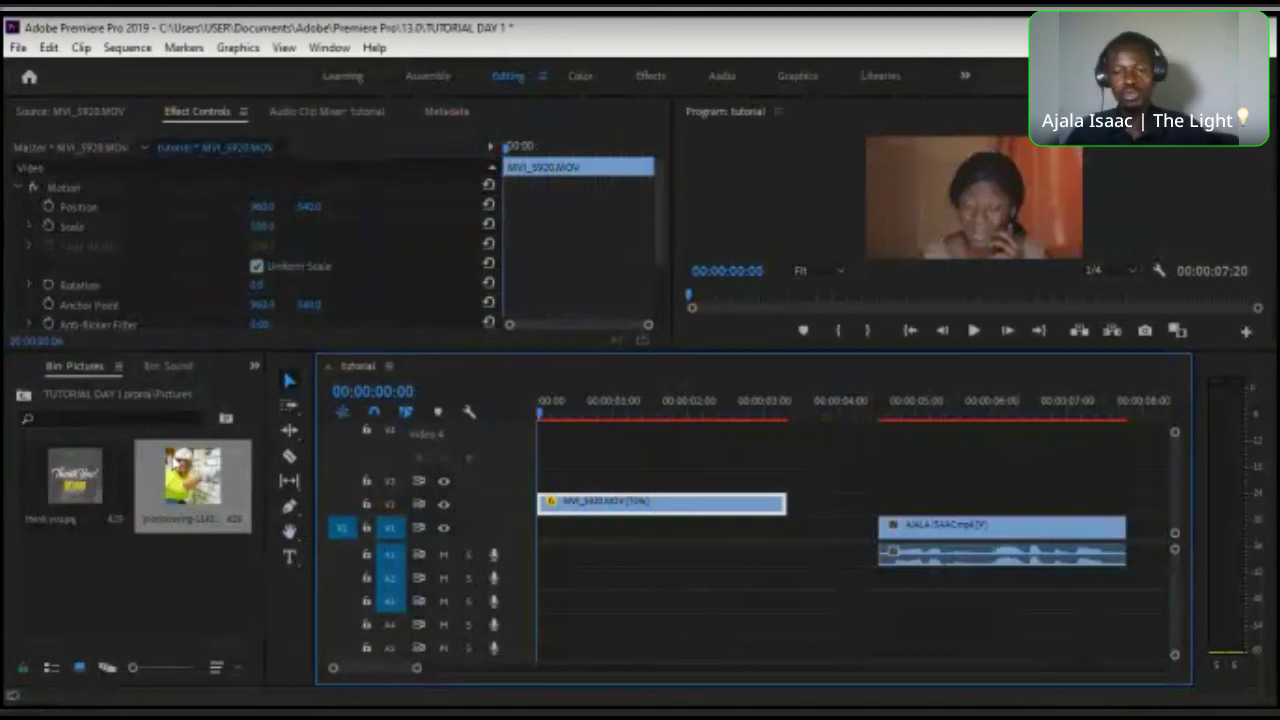
key(space)
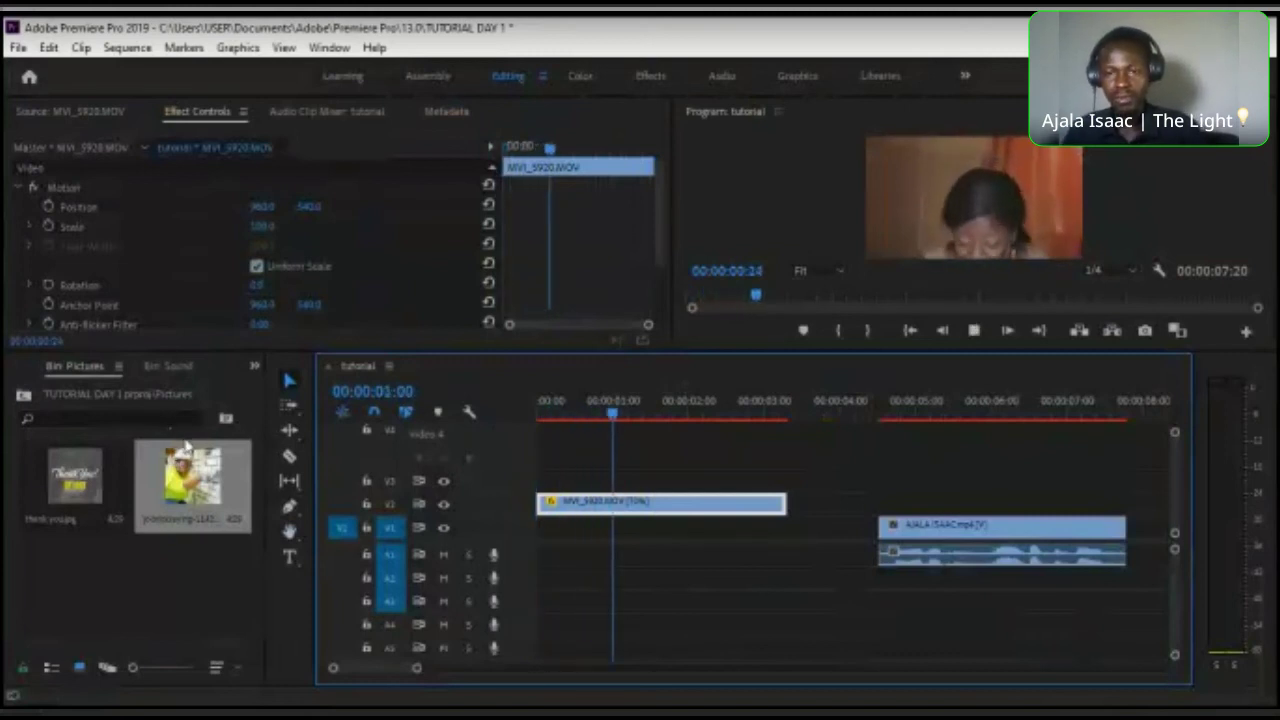
key(space)
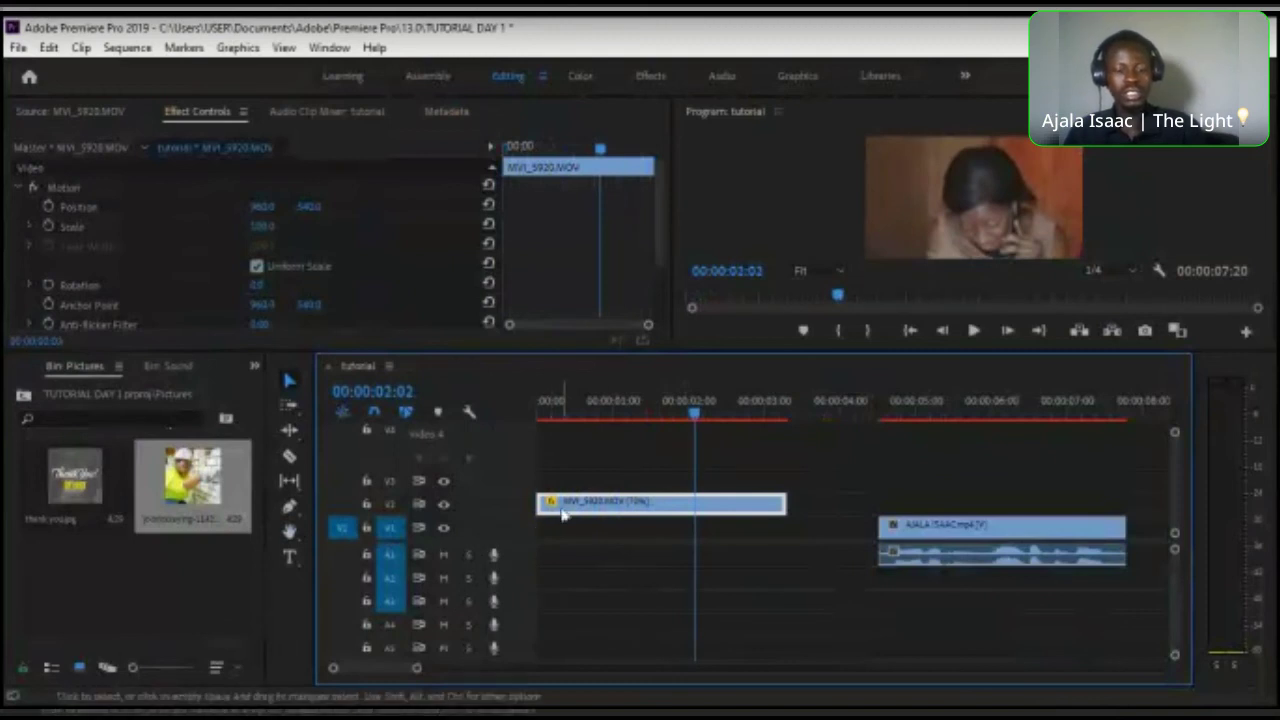
- Undo both slow-motion changes on the MVI_5920.MOV clip and set its speed to 150%
key(ctrl+z)
key(ctrl+z)
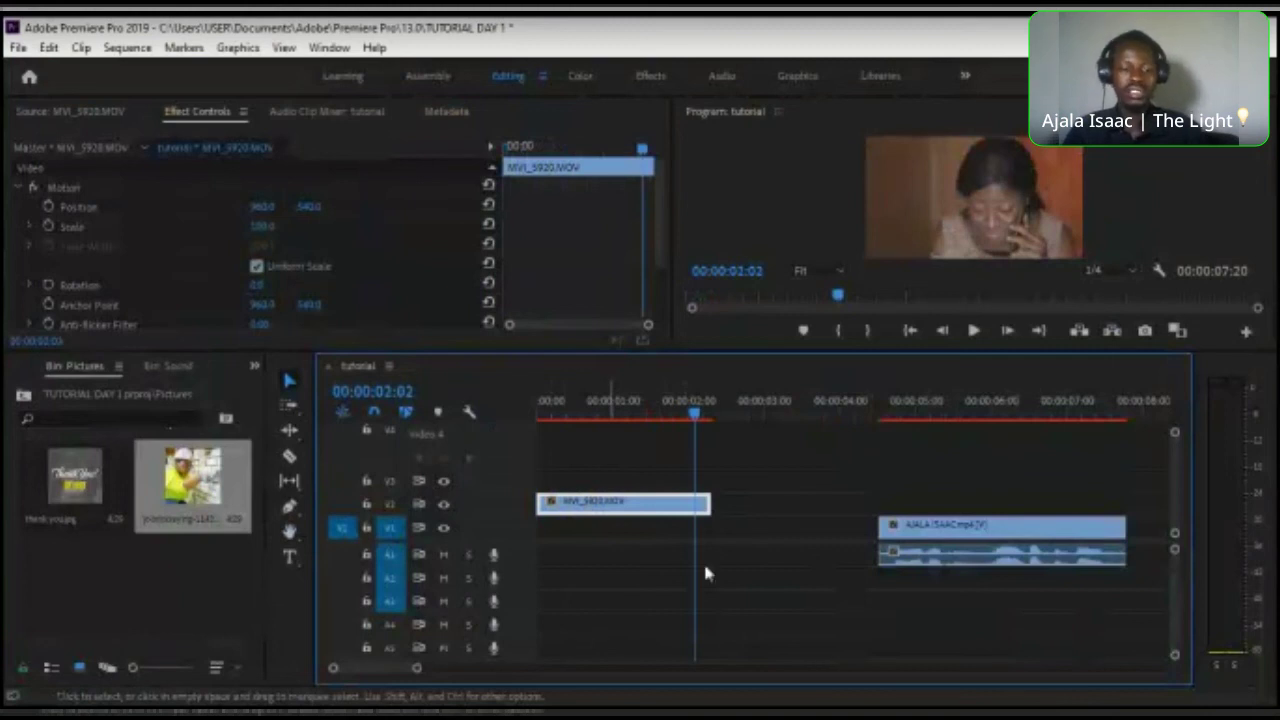
key(ctrl+r)
text(1)
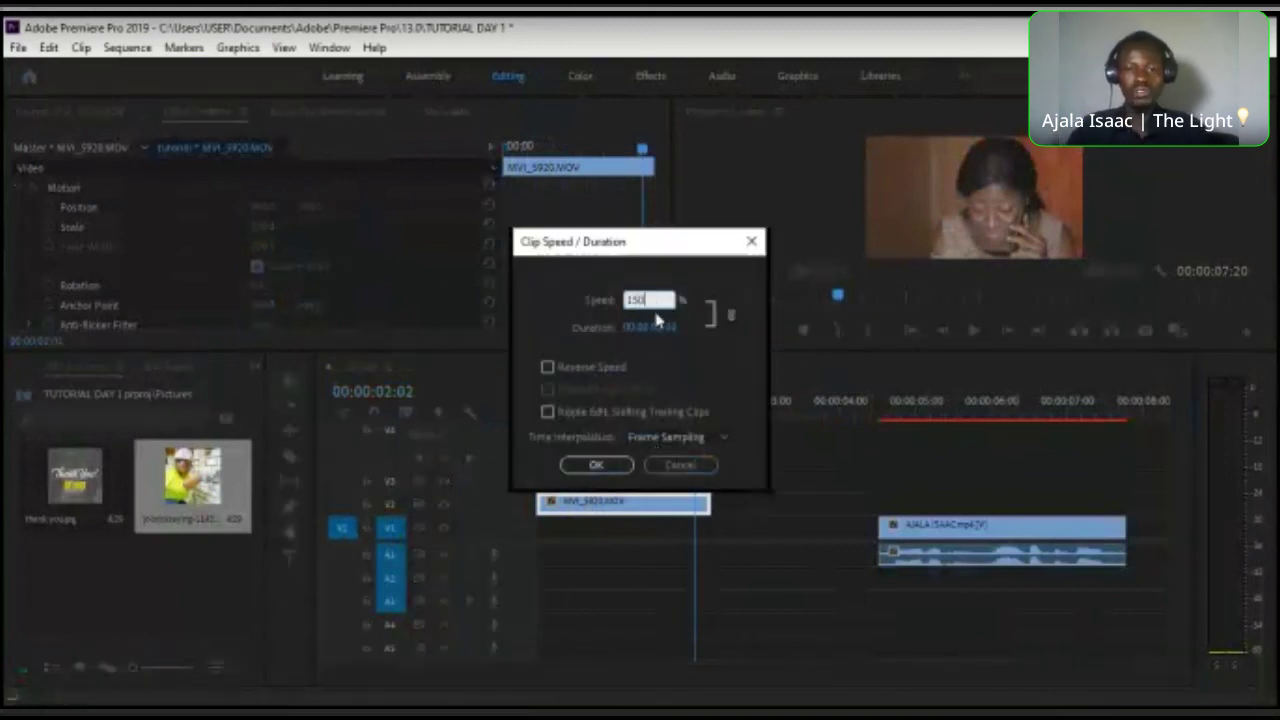
click(597, 465)
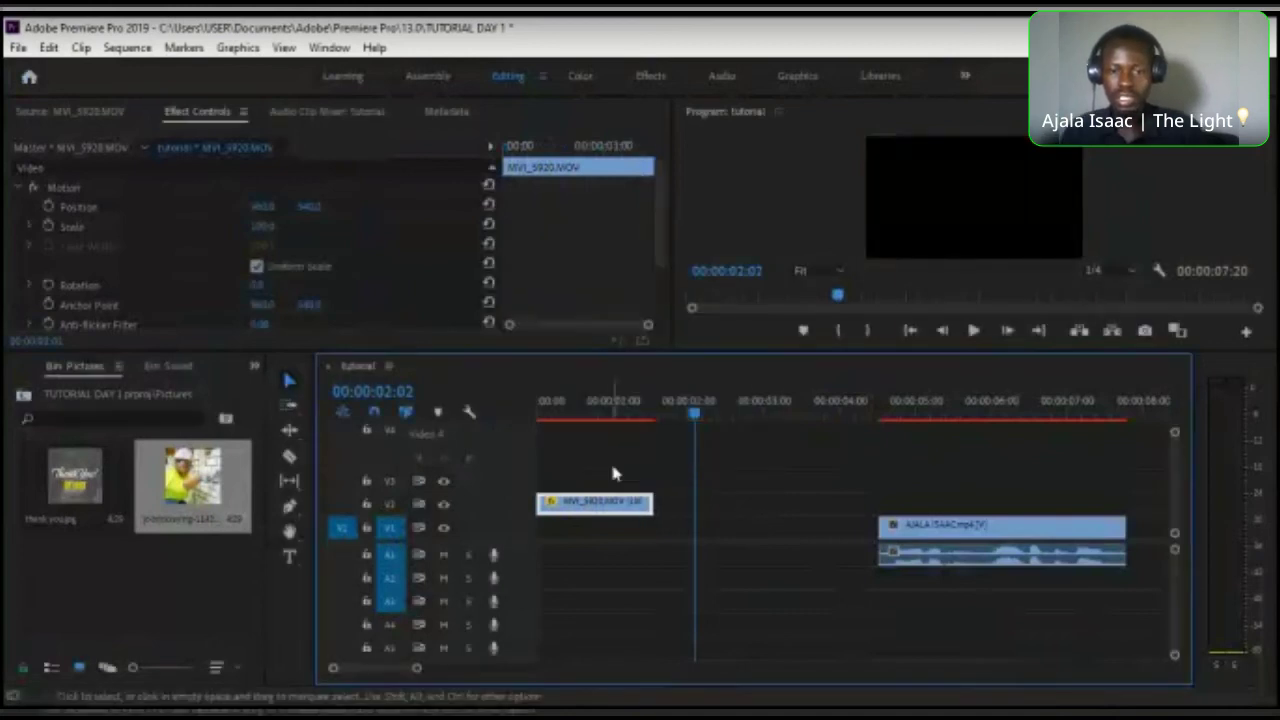
click(589, 412)
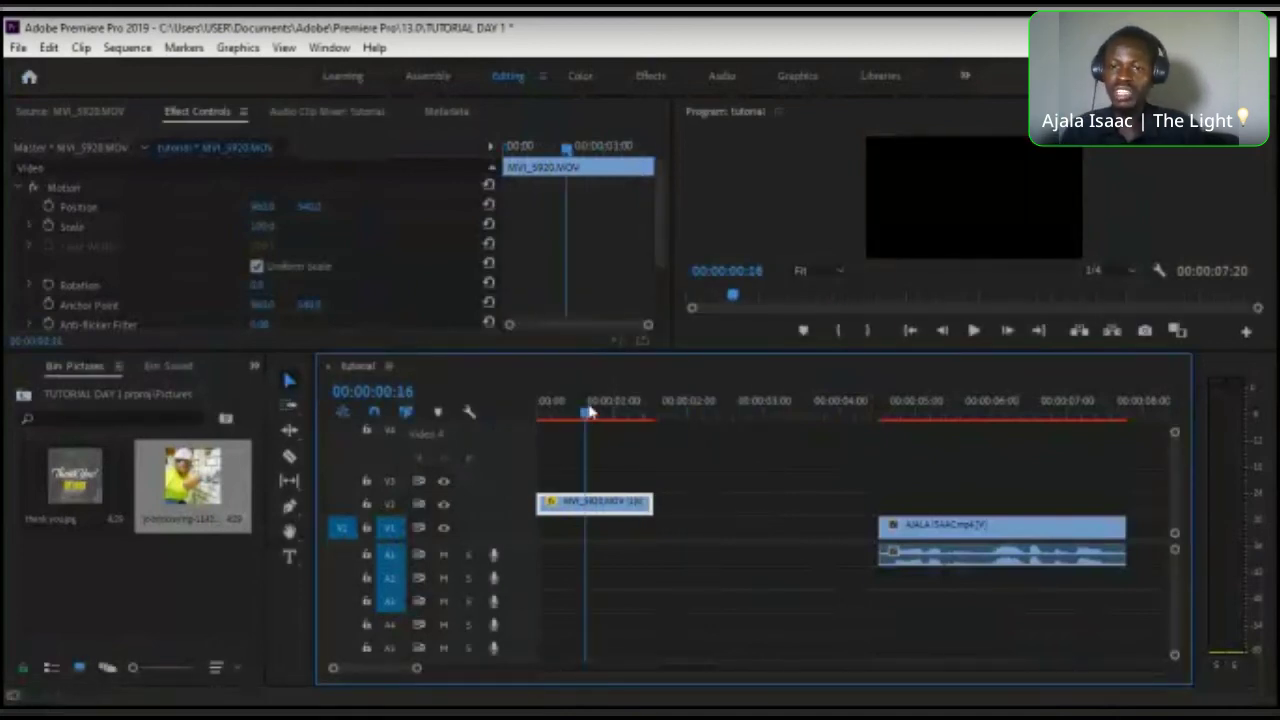
click(562, 406)
key(Home)
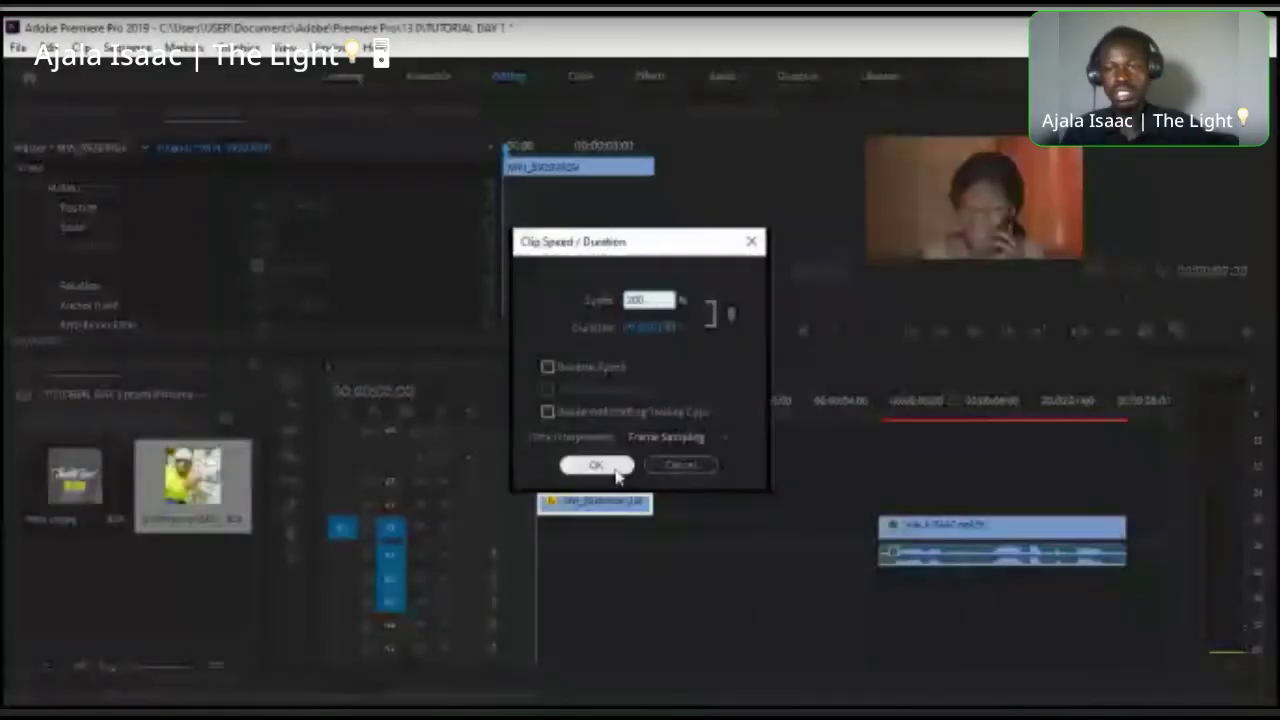
- Set the MVI_5920.MOV clip's speed to 200% and play the sped-up clip from the sequence start
click(600, 467)
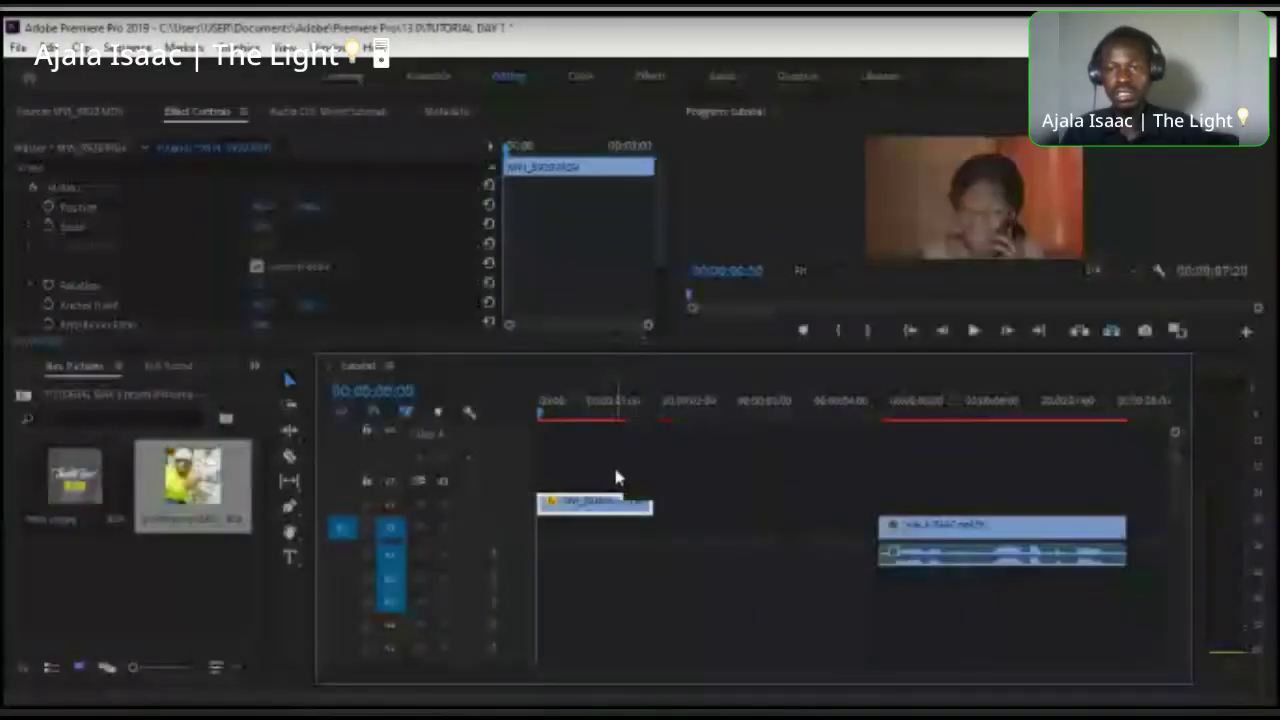
click(600, 405)
key(Home)
key(space)
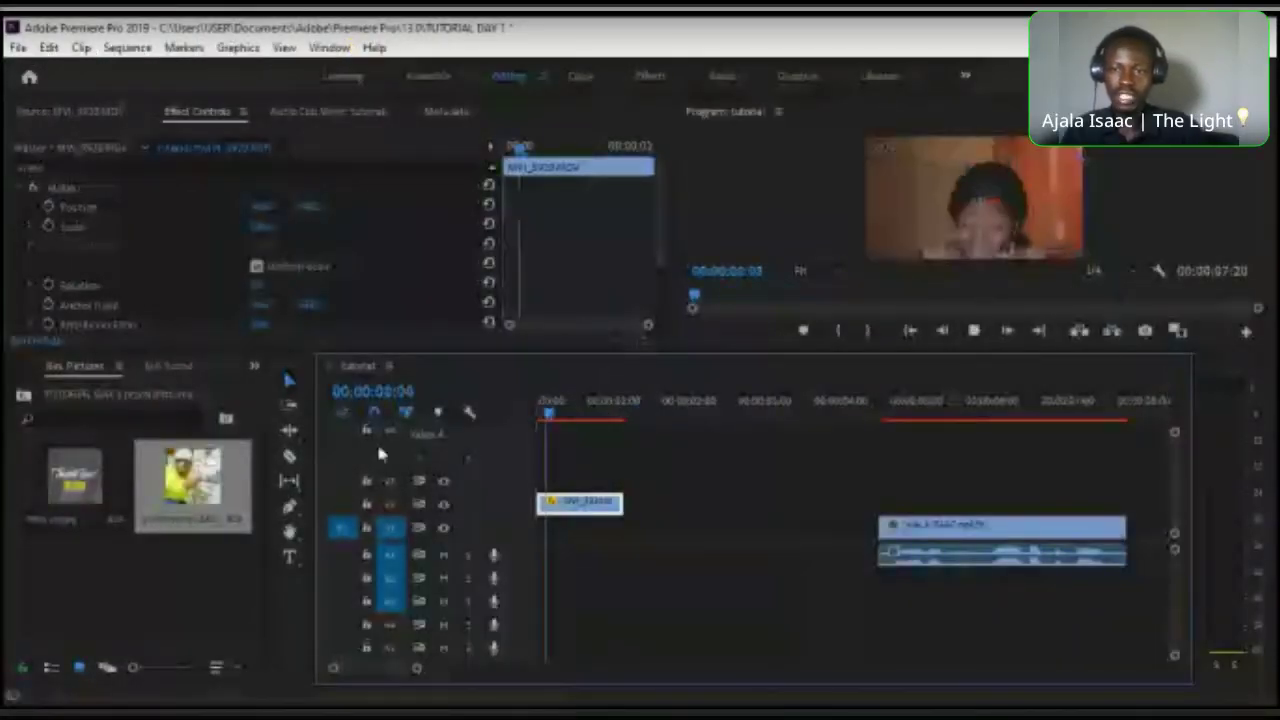
key(space)
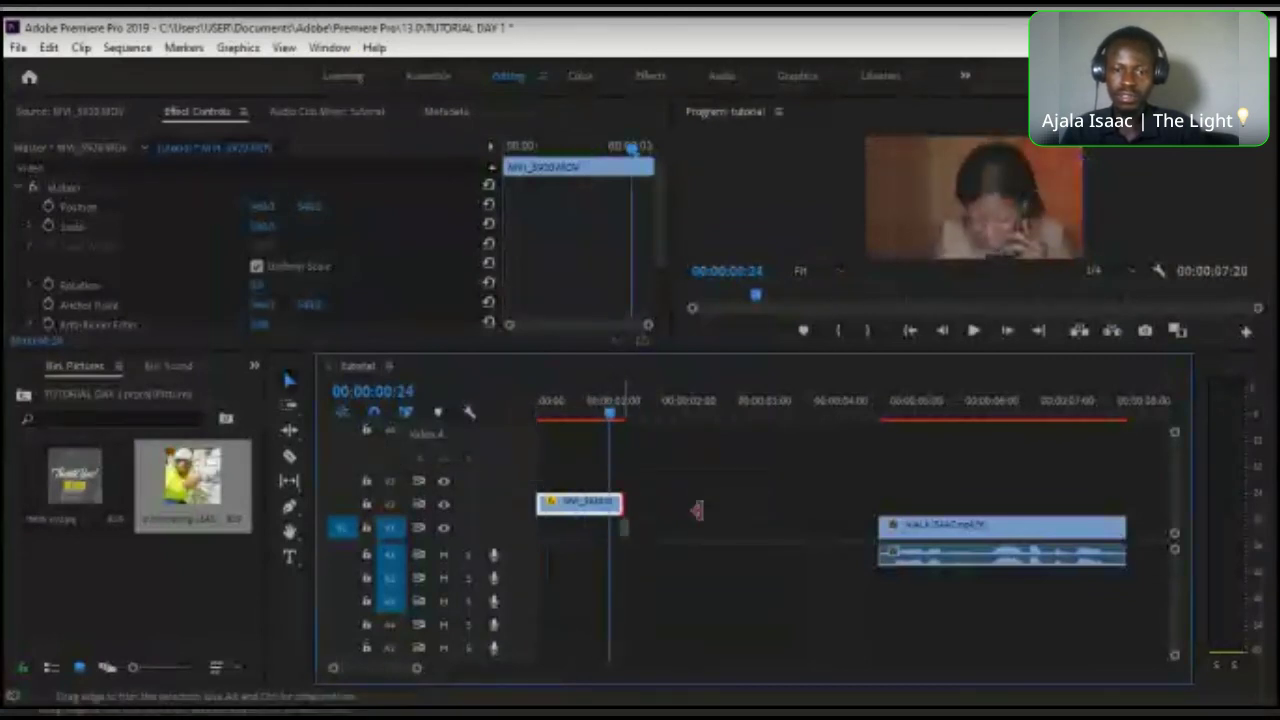
- Extend the end of the 200% MVI_5920.MOV clip to about 00:00:03:04 and play it from the sequence start
key(ctrl+z)
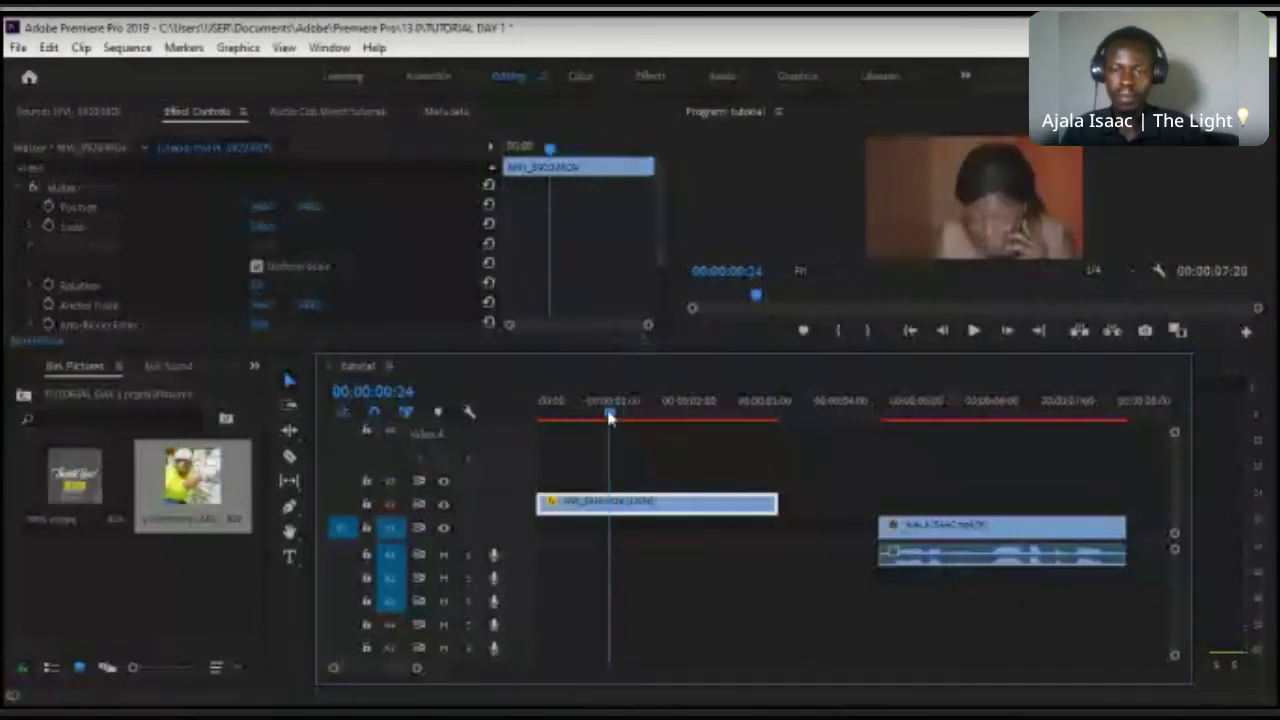
key(Home)
key(space)
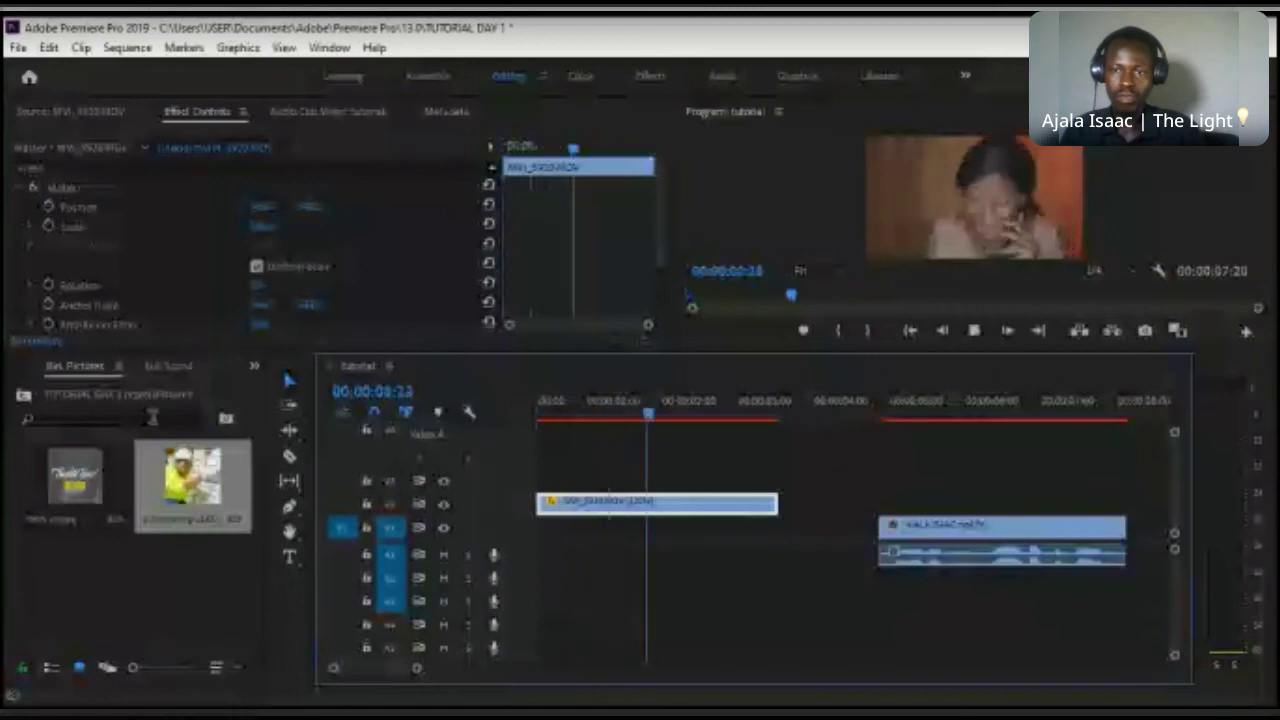
key(space)
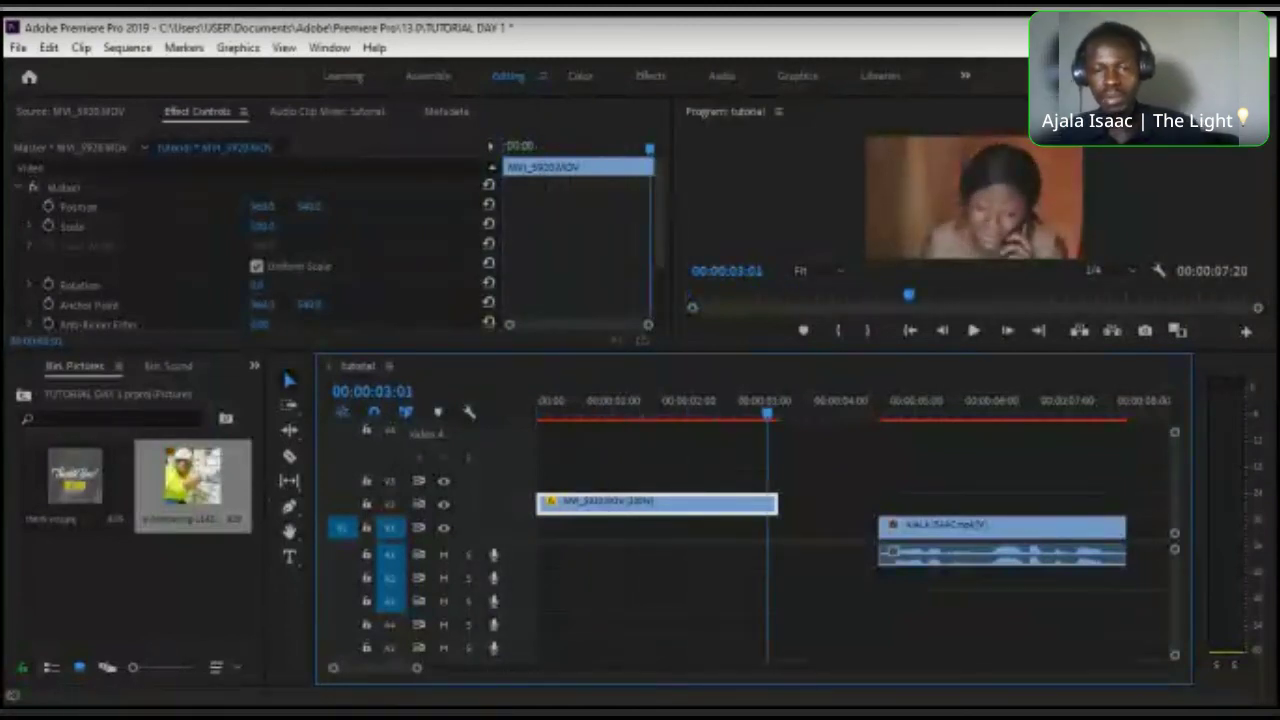
- Delete the MVI_5920.MOV clip from V2 and close the gap before the main clip, placing the playhead at 00:00:01:14
key(Delete)
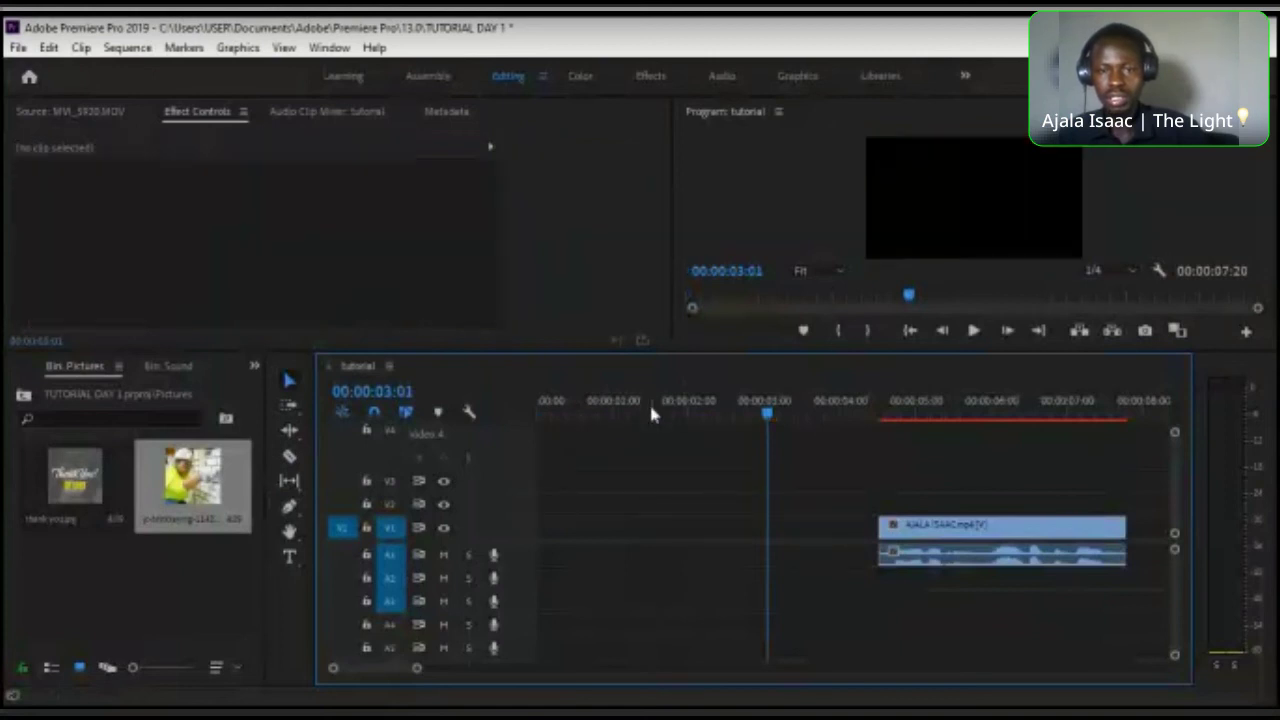
click(650, 527)
key(Delete)
click(655, 406)
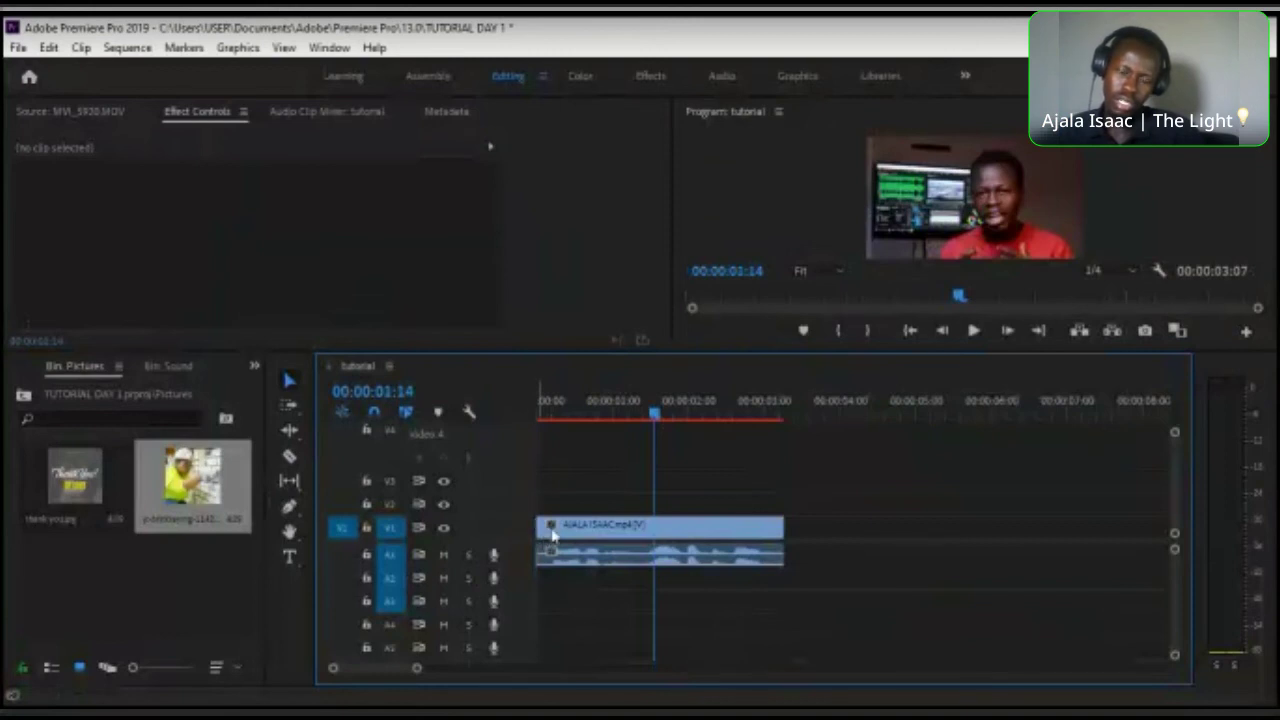
- Load the main talking-head clip from the Videos bin into the Source monitor and place its playhead at 00:00:15:13
click(552, 535)
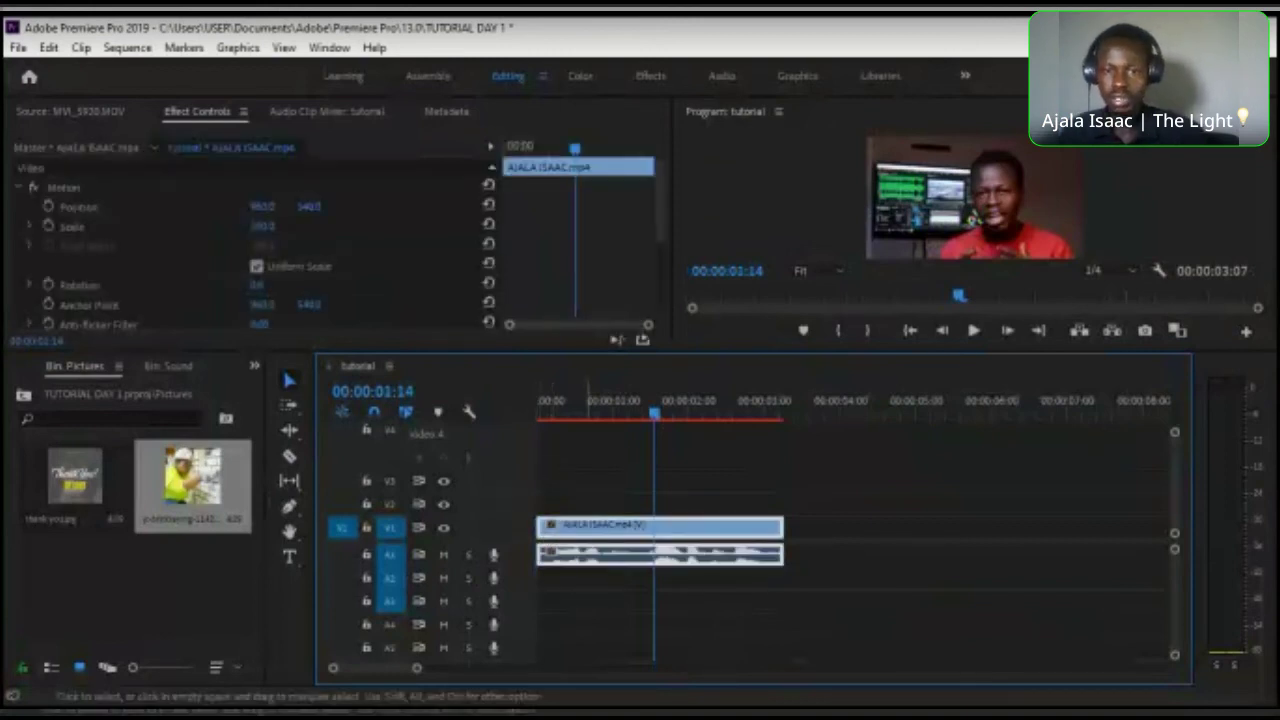
mouse_move(845, 182)
click(954, 604)
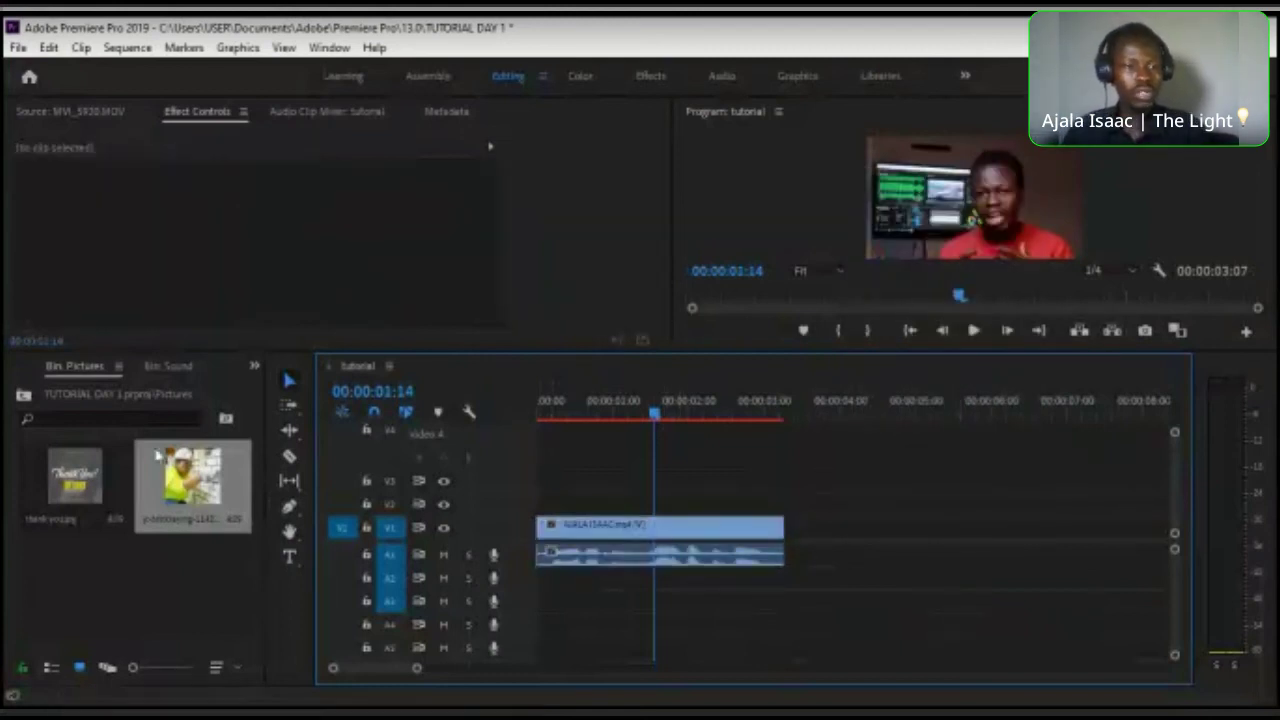
click(24, 394)
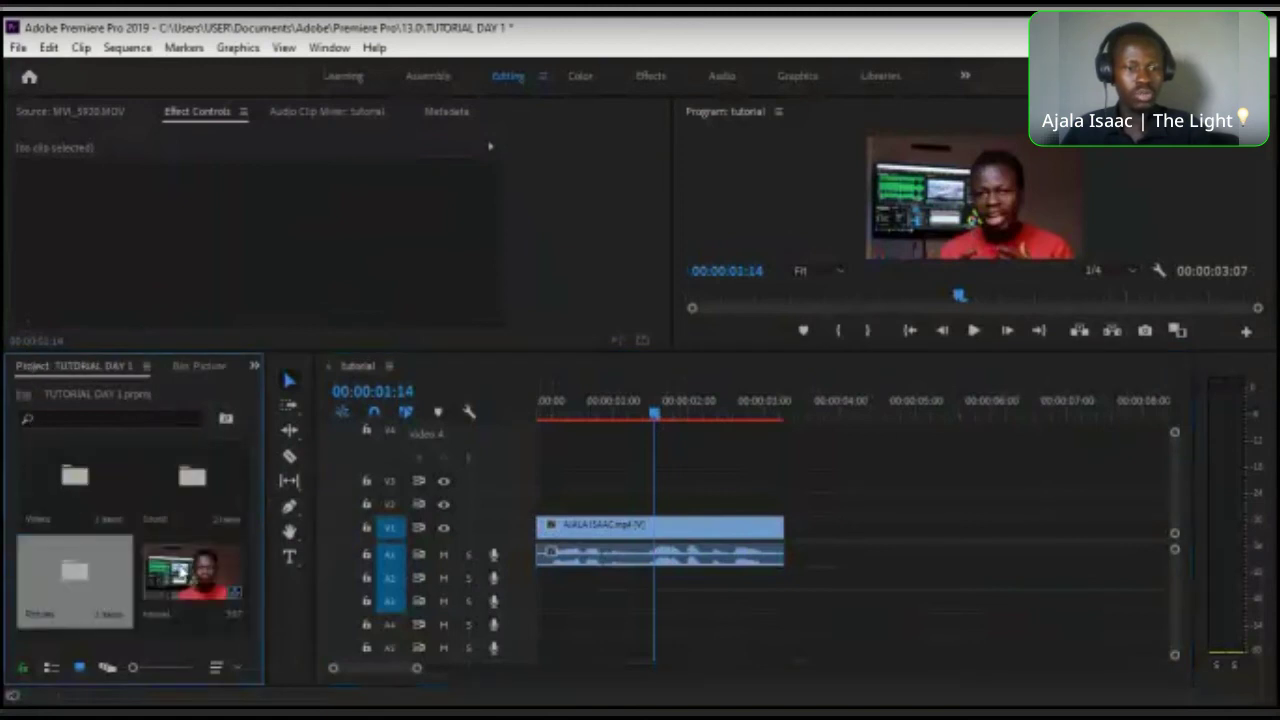
double_click(75, 476)
click(78, 490)
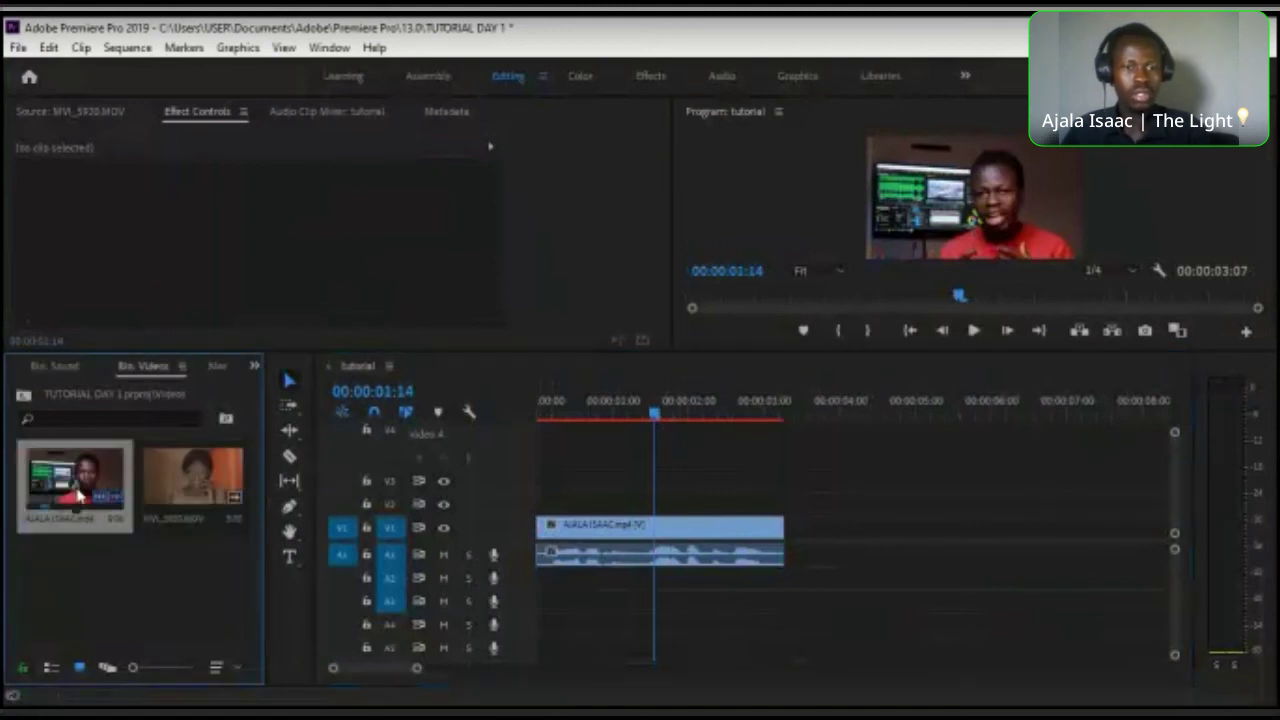
double_click(78, 490)
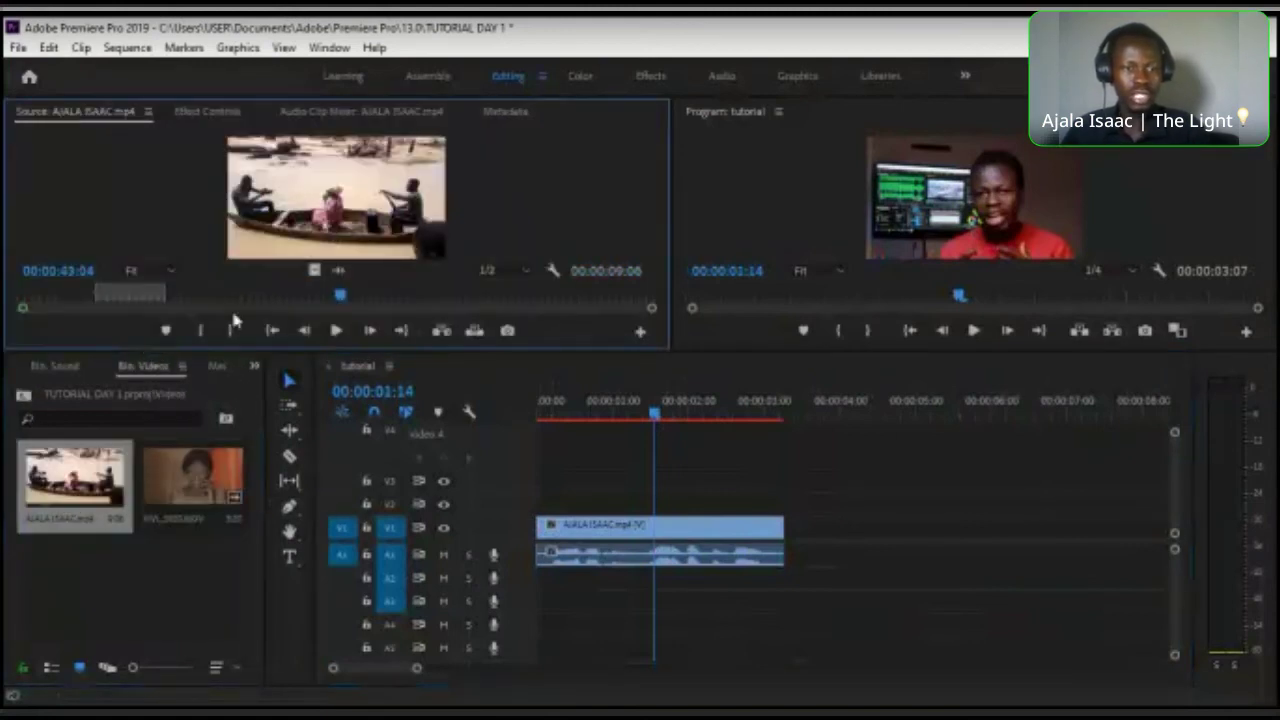
click(131, 295)
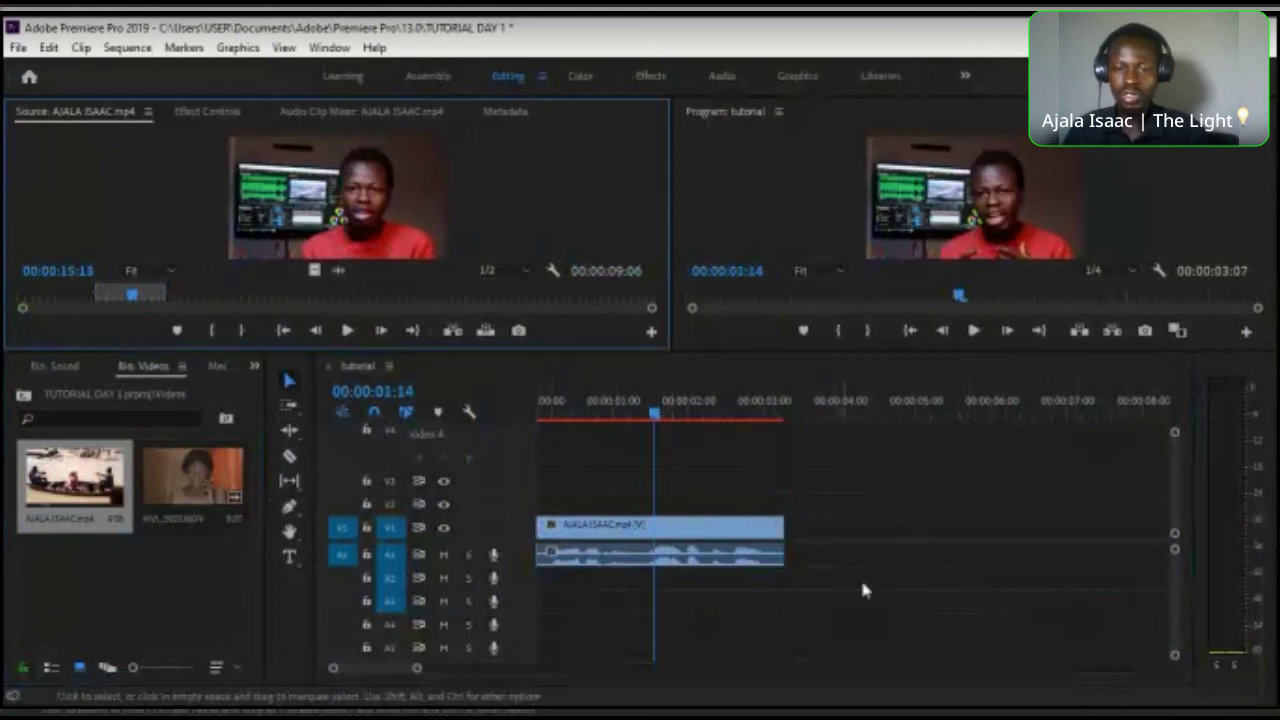
- Unlink the main clip's video and audio, select each part separately and move both to start at about 00:00:01:17
drag(680, 537, 844, 541)
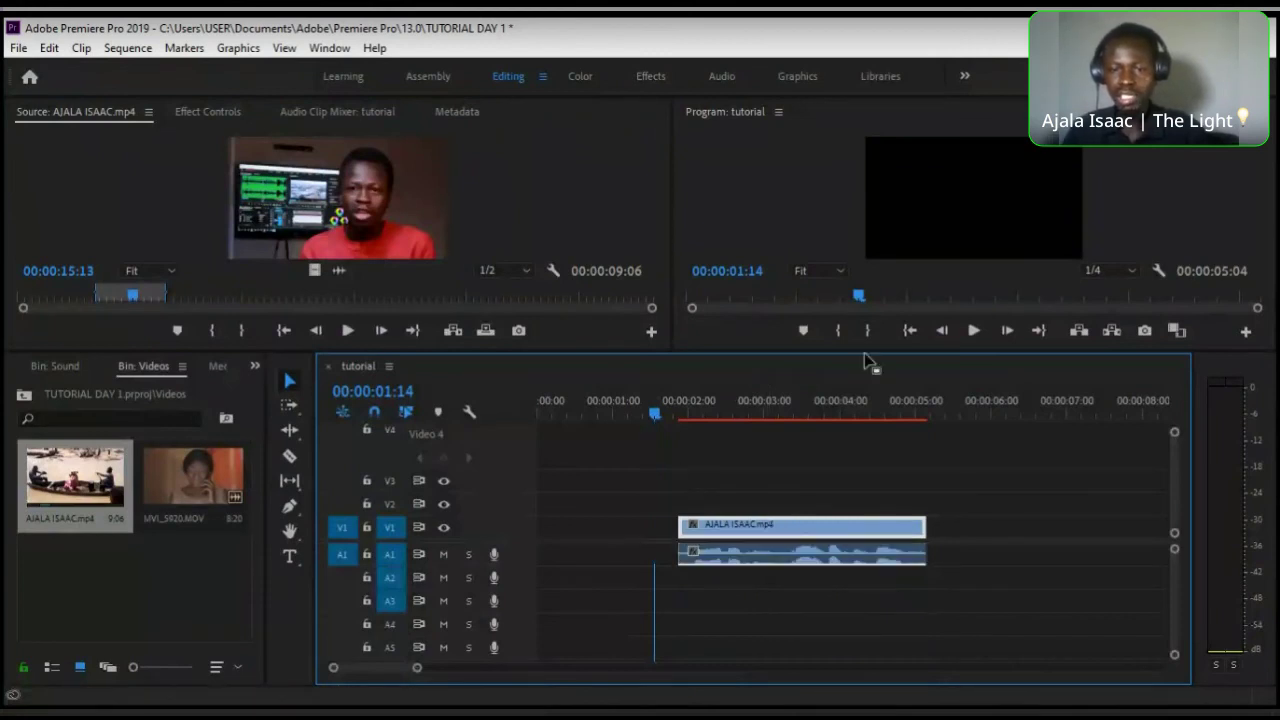
drag(836, 535, 666, 530)
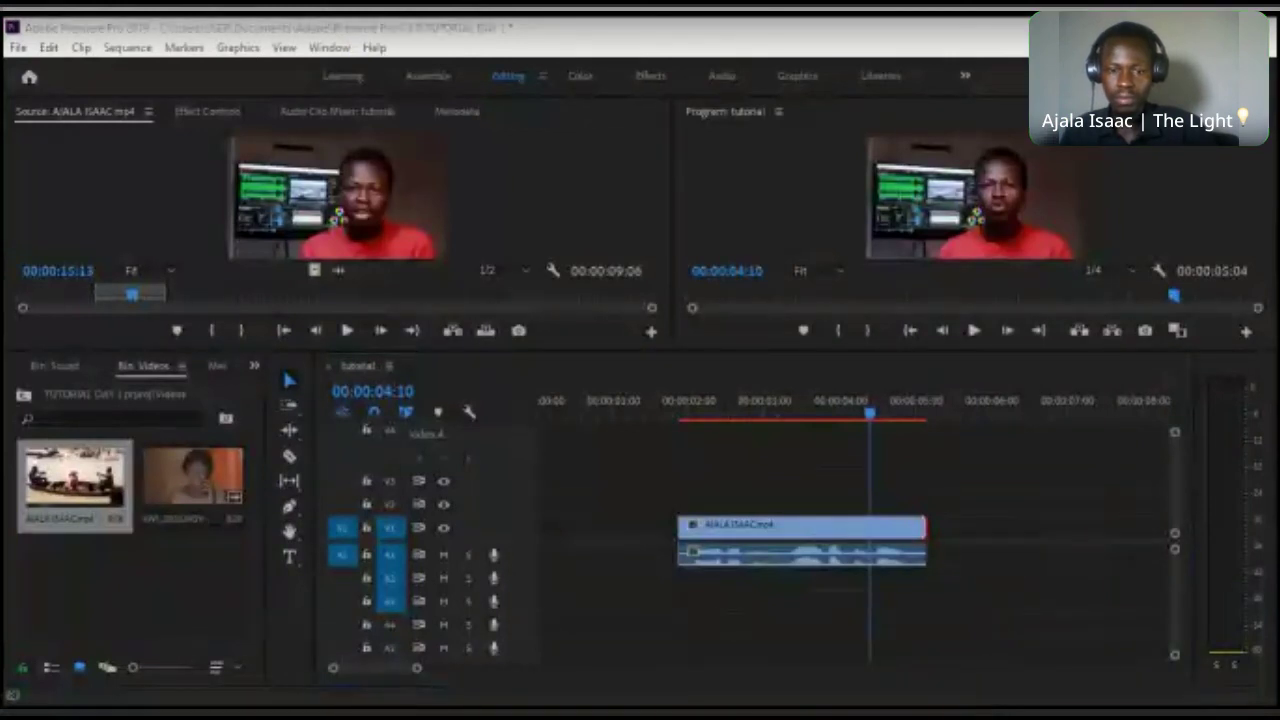
click(766, 536)
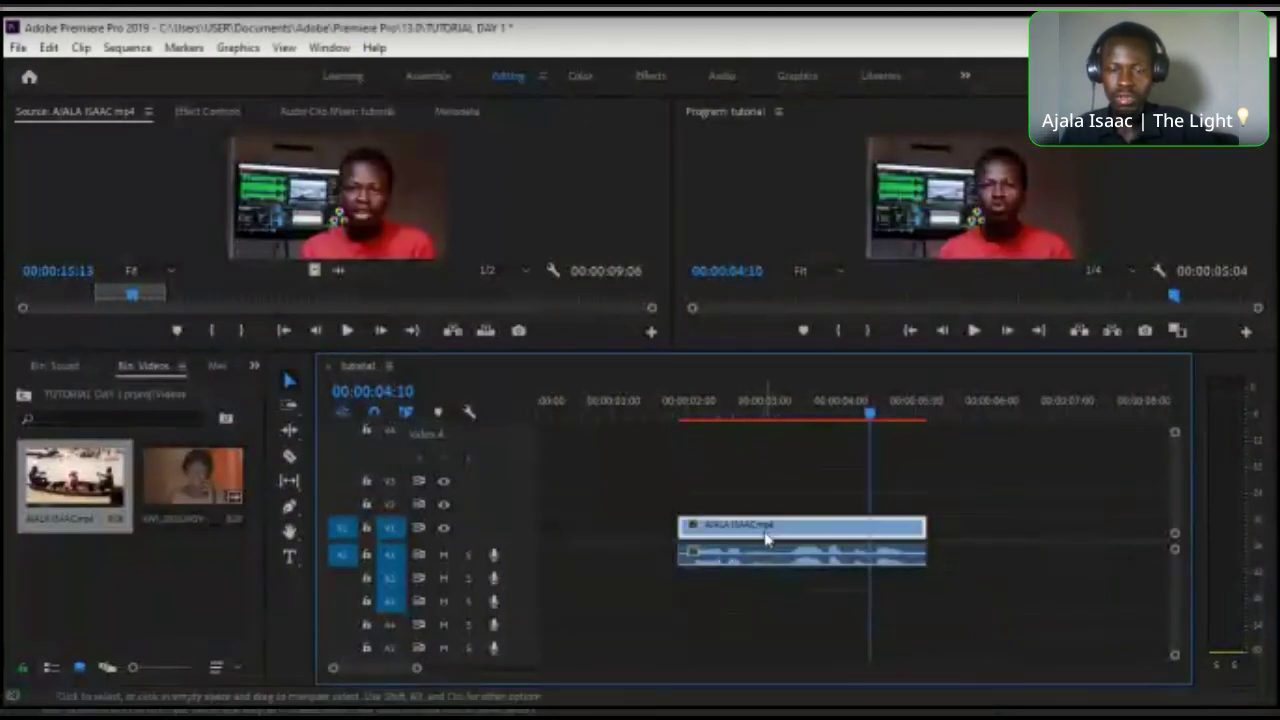
alt+click(826, 548)
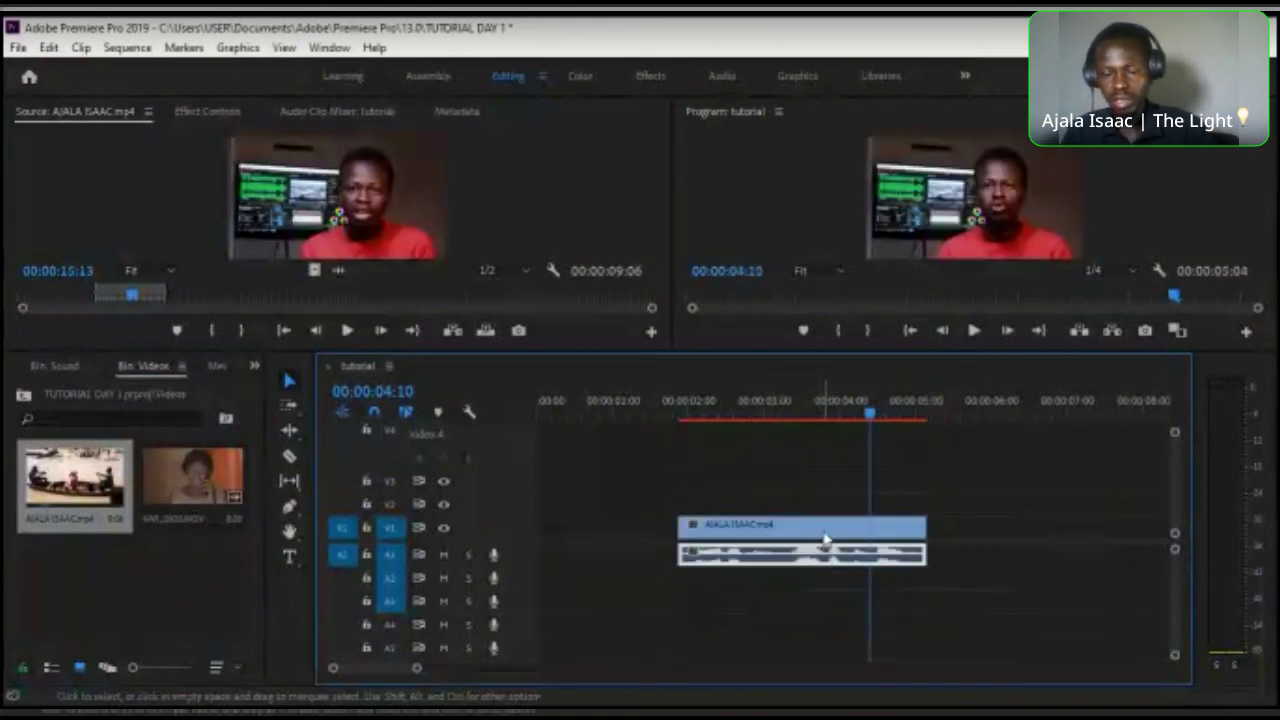
click(831, 531)
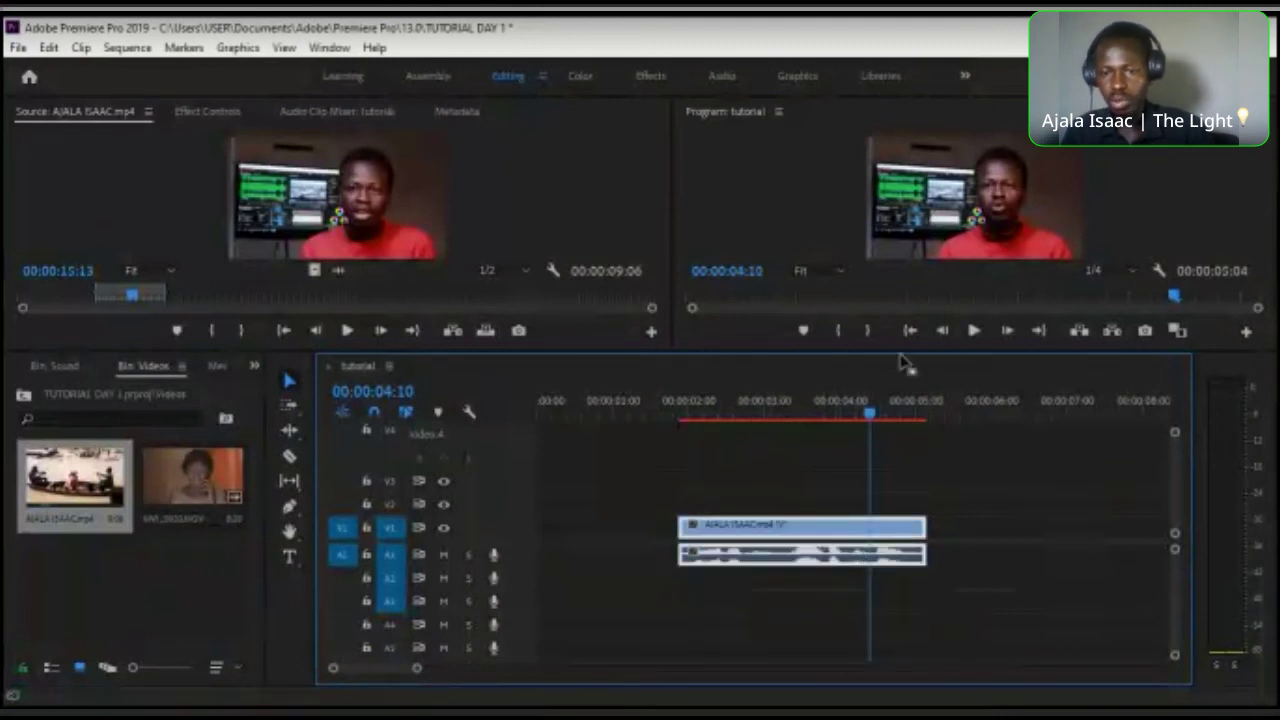
drag(815, 525, 788, 552)
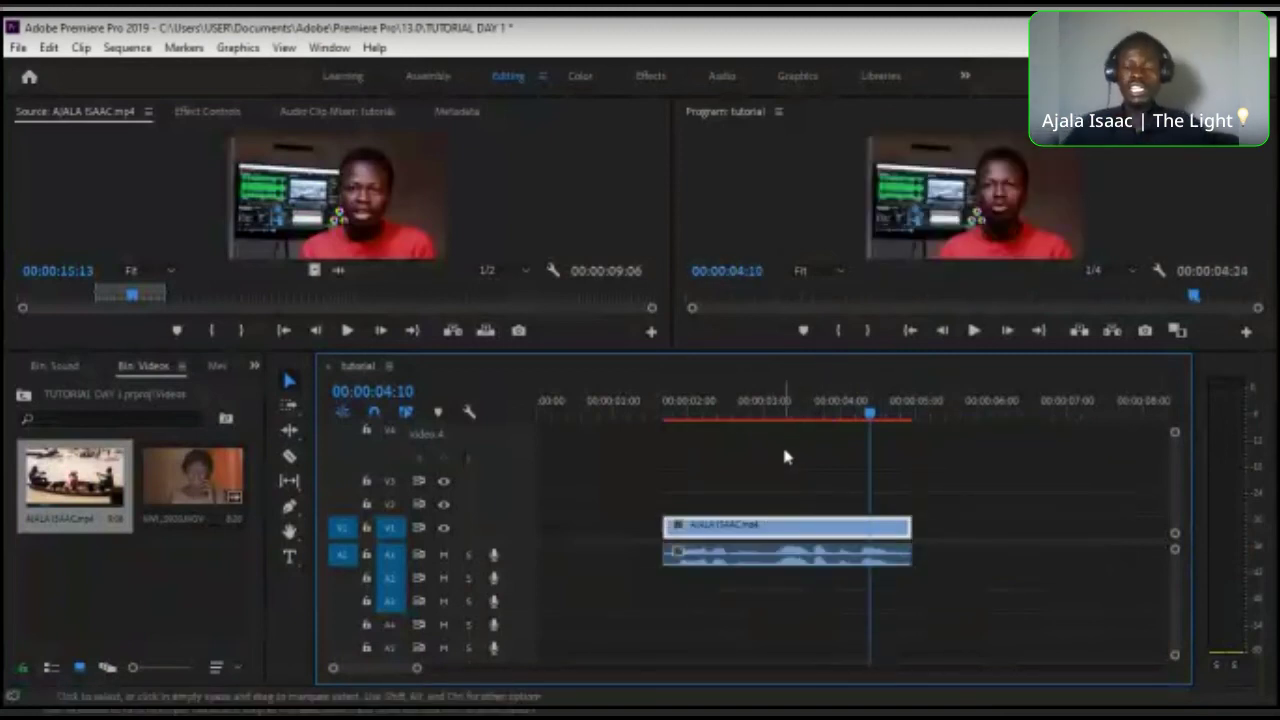
- Close the gap before the main clip on V1 and A1 and return the playhead to the sequence start
click(650, 528)
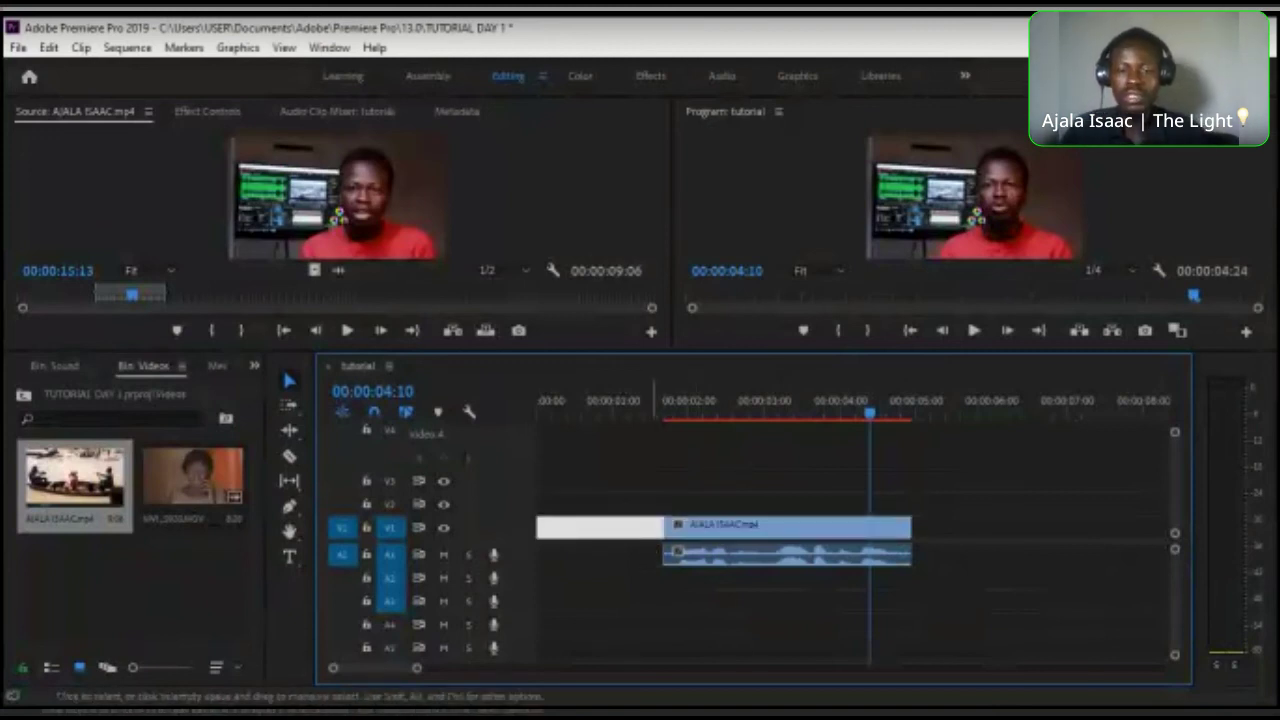
key(Delete)
key(Home)
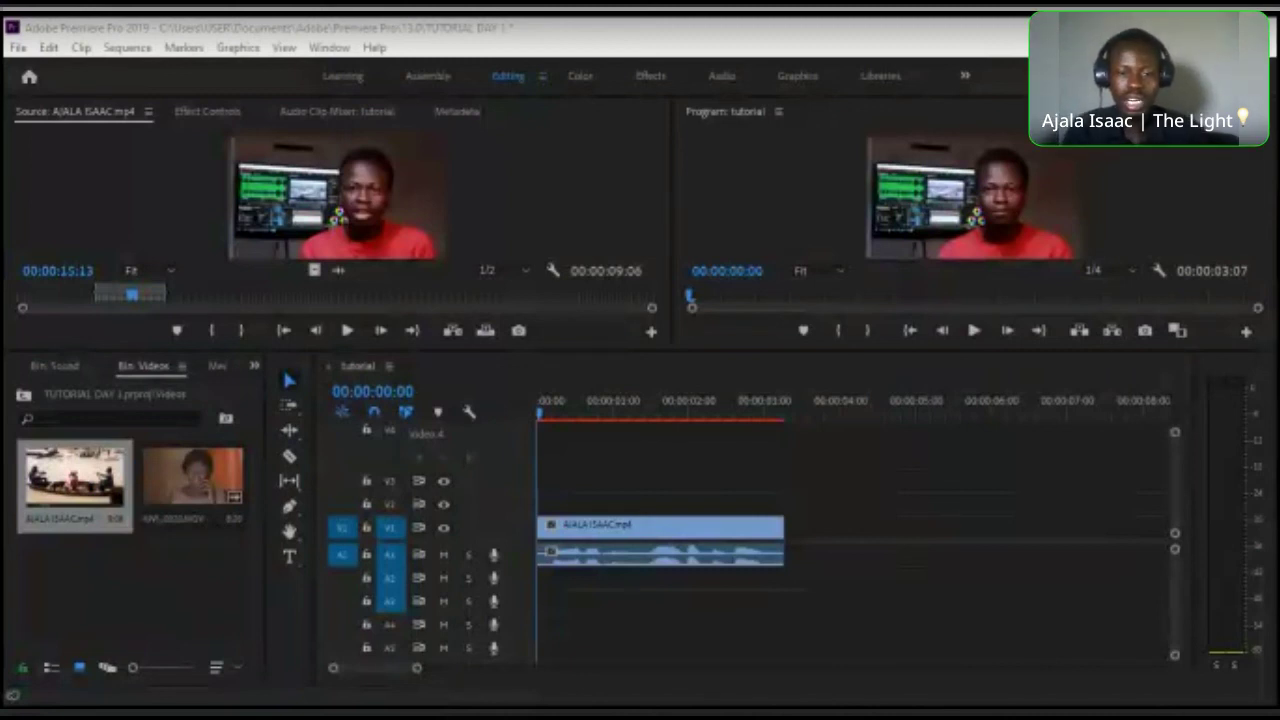
- Shorten the MVI_5920.MOV source range to 00:00:05:06 and place it on V1 and A1 after the main clip
click(400, 590)
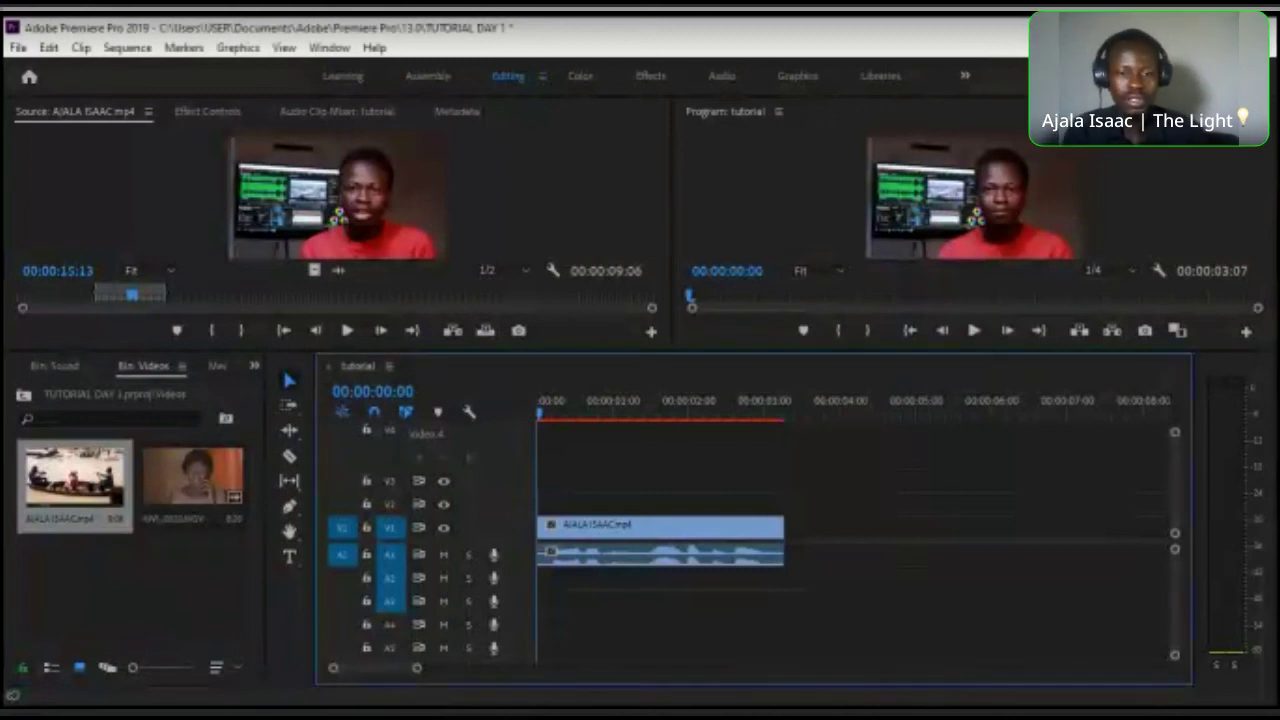
double_click(200, 485)
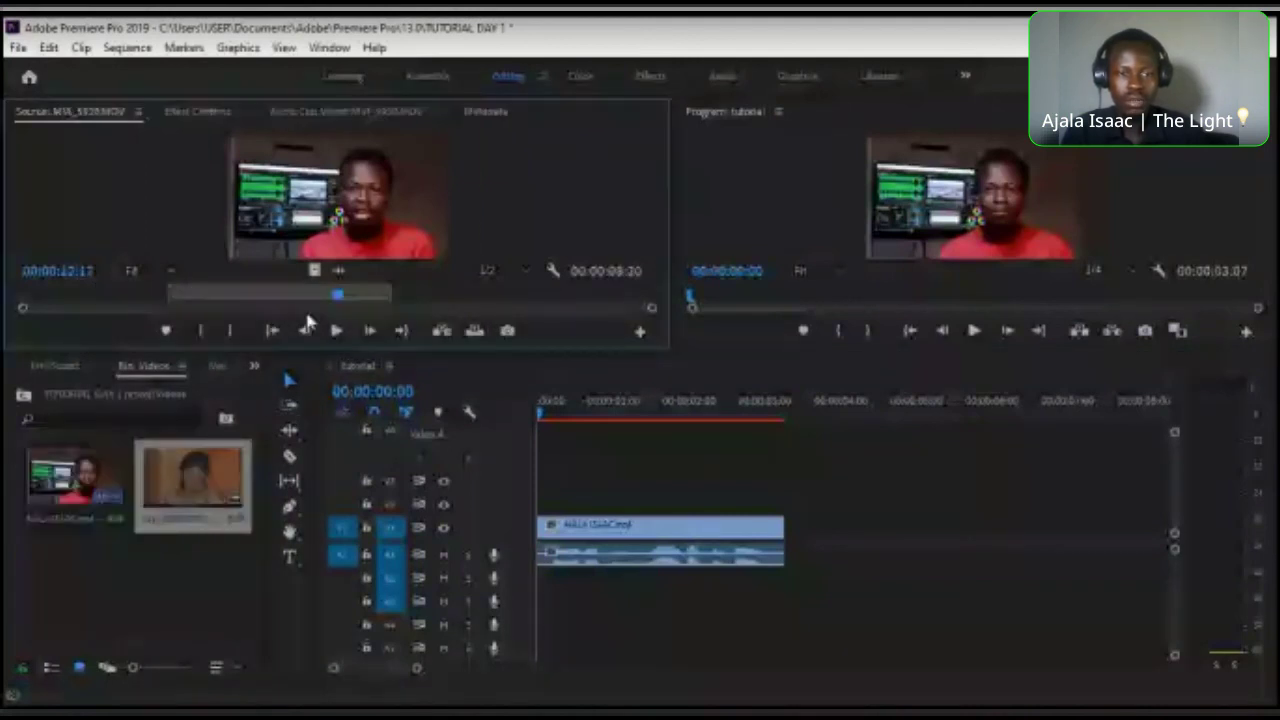
drag(376, 294, 838, 526)
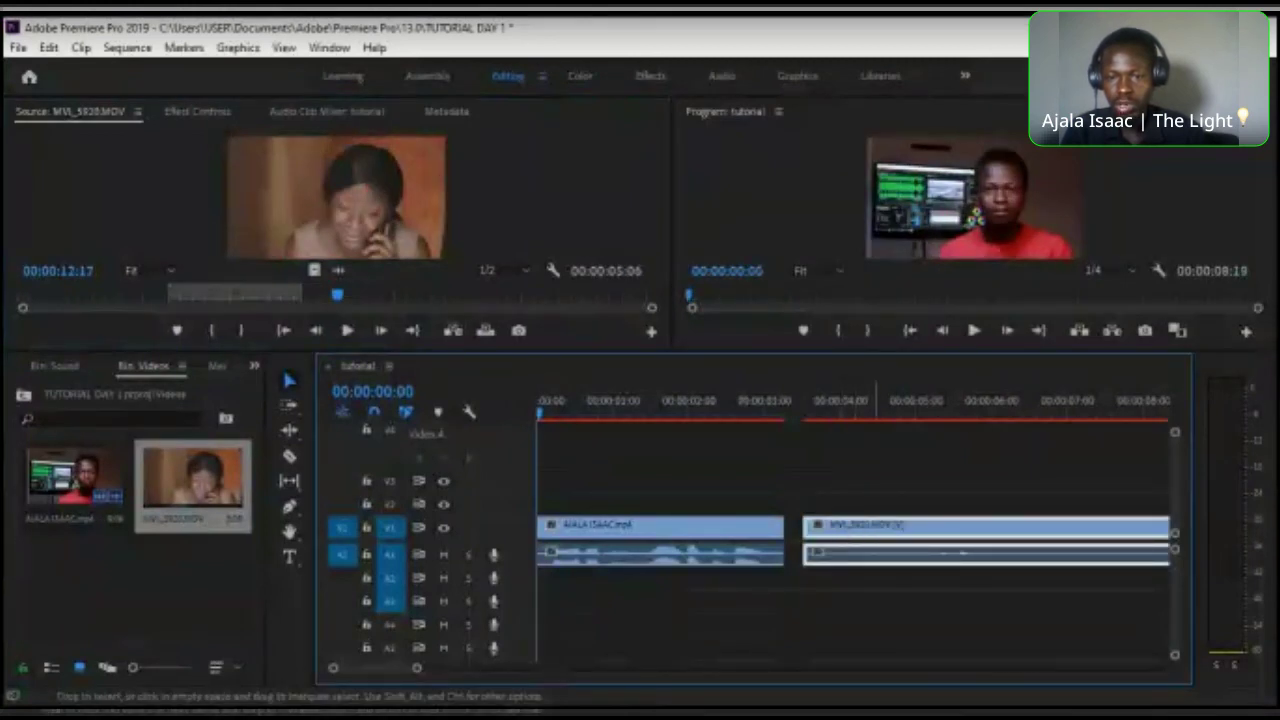
- Unlink the MVI_5920.MOV clip's video and audio and close the gap between it and the main clip
click(917, 457)
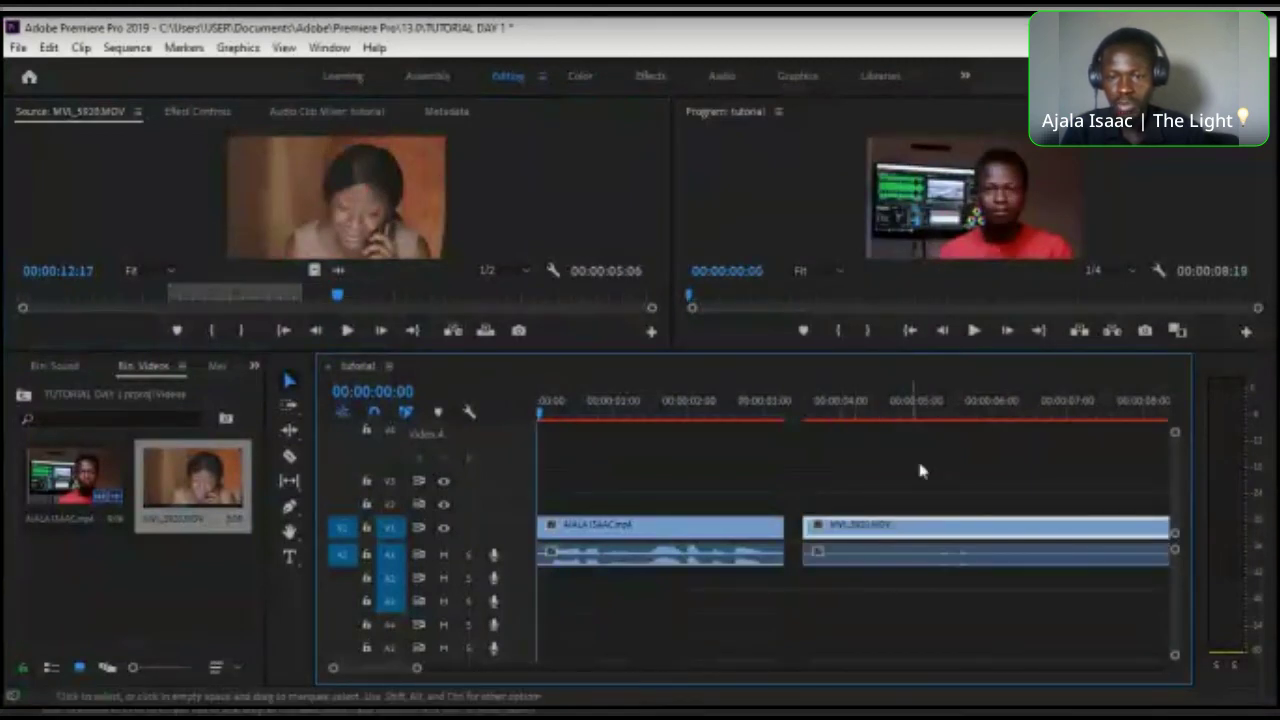
click(798, 540)
key(Delete)
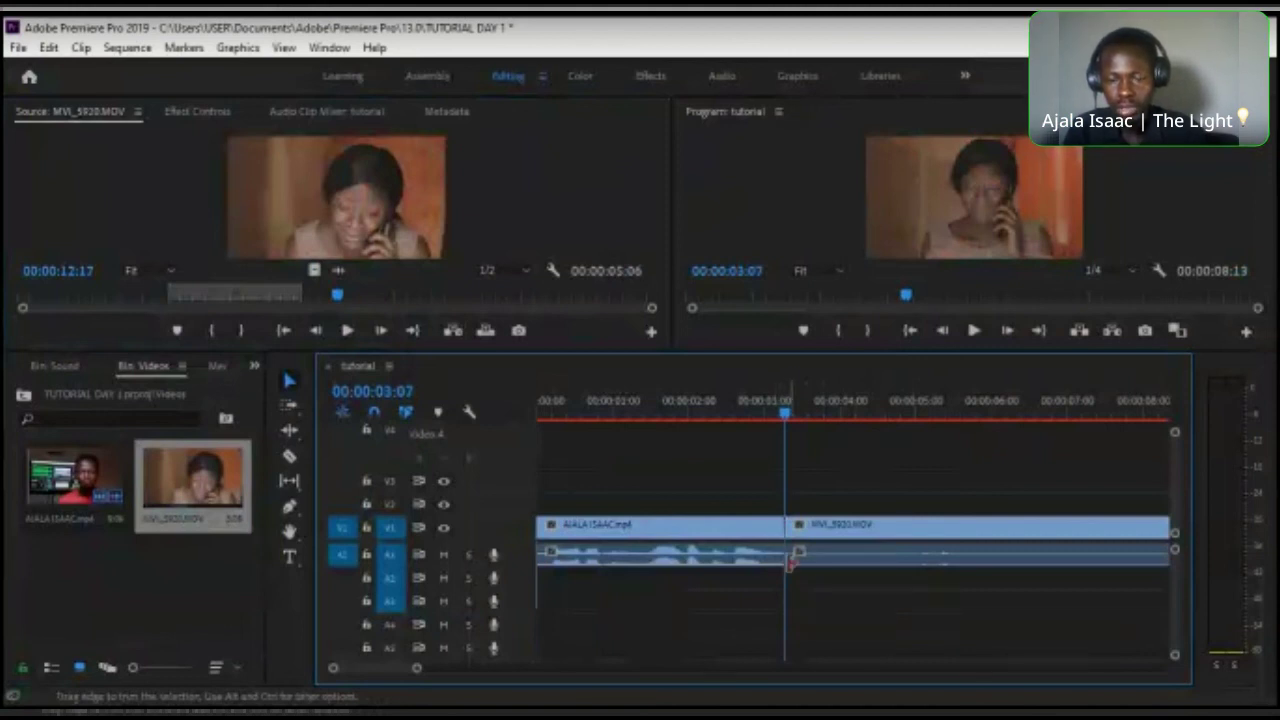
- Move the MVI_5920.MOV video up to V2, trim its audio's start to about 00:00:04:14 and close the resulting gap on A1
drag(795, 555, 802, 506)
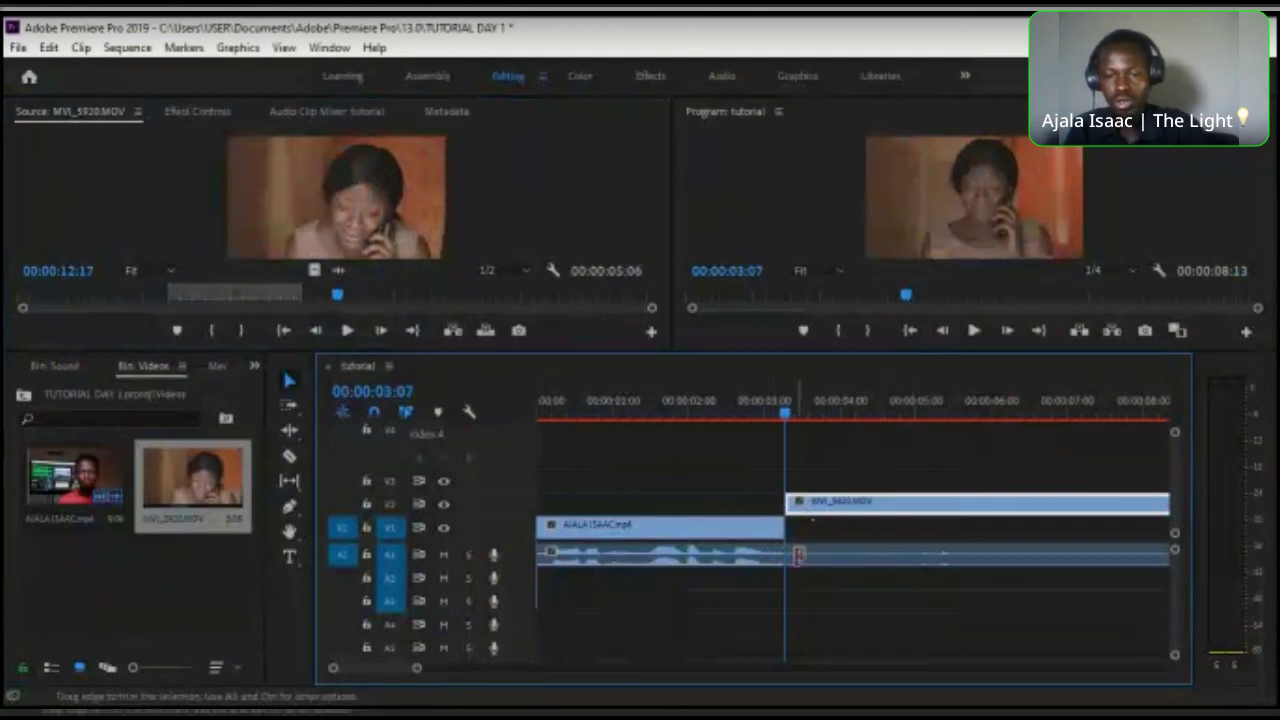
click(792, 553)
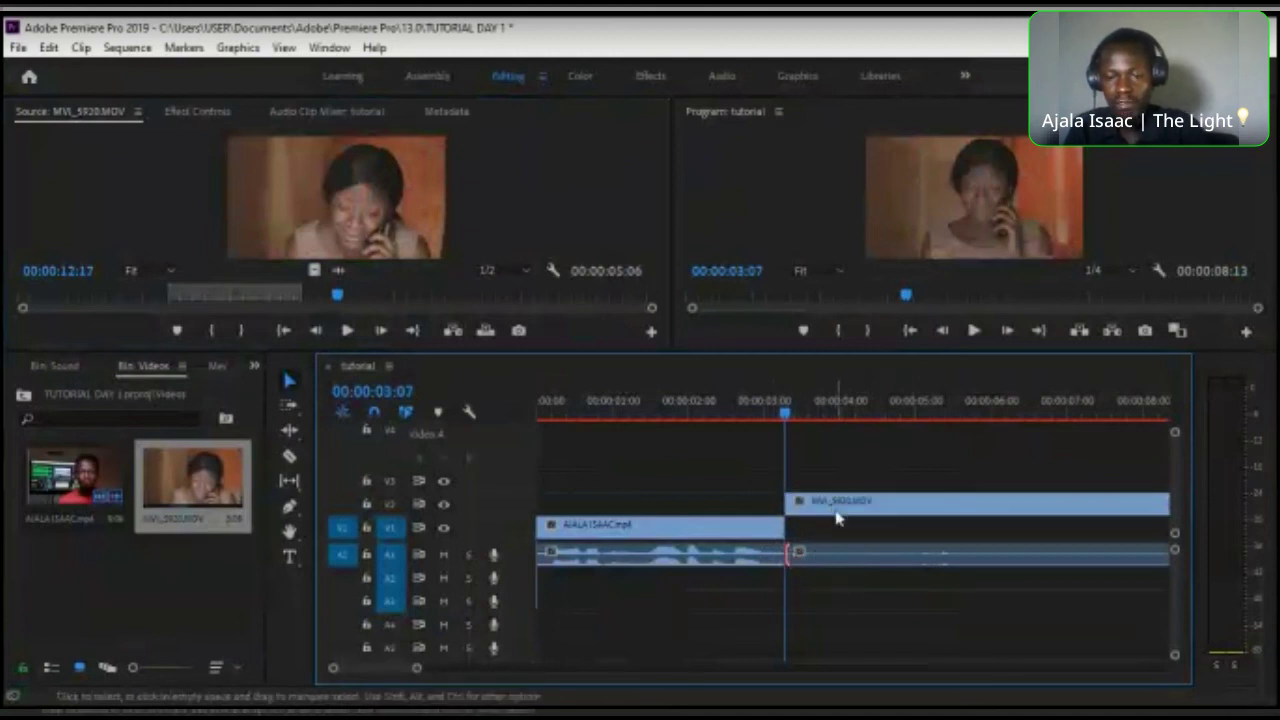
click(877, 555)
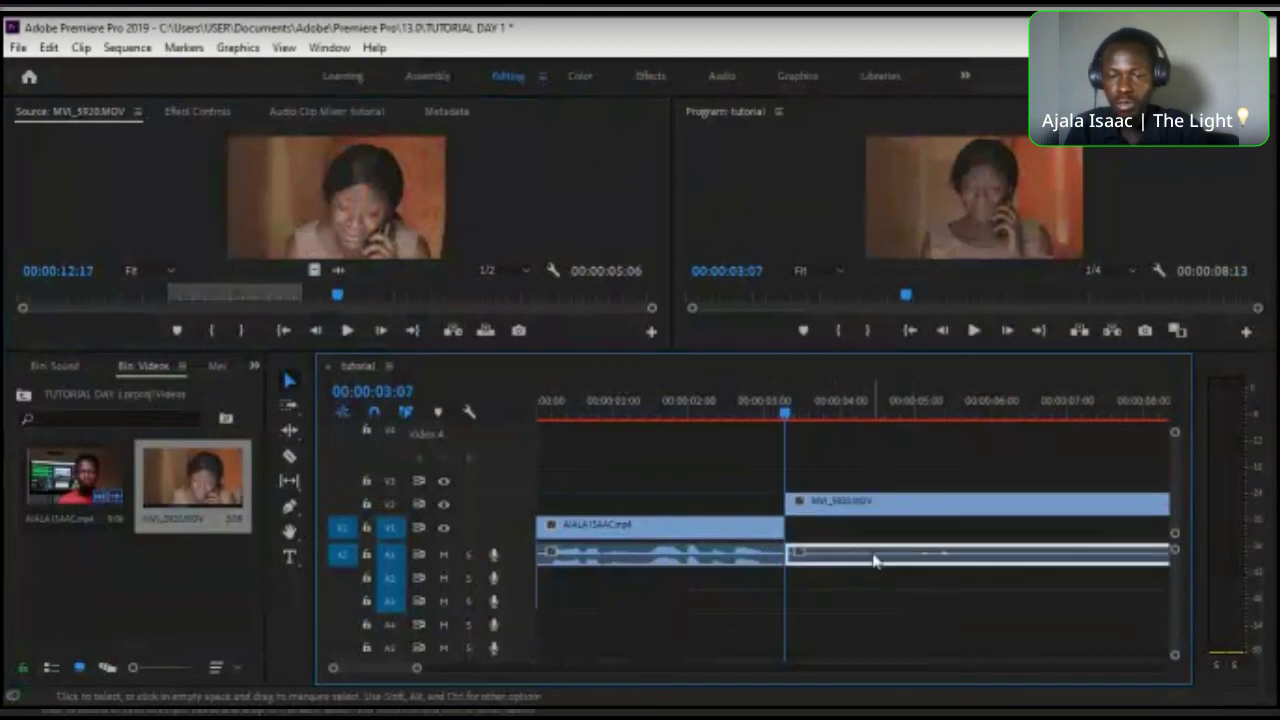
drag(795, 555, 1078, 556)
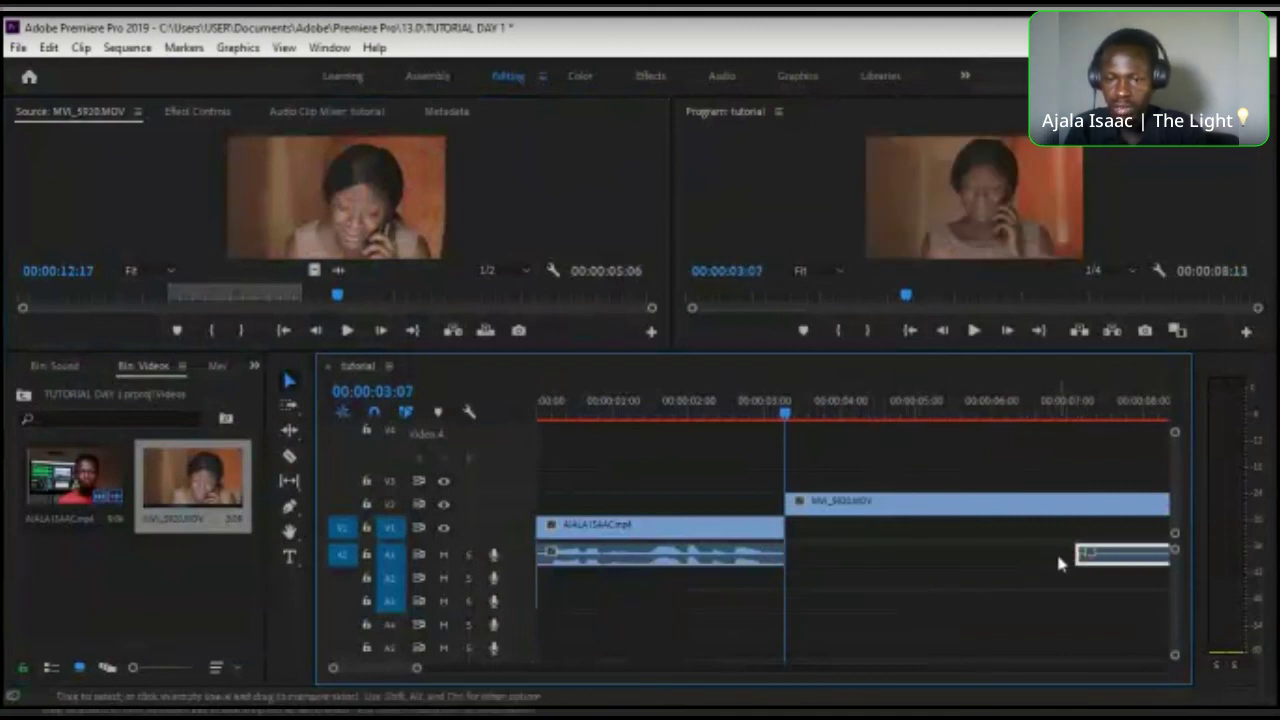
drag(1080, 556, 884, 556)
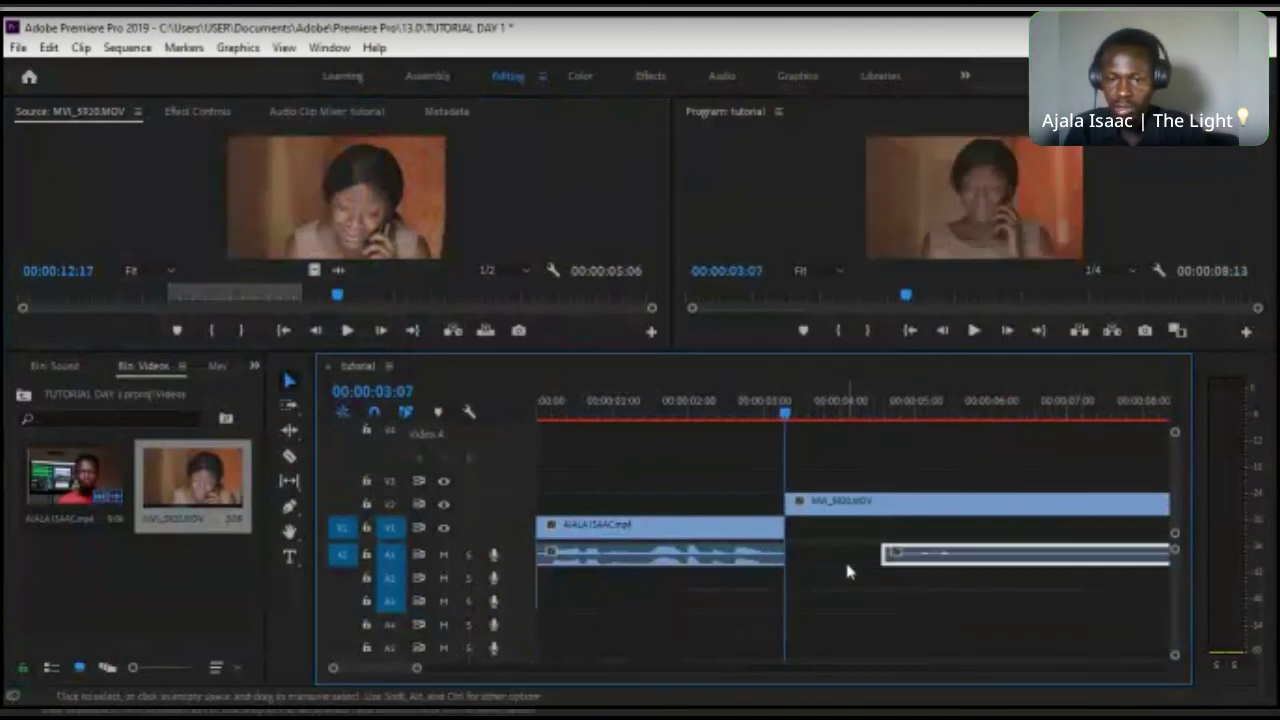
click(844, 558)
click(877, 586)
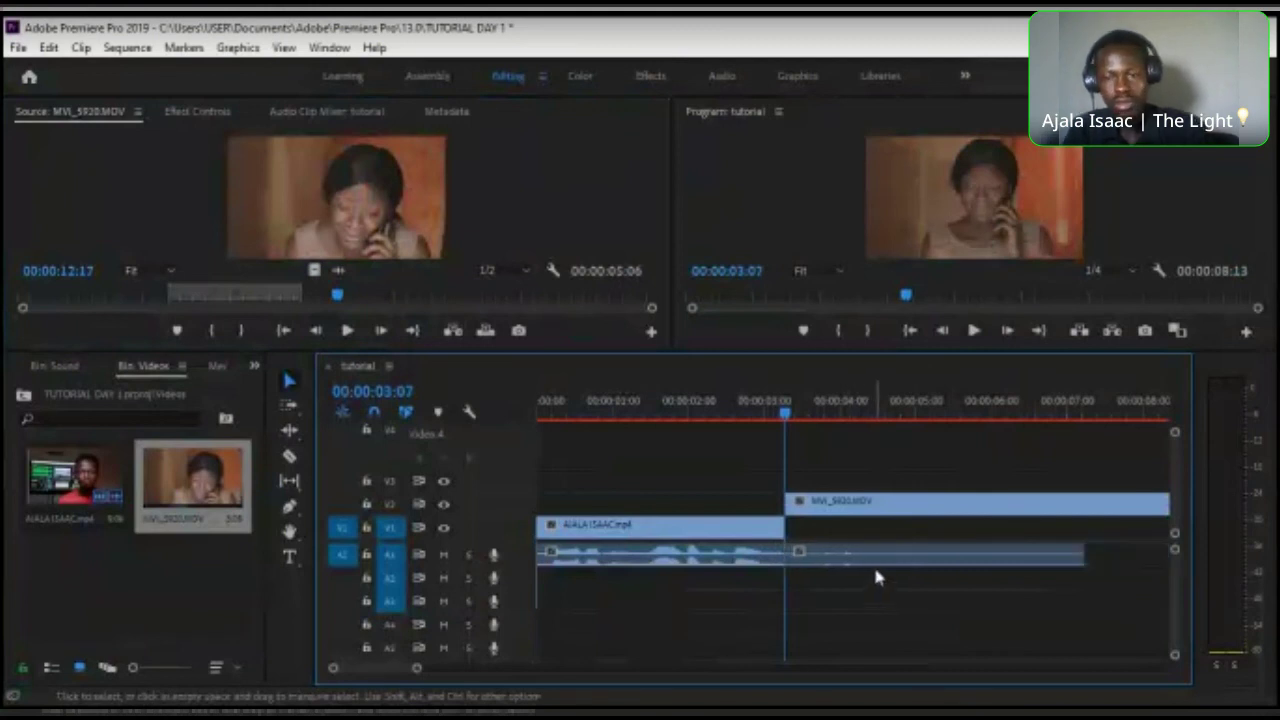
- Move the MVI_5920.MOV video on V2 to start at about 00:00:02:00 and play the overlap from 00:00:01:20
drag(958, 566, 878, 575)
drag(785, 410, 673, 410)
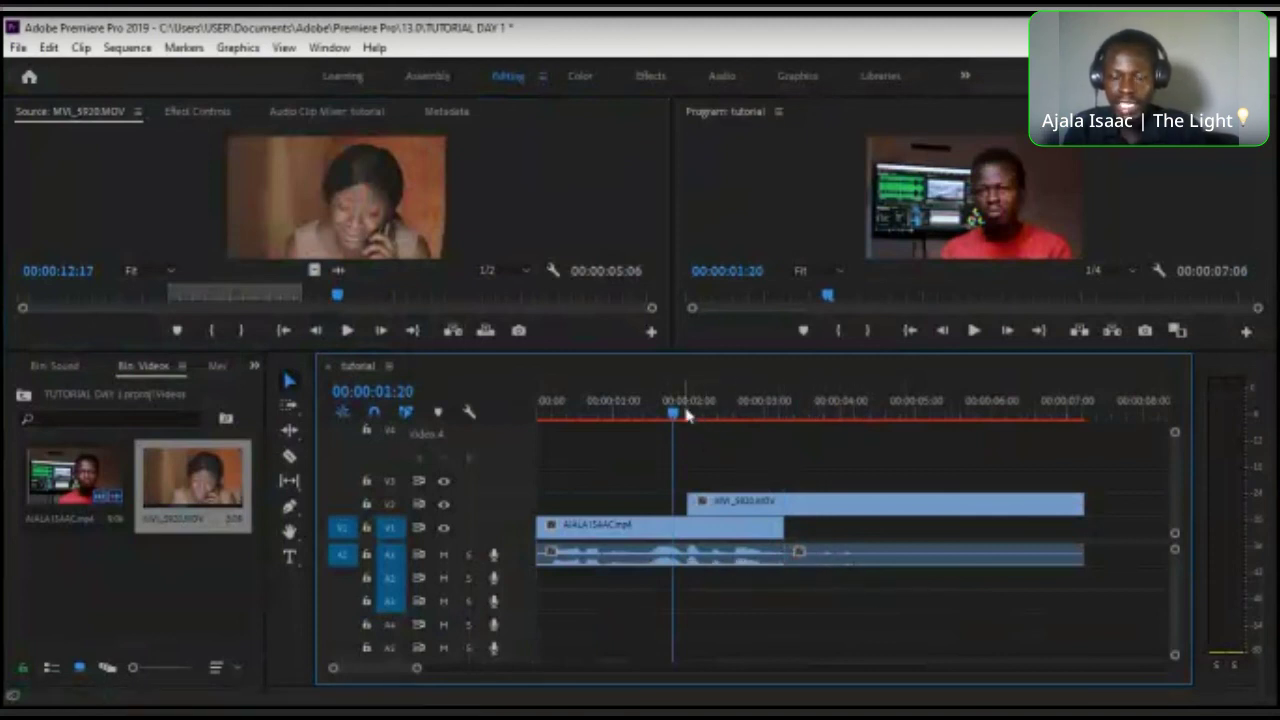
key(space)
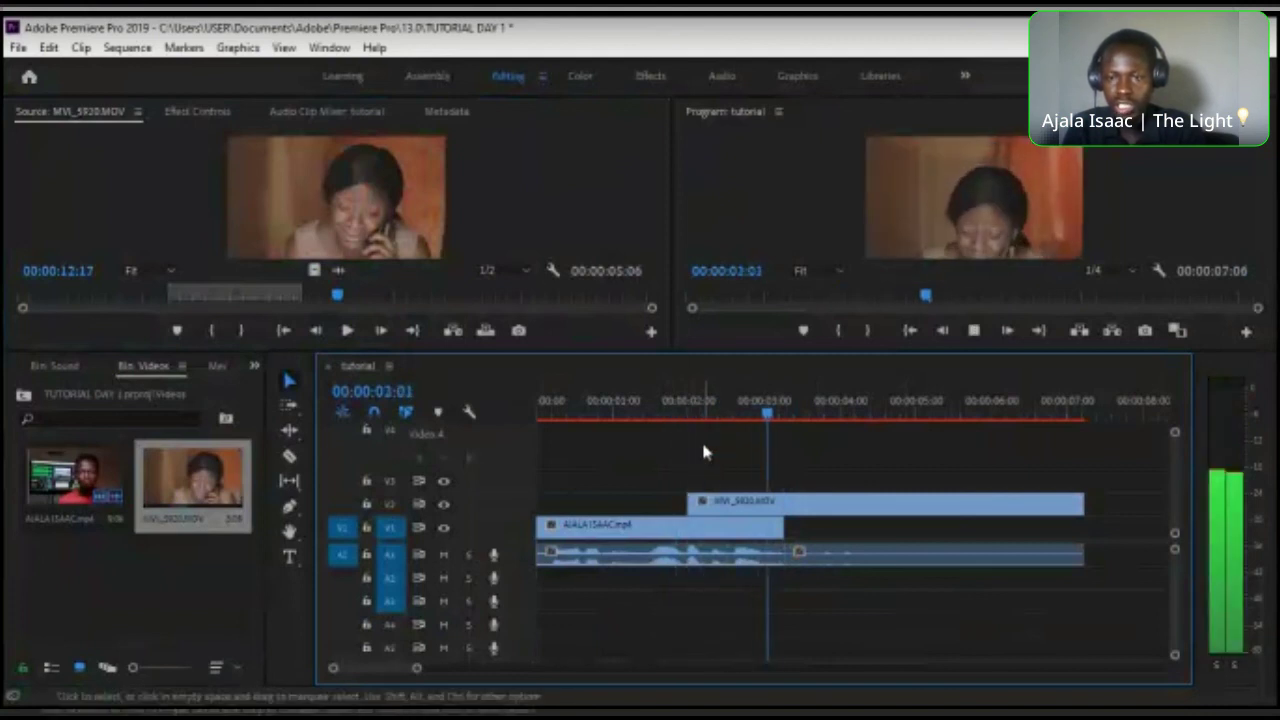
- Adjust the gain of the MVI_5920.MOV audio on A1 by 15 dB
click(913, 566)
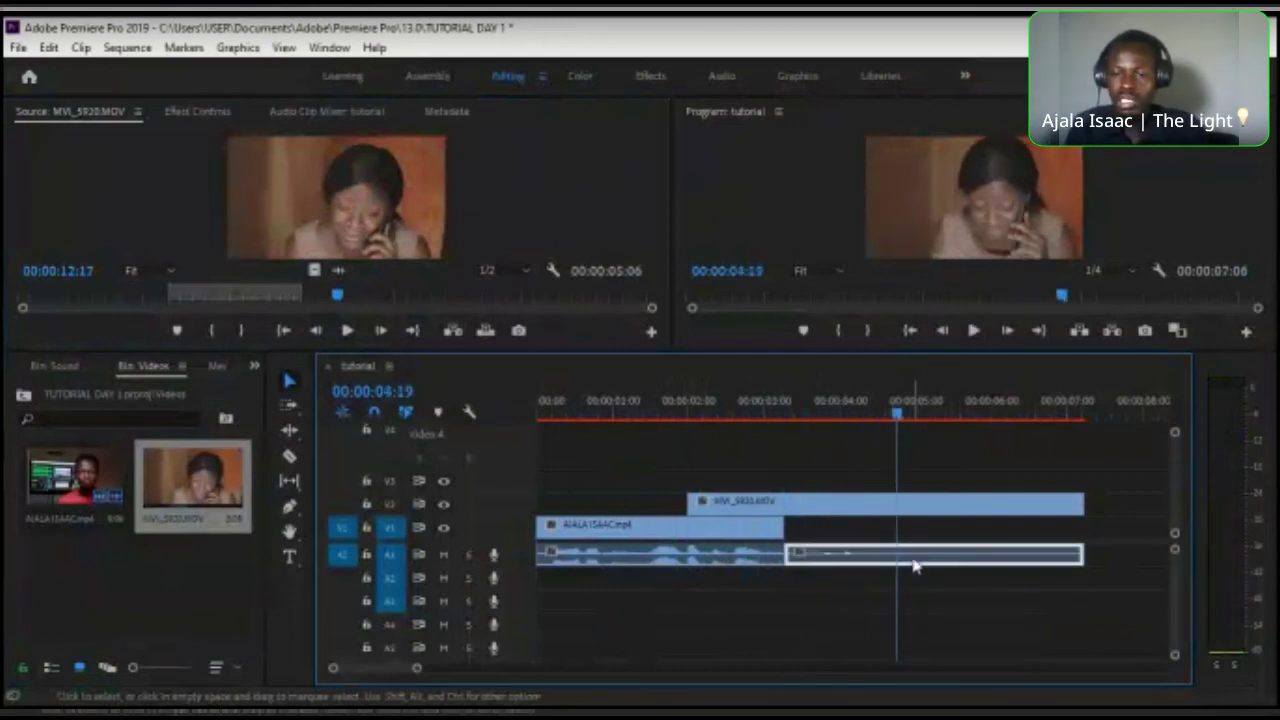
key(g)
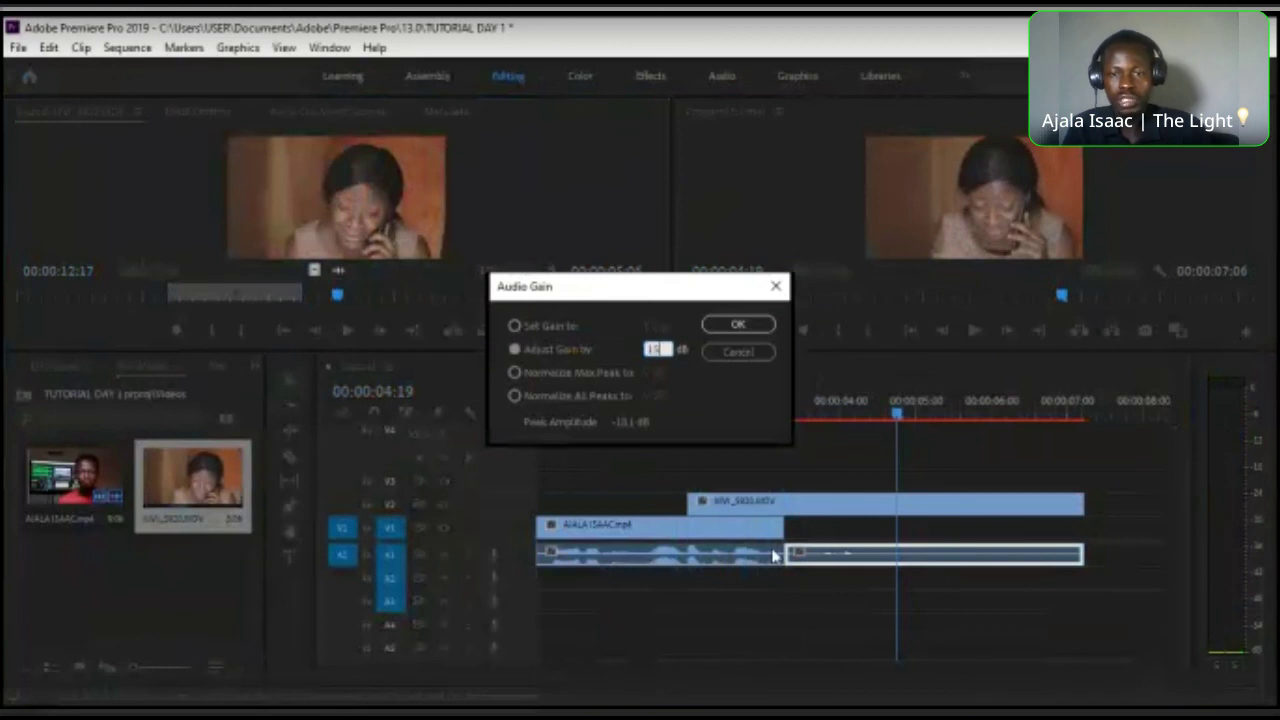
click(737, 325)
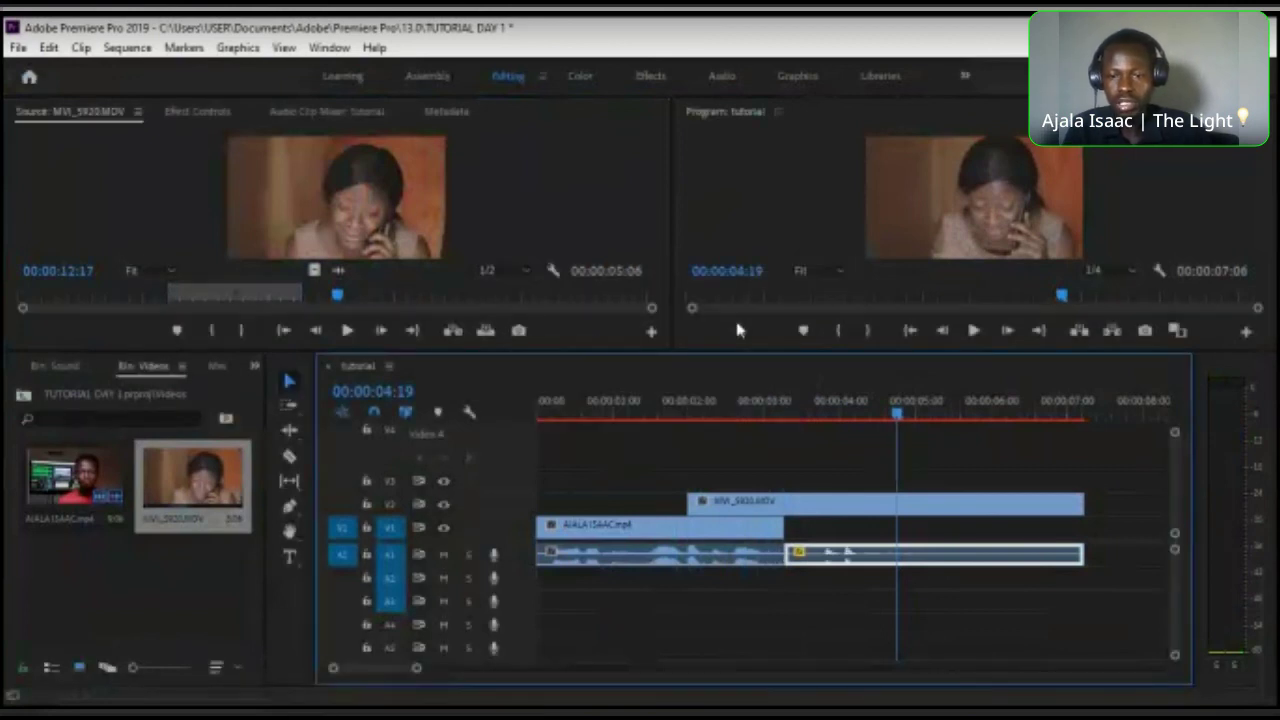
- Trim the end of the main clip's V1 video to the V2 clip's start at about 00:00:02:00 and place the playhead at 00:00:01:05
click(697, 400)
key(space)
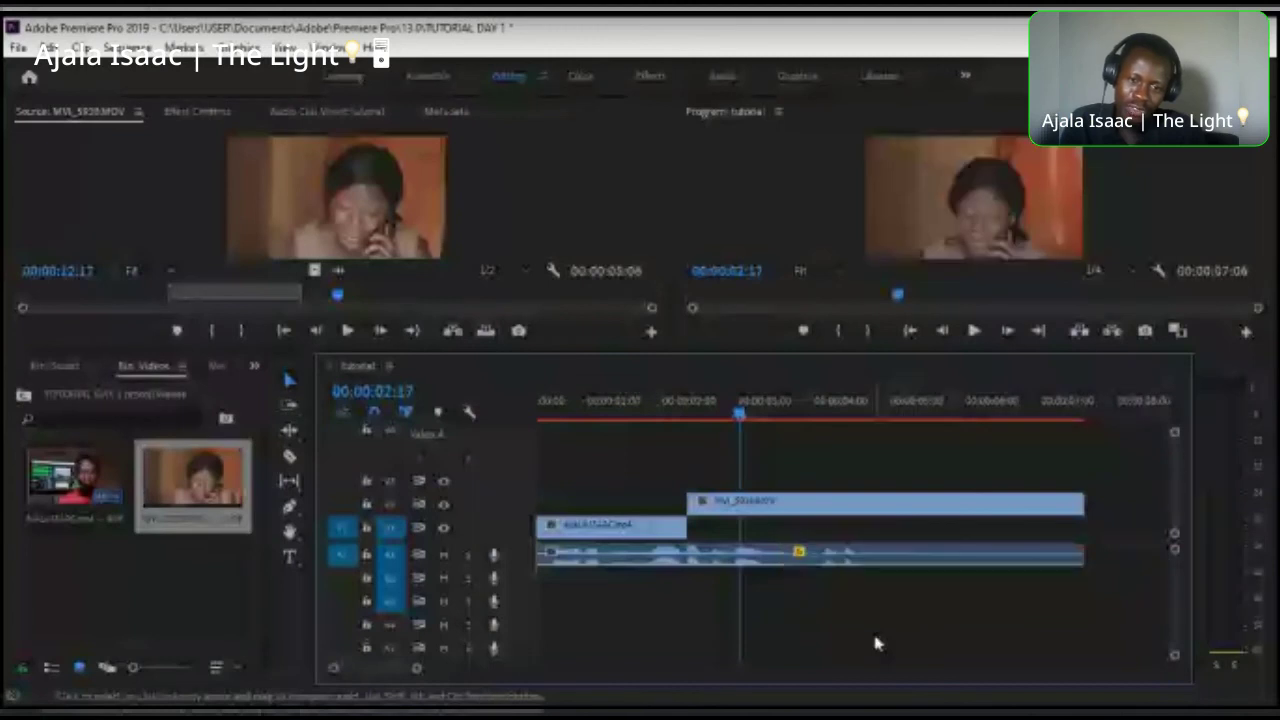
click(598, 537)
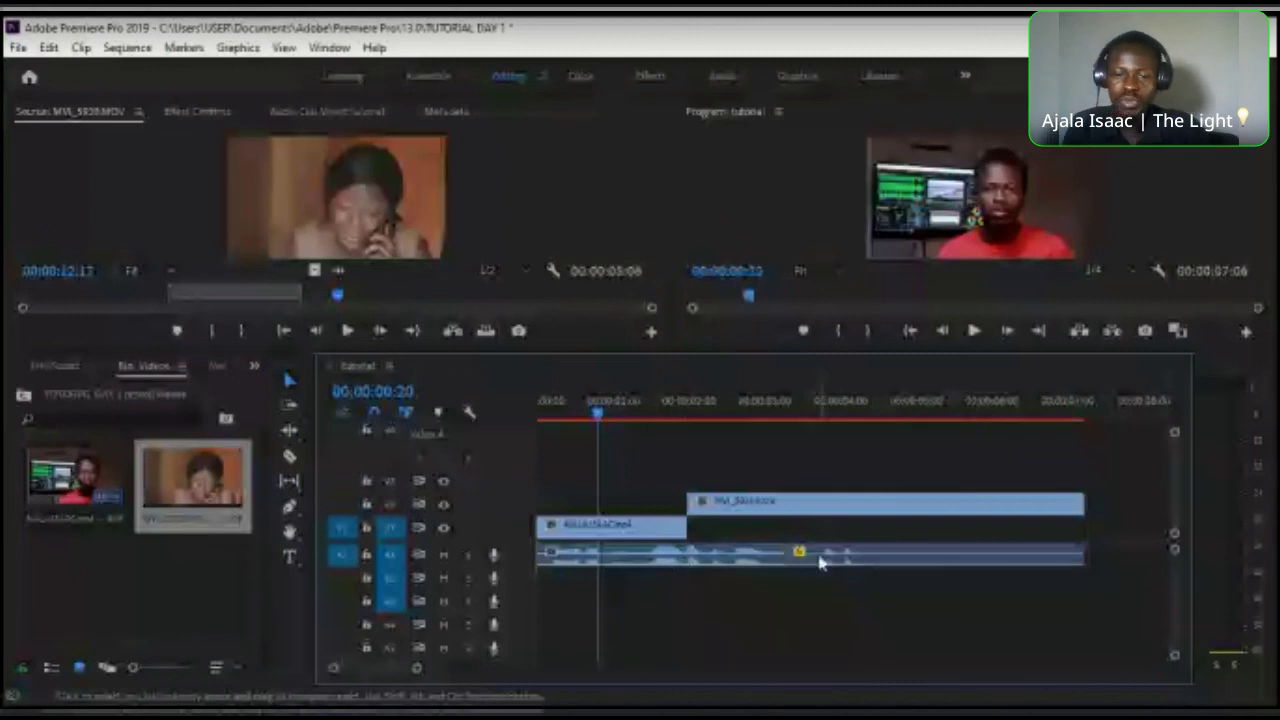
click(759, 415)
drag(760, 420, 630, 493)
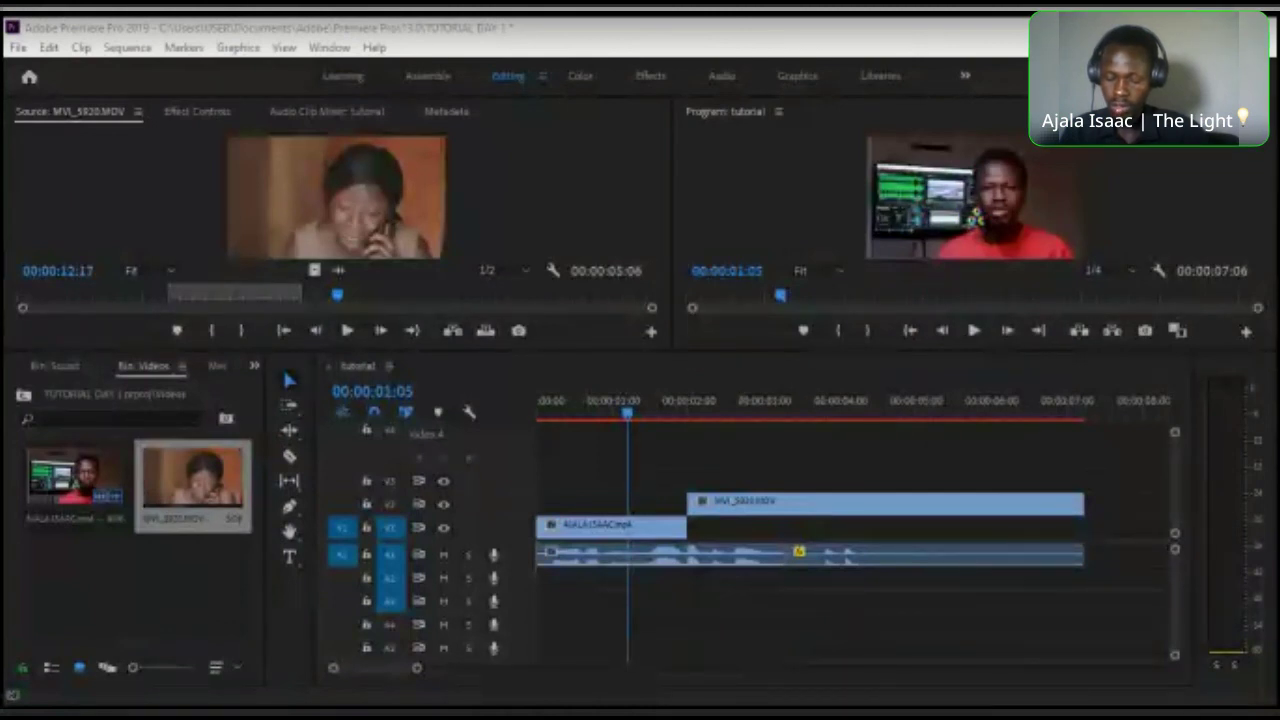
click(282, 366)
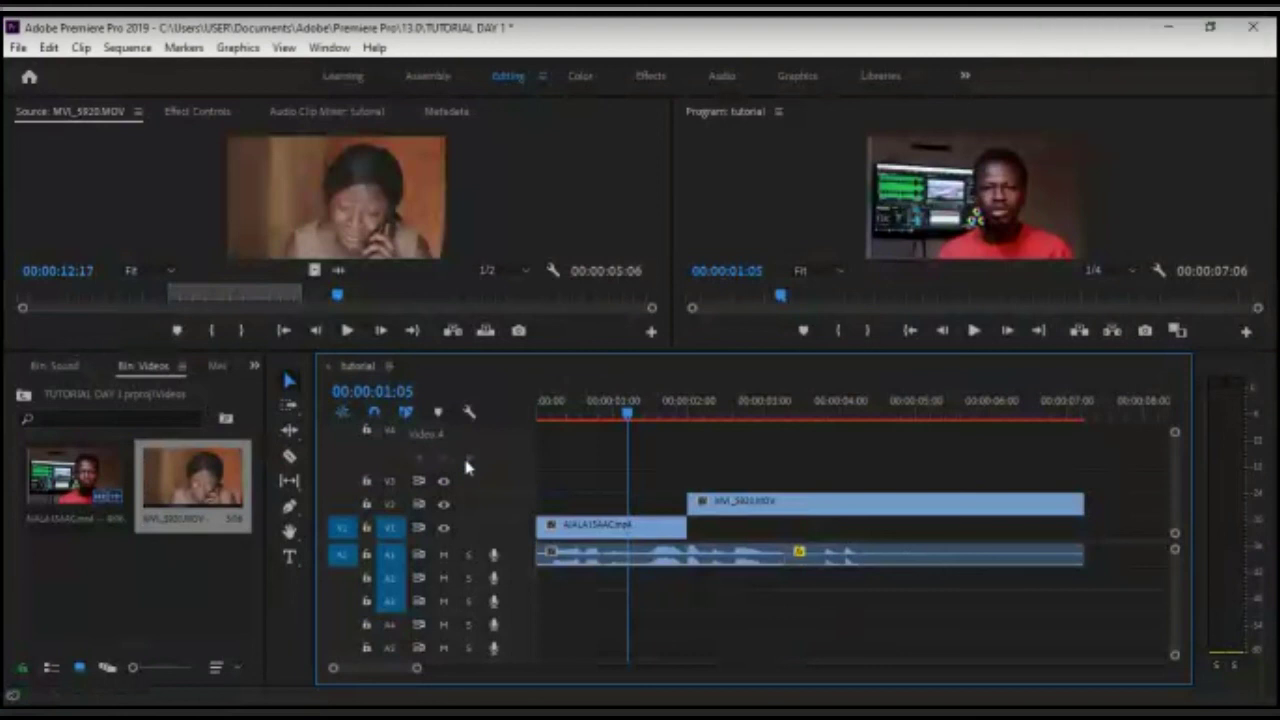
click(254, 370)
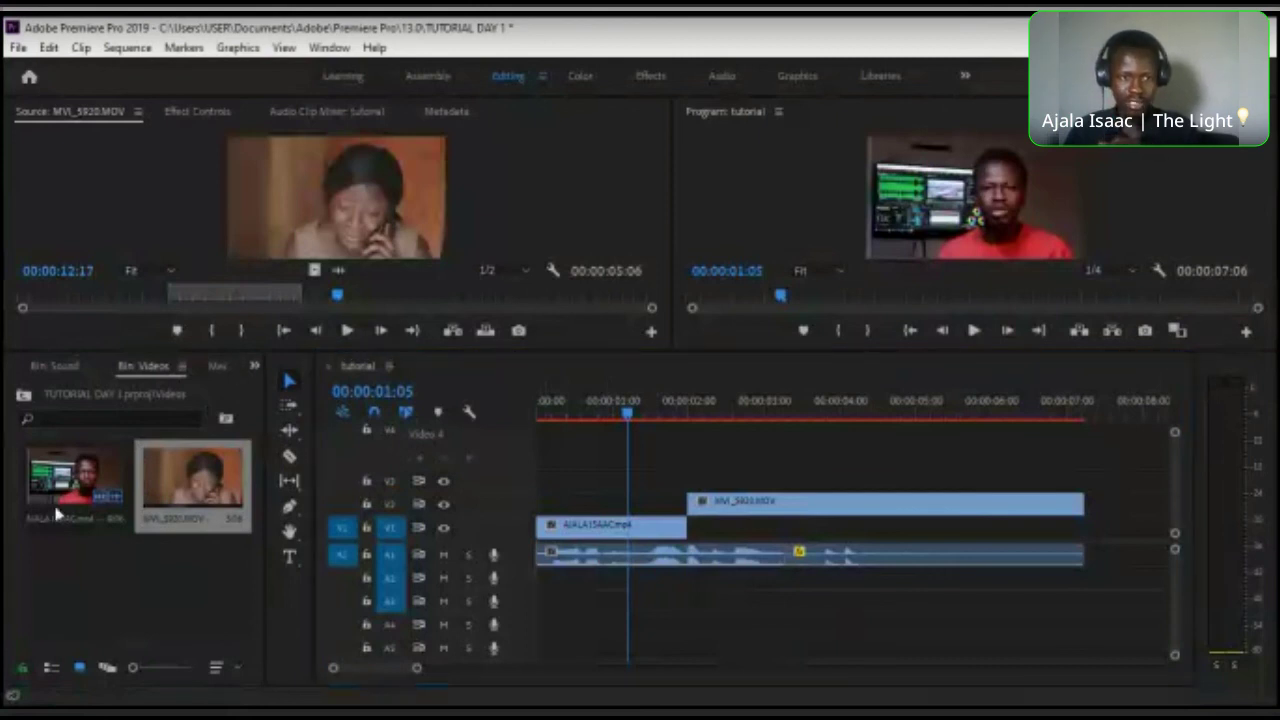
- Open the History panel and look through the recorded edits from the first entry to the latest
click(253, 368)
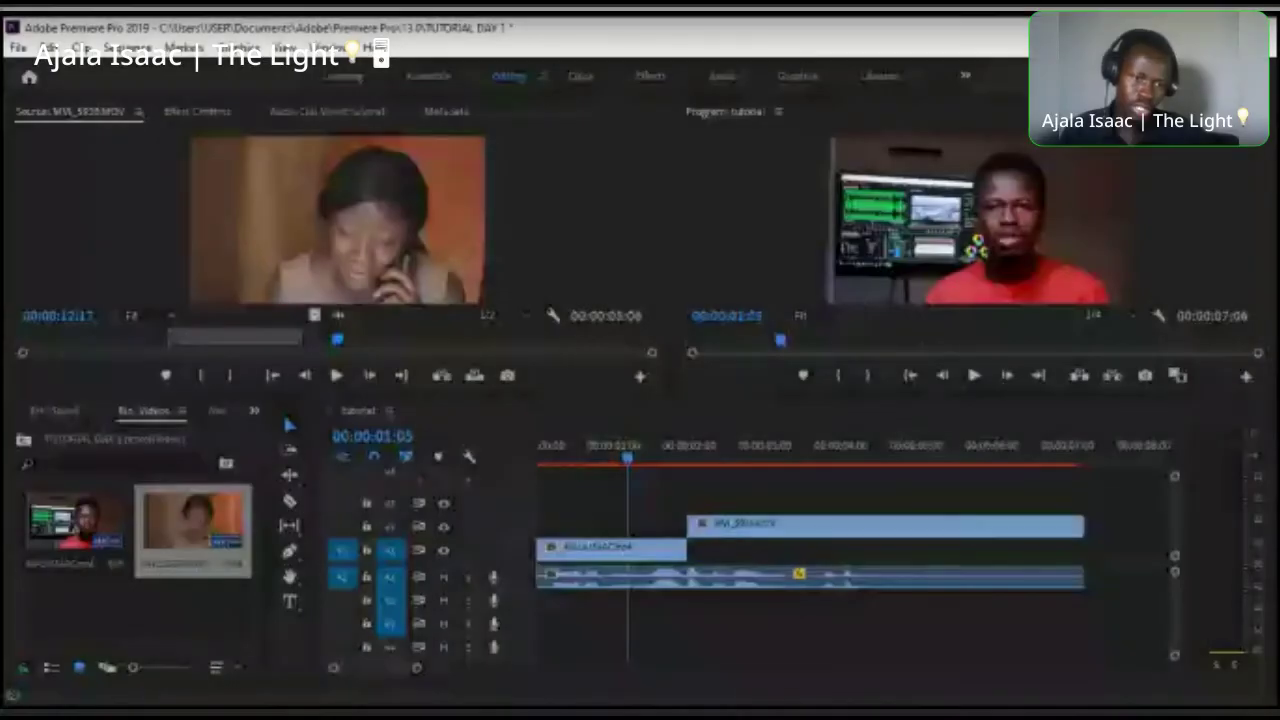
scroll(165, 655, up, 5)
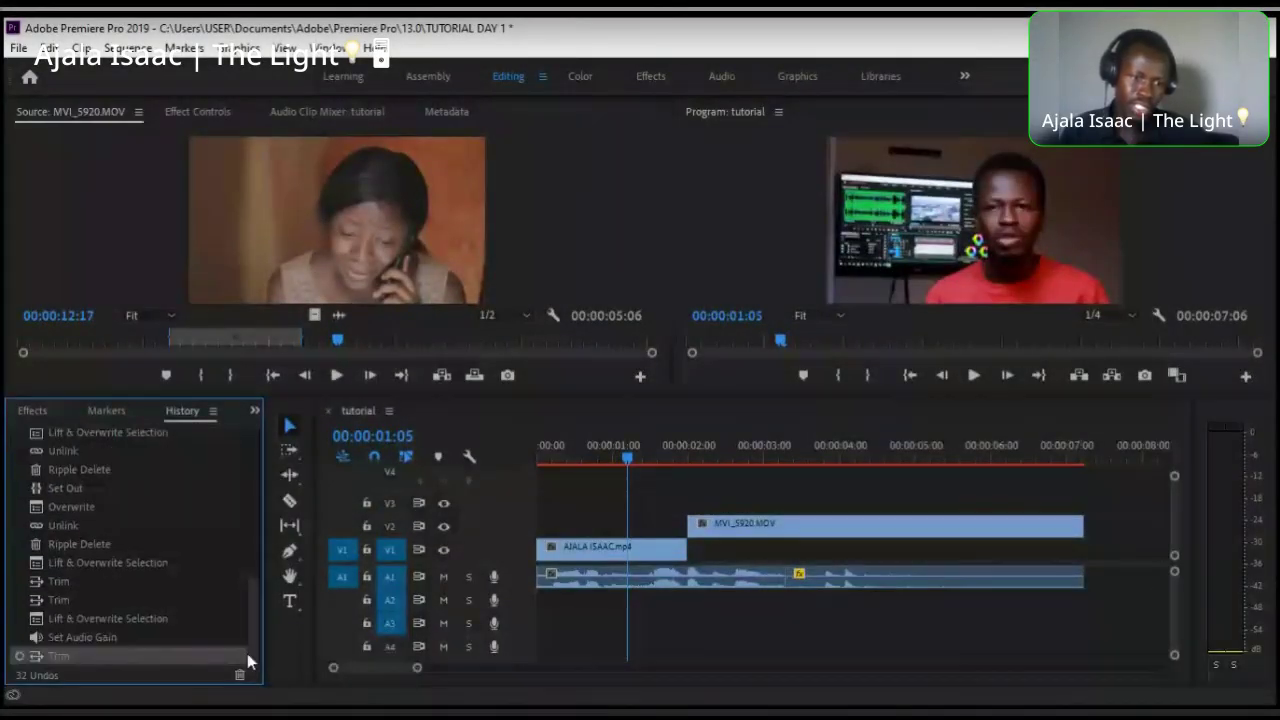
scroll(115, 506, up, 2)
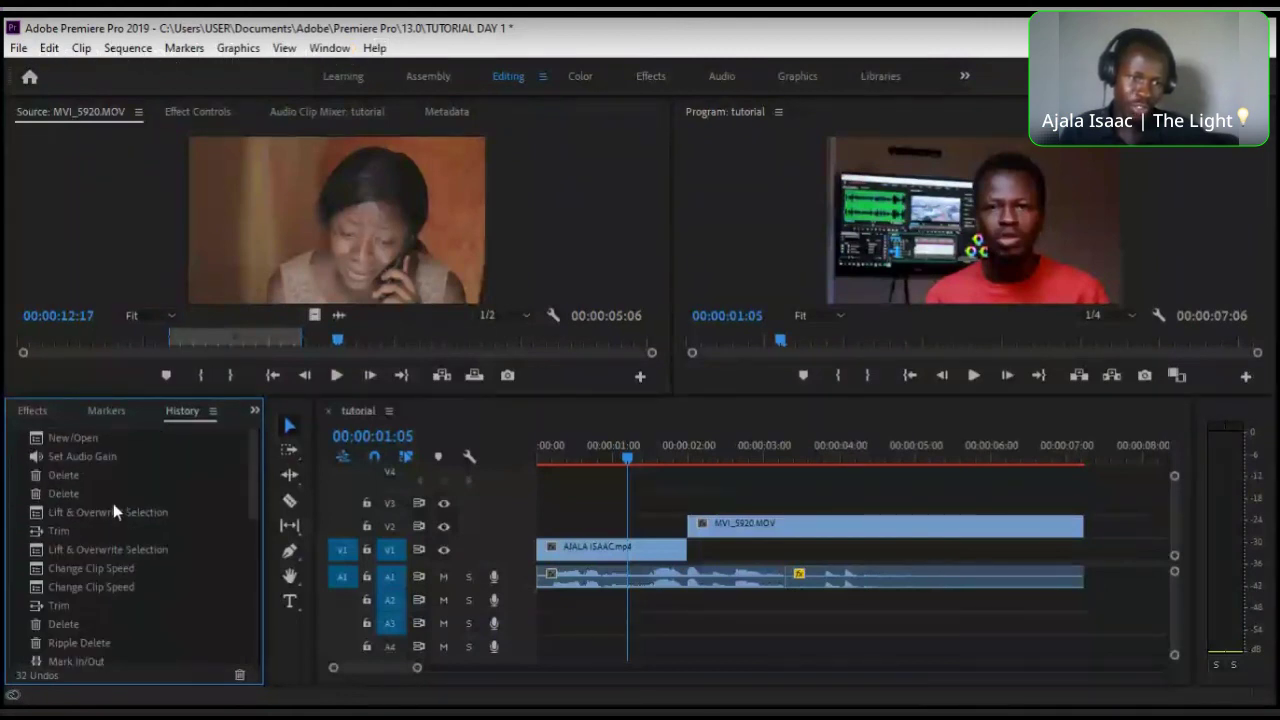
scroll(113, 503, down, 10)
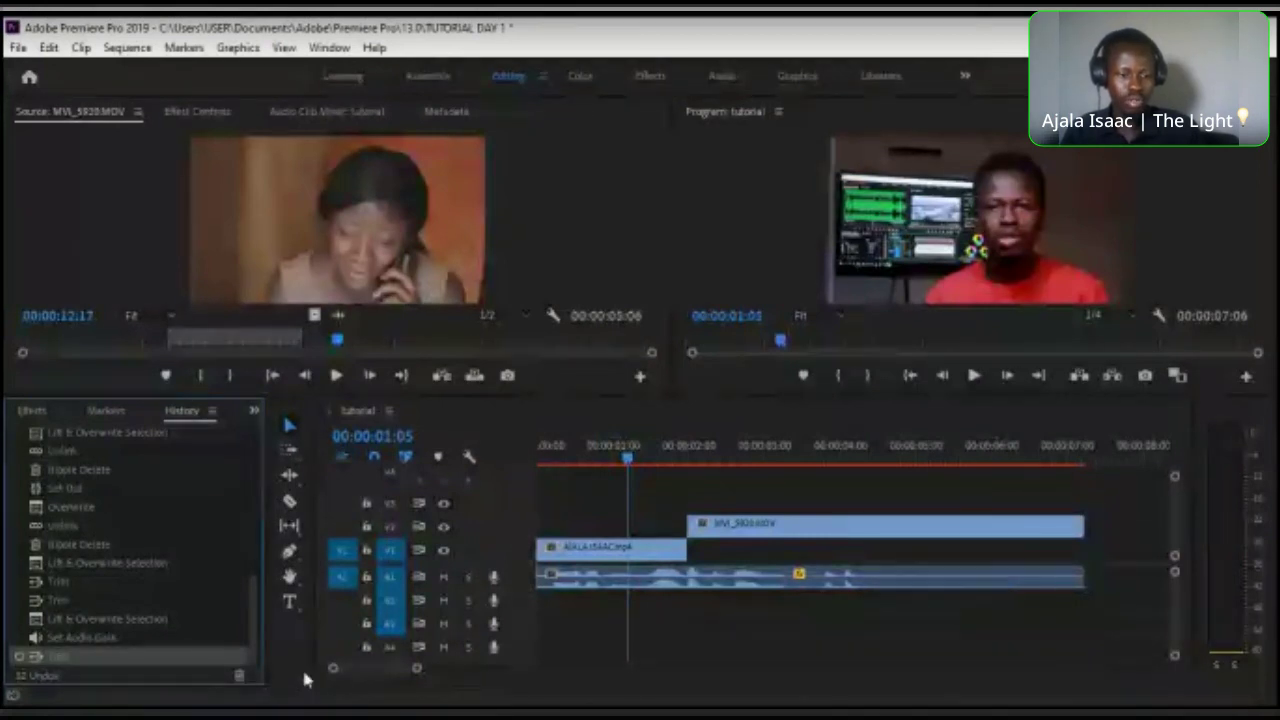
- Undo the most recent edits one by one back to the Ripple Delete entry just before Set Out
key(ctrl+z)
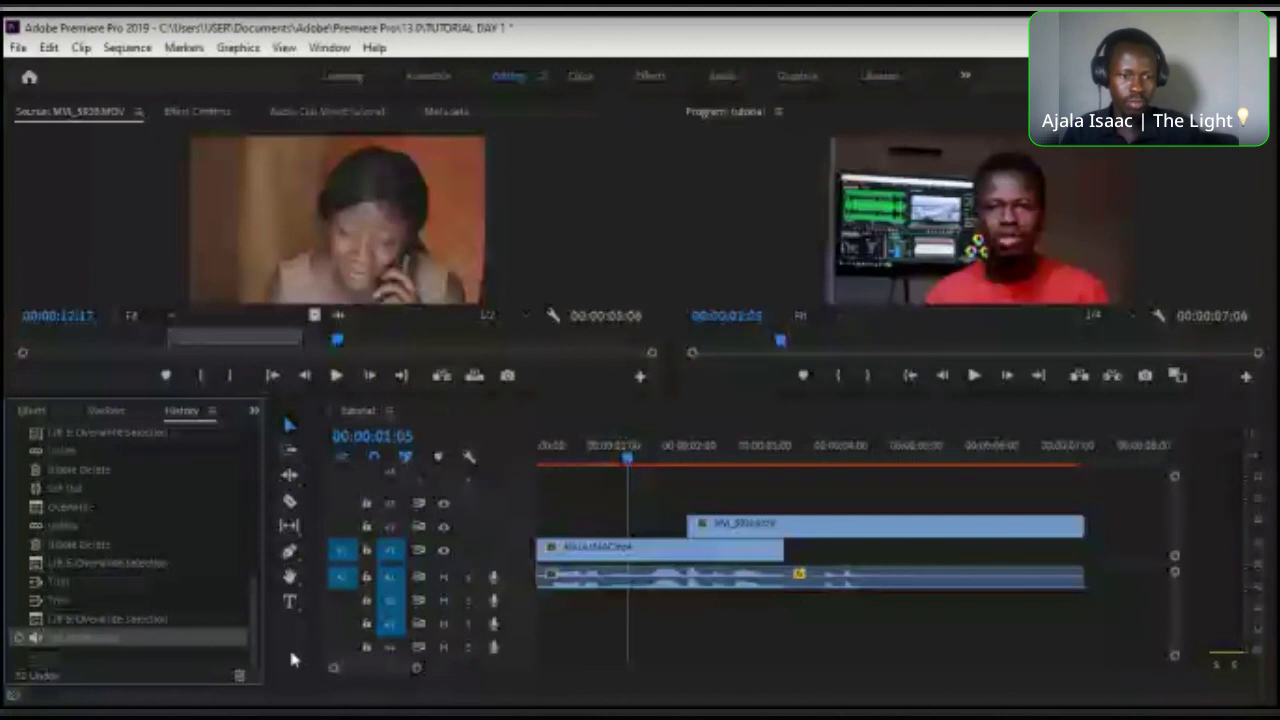
key(ctrl+z)
key(ctrl+z)
key(ctrl+z)
key(ctrl+z)
key(ctrl+z)
key(ctrl+z)
key(ctrl+z)
key(ctrl+z)
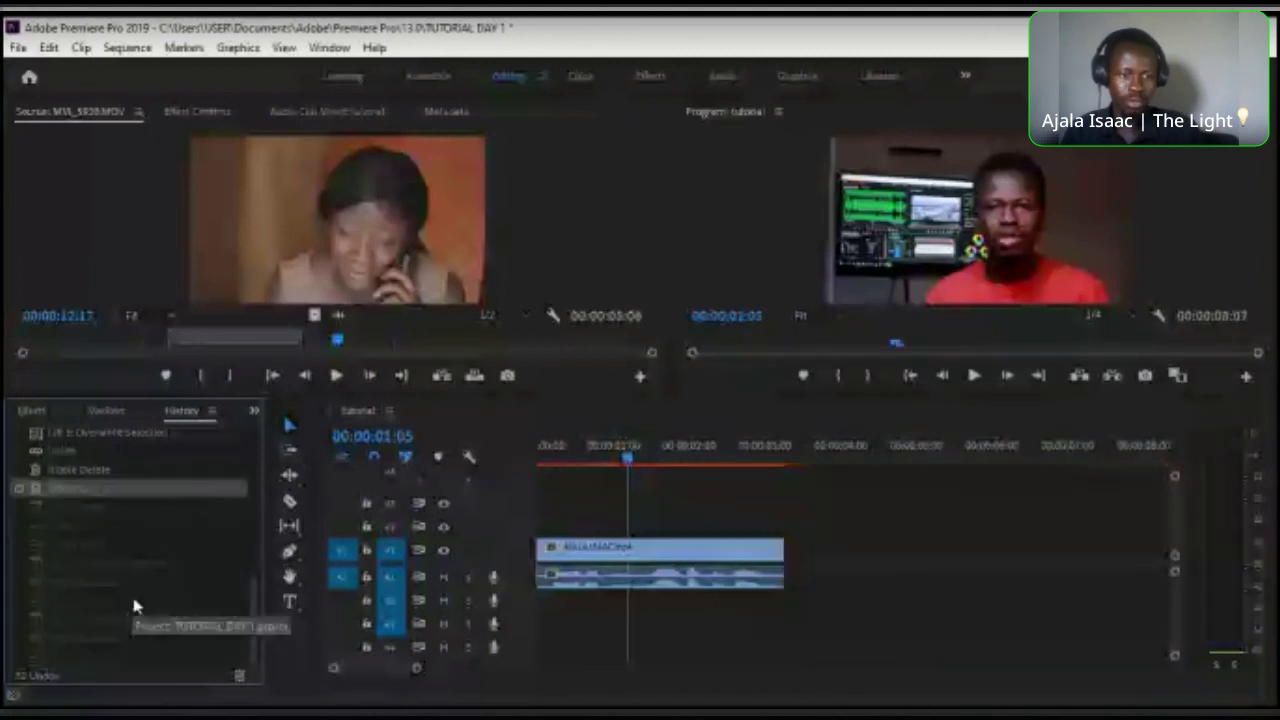
key(ctrl+z)
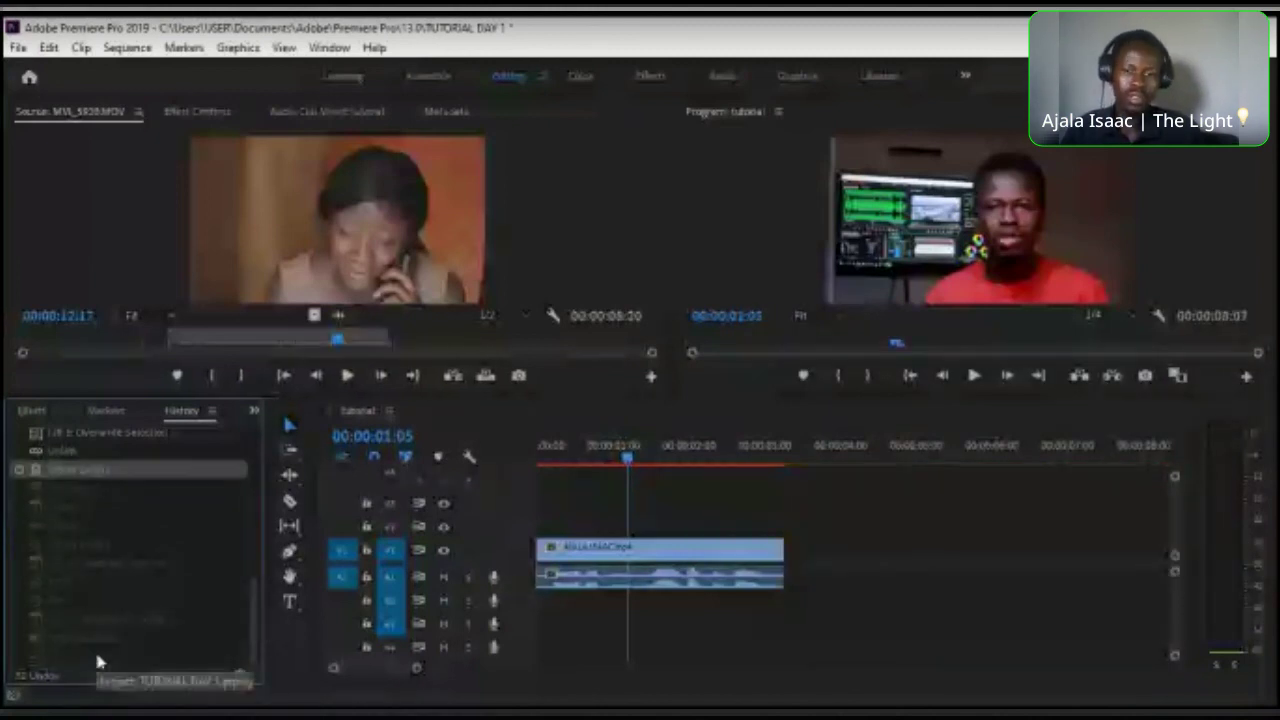
- Restore the latest Trim state in the history, jump back to the earlier Ripple Delete entry, and return to the latest Trim
click(97, 656)
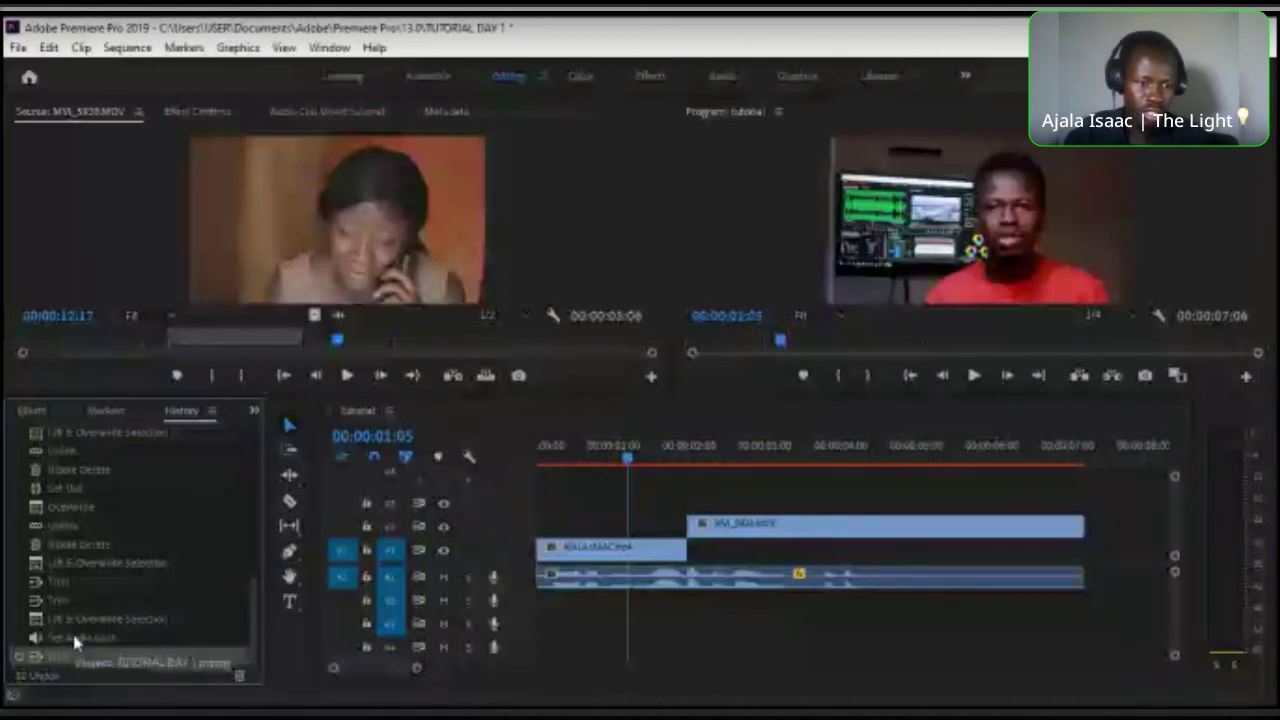
click(65, 474)
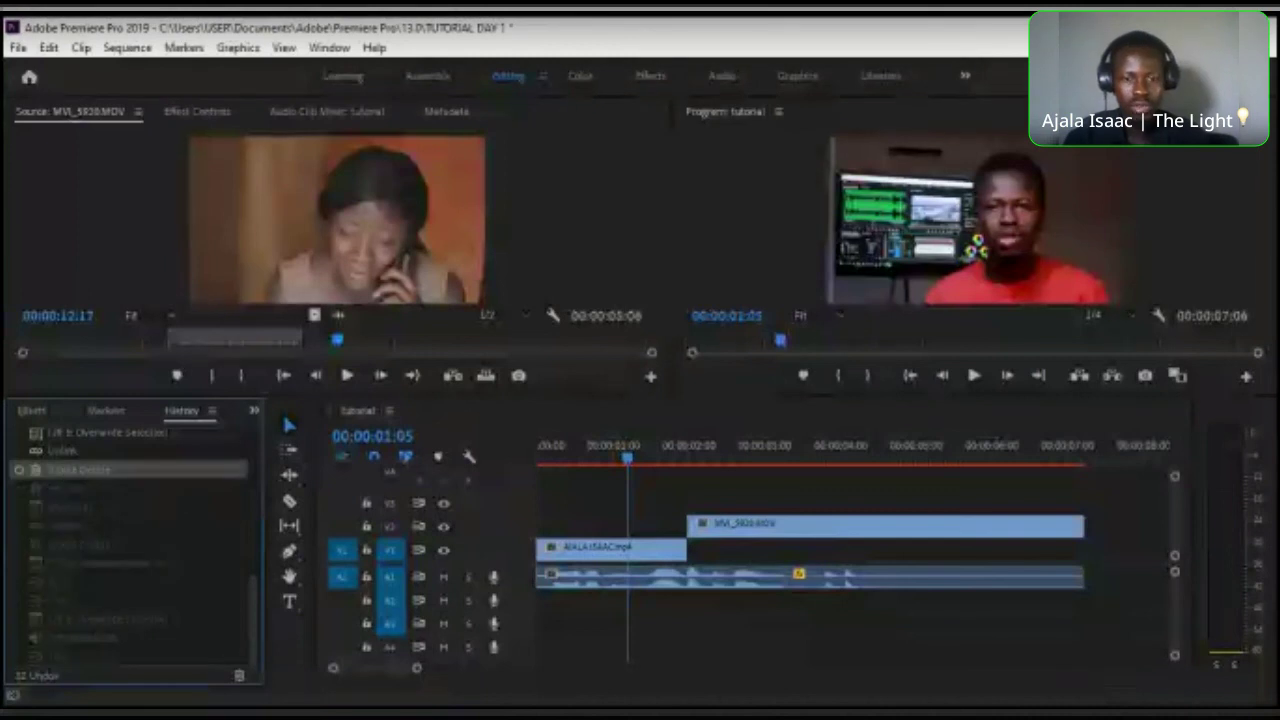
click(124, 657)
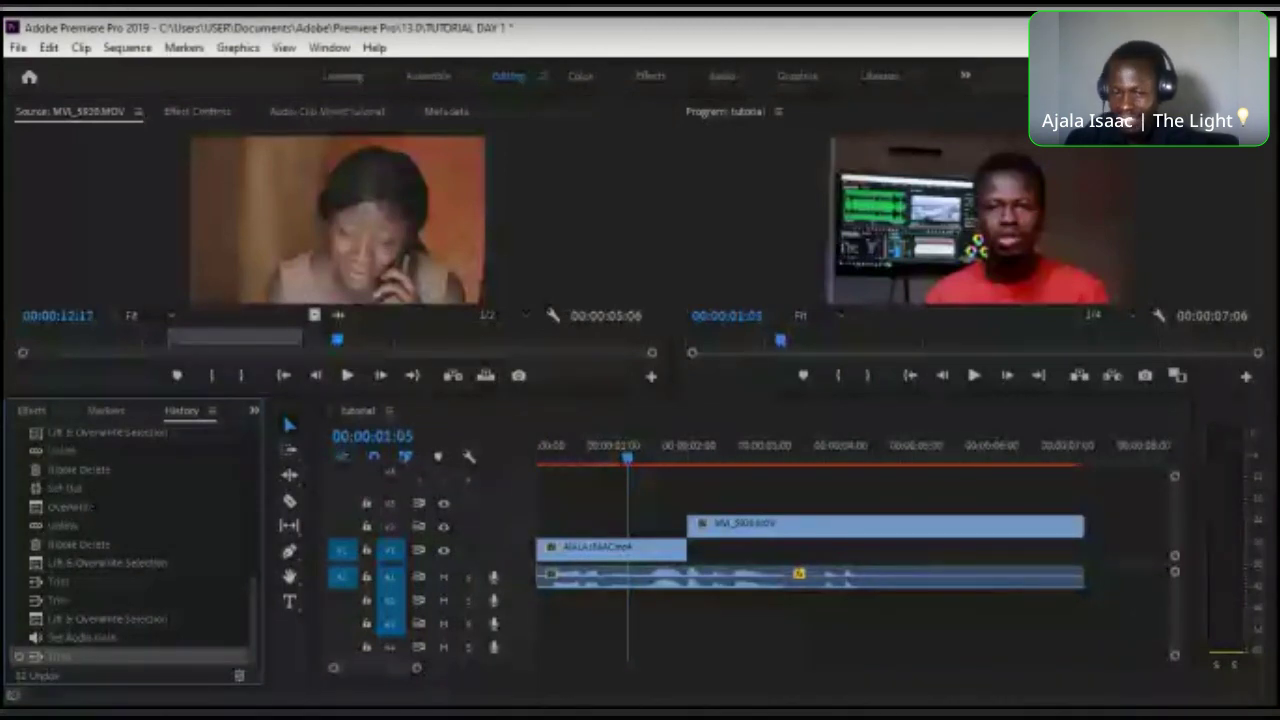
- Select the MVI_5920.MOV audio, expand track A1 to show its waveform, and place the playhead at 00:00:04:18
click(760, 578)
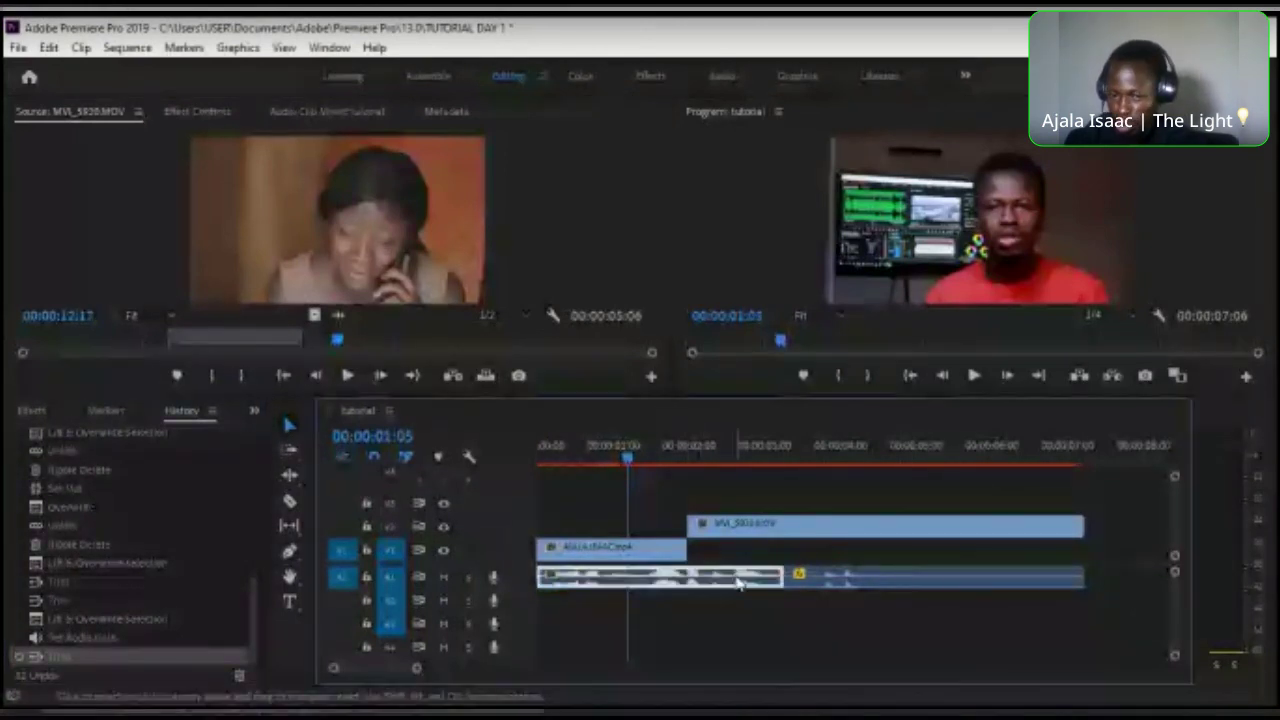
click(945, 582)
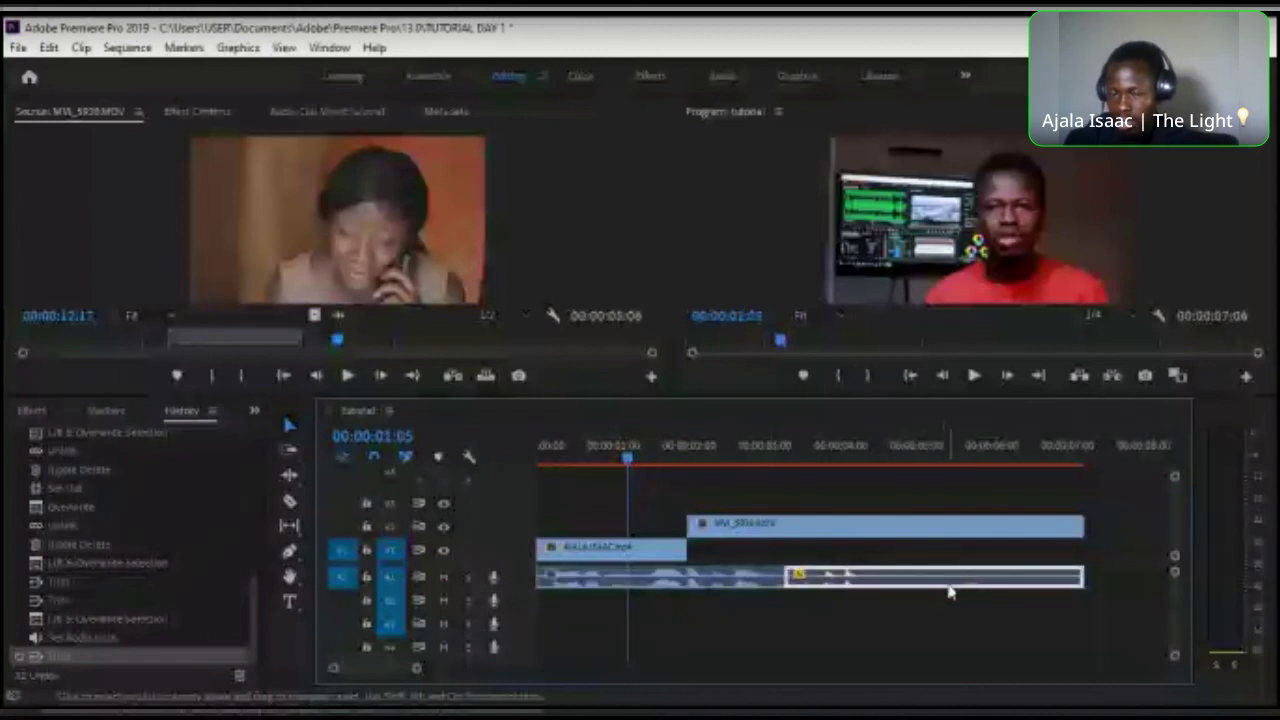
double_click(513, 578)
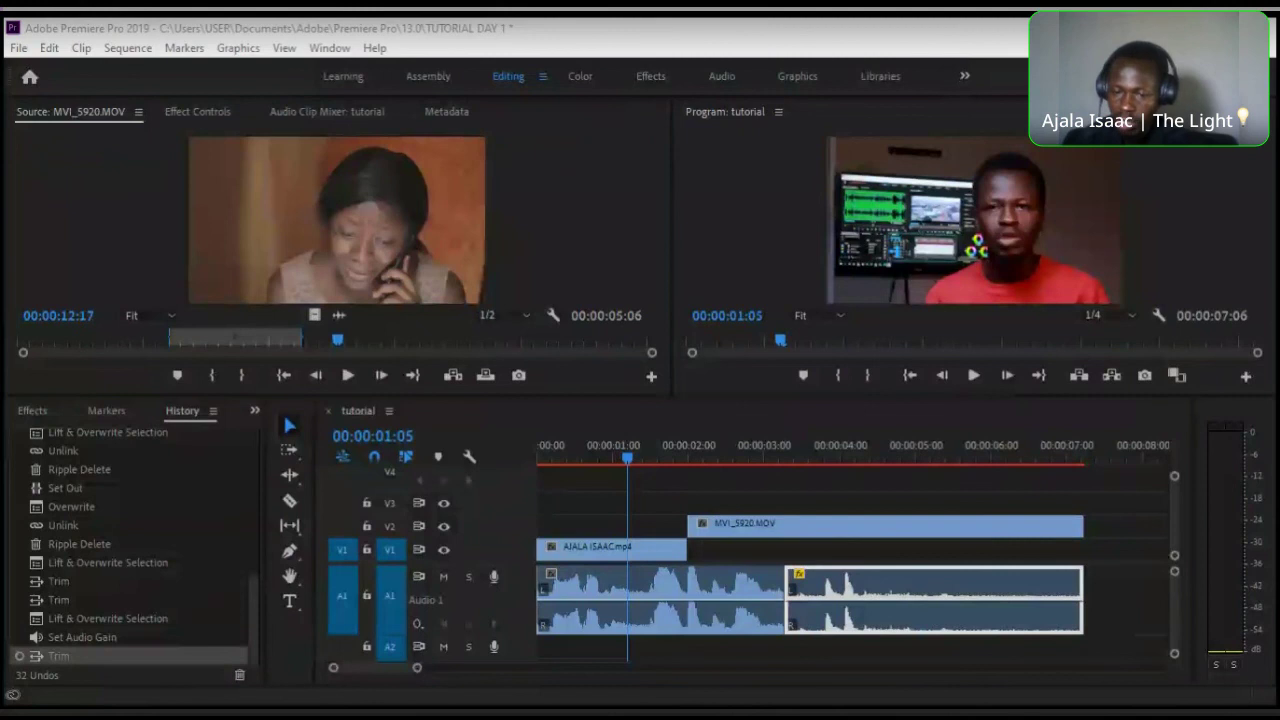
click(878, 452)
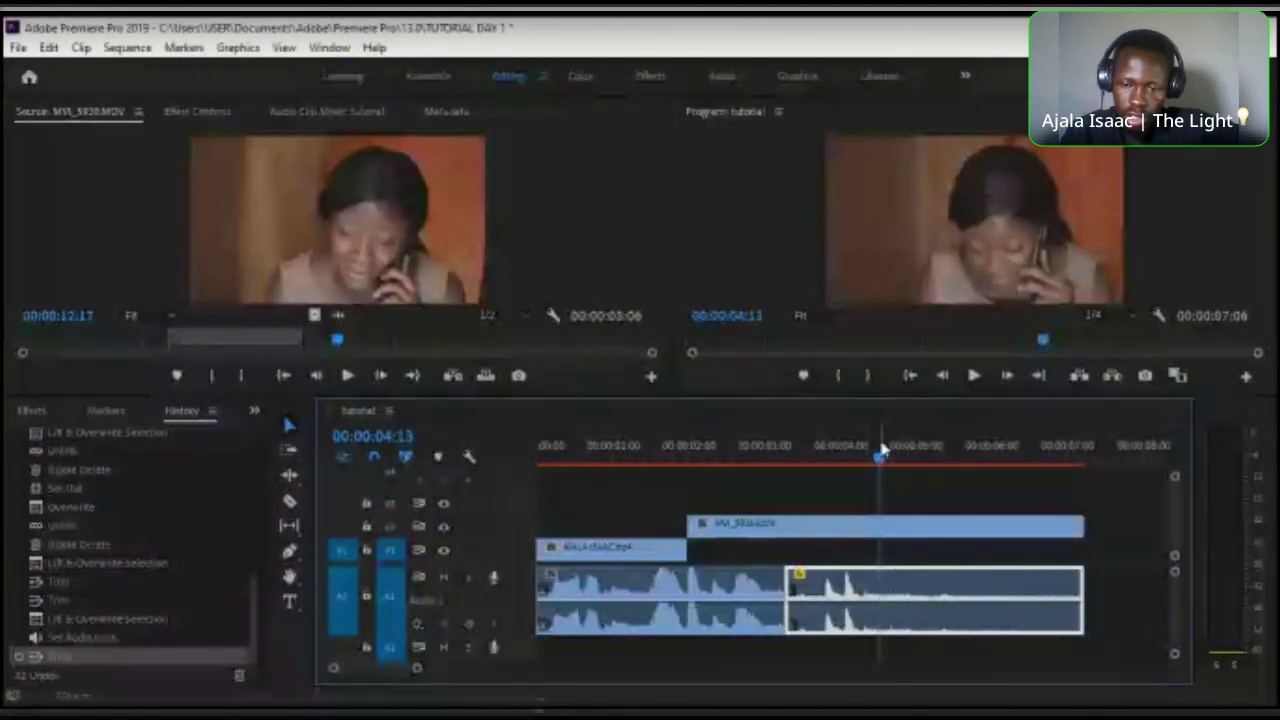
key(shift+Right)
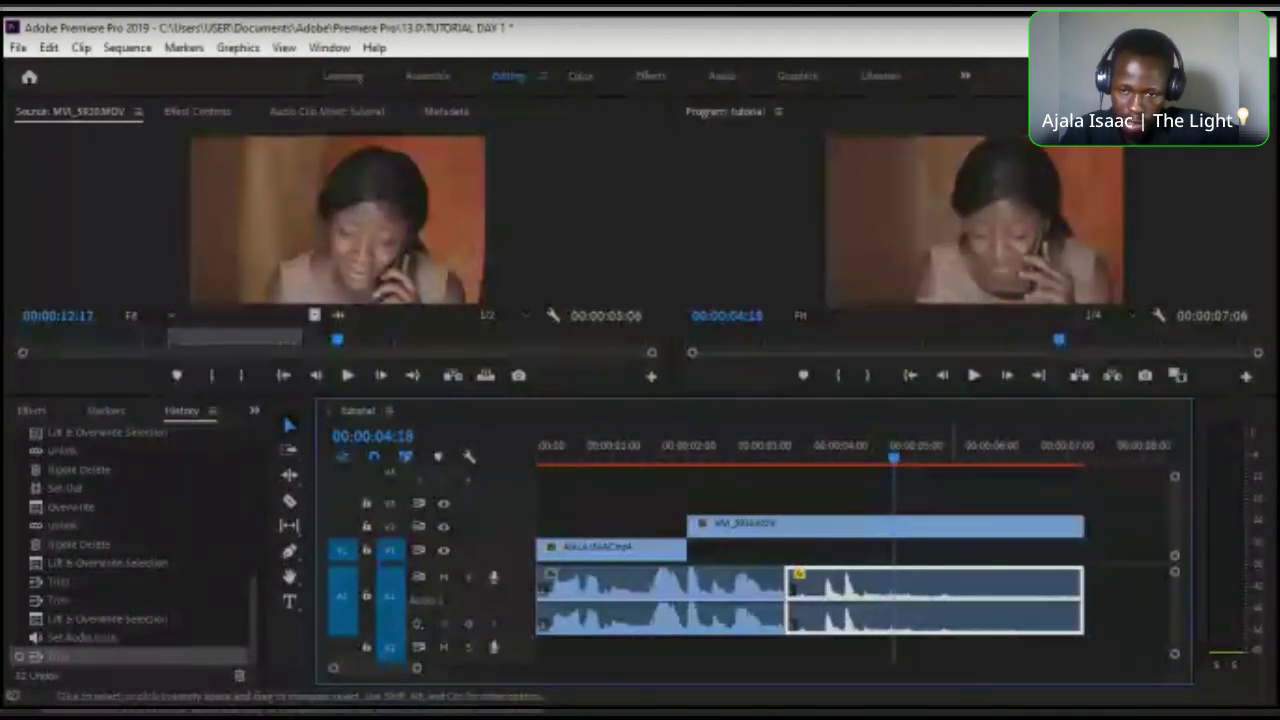
- Adjust the gain of the MVI_5920.MOV audio on A1 by 10 dB and play it from about 00:00:03:13
key(g)
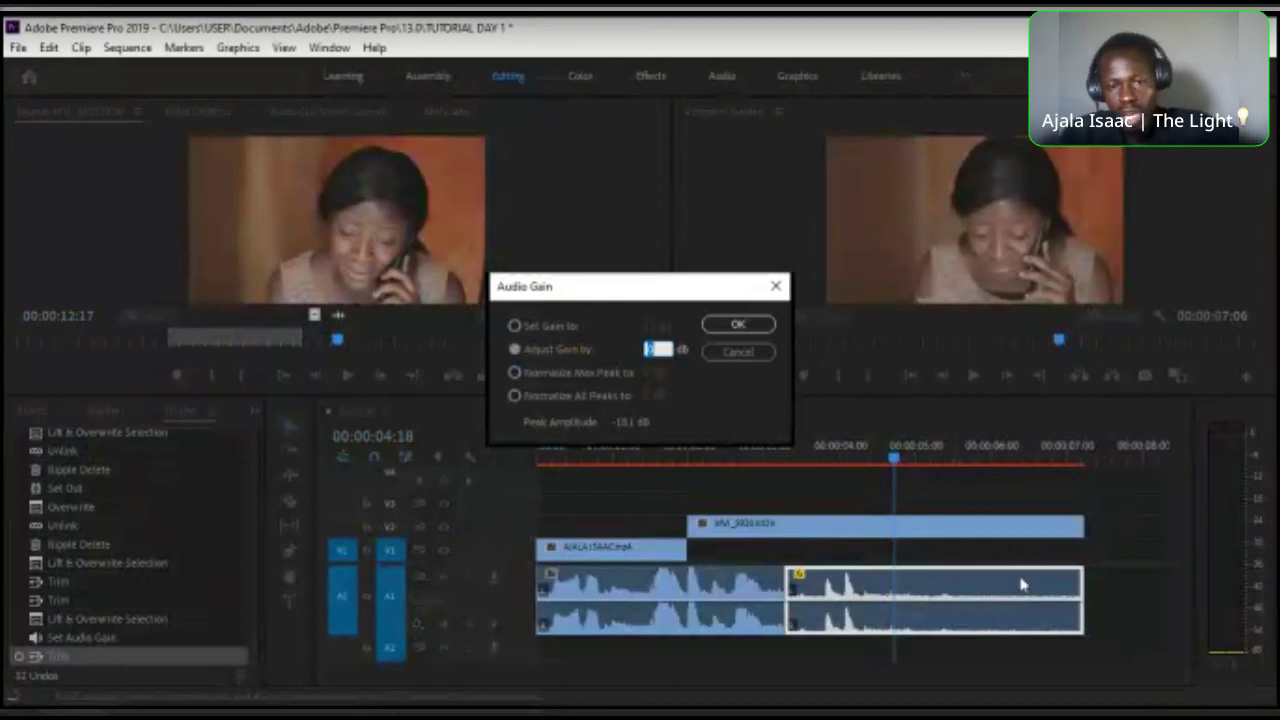
text(2)
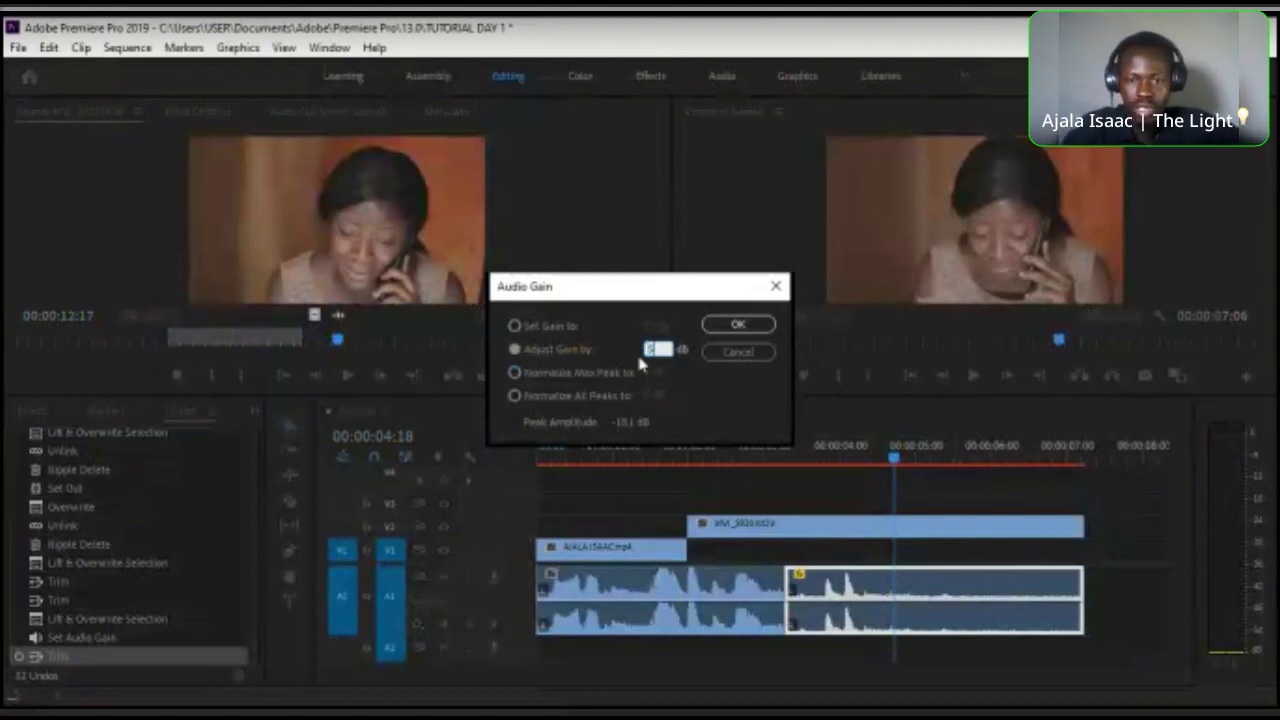
text(5)
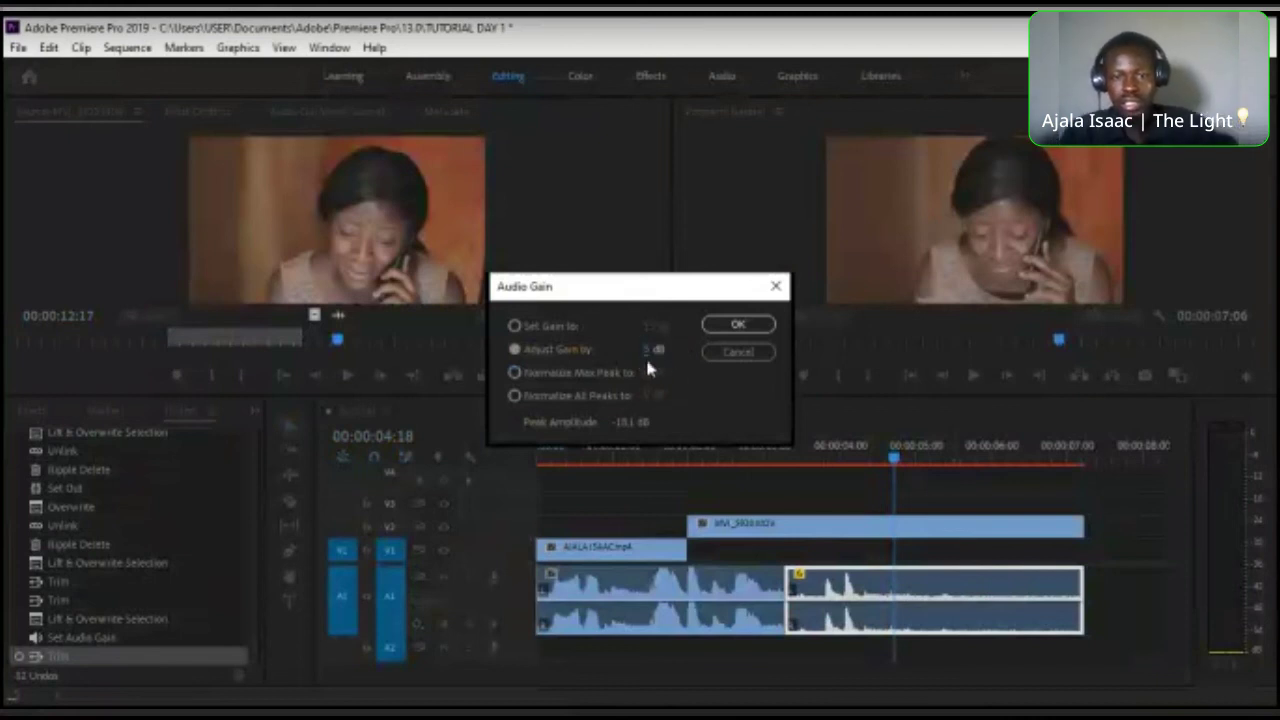
click(655, 349)
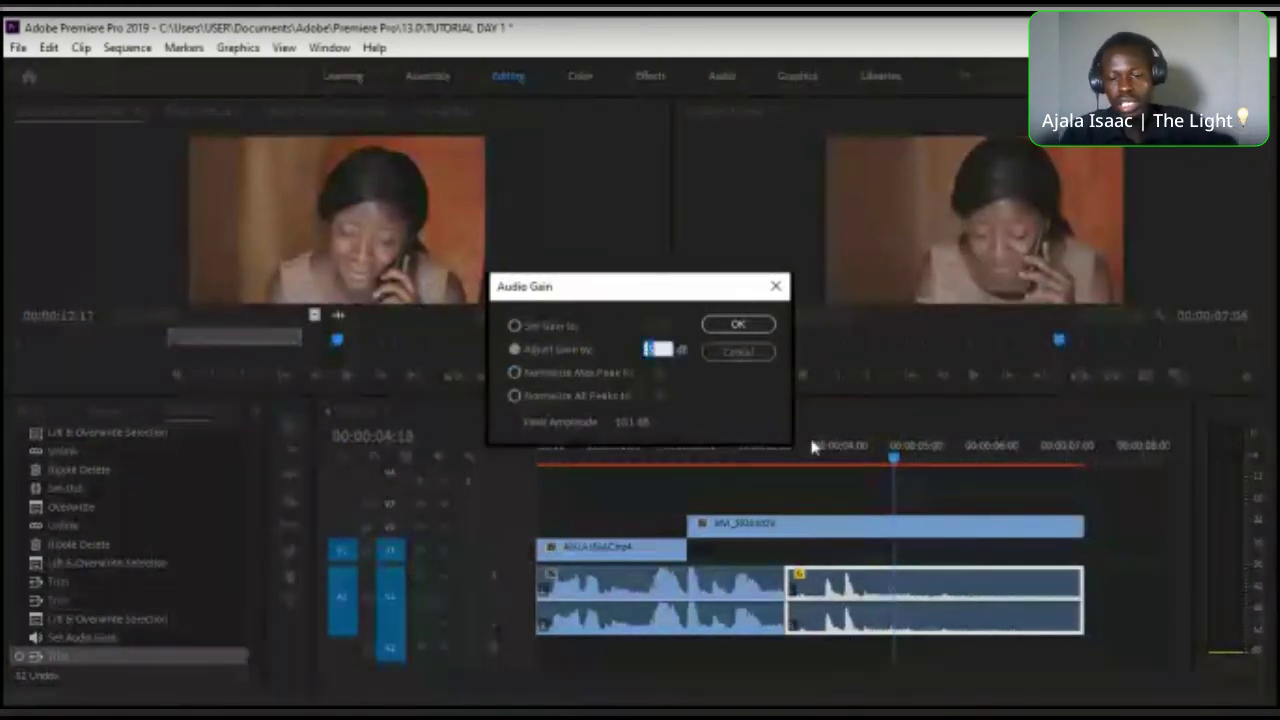
text(10)
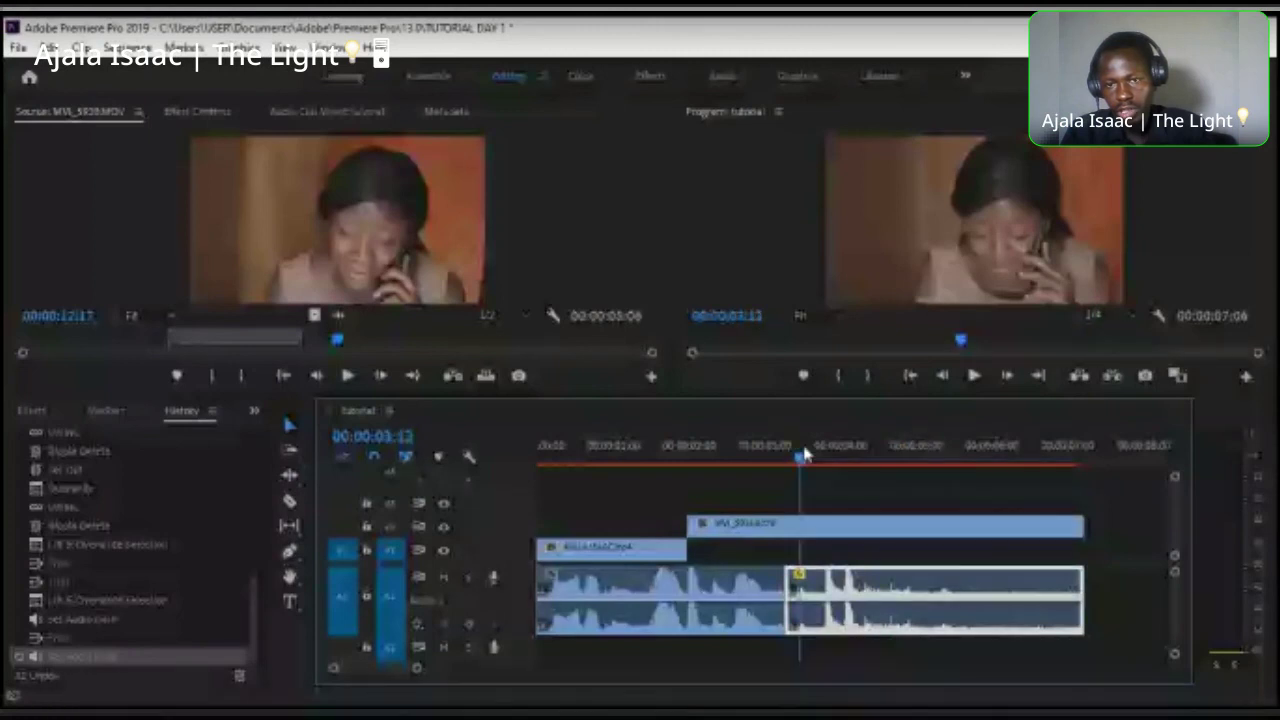
key(space)
key(space)
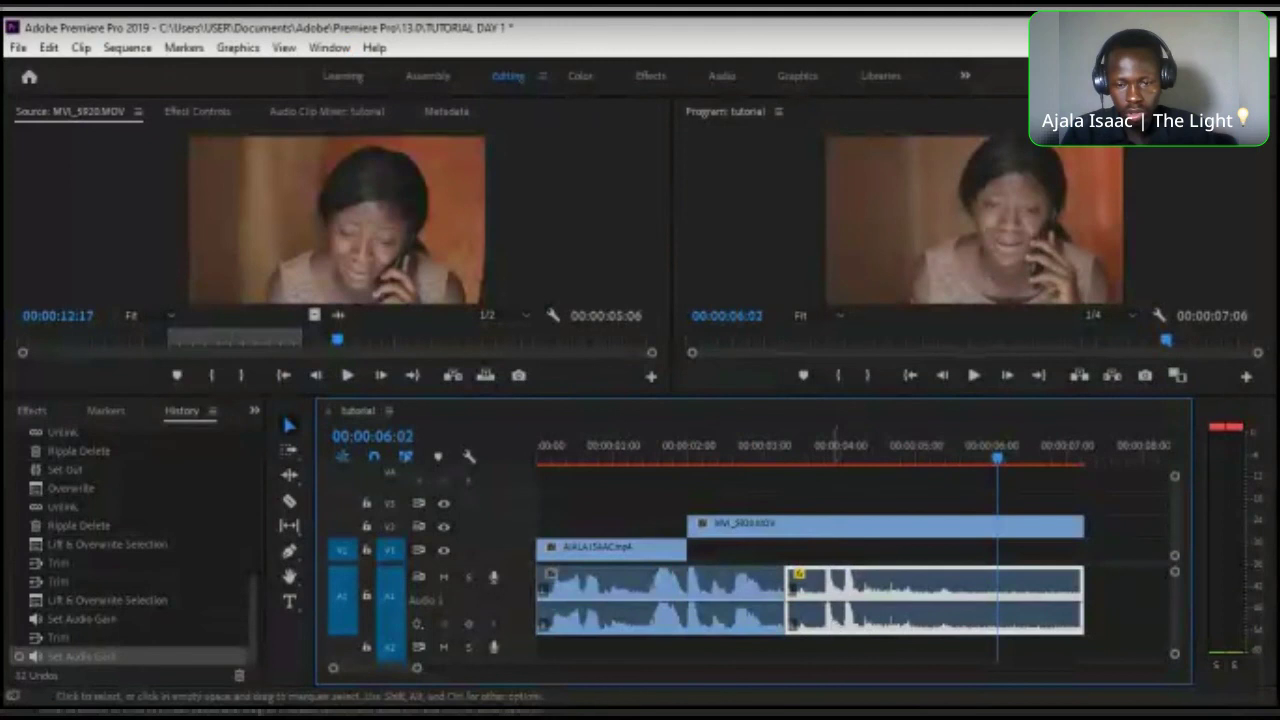
- Adjust the gain of the MVI_5920.MOV audio by -10 dB and collapse track A1
key(g)
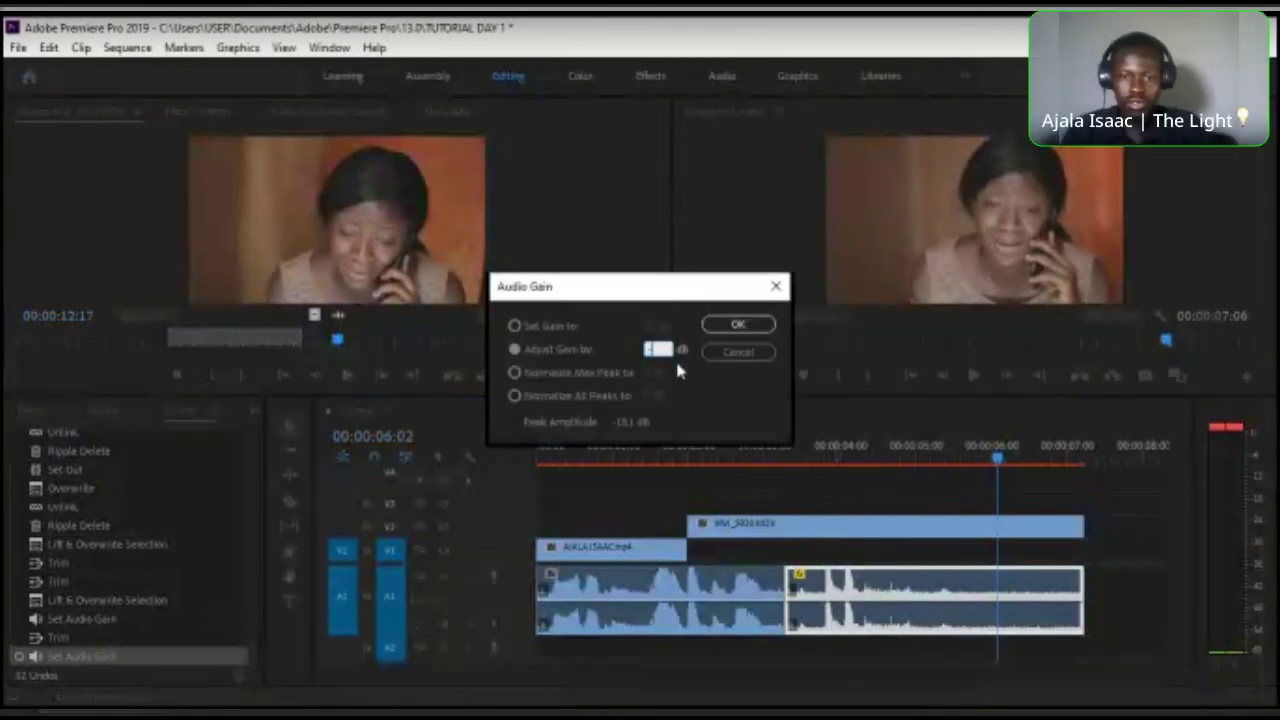
text(-10)
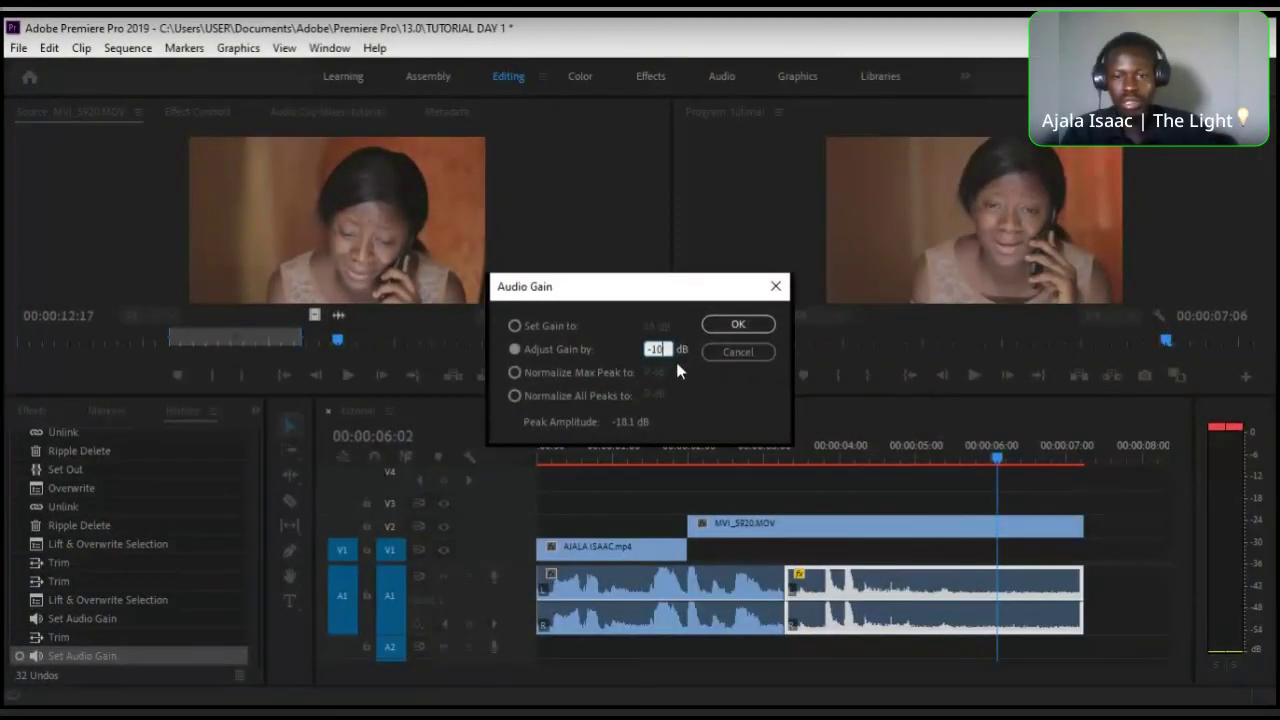
click(718, 322)
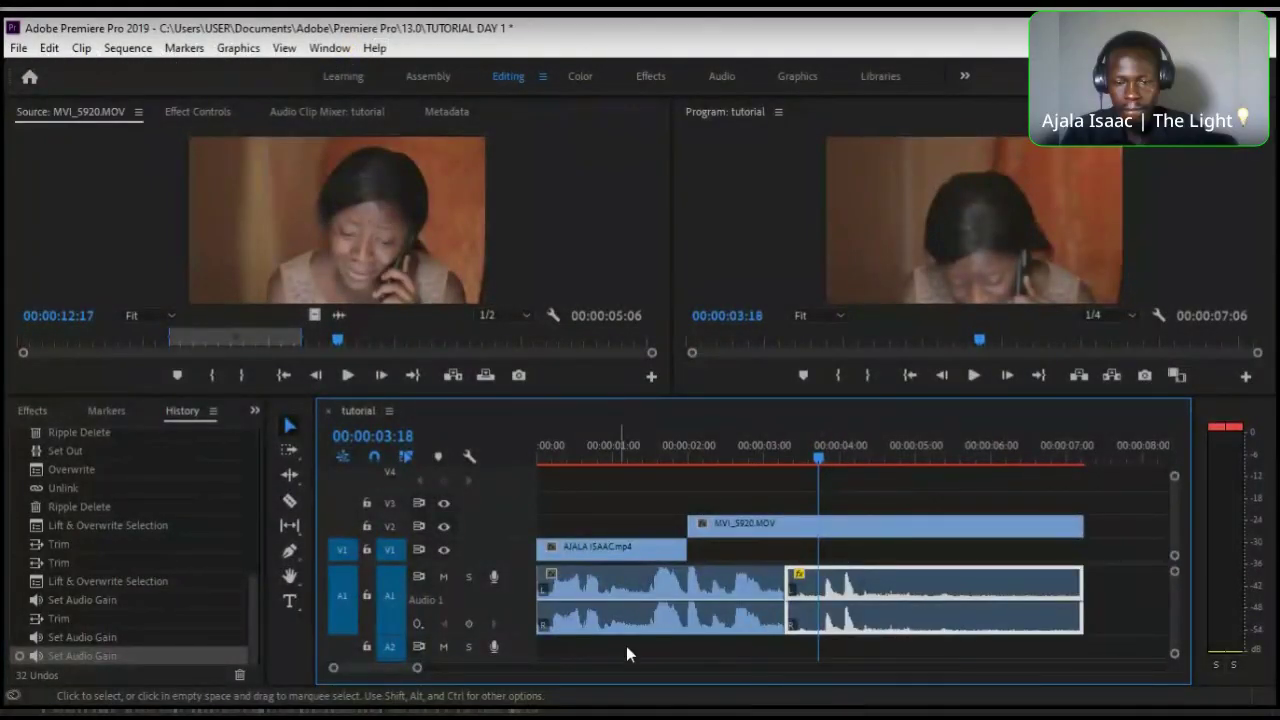
double_click(519, 594)
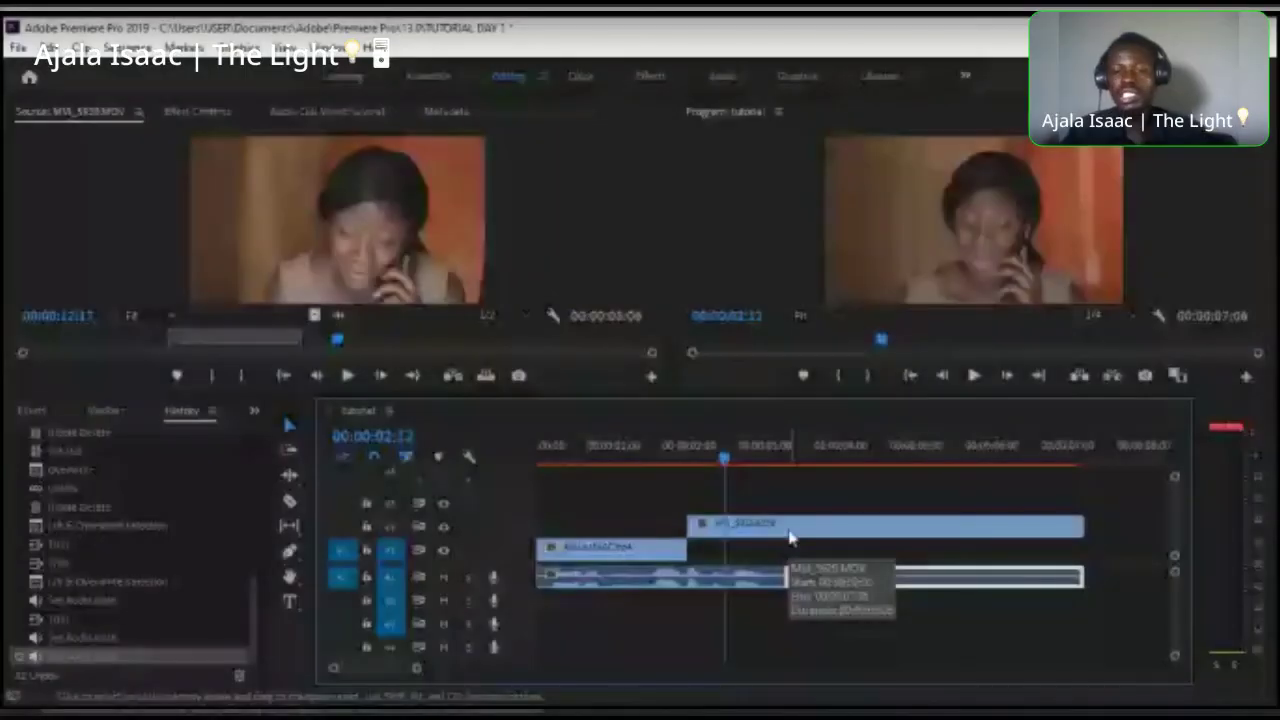
- Set the speed of the MVI_5920.MOV video on V2 to 70% with the playhead at 00:00:03:13
click(788, 537)
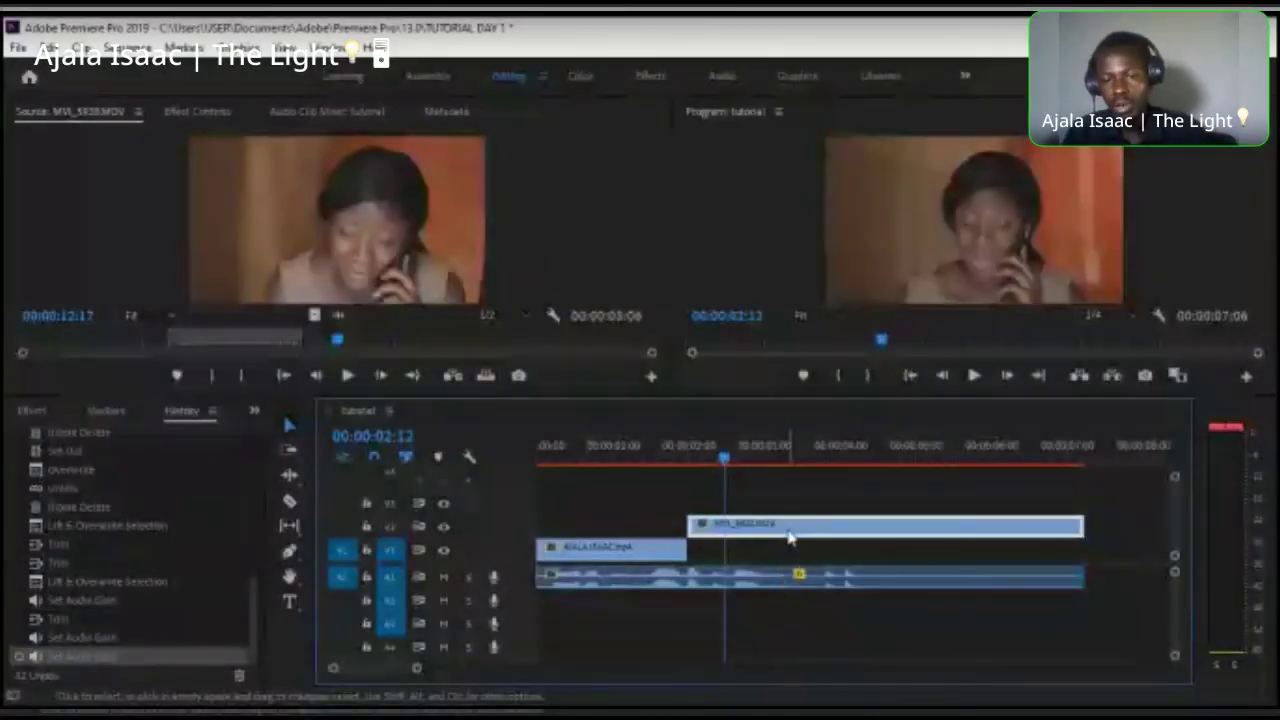
click(802, 462)
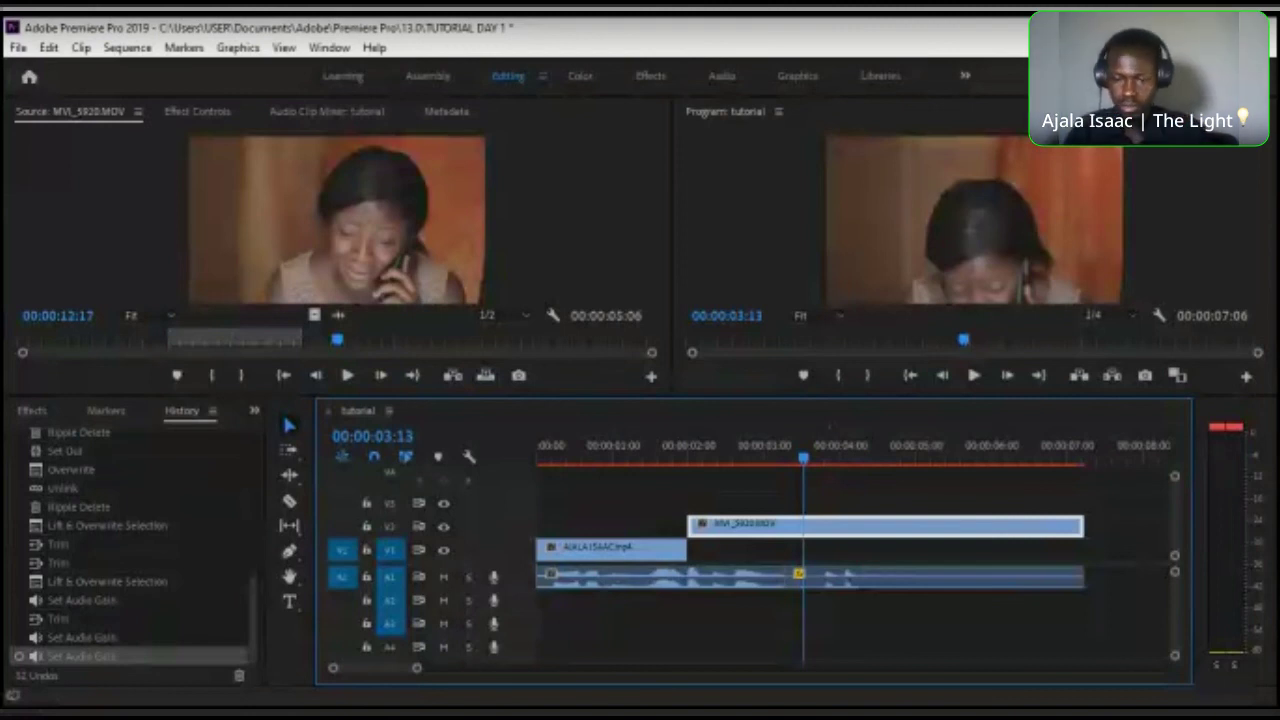
key(ctrl+r)
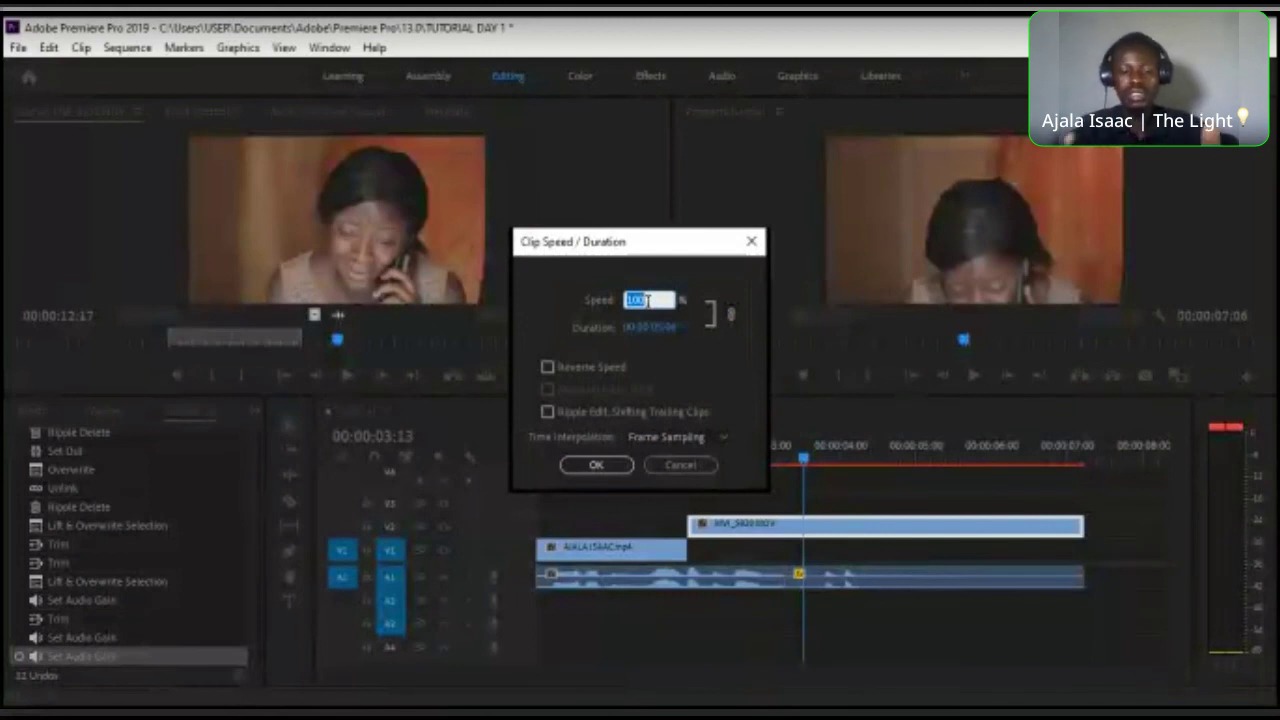
text(70)
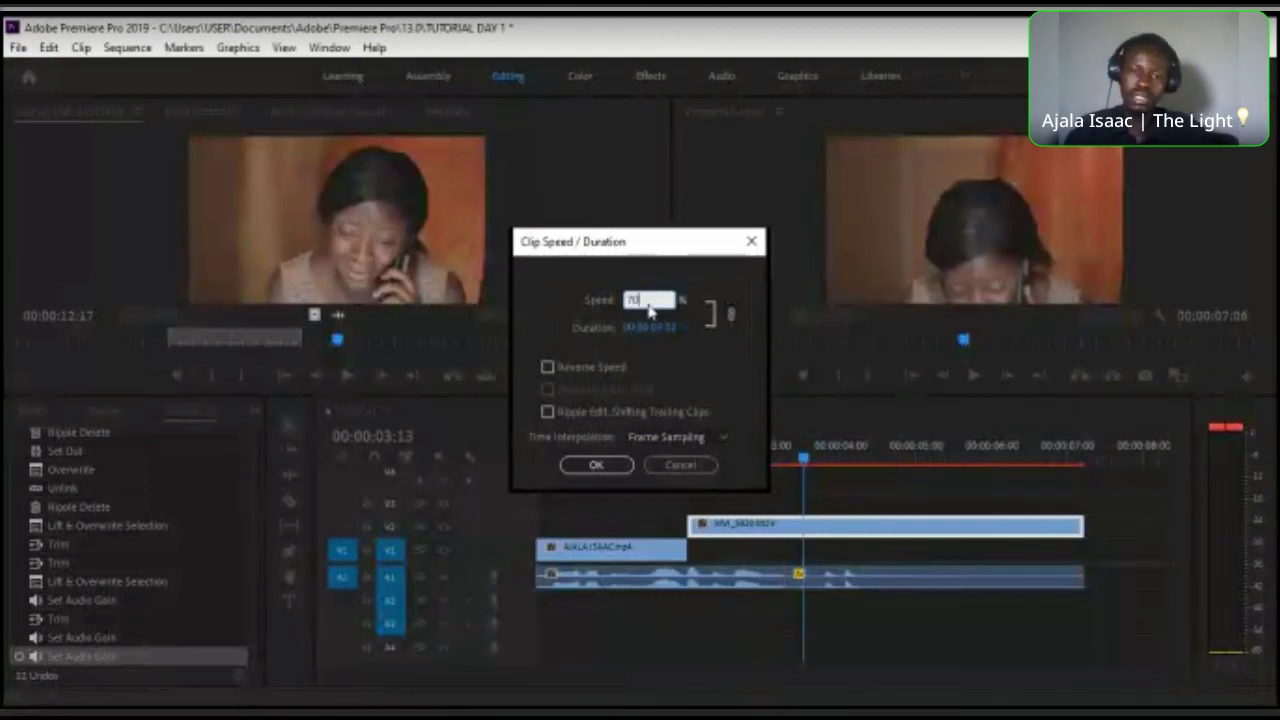
click(600, 466)
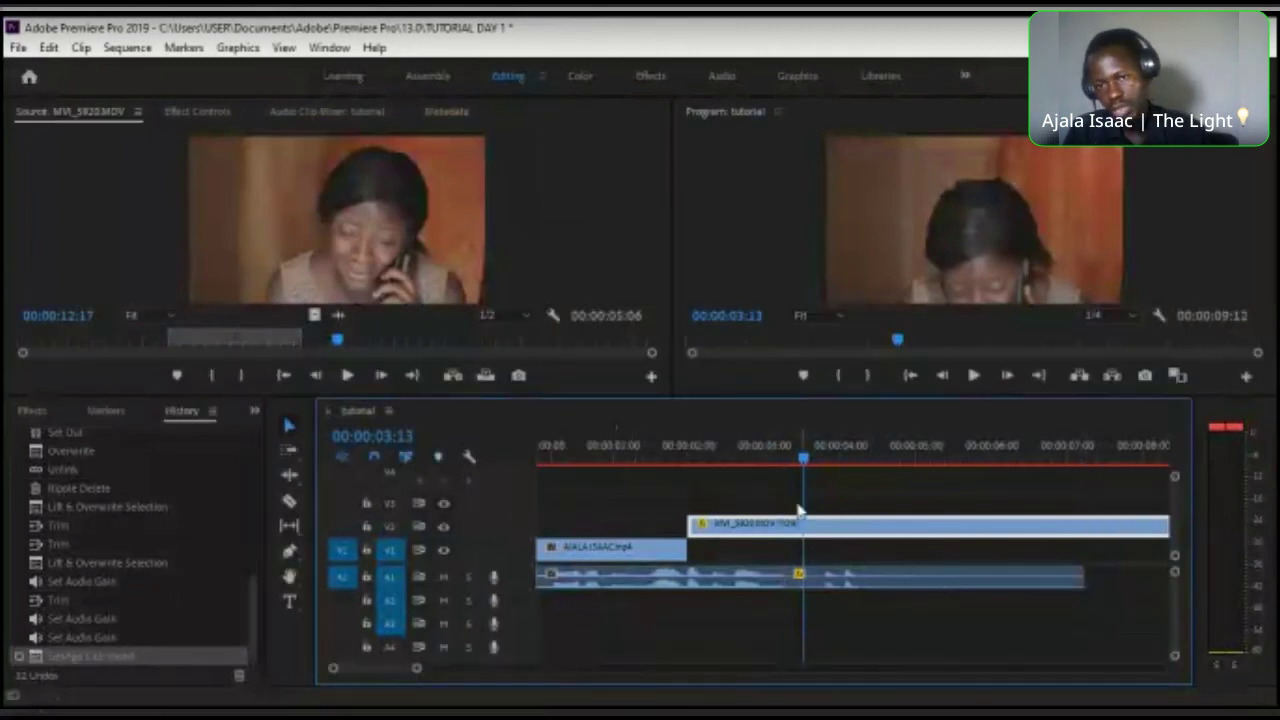
- Play the slowed clip, then undo its speed change and place the playhead at about 00:00:03:23
key(space)
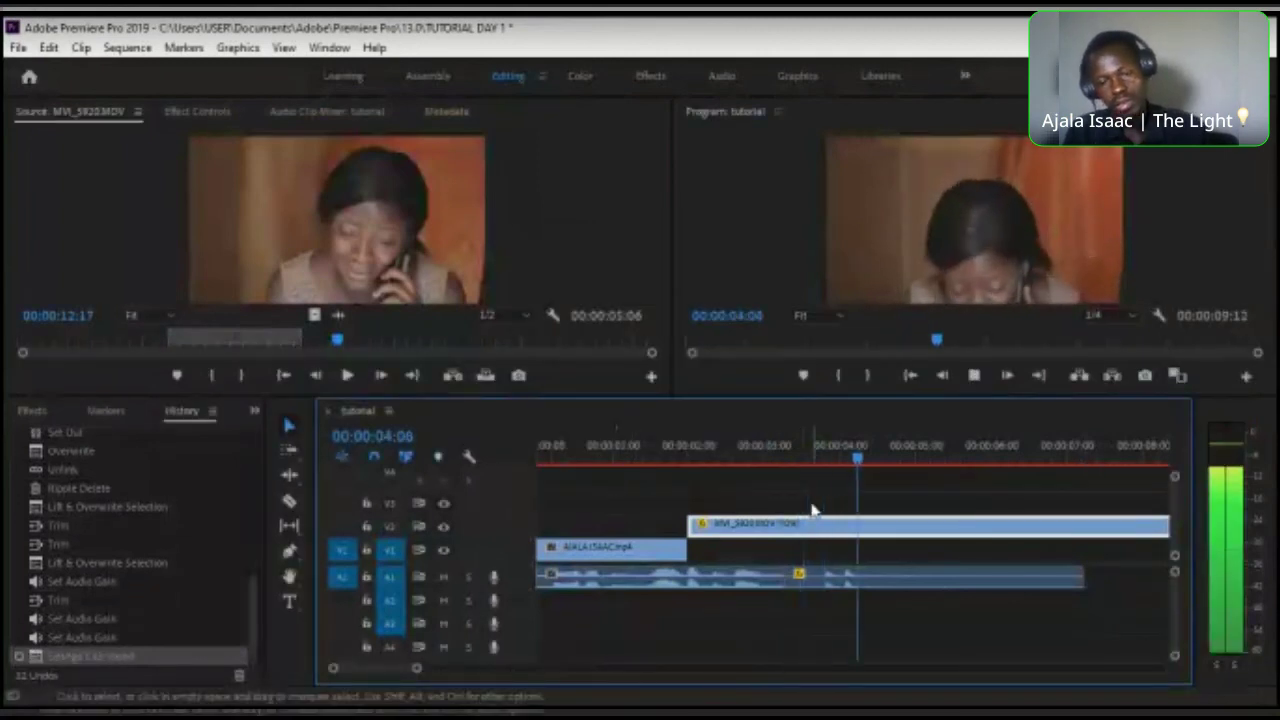
key(space)
key(ctrl+z)
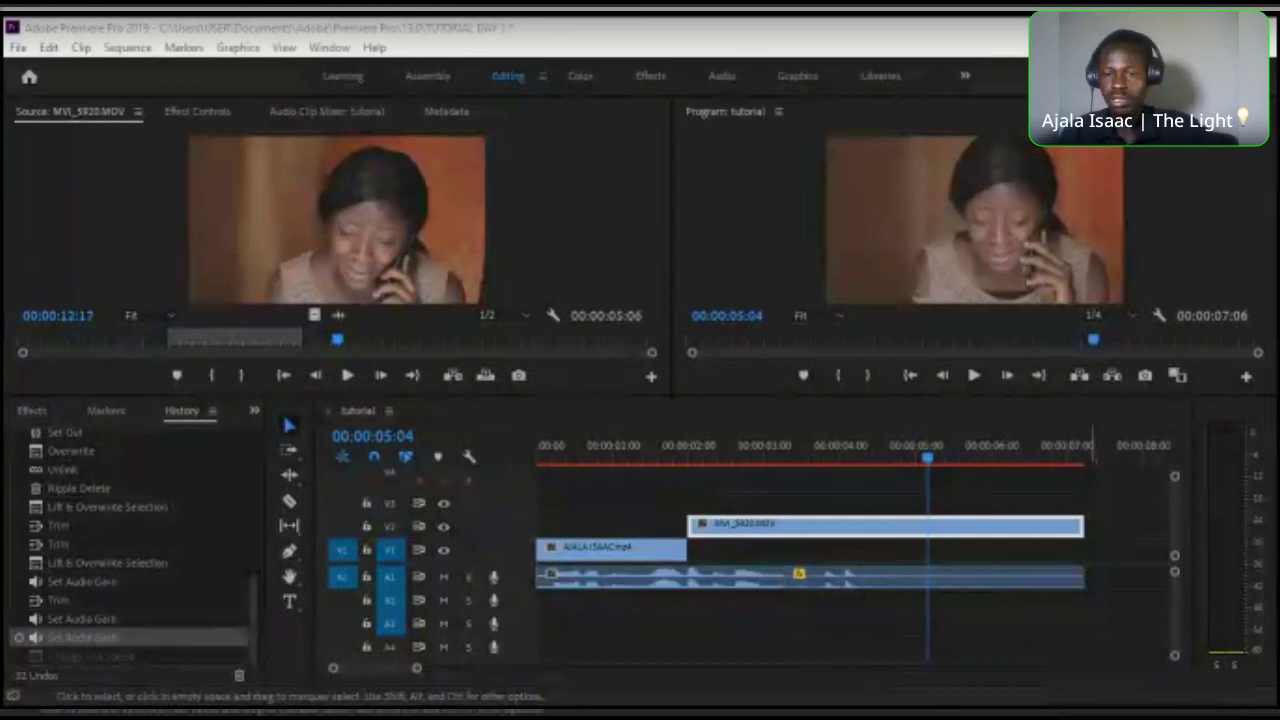
click(834, 445)
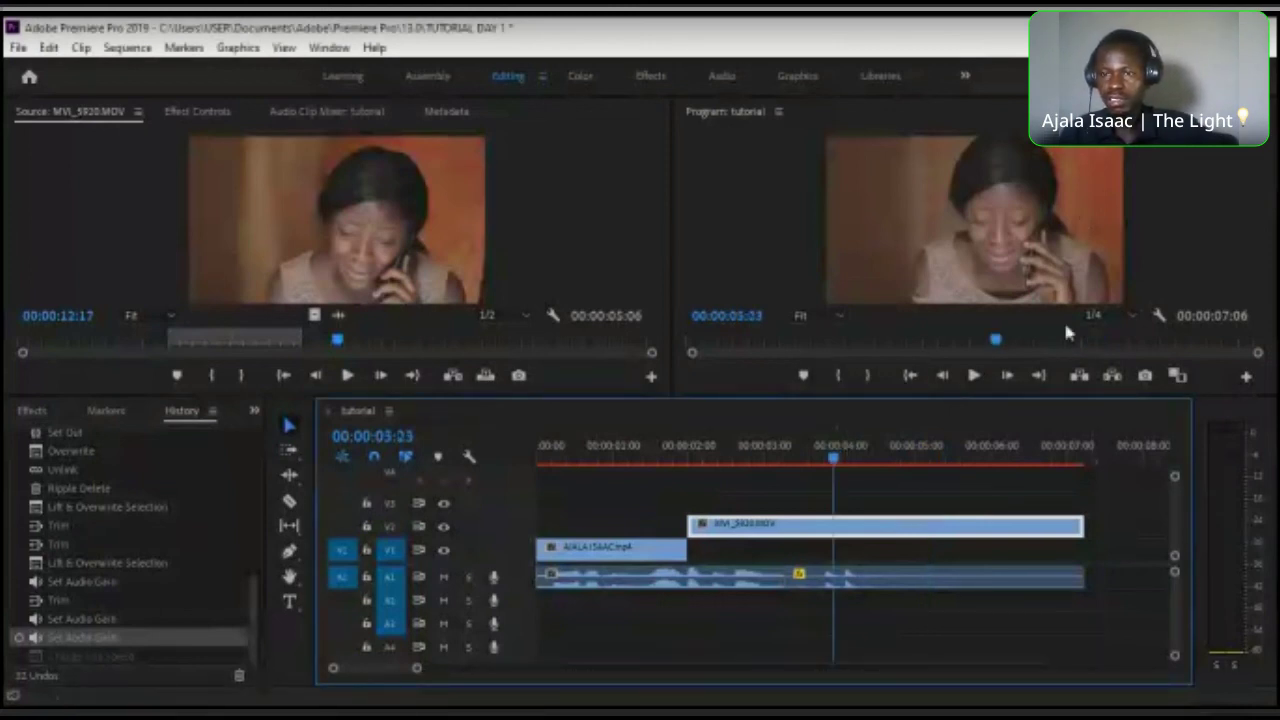